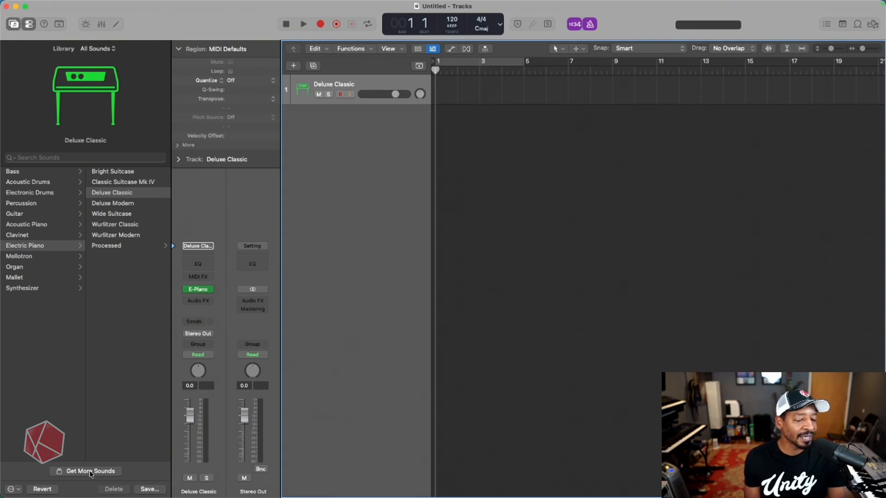
# - Open the Sound Library to get more sounds
pyautogui.click(9, 26)
pyautogui.click(13, 25)
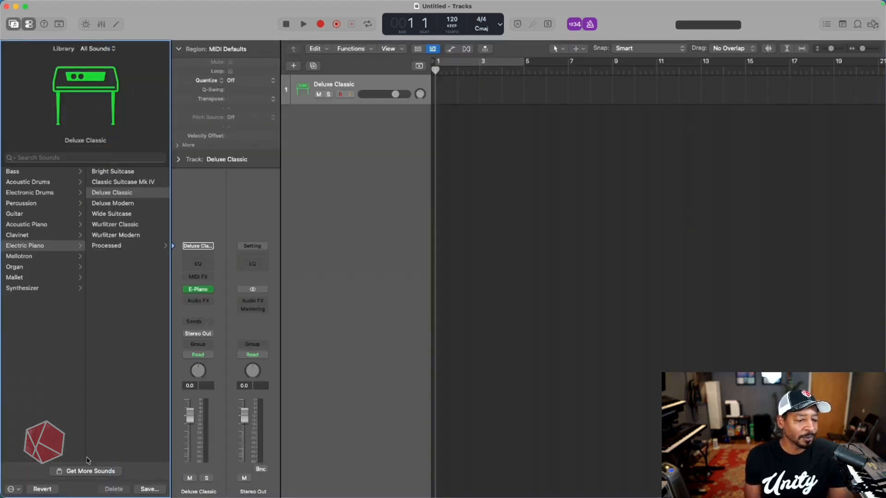
pyautogui.click(86, 471)
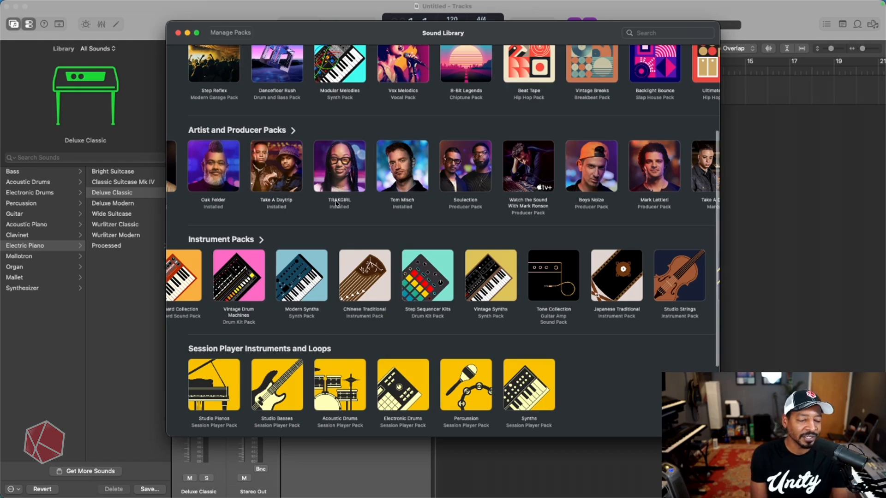
# - Browse the Sound Library's sound, artist and producer, instrument, session player and essential packs
pyautogui.scroll(3, 419, 237)
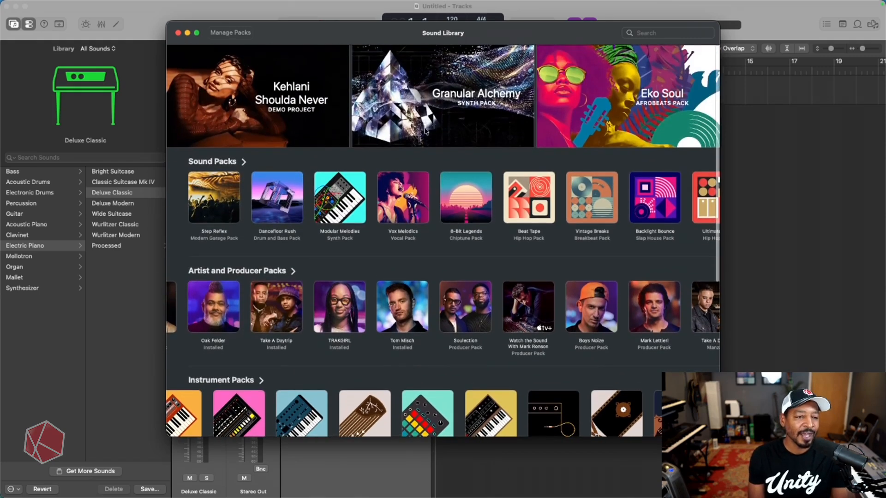
pyautogui.hscroll(10, 407, 133)
pyautogui.hscroll(-15, 404, 135)
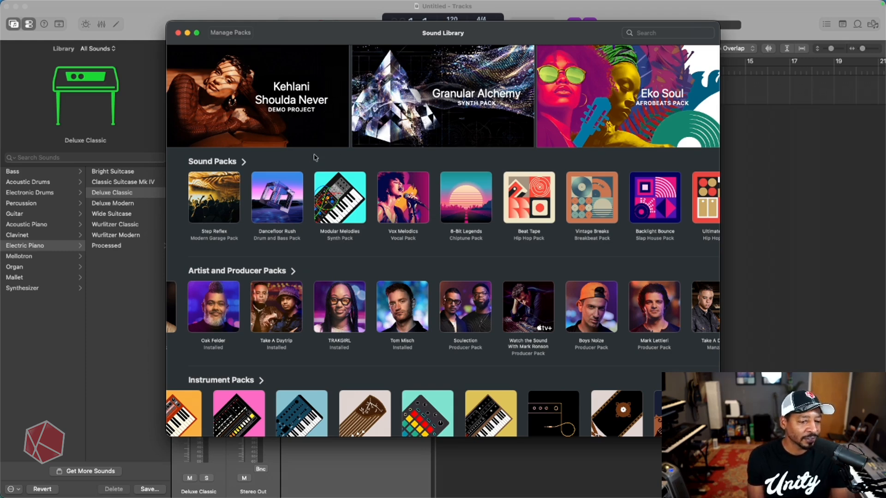
pyautogui.scroll(-2, 310, 135)
pyautogui.scroll(2, 311, 135)
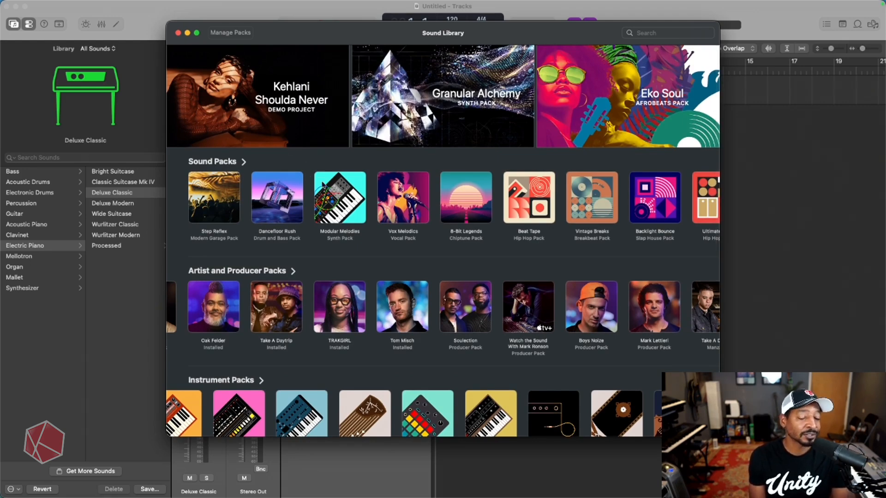
pyautogui.scroll(-5, 378, 279)
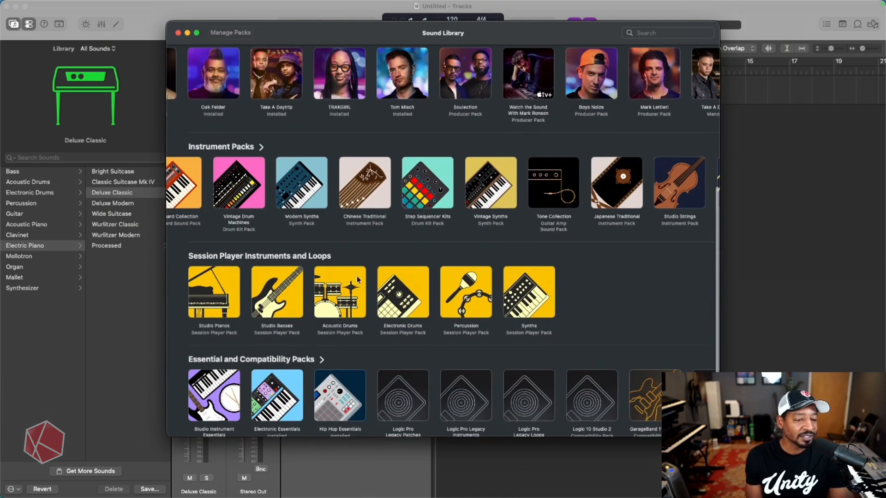
pyautogui.hscroll(5, 277, 213)
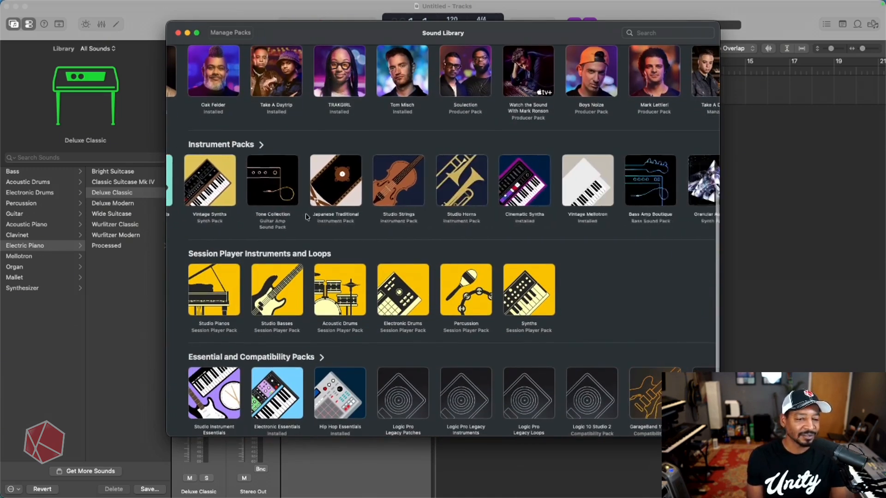
pyautogui.hscroll(3, 306, 217)
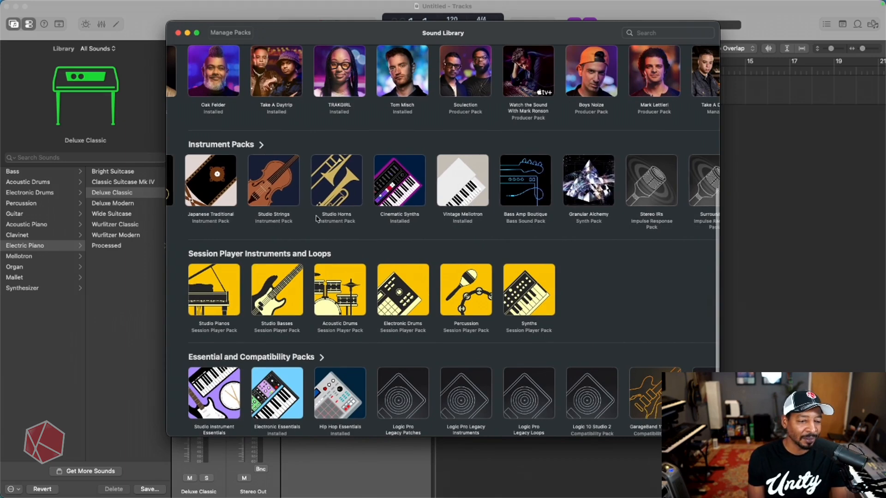
pyautogui.hscroll(-3, 323, 219)
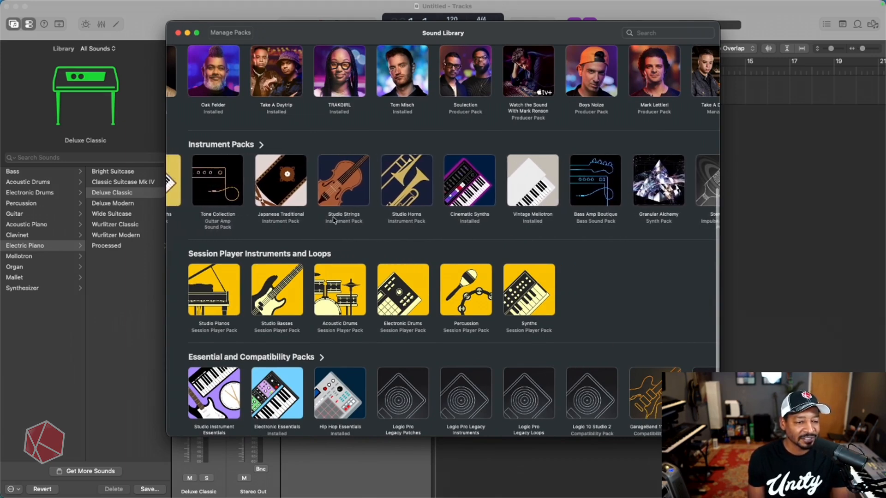
pyautogui.hscroll(-4, 334, 220)
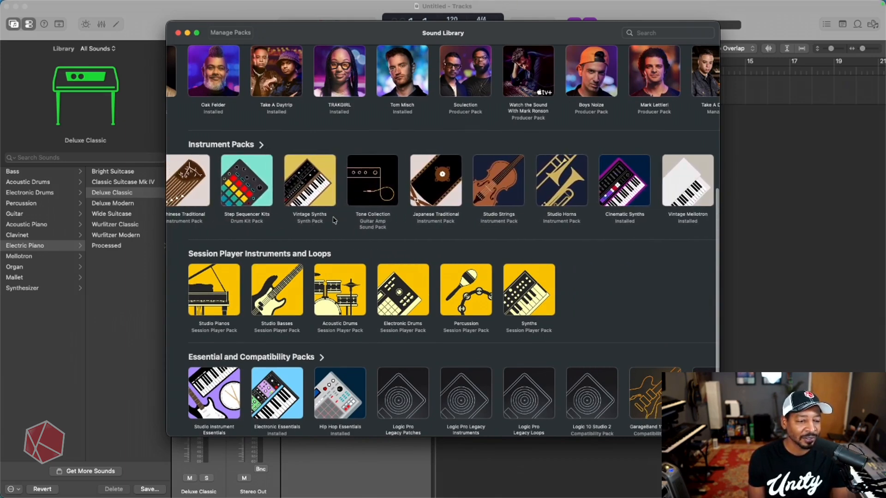
pyautogui.hscroll(-2, 334, 220)
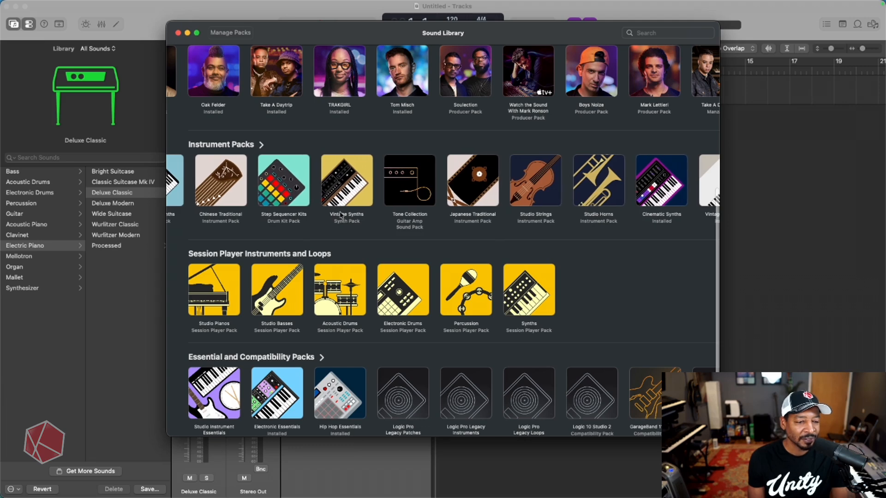
# - Download the Vintage Synths instrument pack and close its details
pyautogui.click(341, 199)
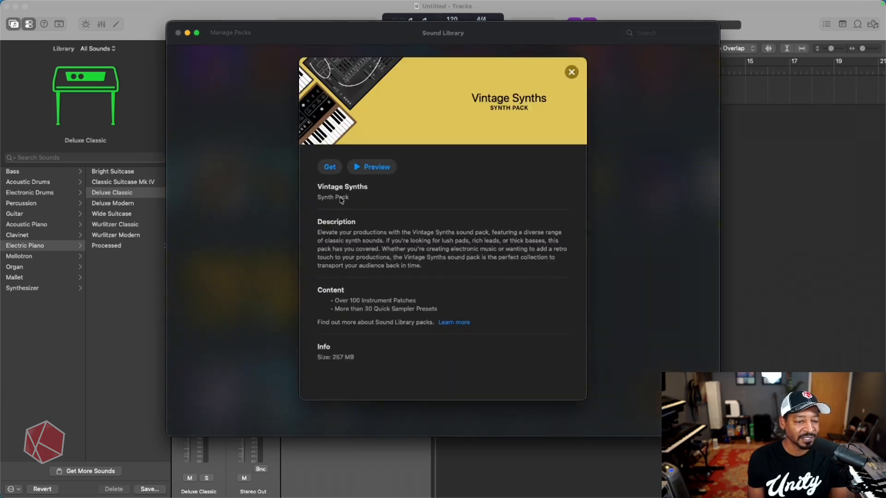
pyautogui.click(331, 168)
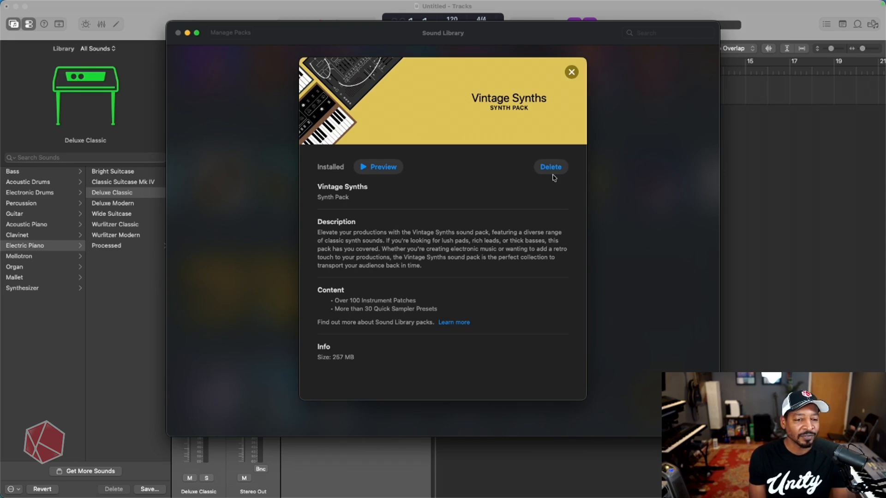
pyautogui.click(571, 72)
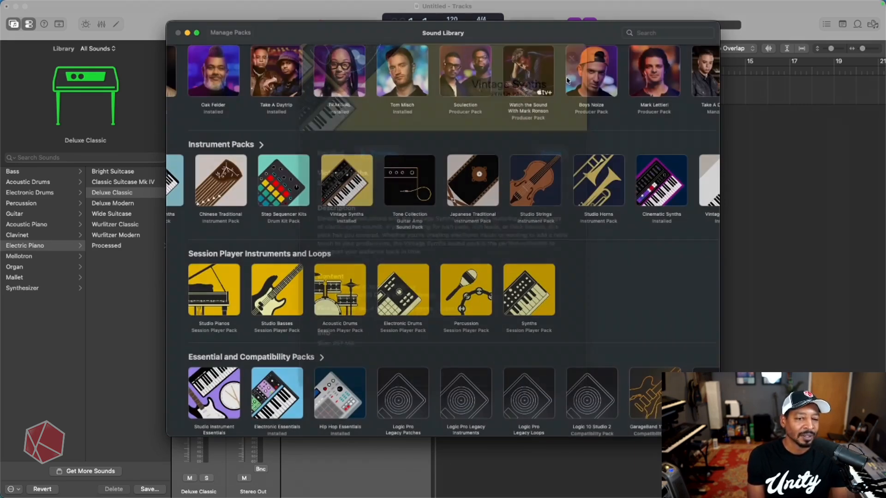
# - Download the Vintage Drum Machines drum kit pack from Instrument Packs and close its details
pyautogui.hscroll(-3, 349, 238)
pyautogui.hscroll(-2, 350, 237)
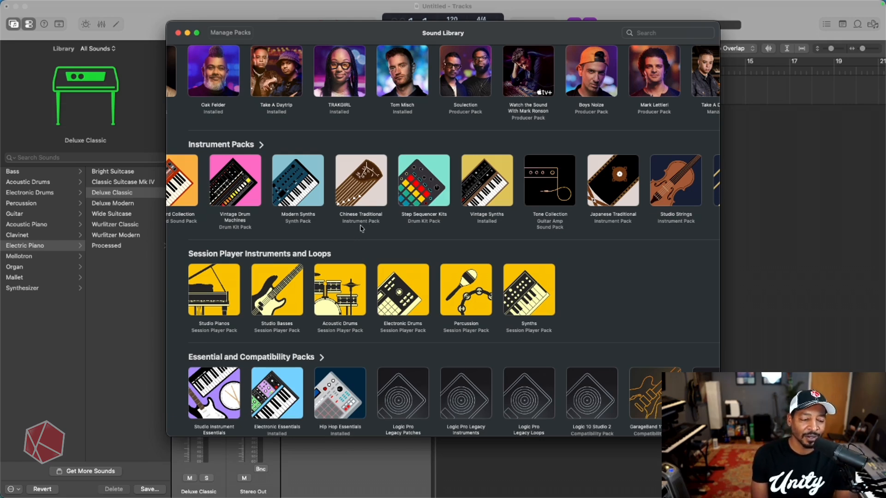
pyautogui.scroll(-1, 361, 229)
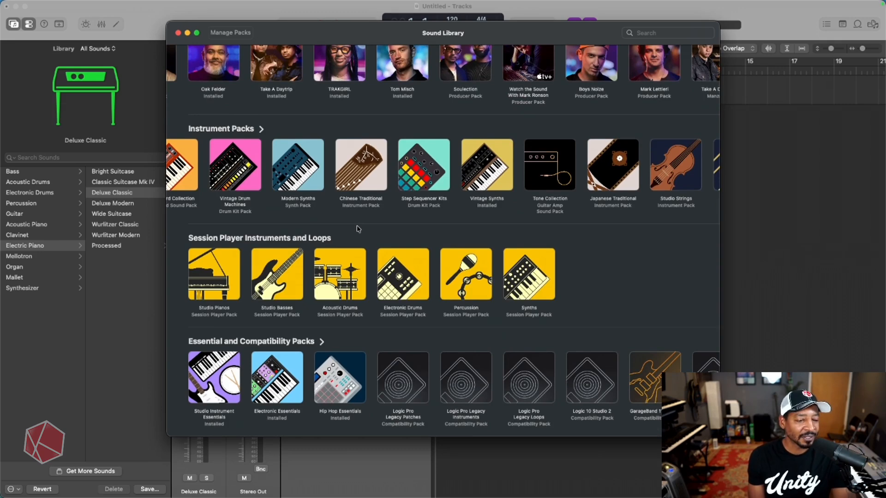
pyautogui.scroll(2, 358, 228)
pyautogui.hscroll(-3, 359, 229)
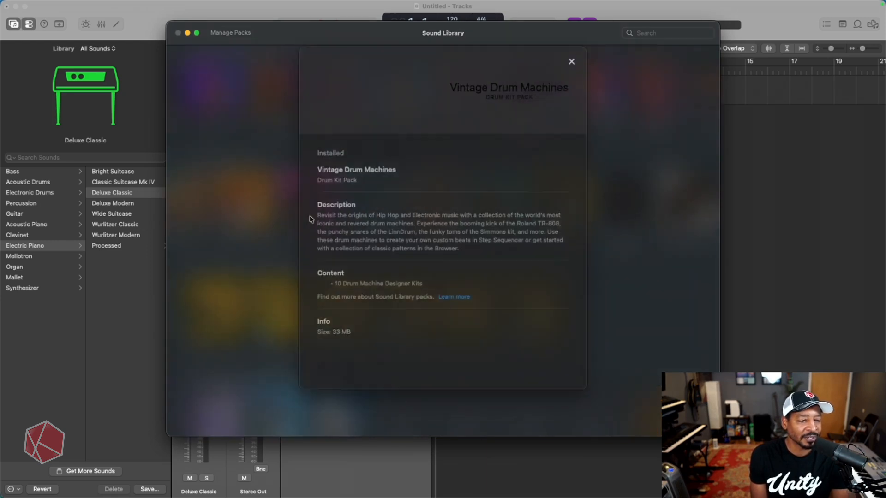
pyautogui.click(311, 219)
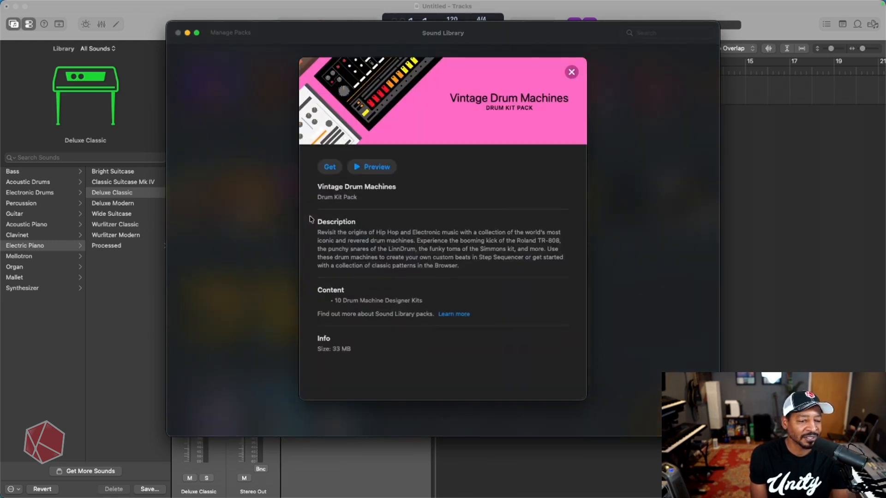
pyautogui.click(333, 167)
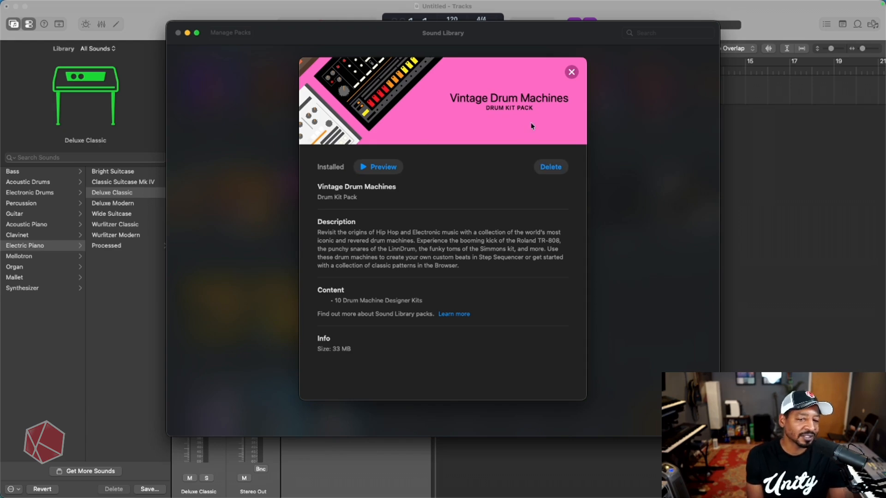
pyautogui.click(571, 73)
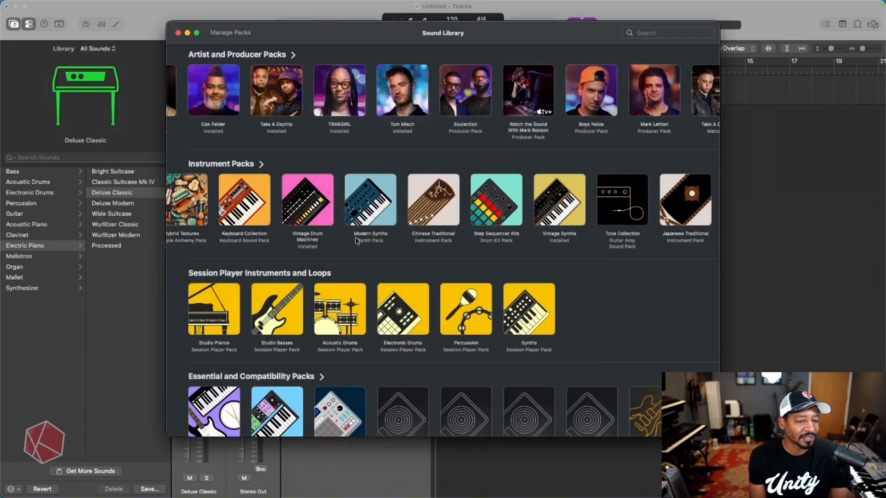
# - Download the Modern Synths instrument pack and close the Sound Library
pyautogui.hscroll(-5, 308, 255)
pyautogui.scroll(1, 308, 254)
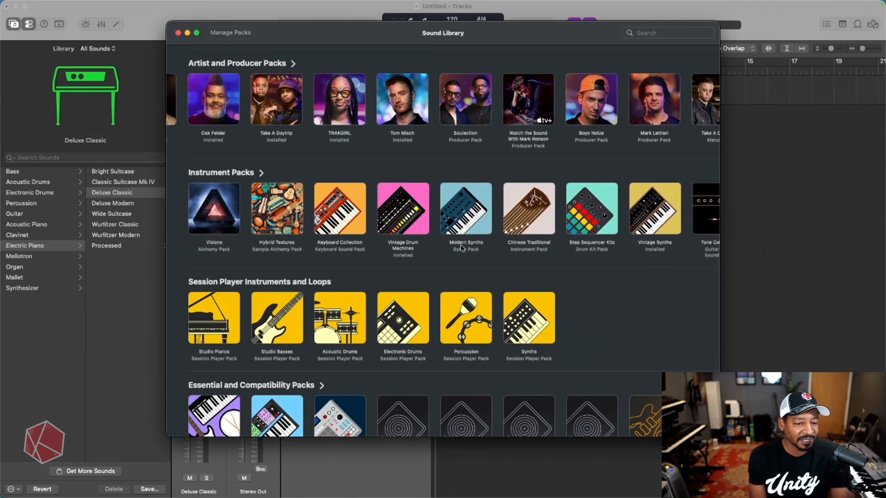
pyautogui.scroll(-3, 429, 249)
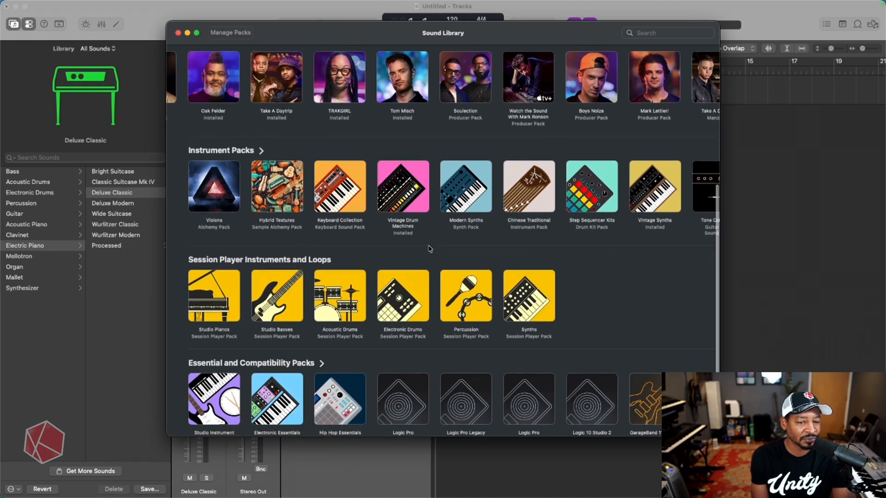
pyautogui.scroll(-2, 429, 249)
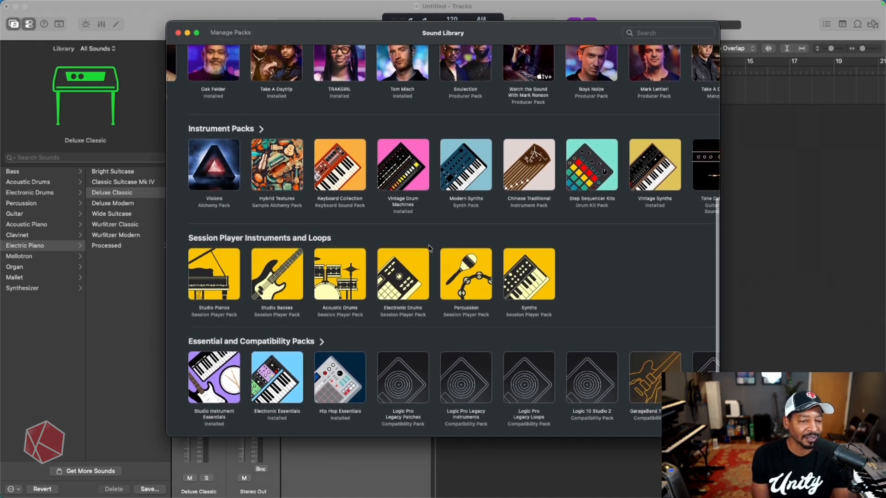
pyautogui.click(470, 183)
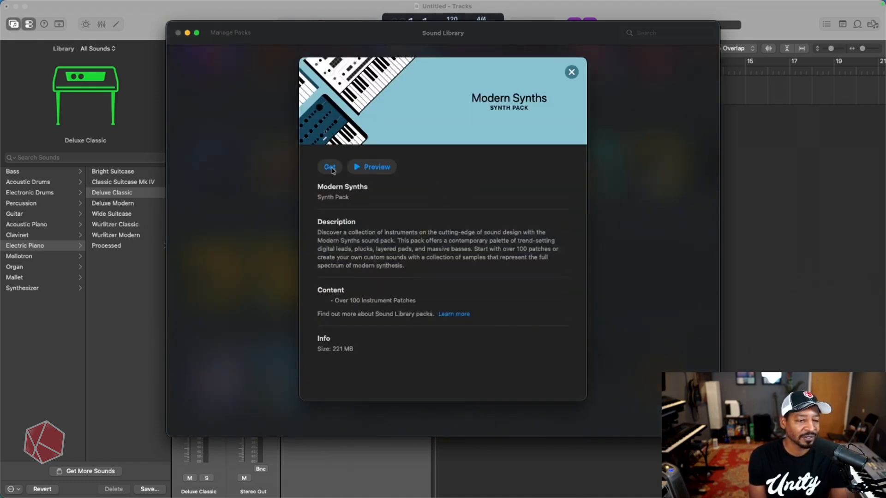
pyautogui.click(330, 167)
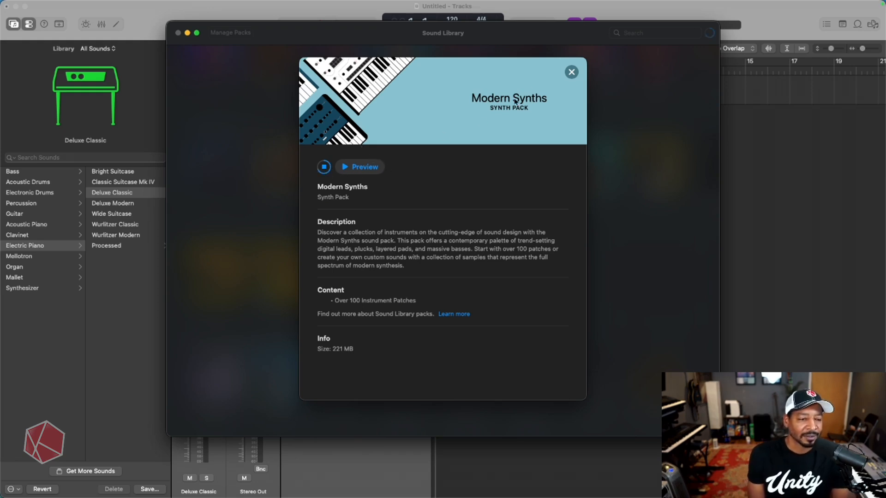
pyautogui.click(571, 72)
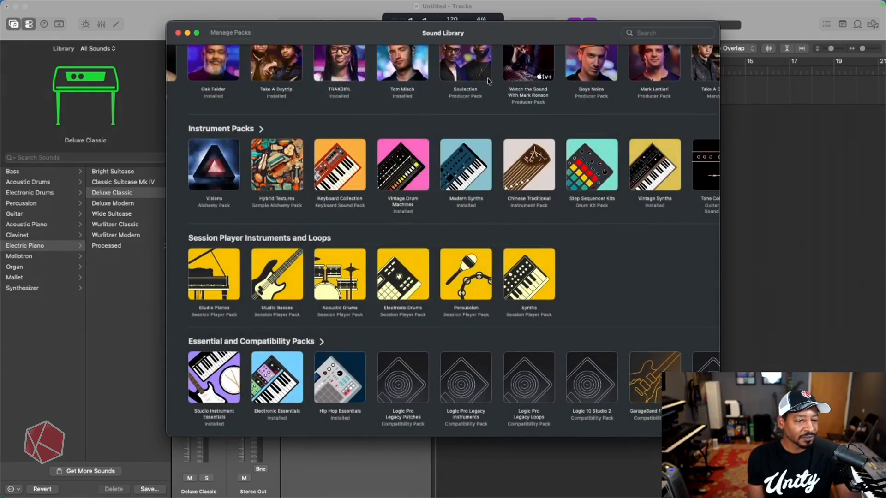
pyautogui.click(179, 33)
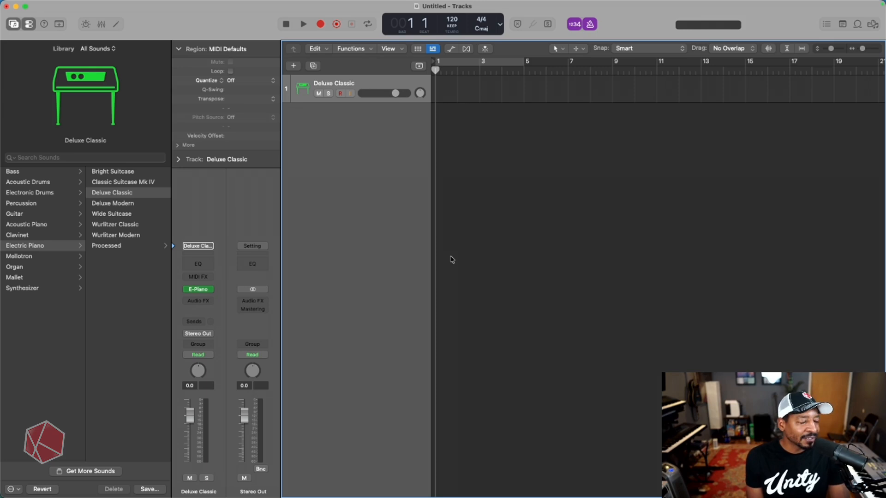
# - Look through the Library's instrument categories and examine the list of Electronic Drums patches
pyautogui.keyDown('ctrl'); pyautogui.keyDown('alt'); pyautogui.click(501, 229); pyautogui.keyUp('alt'); pyautogui.keyUp('ctrl')
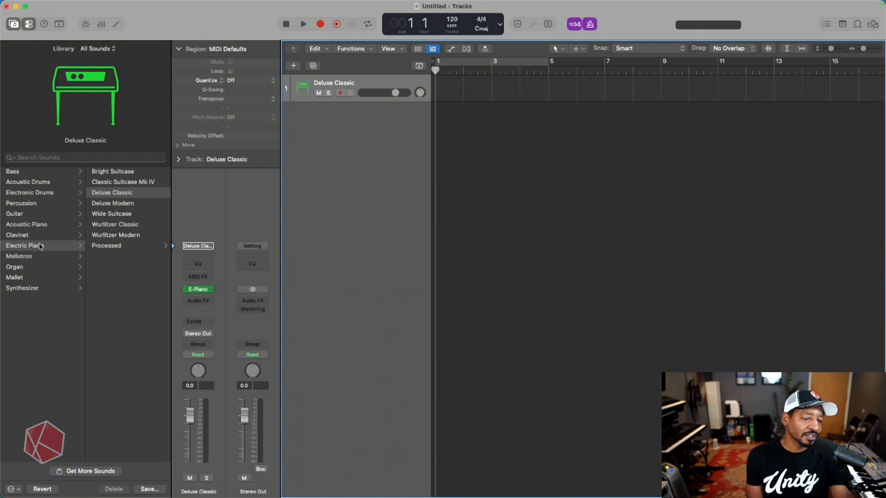
pyautogui.click(33, 194)
pyautogui.press('Up')
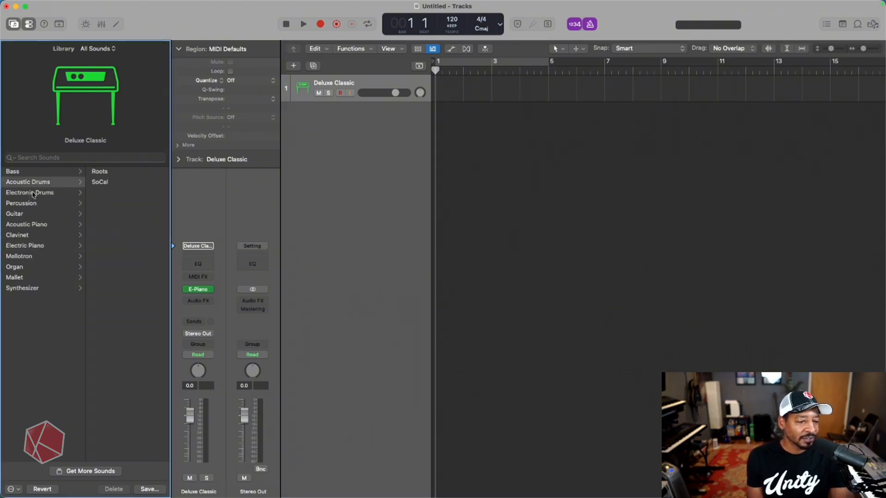
pyautogui.click(28, 203)
pyautogui.click(28, 214)
pyautogui.click(29, 234)
pyautogui.click(33, 195)
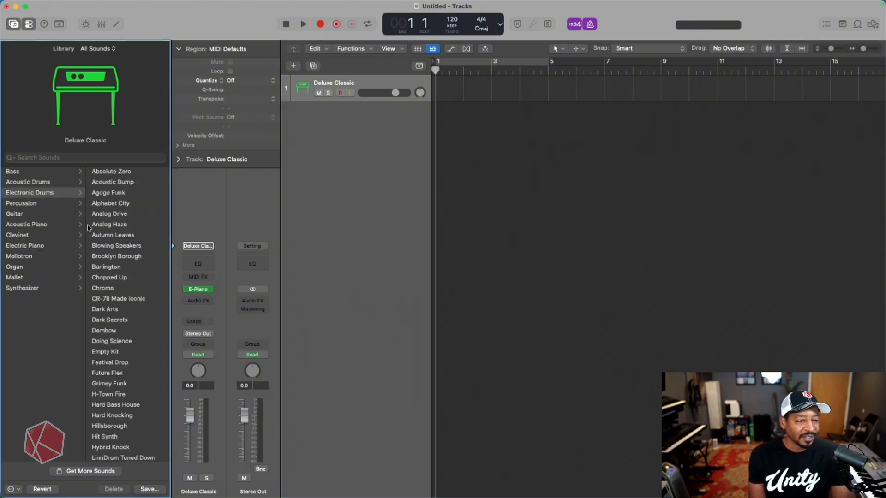
pyautogui.scroll(-10, 107, 246)
pyautogui.scroll(10, 107, 246)
pyautogui.scroll(-3, 107, 245)
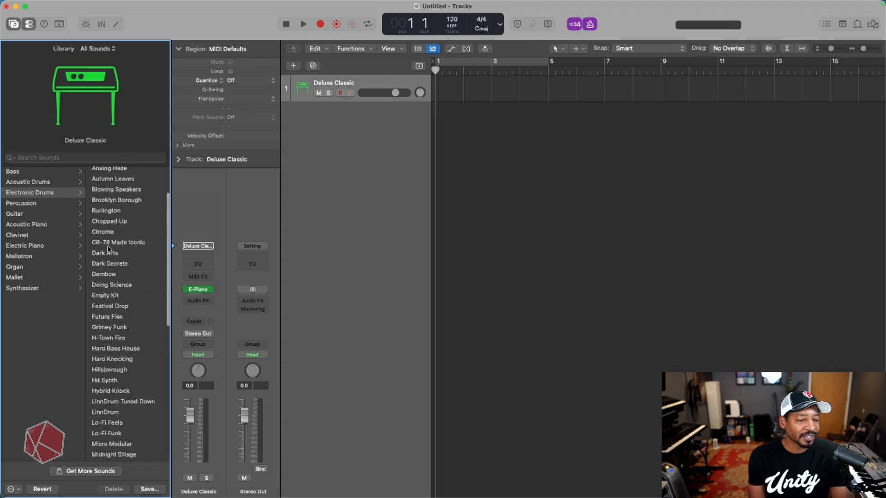
pyautogui.scroll(3, 107, 245)
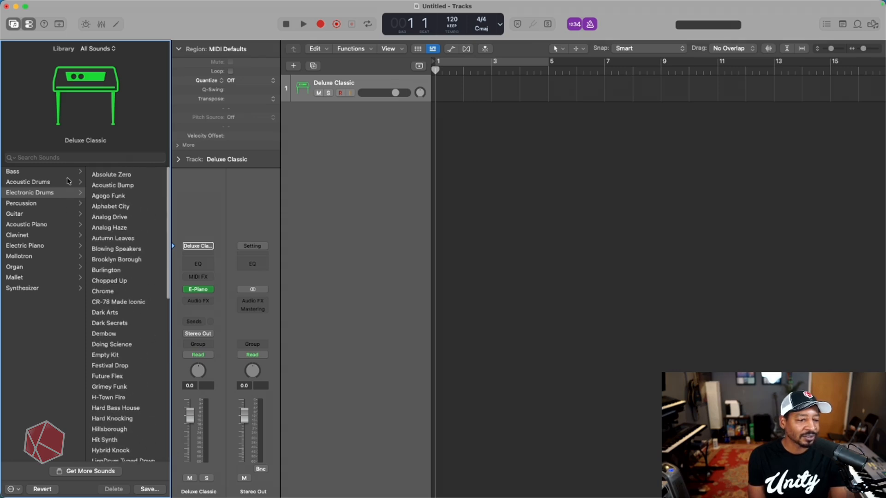
# - Filter the Library to the Vintage Drum Machines sound pack and load the Modern CR-8000 kit on the track
pyautogui.click(98, 49)
pyautogui.click(98, 50)
pyautogui.click(98, 51)
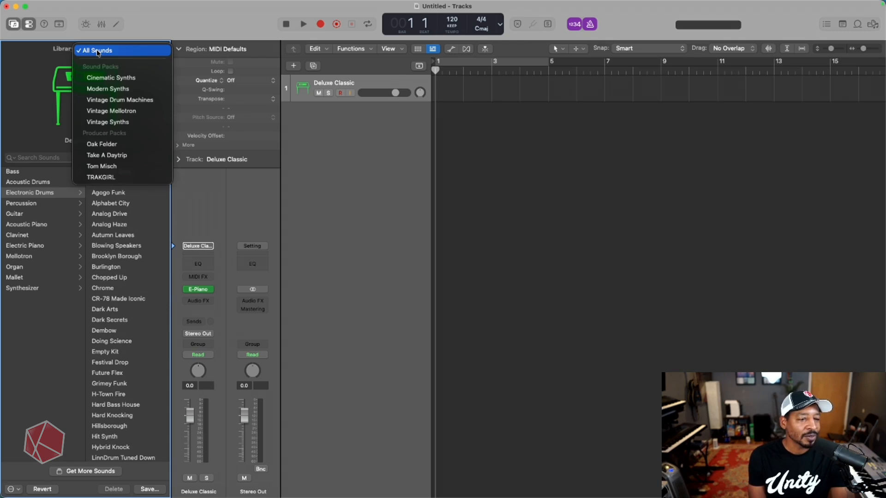
pyautogui.click(129, 100)
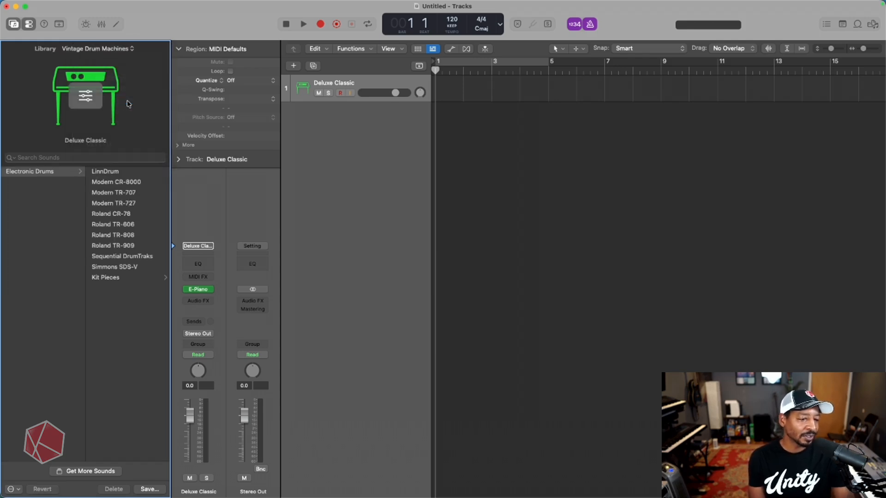
pyautogui.click(113, 180)
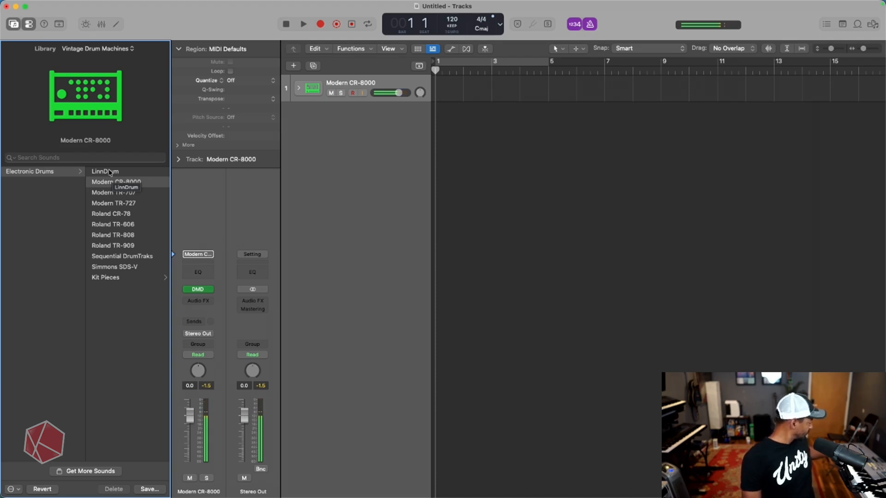
# - Load the Modern TR-707 kit on the track and turn on the cycle range from bar 1 to bar 5
pyautogui.click(134, 193)
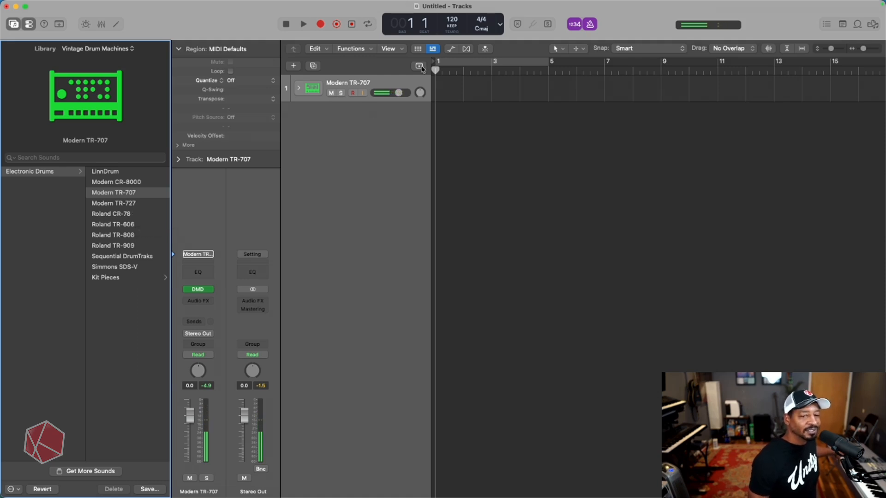
pyautogui.click(486, 62)
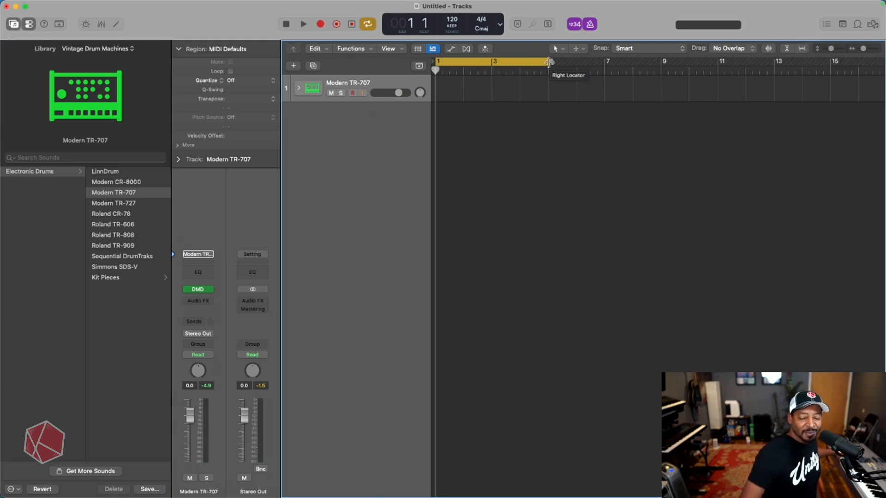
# - Raise the project tempo to 132 while checking it against the metronome during playback
pyautogui.press('space')
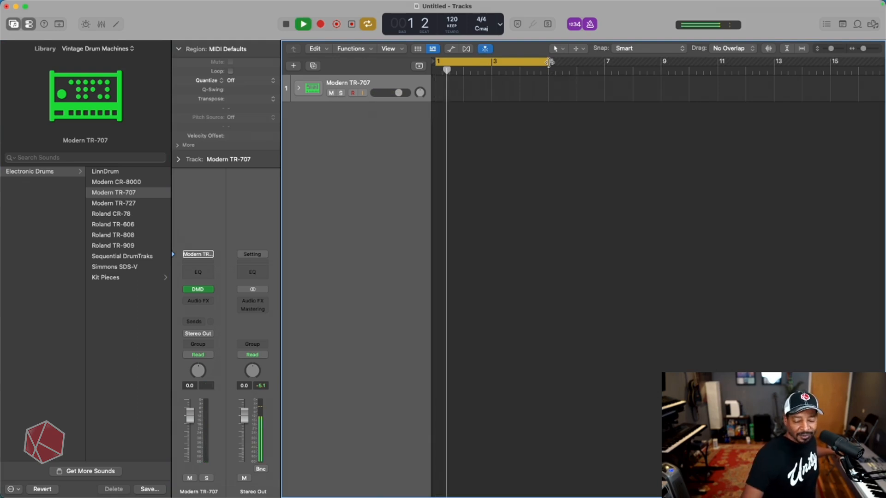
pyautogui.moveTo(450, 19); pyautogui.dragTo(451, 17)
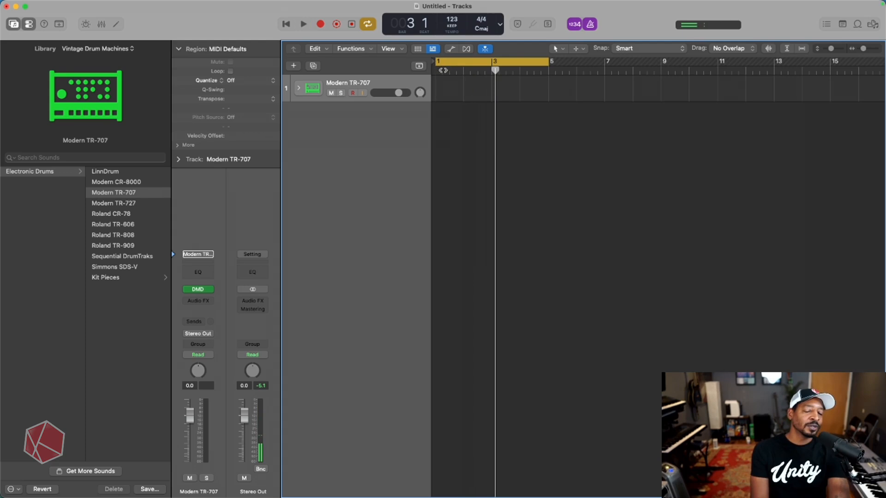
pyautogui.click(481, 60)
pyautogui.click(478, 61)
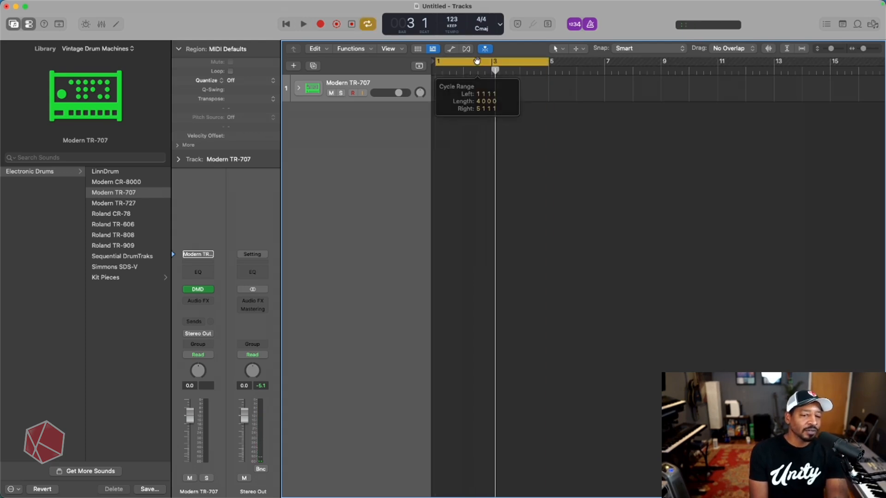
pyautogui.click(478, 61)
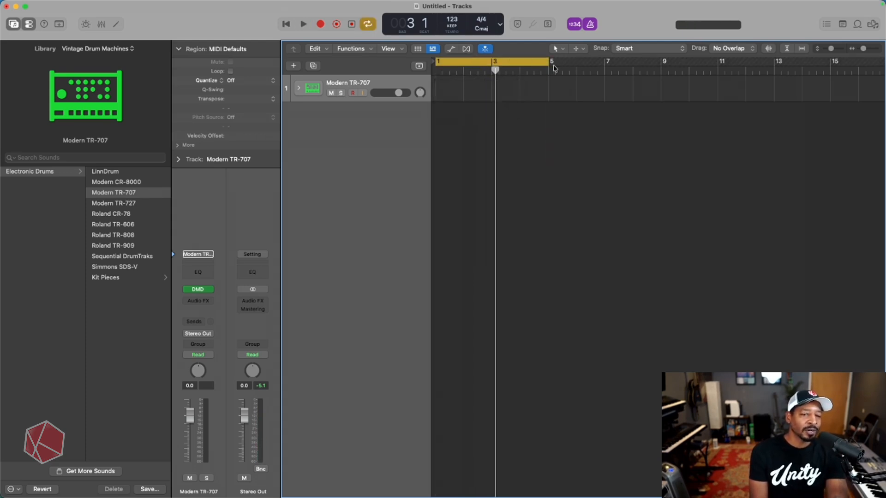
pyautogui.moveTo(548, 64)
pyautogui.mouseDown()
pyautogui.moveTo(673, 66)
pyautogui.moveTo(550, 69)
pyautogui.mouseUp()
pyautogui.click(660, 68)
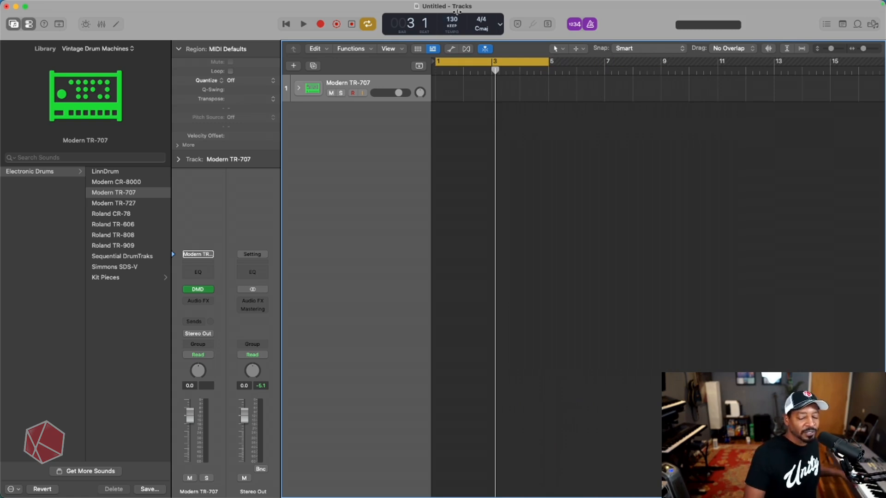
pyautogui.press('space')
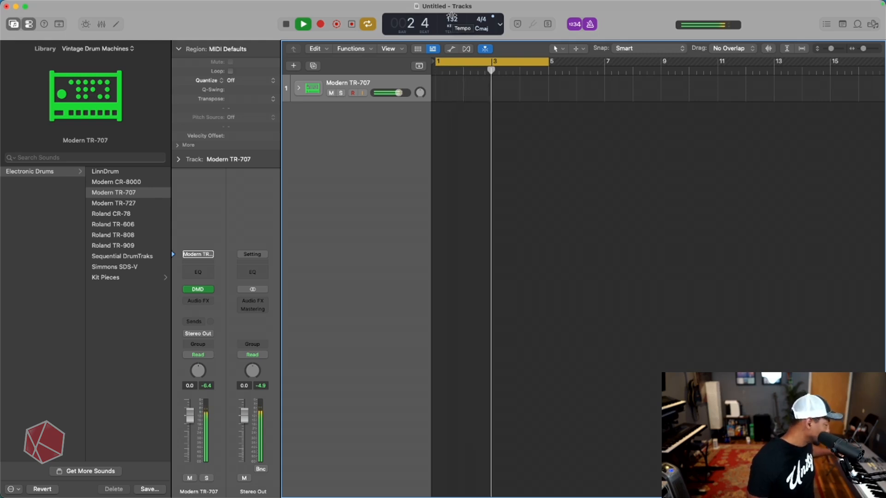
# - Record a four-bar drum pattern on the Modern TR-707 track, then end recording while playback continues
pyautogui.press('space')
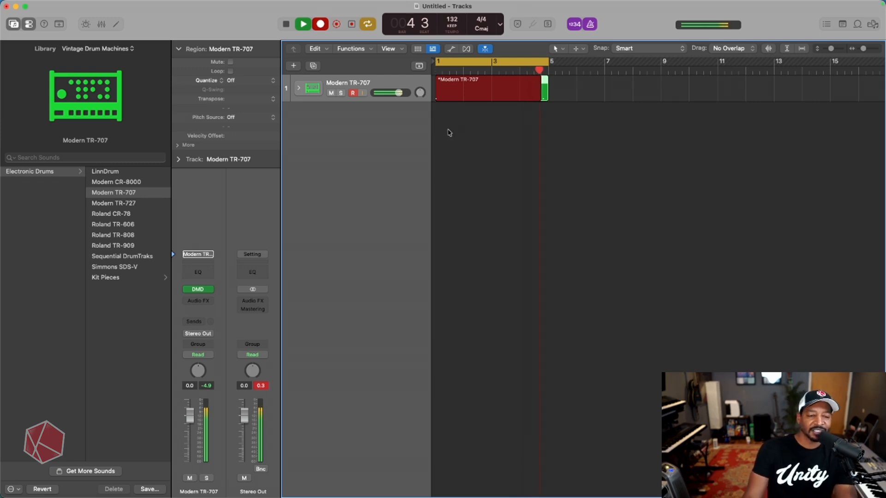
pyautogui.hotkey('shift', 'r')
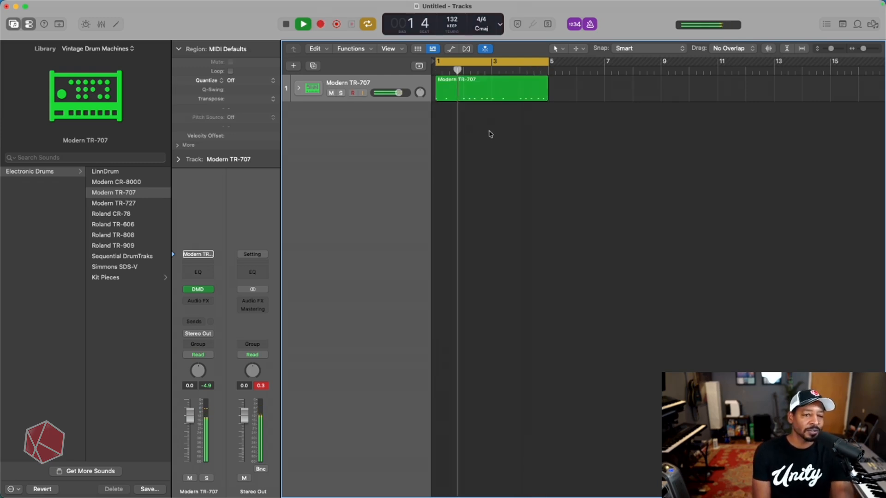
pyautogui.click(392, 84)
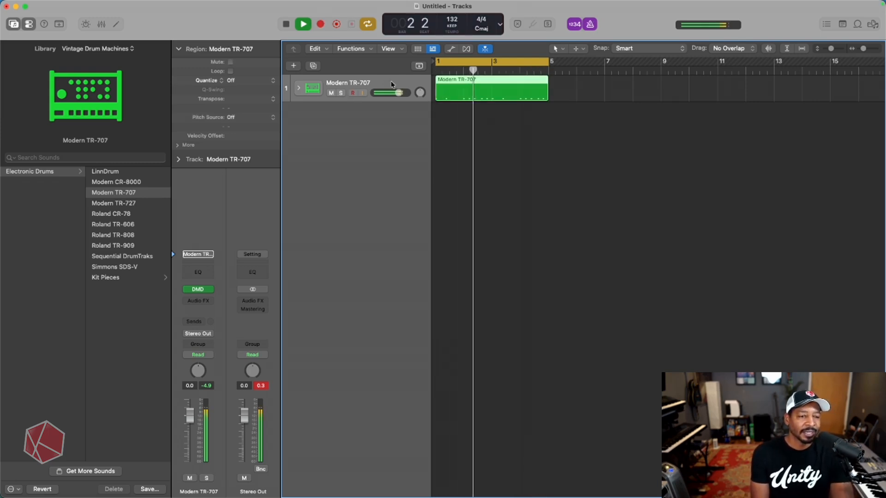
pyautogui.click(447, 106)
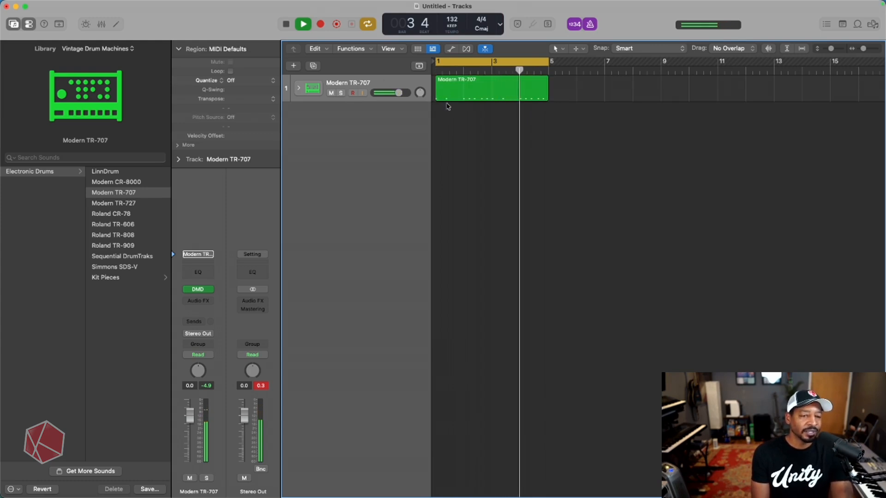
# - Quantize the Modern TR-707 region to 1/16 Note, comparing it with the unquantized timing, and stop playback
pyautogui.click(450, 97)
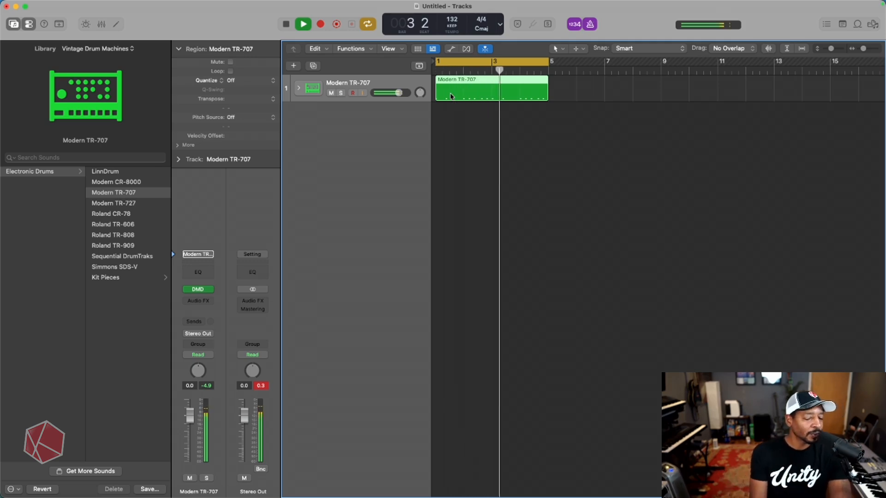
pyautogui.press('q')
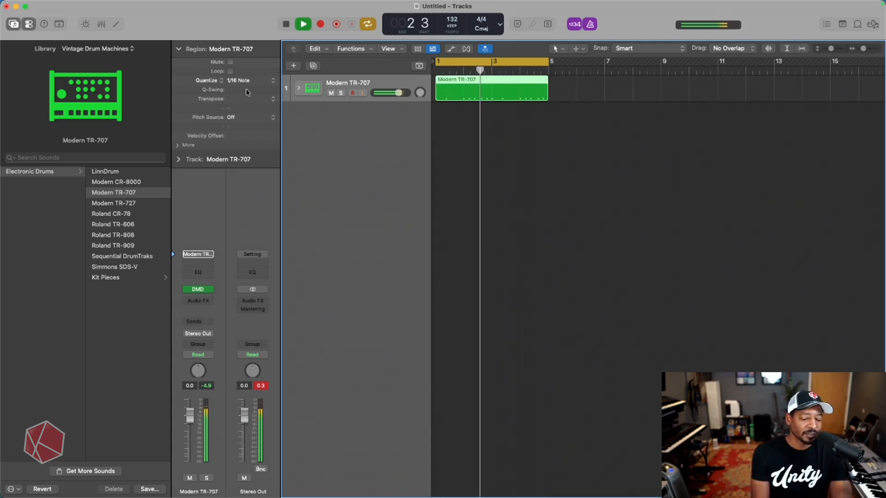
pyautogui.press('super+z')
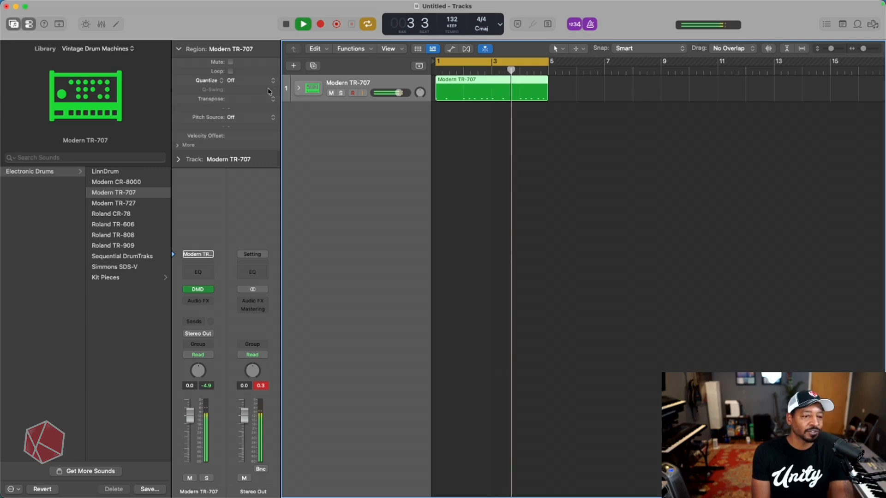
pyautogui.press('super+shift+z')
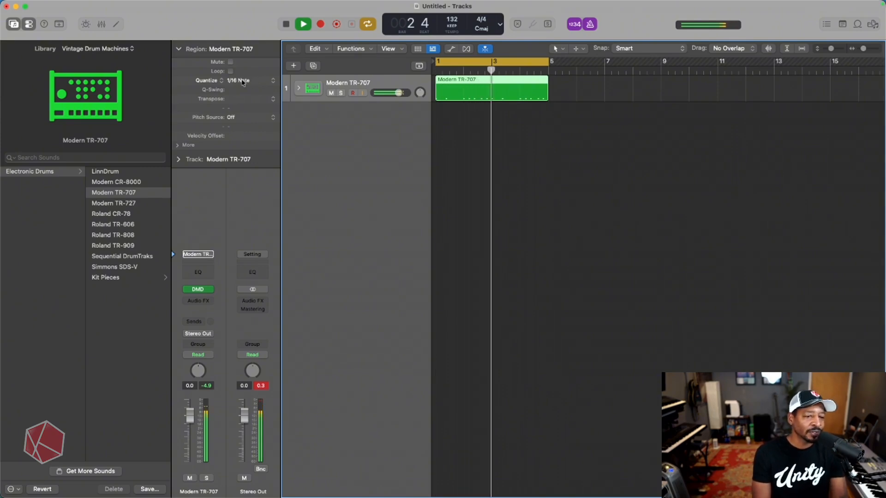
pyautogui.click(179, 49)
pyautogui.click(179, 49)
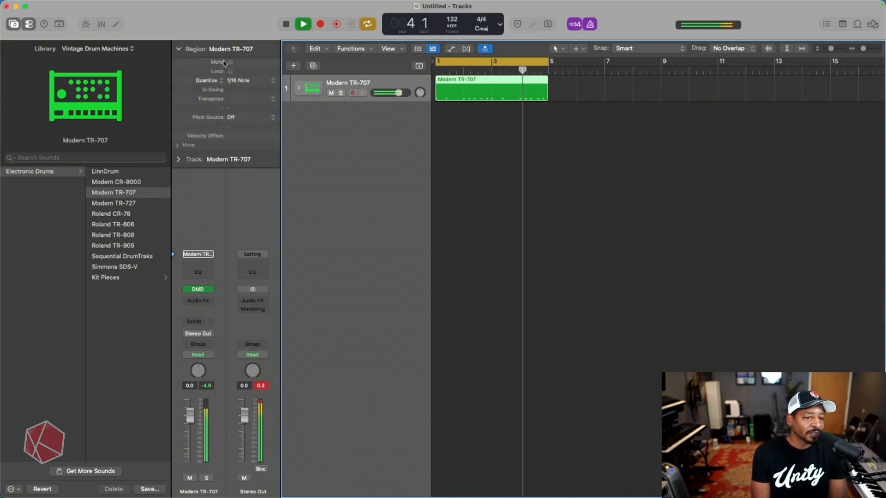
pyautogui.click(240, 81)
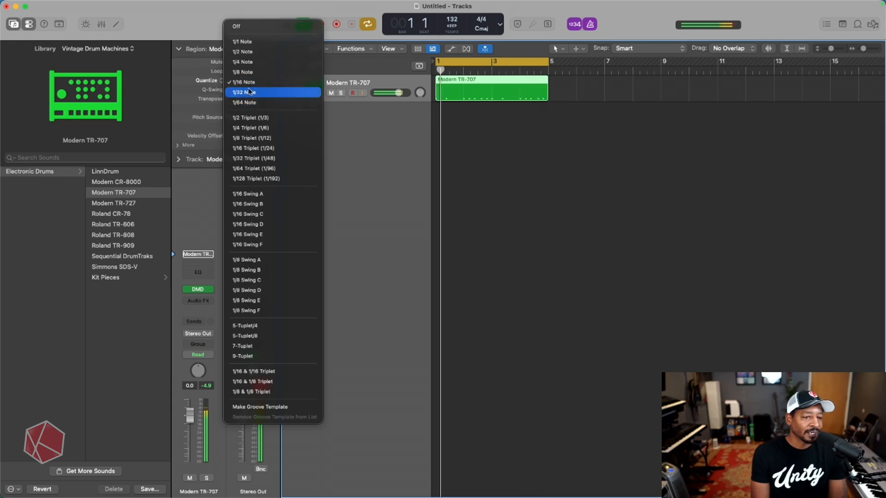
pyautogui.click(245, 82)
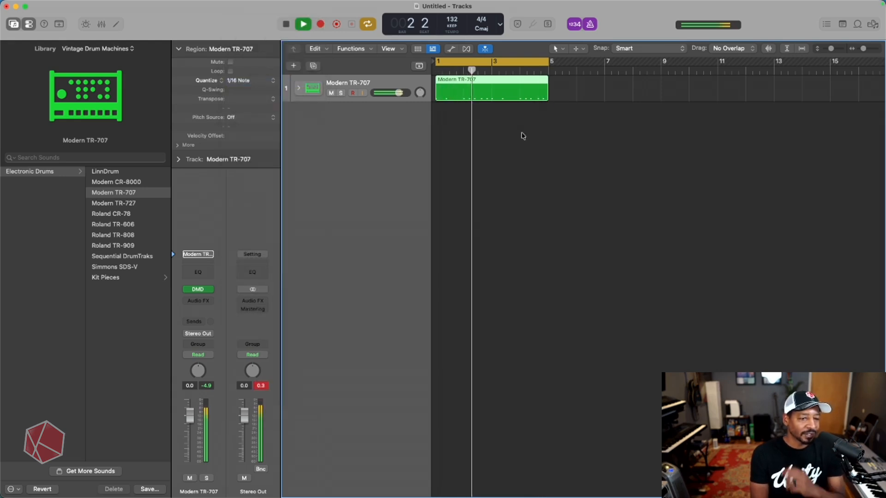
pyautogui.click(524, 136)
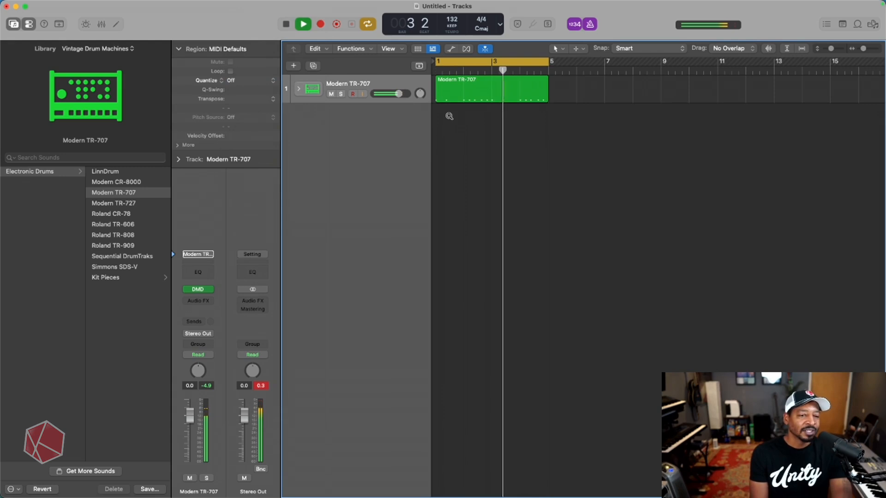
pyautogui.scroll(1, 450, 116)
pyautogui.scroll(-1, 449, 116)
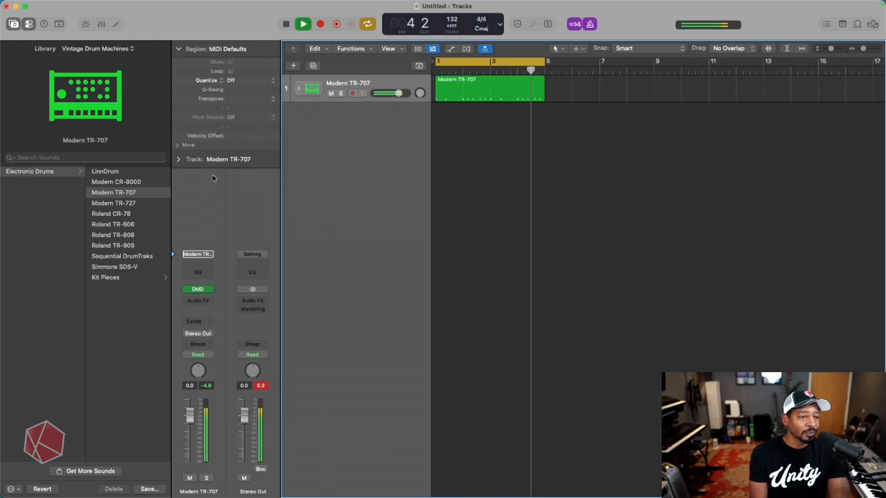
pyautogui.press('space')
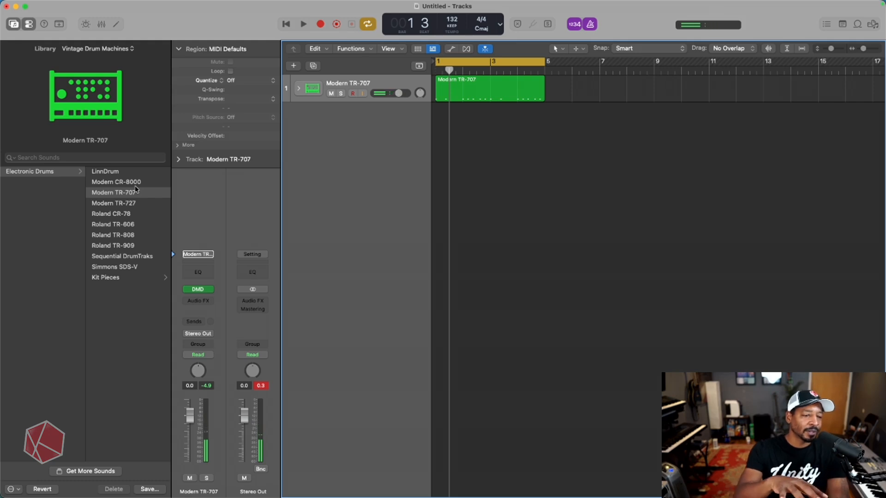
# - Duplicate the drum track and load the Roland TR-606 kit on it after auditioning Modern TR-727 and Roland CR-78
pyautogui.click(313, 67)
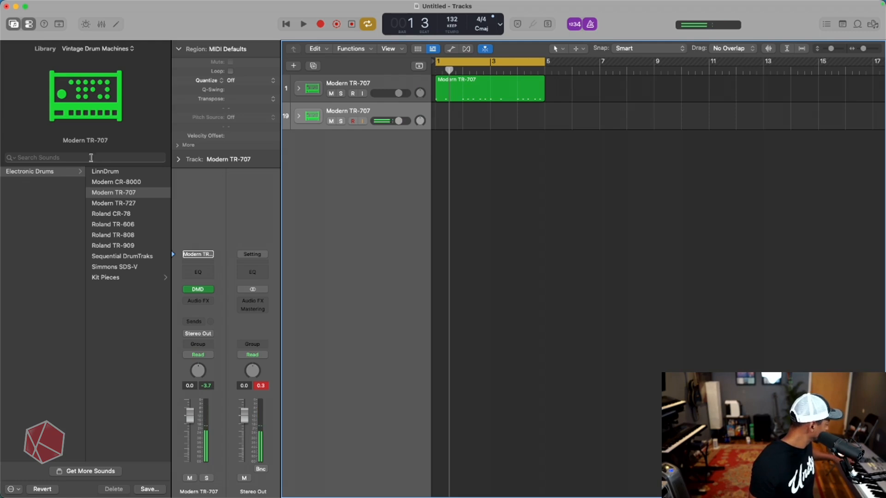
pyautogui.click(140, 204)
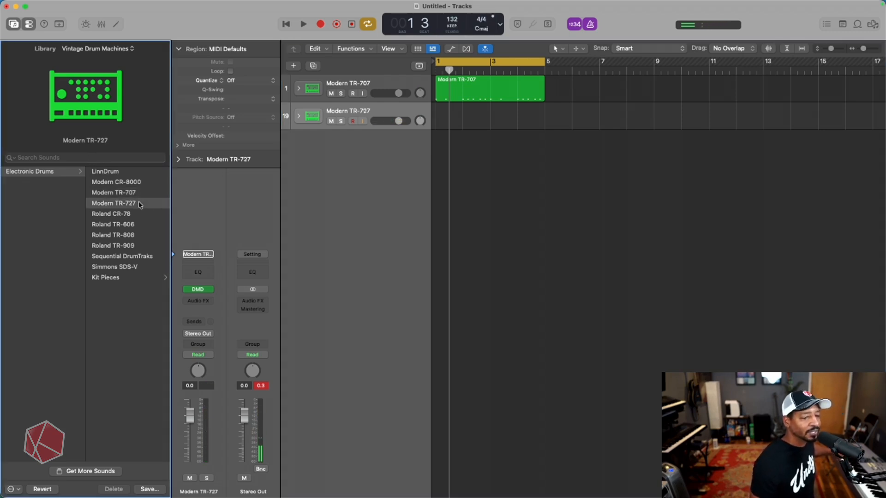
pyautogui.click(135, 218)
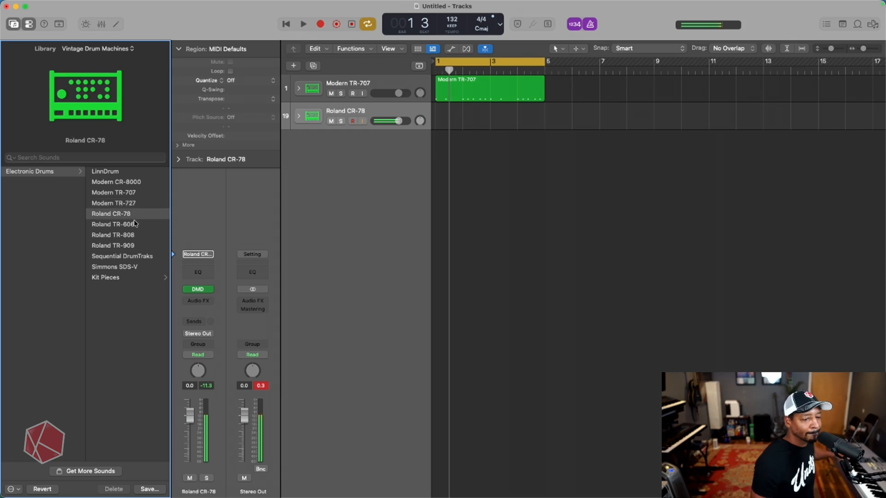
pyautogui.click(136, 224)
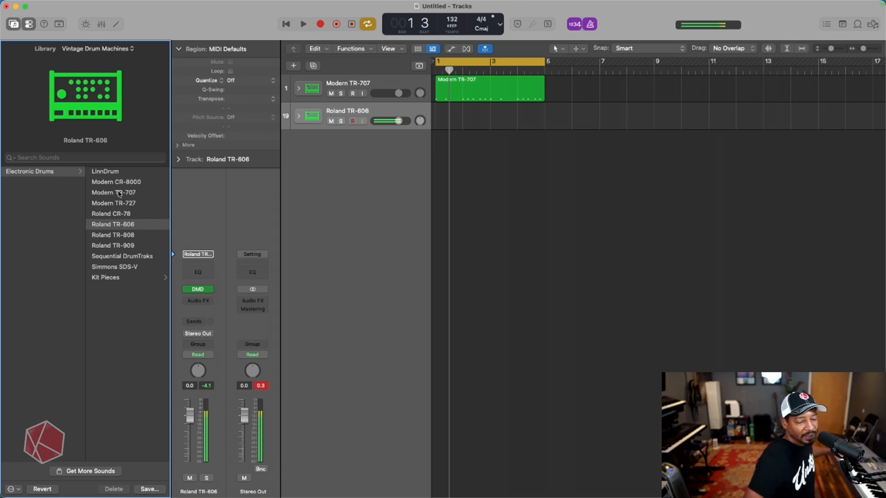
# - Record a four-bar pattern on the Roland TR-606 track, listen back to it and stop playback
pyautogui.press('r')
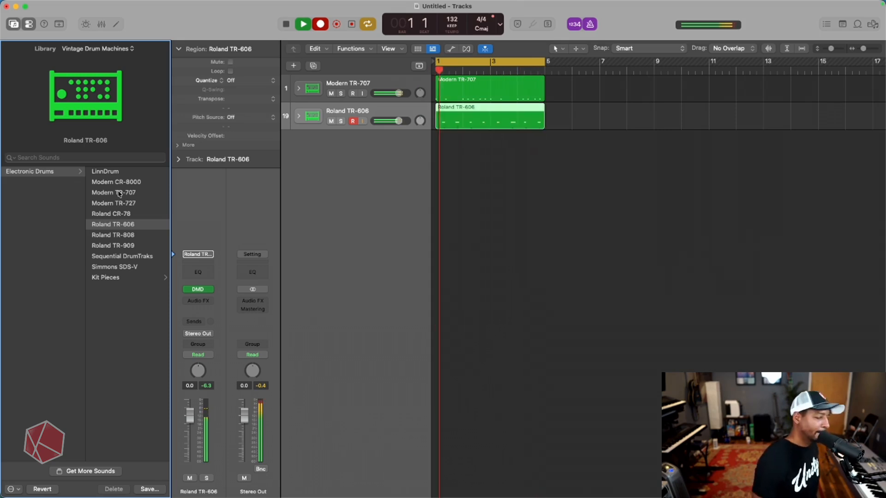
pyautogui.press('r')
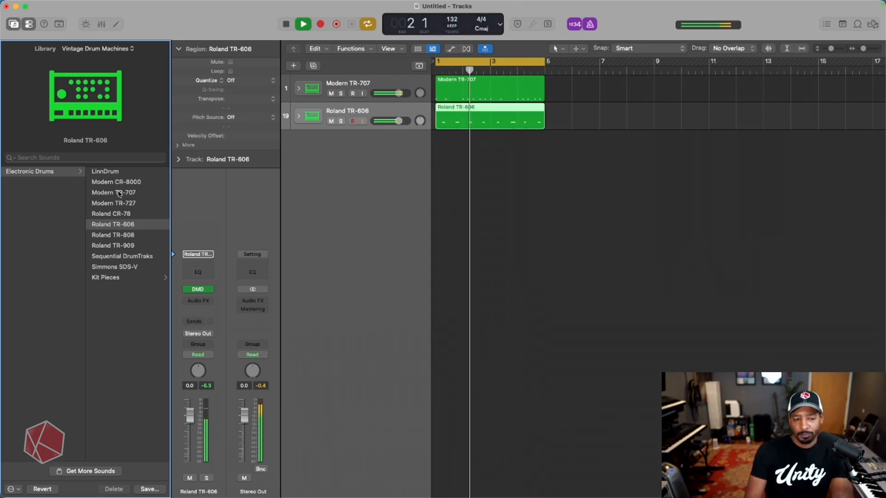
pyautogui.click(546, 148)
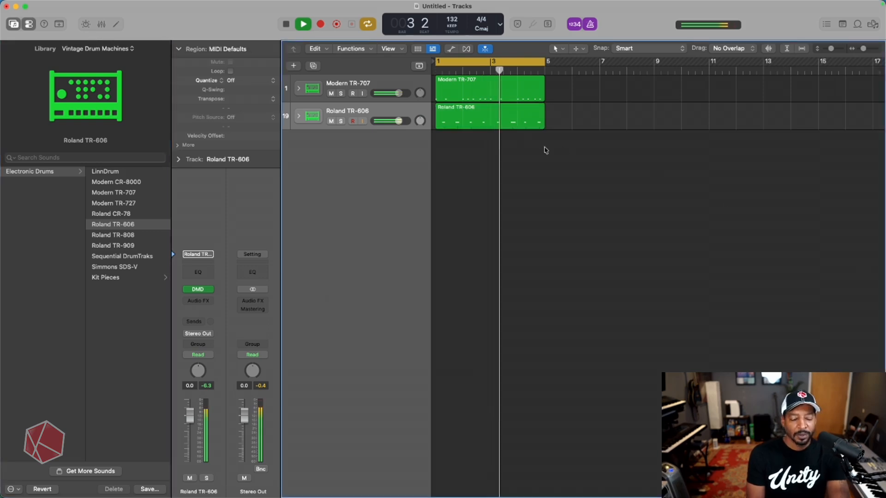
pyautogui.press('space')
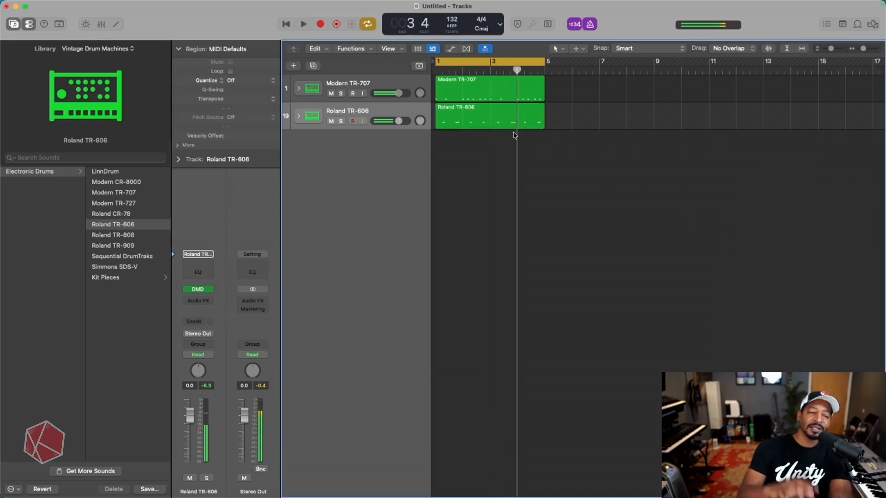
# - Quantize the Roland TR-606 region to 1/16 Swing A and play both drum tracks back with the metronome off
pyautogui.click(493, 107)
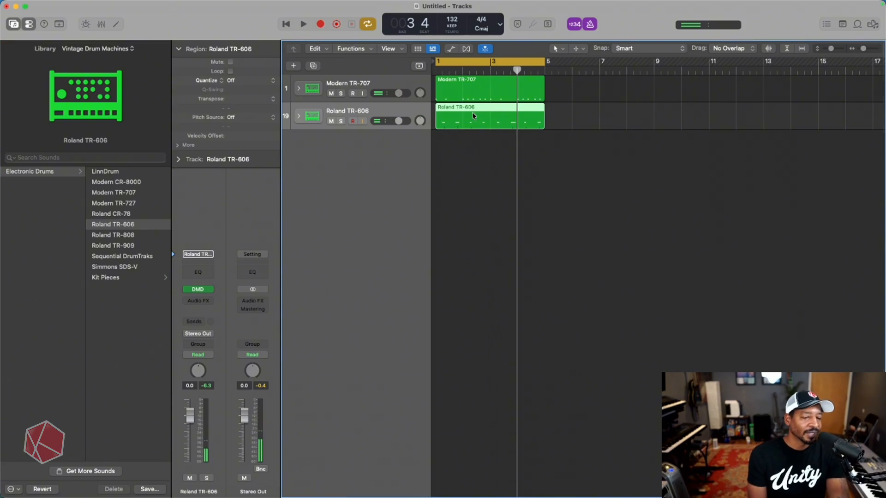
pyautogui.click(237, 81)
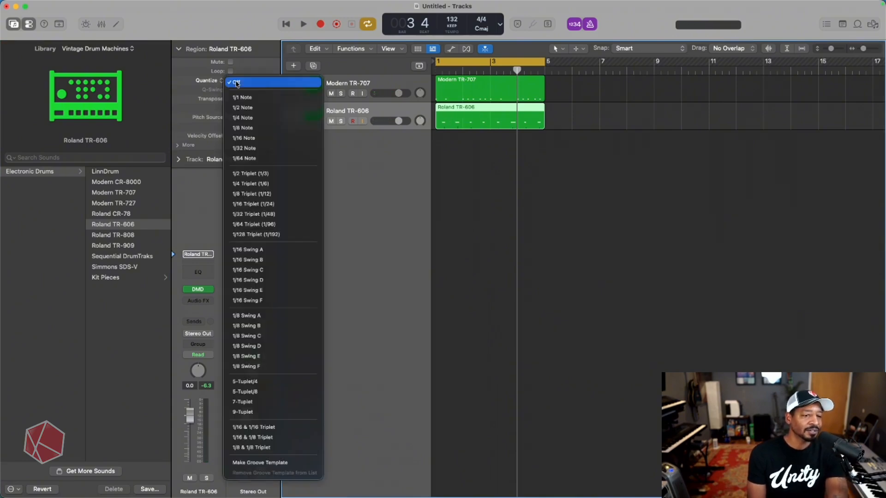
pyautogui.click(266, 252)
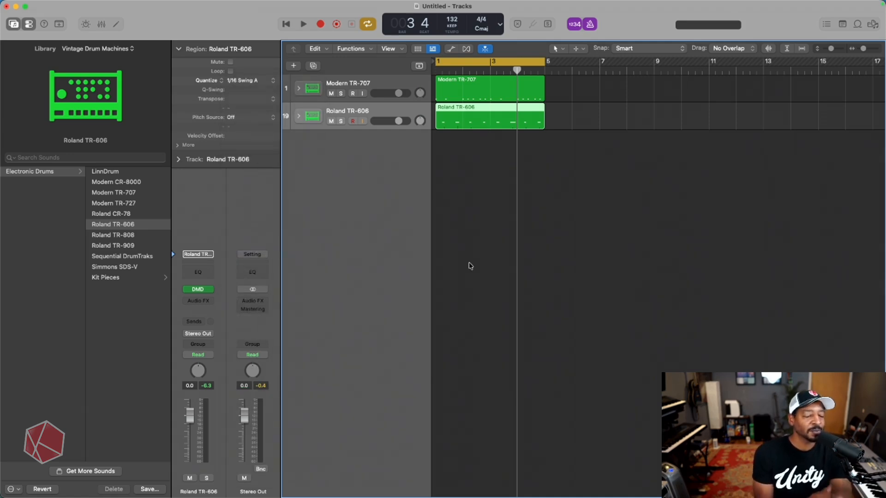
pyautogui.press('space')
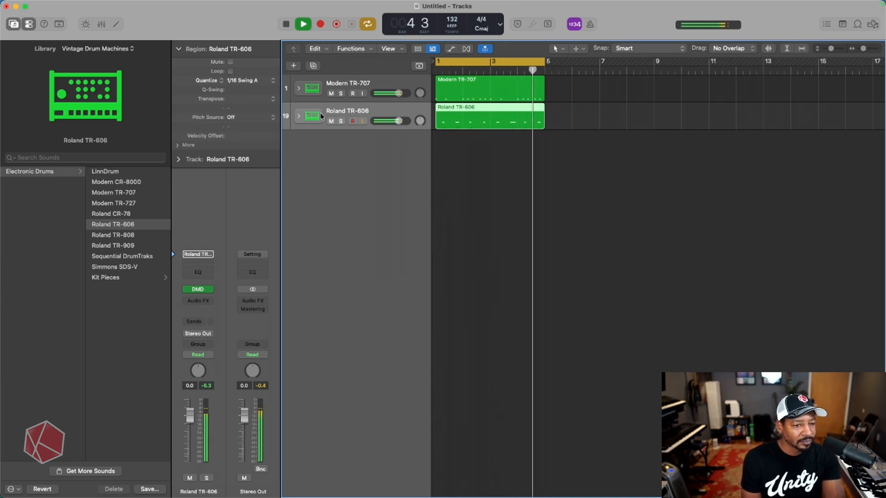
pyautogui.press('space')
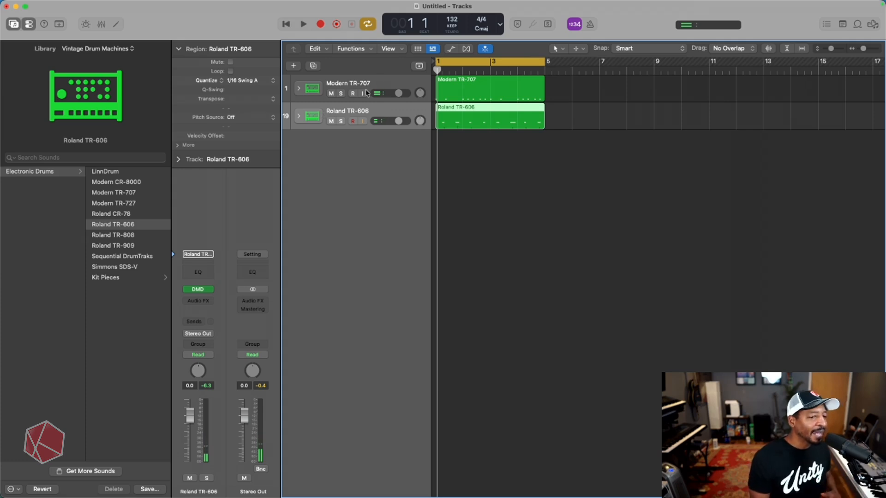
# - Duplicate the Roland TR-606 drum track as an empty third track and play the beat back
pyautogui.click(313, 67)
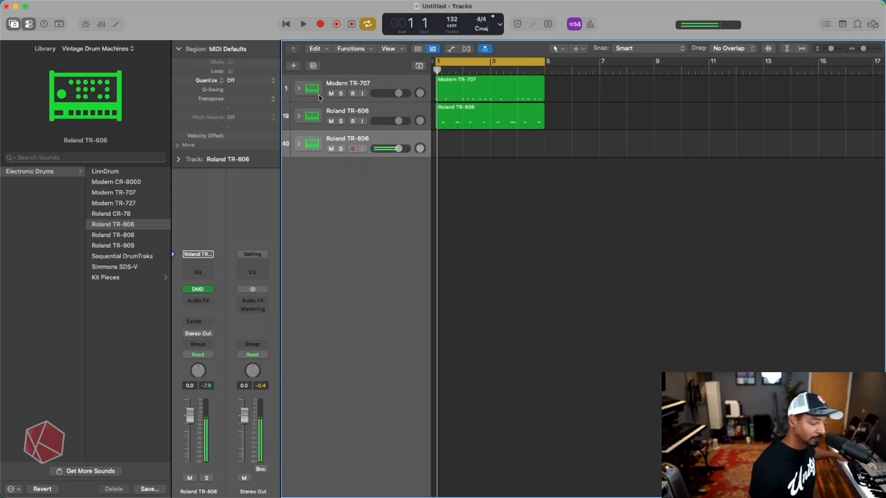
pyautogui.press('space')
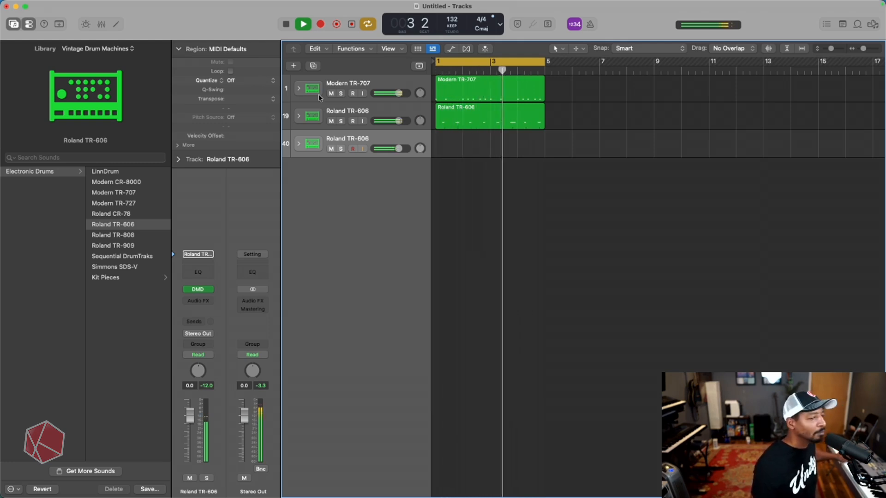
pyautogui.press('space')
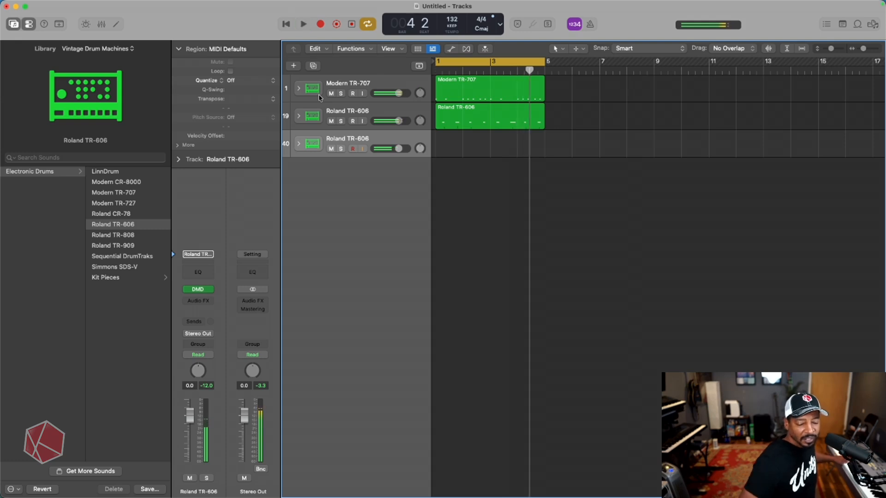
pyautogui.press('r')
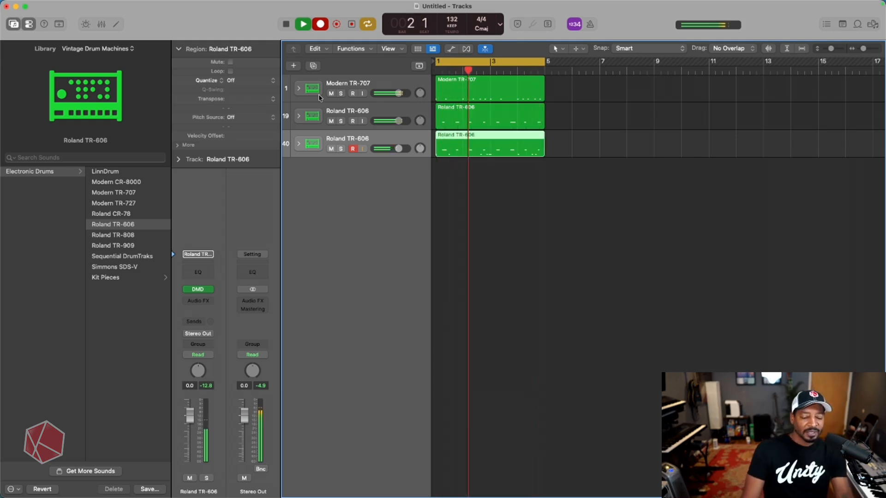
pyautogui.press('space')
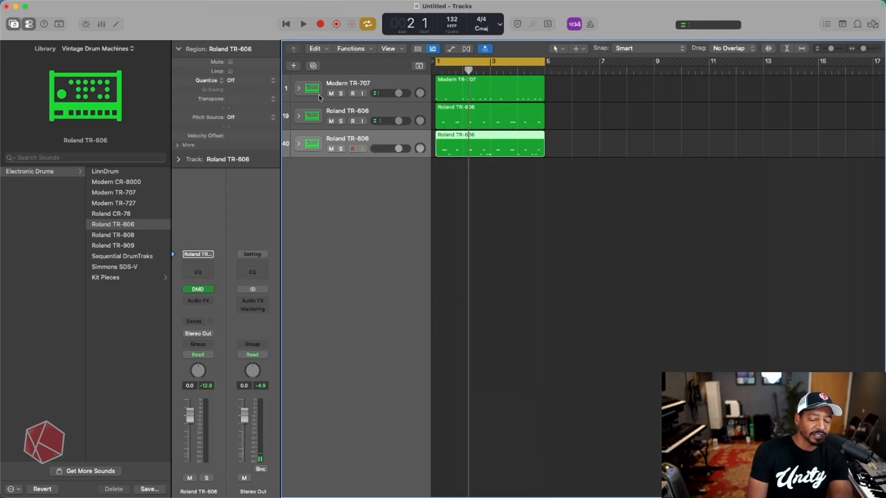
pyautogui.press('Delete')
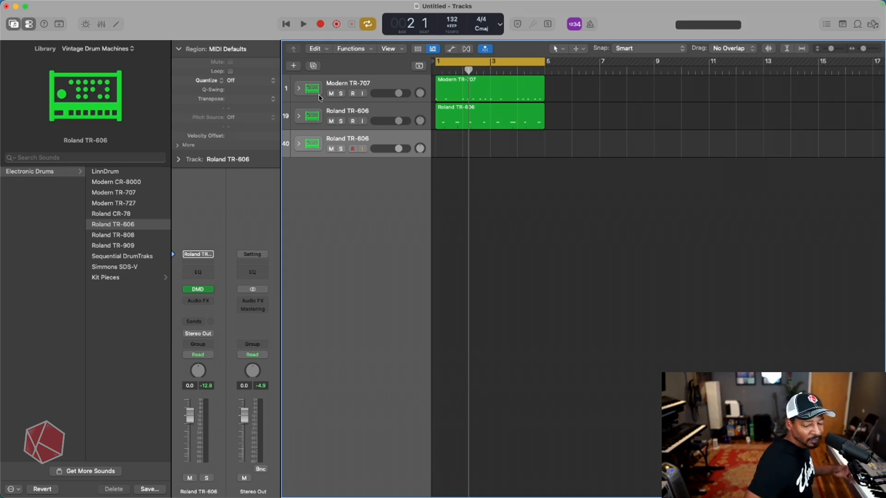
# - Record a four-bar hi-hat pattern on the third drum track and quantize its region to 1/16 Swing A
pyautogui.press('r')
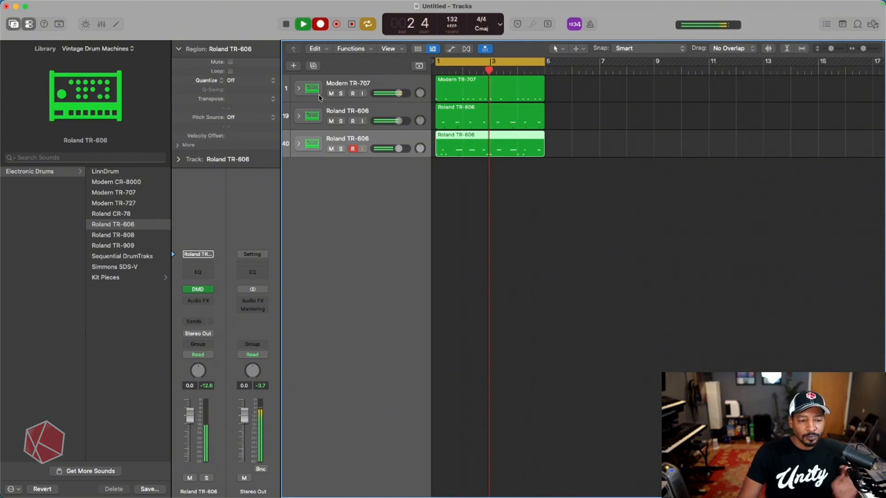
pyautogui.press('space')
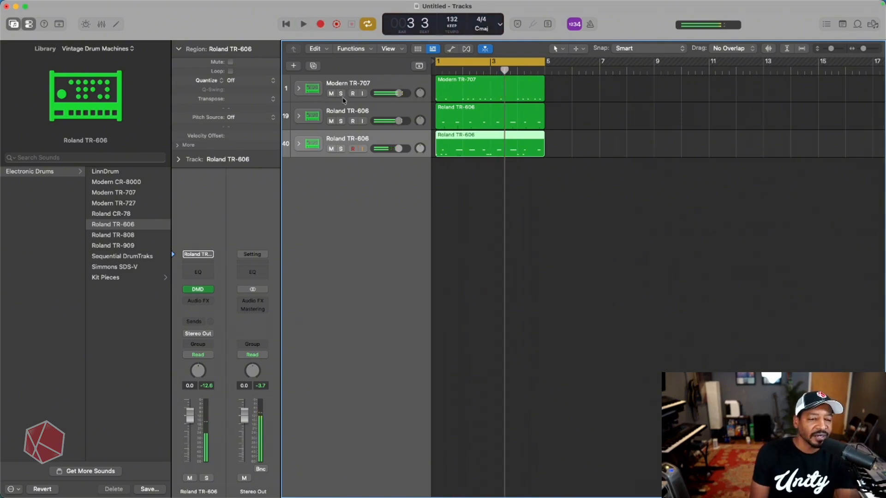
pyautogui.click(455, 166)
pyautogui.click(457, 145)
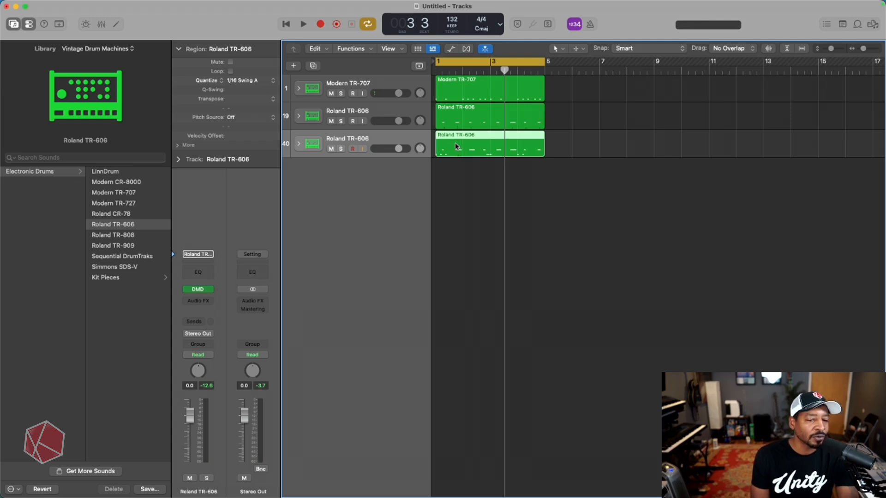
# - Play back all three drum tracks together with the quantized hi-hat region, and stop playback
pyautogui.press('space')
pyautogui.scroll(3, 469, 157)
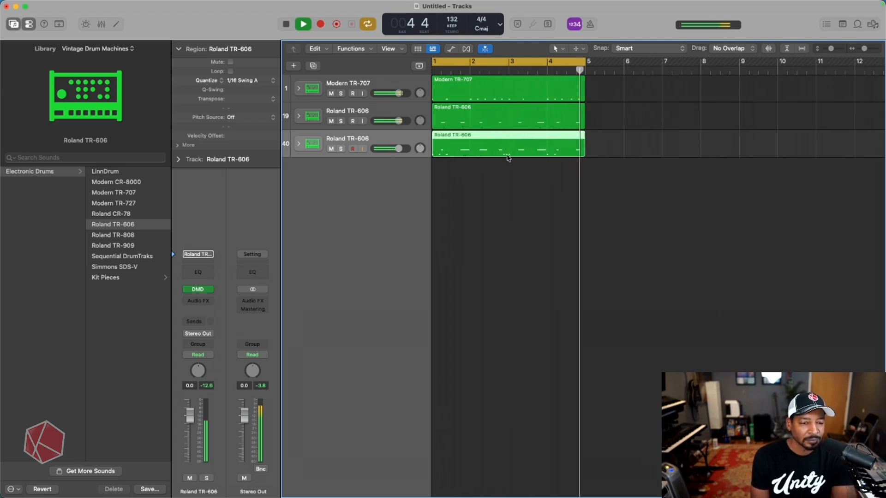
pyautogui.press('space')
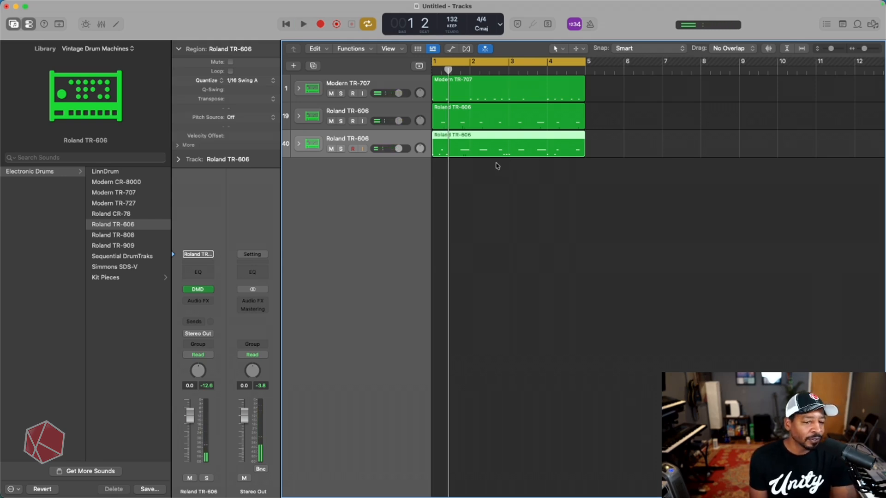
# - Open the third track's region in the Piano Roll and play its first bar to check the hi-hat notes
pyautogui.hscroll(1, 497, 165)
pyautogui.hscroll(-2, 497, 165)
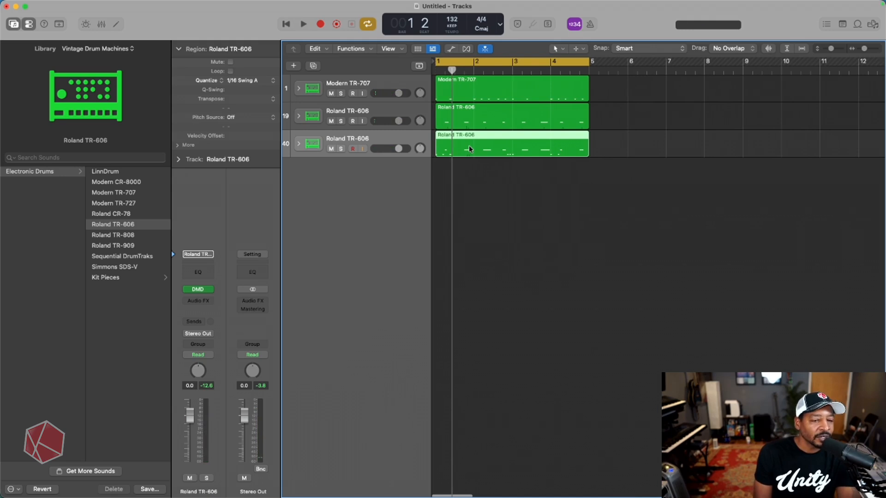
pyautogui.click(469, 155)
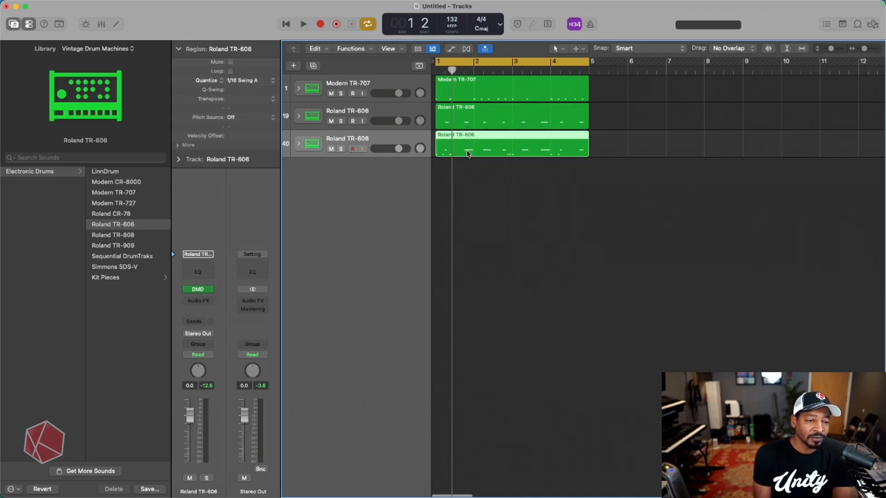
pyautogui.doubleClick(463, 144)
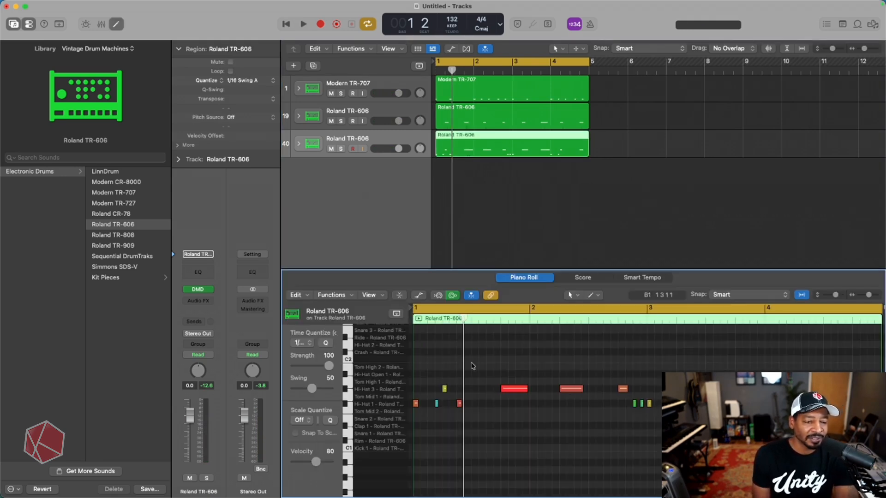
pyautogui.scroll(3, 491, 463)
pyautogui.hscroll(-3, 489, 451)
pyautogui.hscroll(1, 488, 450)
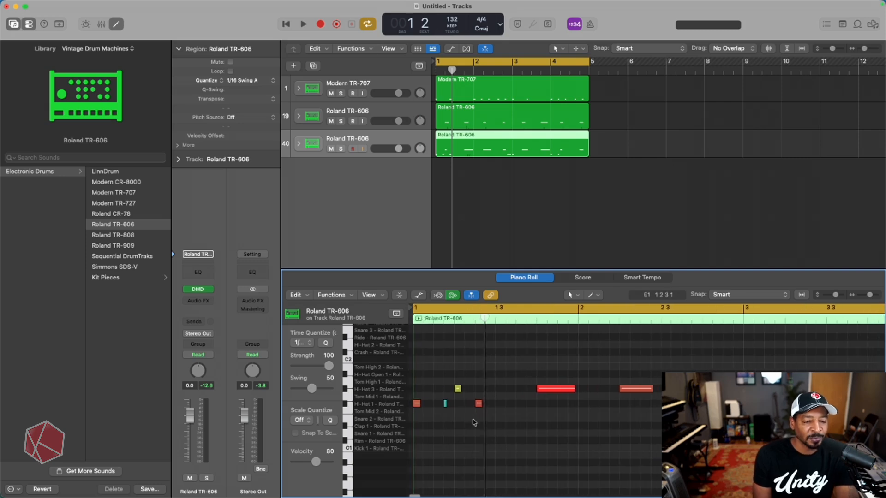
pyautogui.press('space')
pyautogui.press('space')
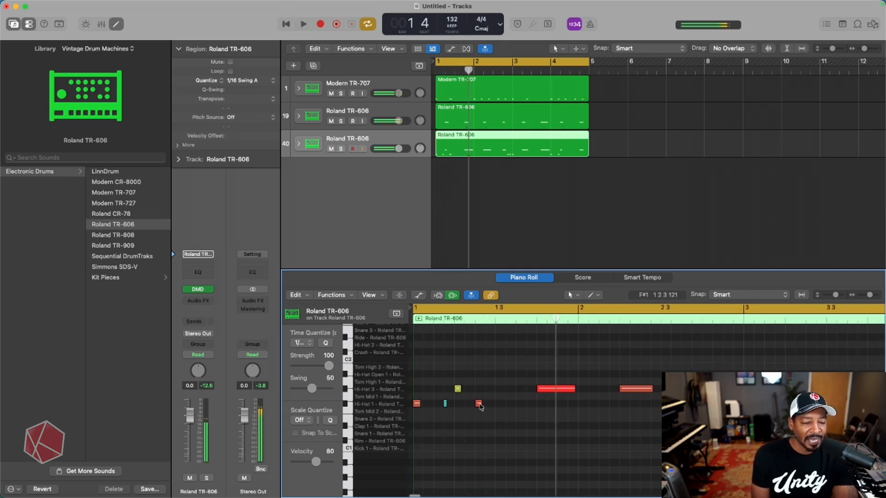
# - Try a copy of bar 1's last short hi-hat note on beat 3 at different pitches, and remove the copy
pyautogui.click(479, 405)
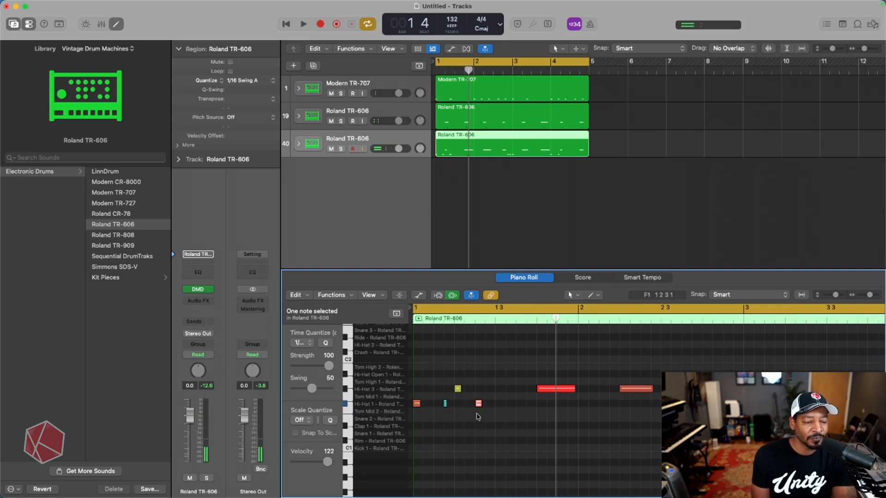
pyautogui.moveTo(479, 404); pyautogui.dragTo(500, 395)
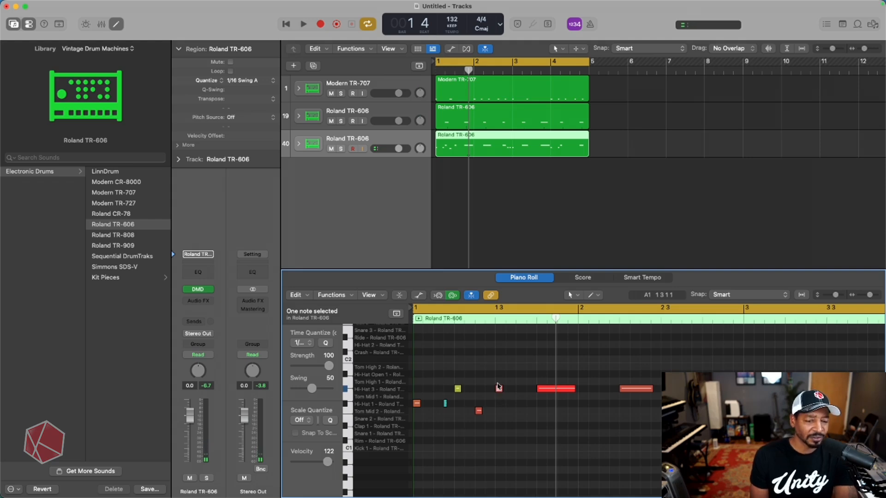
pyautogui.press('space')
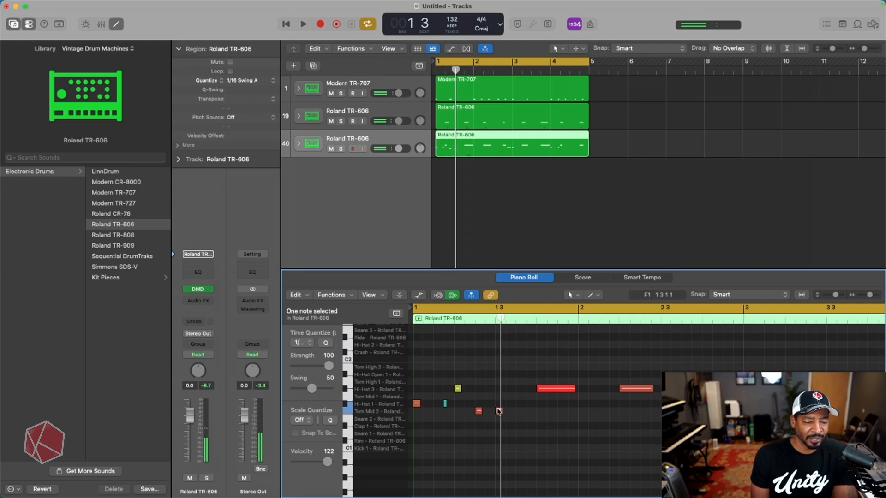
pyautogui.click(498, 411)
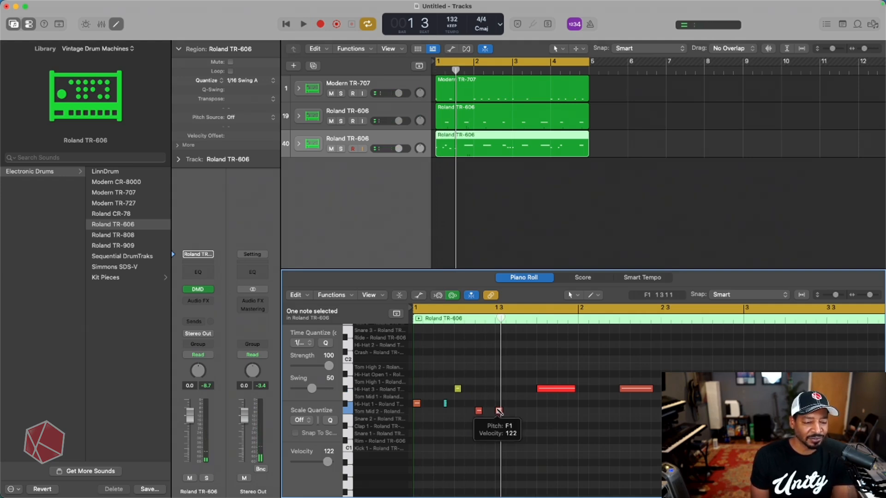
pyautogui.press('Delete')
# - Delete the last short note between beats 2 and 3 of bar 1 and play the pattern back
pyautogui.click(458, 389)
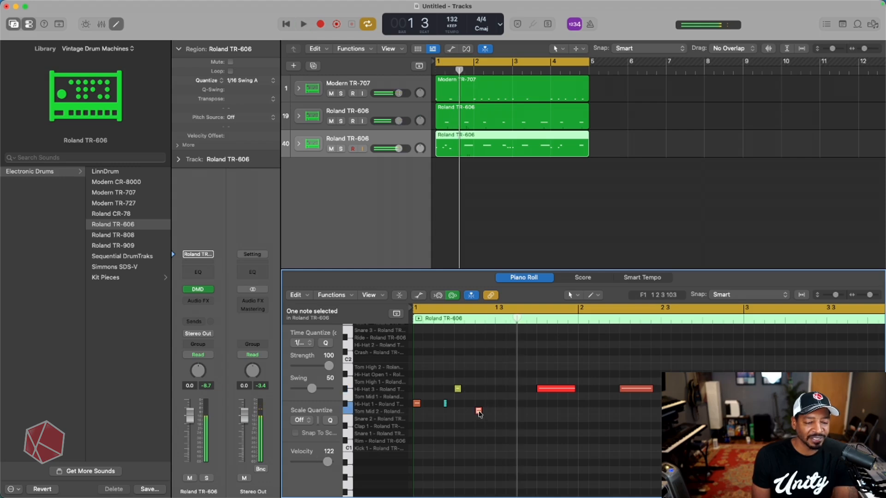
pyautogui.click(479, 411)
pyautogui.press('Delete')
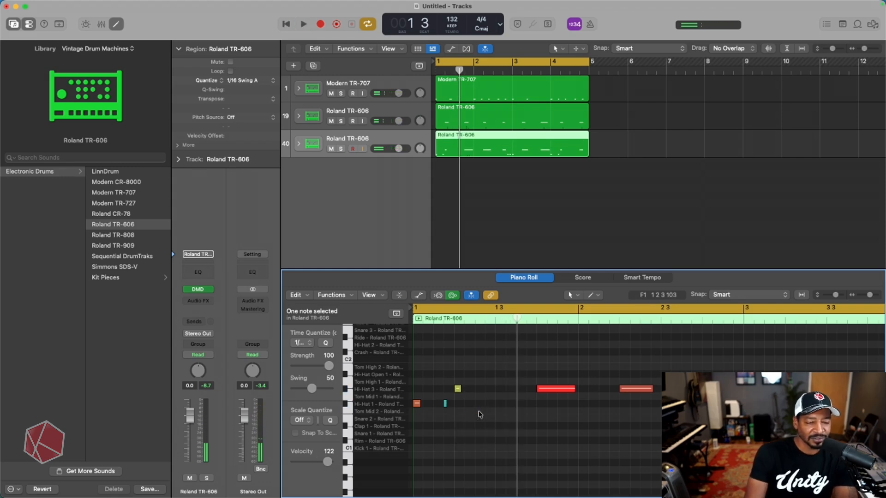
pyautogui.press('space')
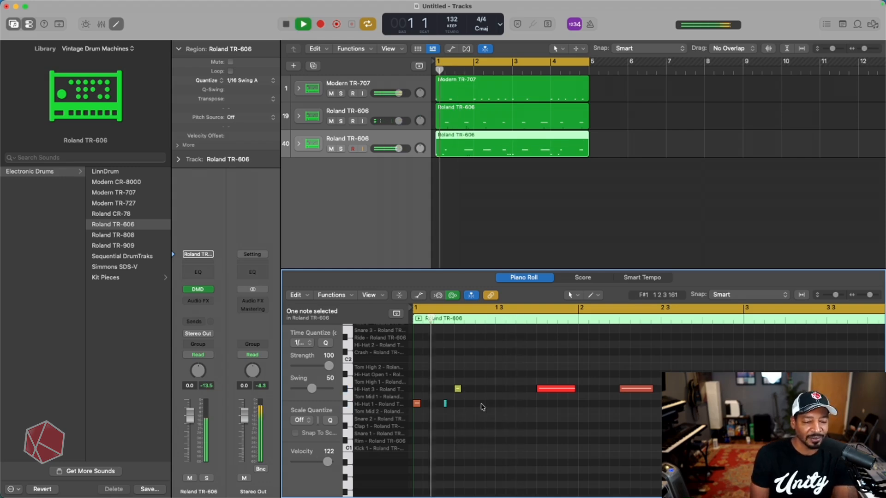
pyautogui.press('space')
# - Replace the short Hi-Hat 3 note on beat 2 of bar 1 with a copy of the long note from beat 4
pyautogui.click(458, 389)
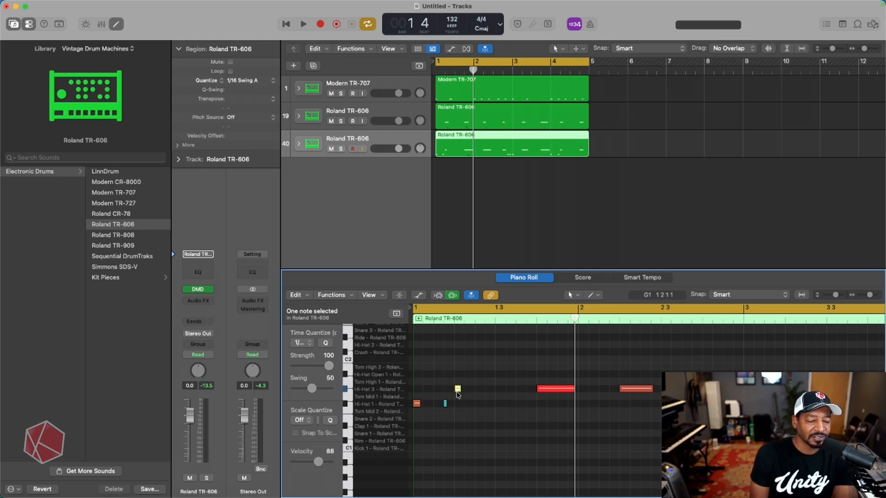
pyautogui.moveTo(460, 393); pyautogui.dragTo(460, 391)
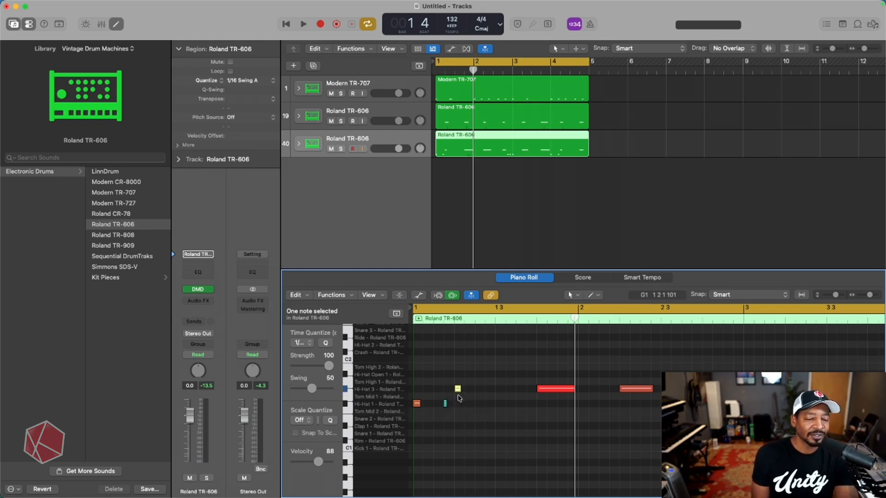
pyautogui.click(459, 391)
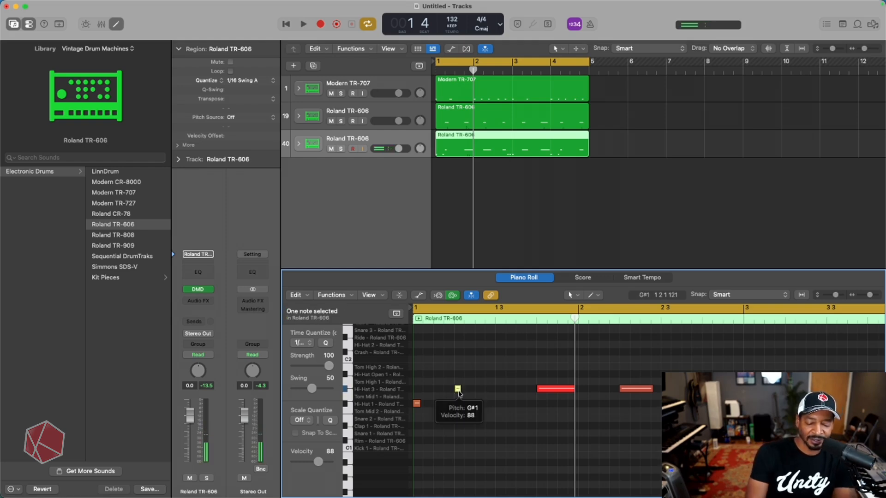
pyautogui.press('Delete')
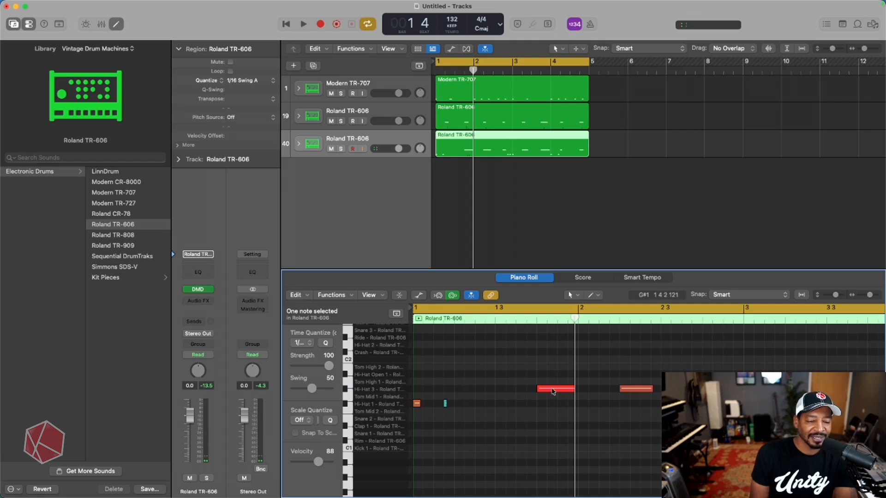
pyautogui.click(553, 391)
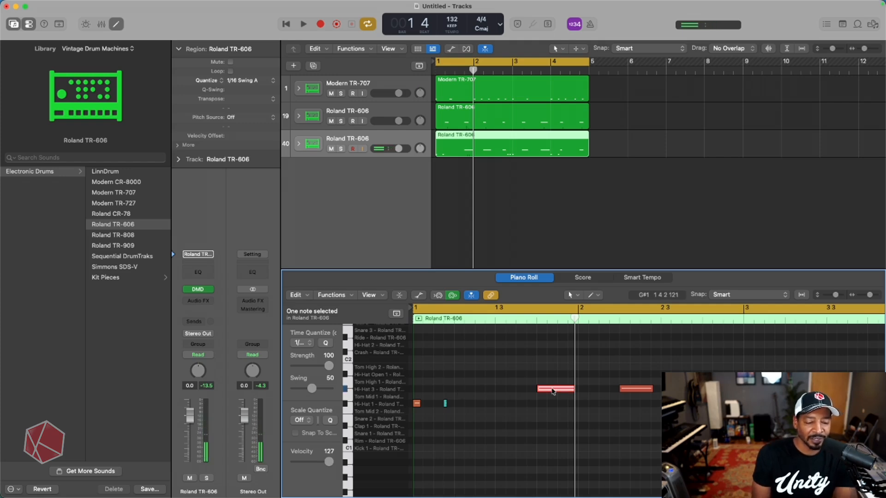
pyautogui.moveTo(555, 391); pyautogui.dragTo(472, 392)
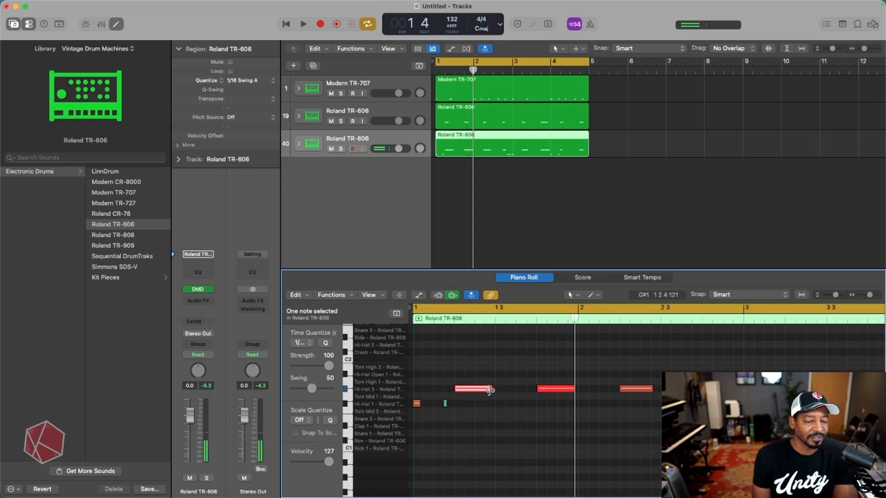
pyautogui.moveTo(490, 390)
# - Play the edited hi-hat pattern with the other drums and close the Piano Roll
pyautogui.press('space')
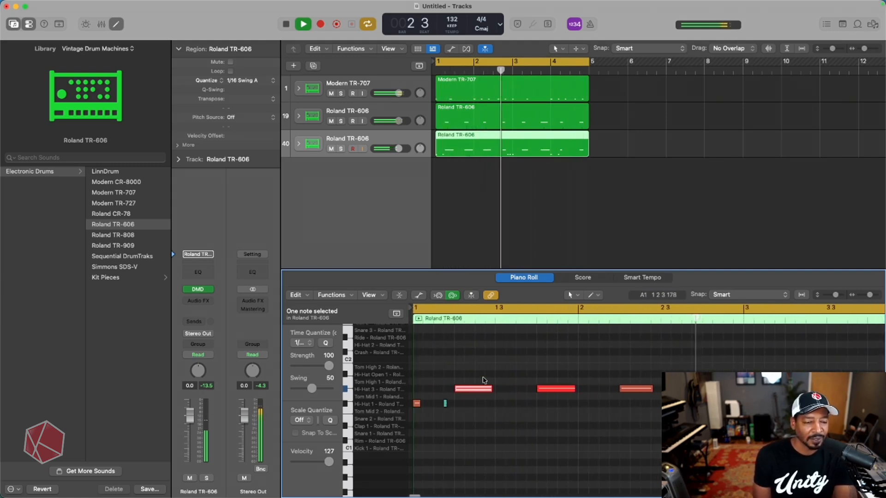
pyautogui.press('x')
pyautogui.press('x')
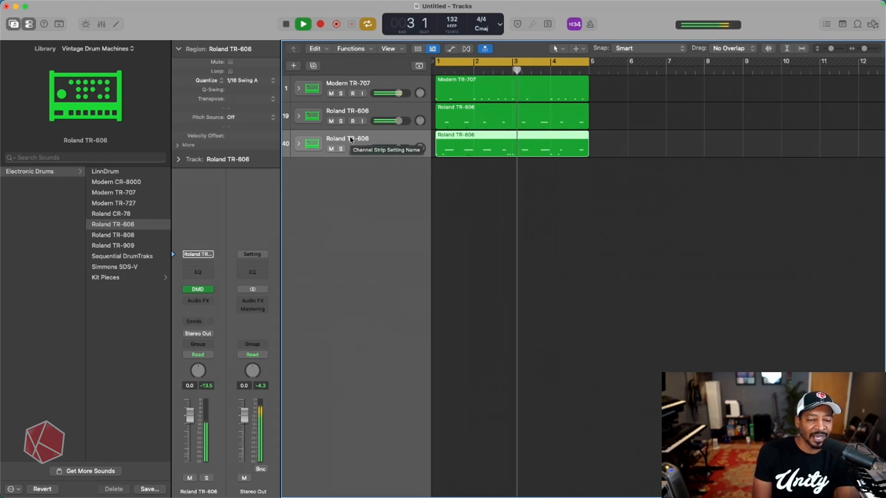
# - Rename the third drum track as Hi hats and the second drum track as Snare
pyautogui.doubleClick(349, 138)
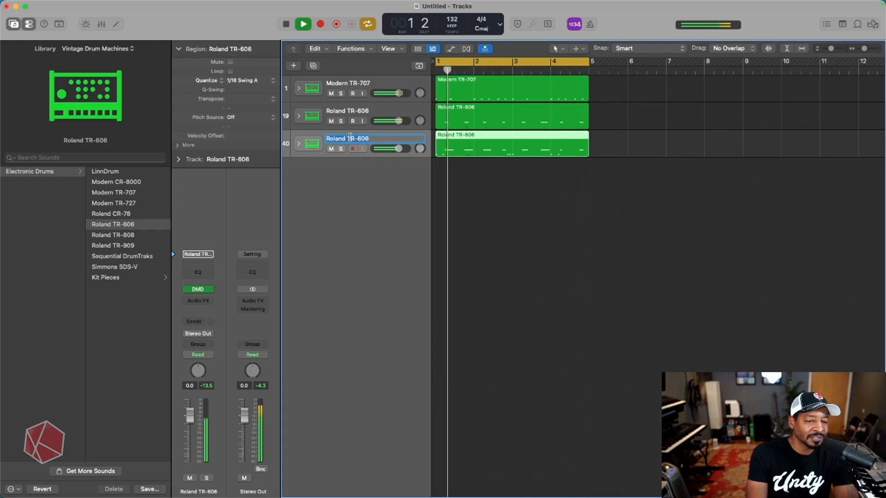
pyautogui.write('Hi hat')
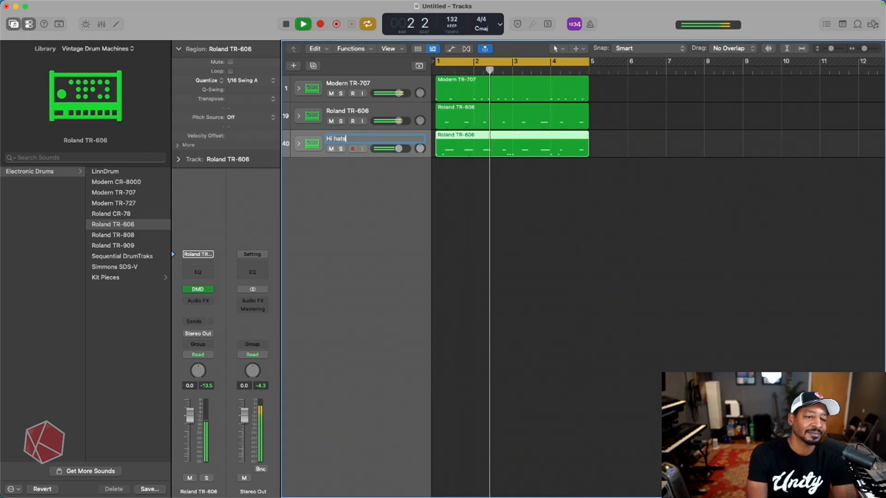
pyautogui.write('s')
pyautogui.press('Return')
pyautogui.doubleClick(359, 112)
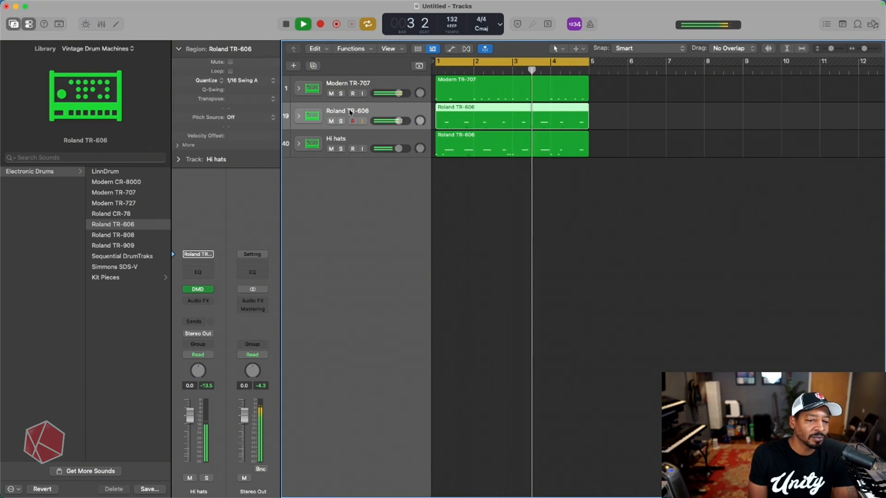
pyautogui.write('Snare')
pyautogui.press('Return')
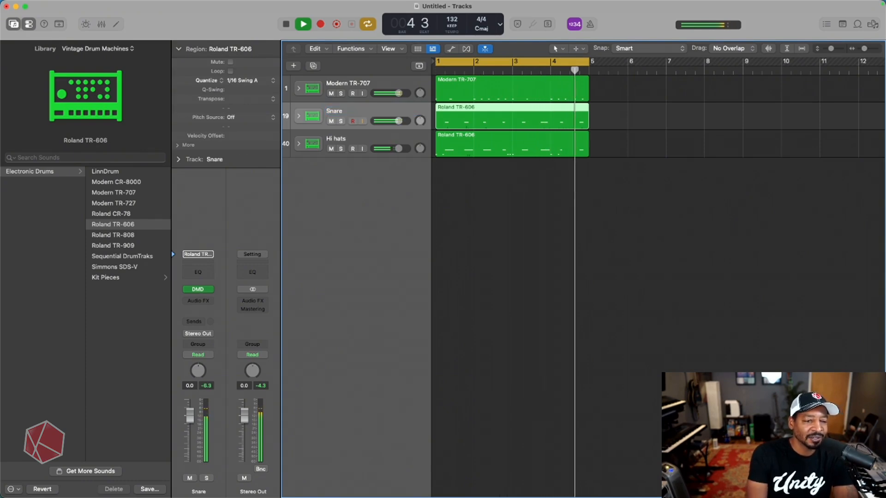
# - Rename the first drum track as Kick and stop playback
pyautogui.doubleClick(358, 83)
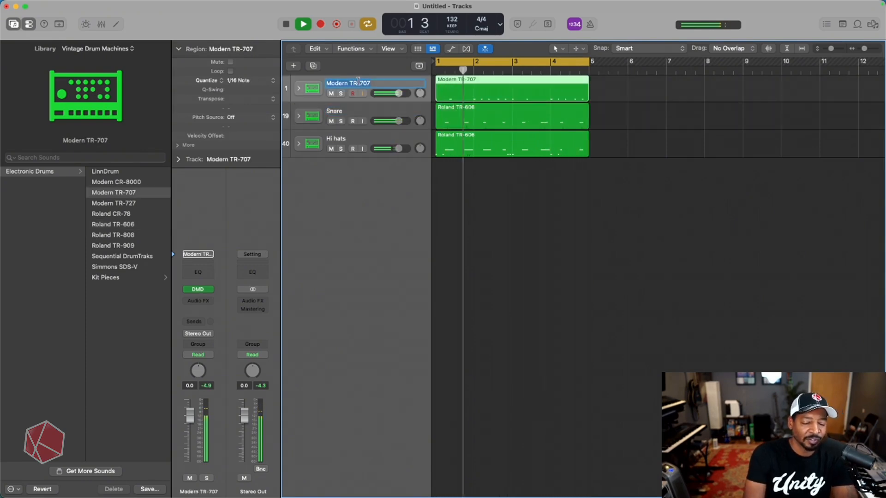
pyautogui.write('Kick')
pyautogui.press('Return')
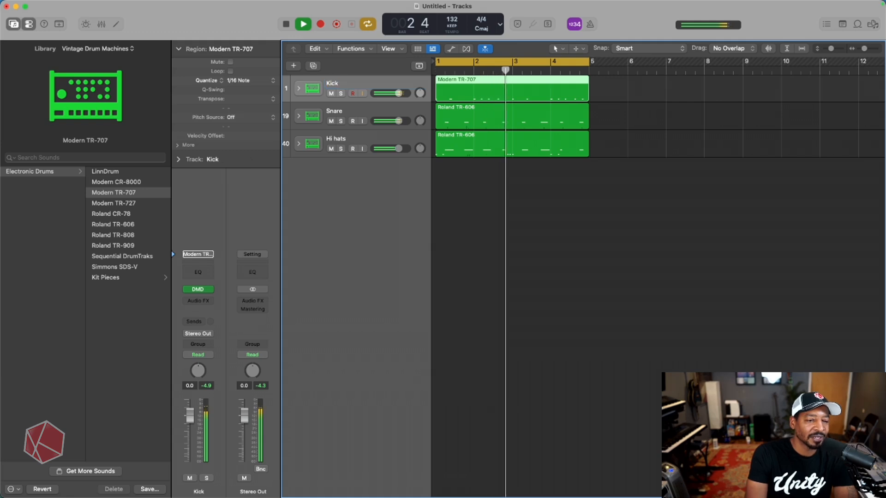
pyautogui.press('space')
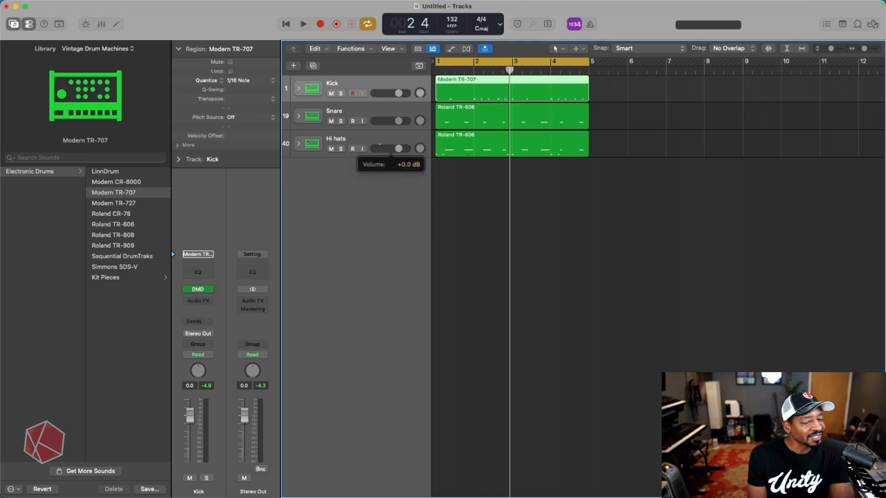
# - Play back the kick, snare and hi-hat pattern with the Hi hats track selected
pyautogui.click(372, 137)
pyautogui.press('space')
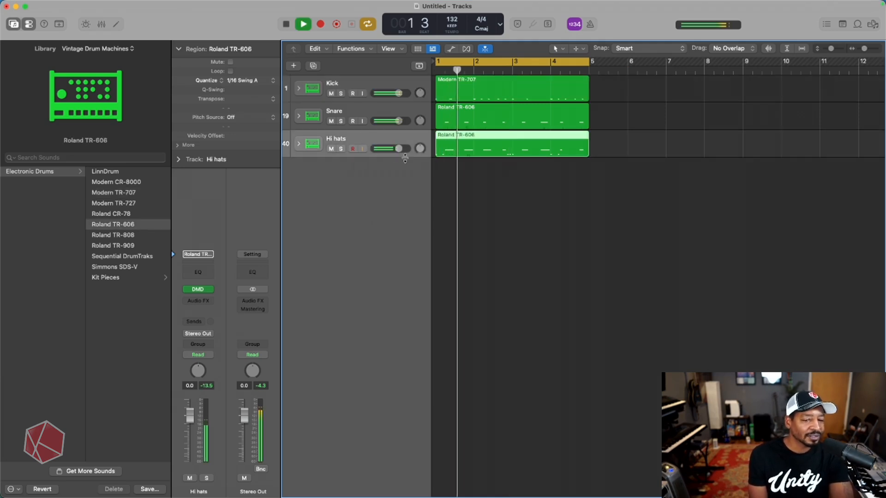
pyautogui.scroll(3, 407, 162)
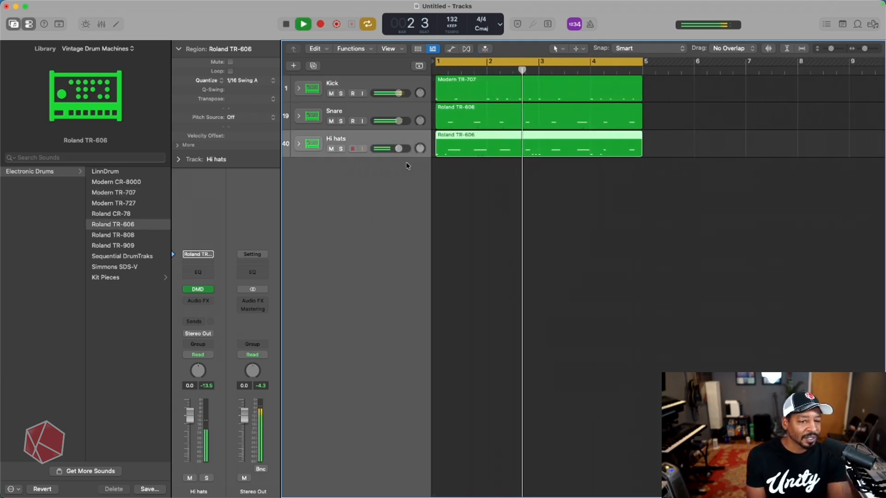
pyautogui.scroll(-2, 416, 165)
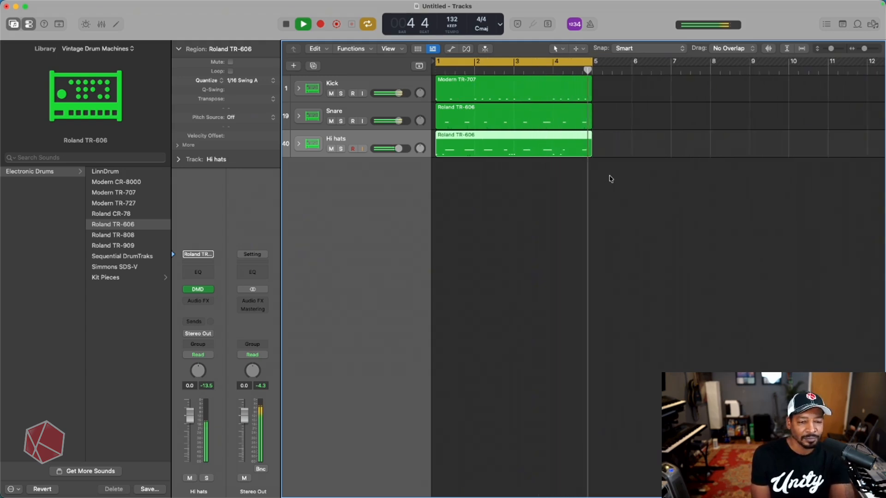
pyautogui.press('space')
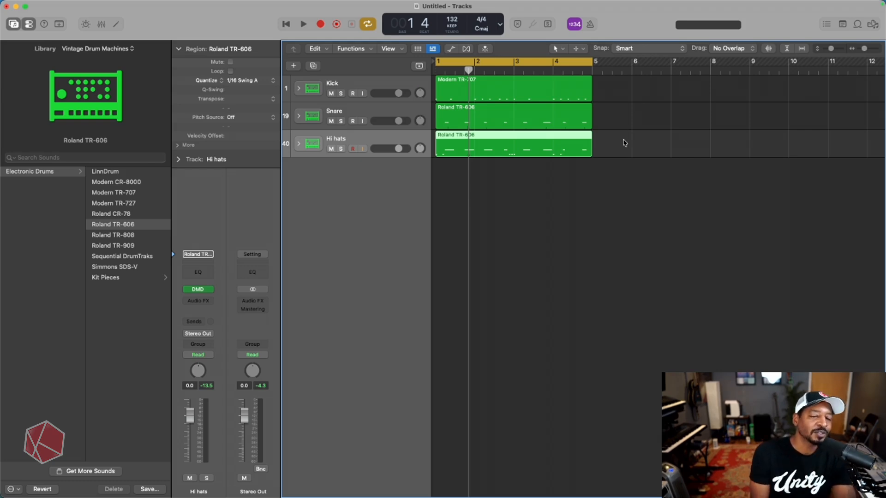
# - Repeat the Kick, Snare and Hi hats regions once from bar 5 and extend the cycle range to bar 9
pyautogui.moveTo(624, 143); pyautogui.dragTo(498, 81)
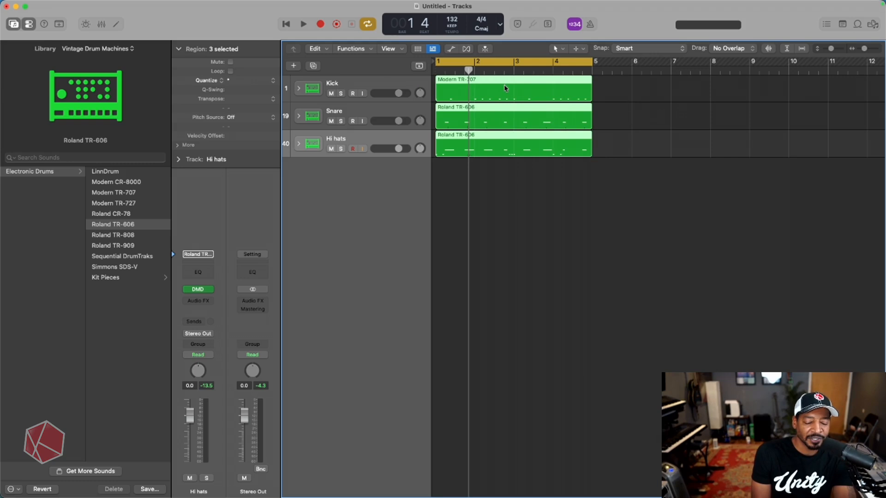
pyautogui.moveTo(607, 185); pyautogui.dragTo(474, 80)
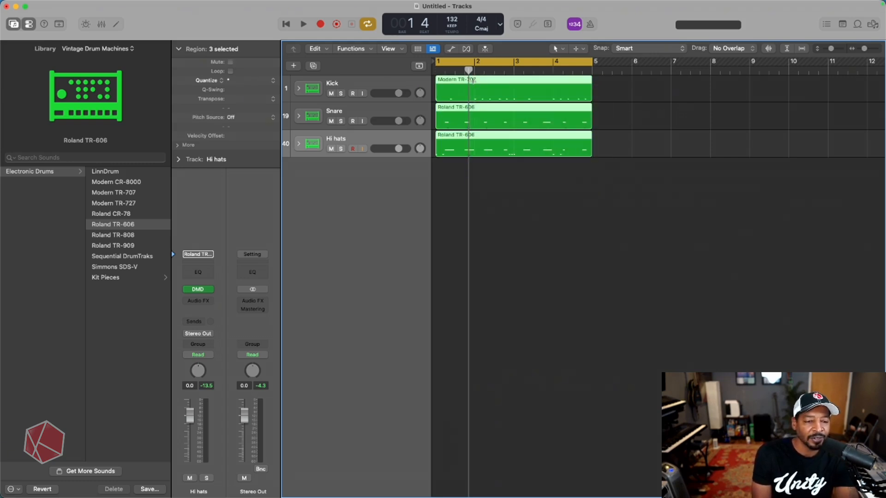
pyautogui.press('super+r')
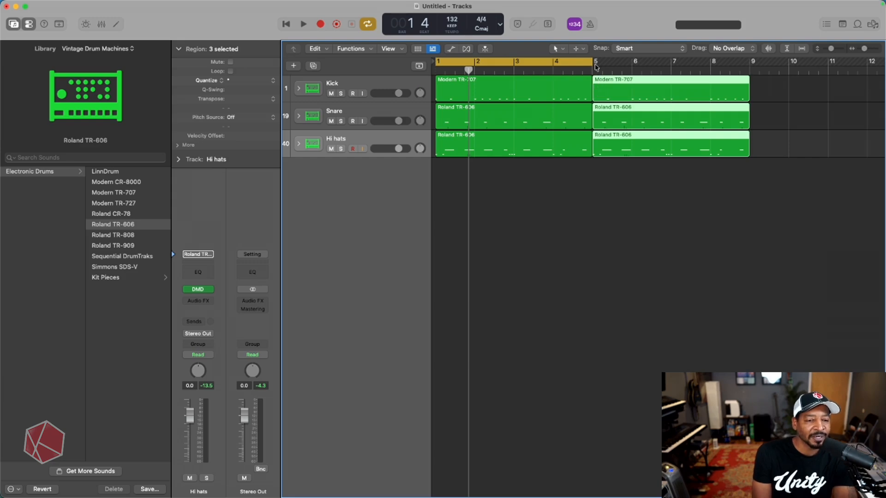
pyautogui.moveTo(594, 64); pyautogui.dragTo(749, 72)
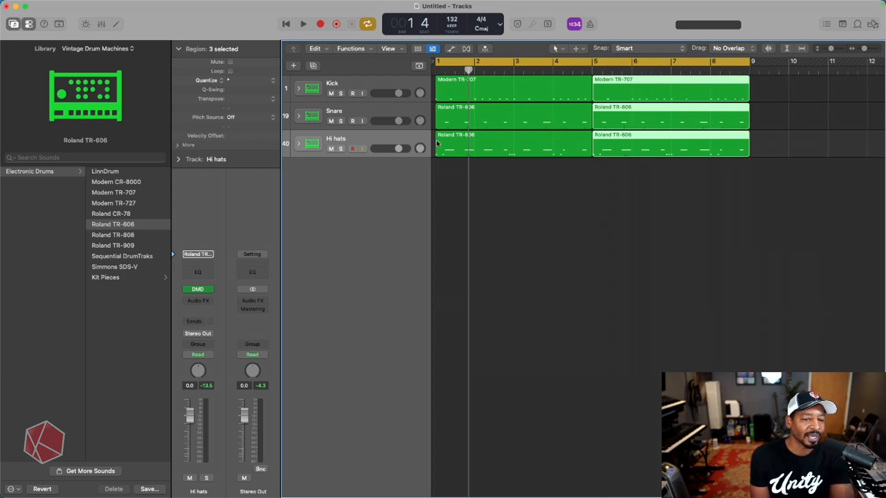
# - Play the extended eight-bar beat from bar 1 with no regions selected
pyautogui.press('space')
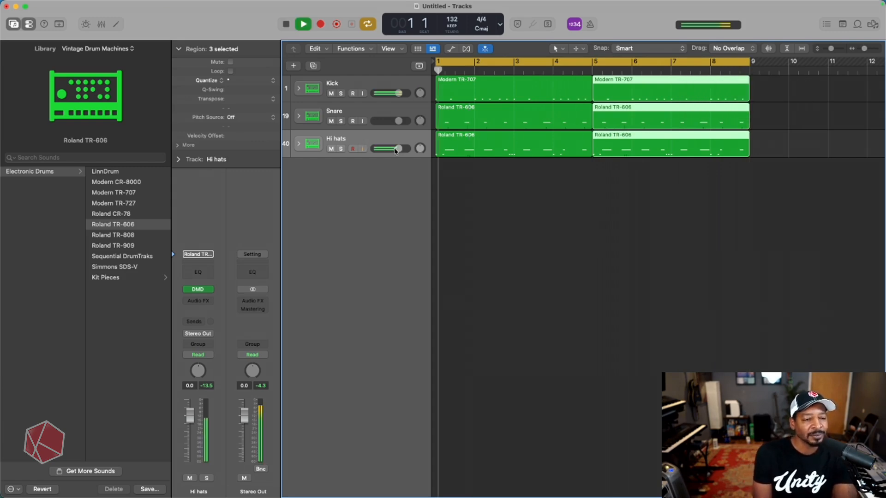
pyautogui.click(442, 174)
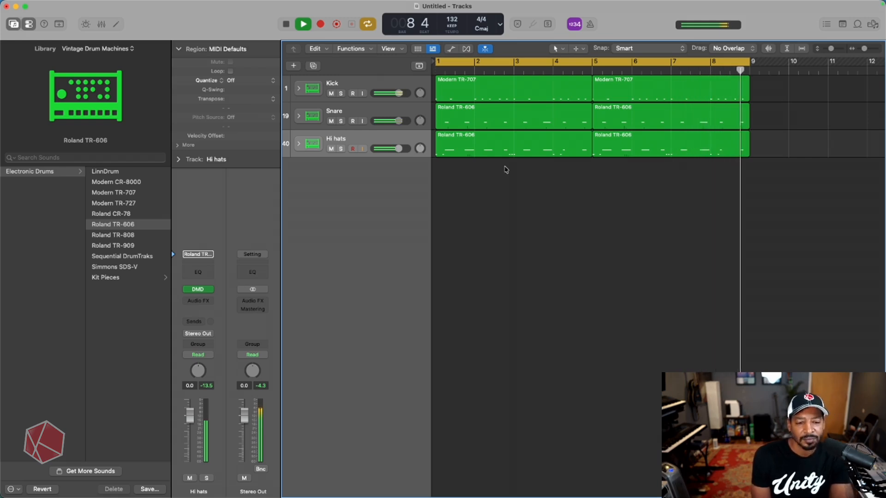
pyautogui.press('space')
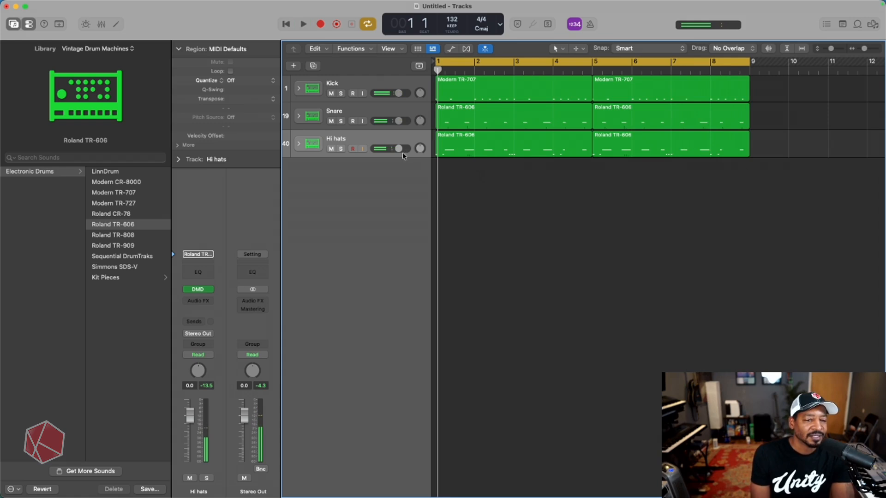
# - Duplicate the Hi hats track as an empty fourth track and load the Roland TR-808 kit on it
pyautogui.click(374, 115)
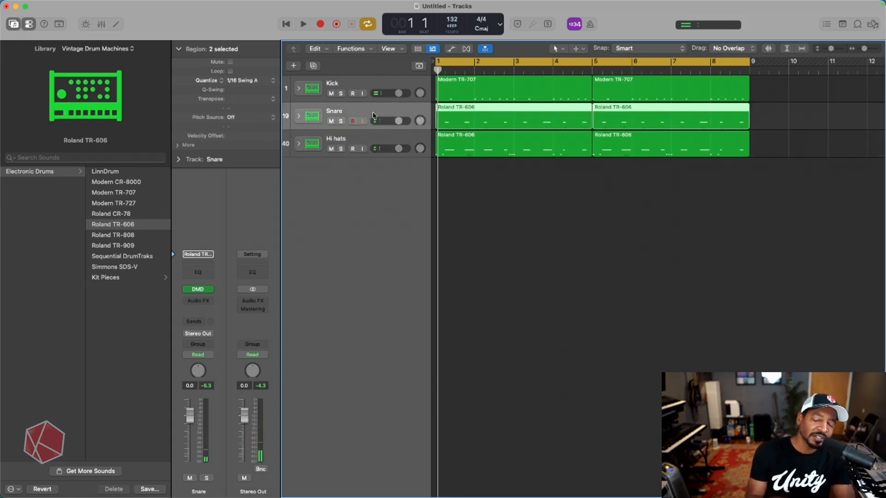
pyautogui.click(365, 136)
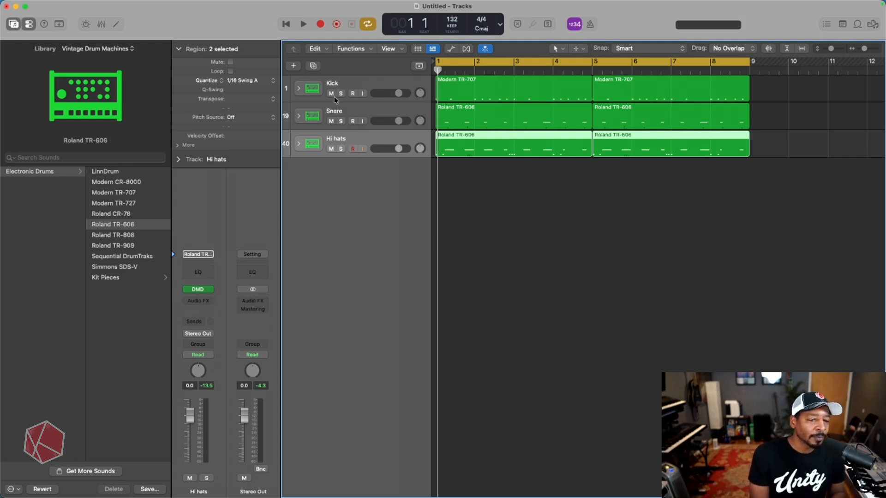
pyautogui.click(316, 66)
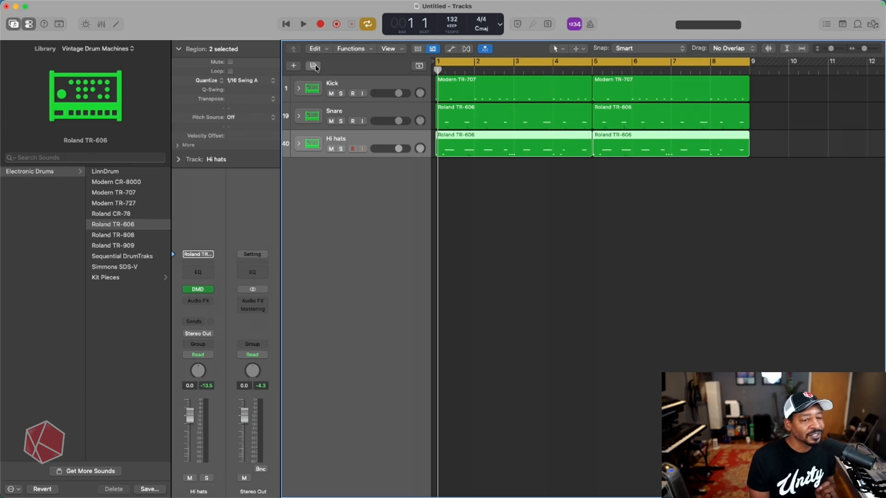
pyautogui.click(316, 66)
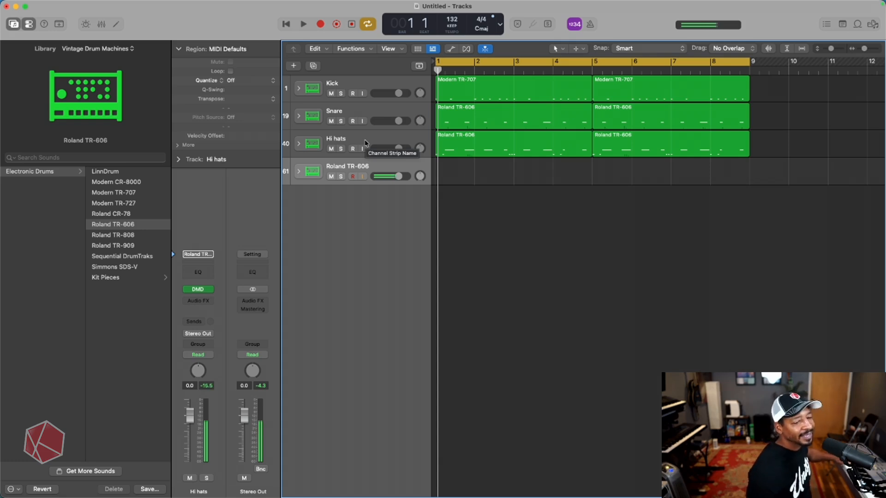
pyautogui.click(127, 234)
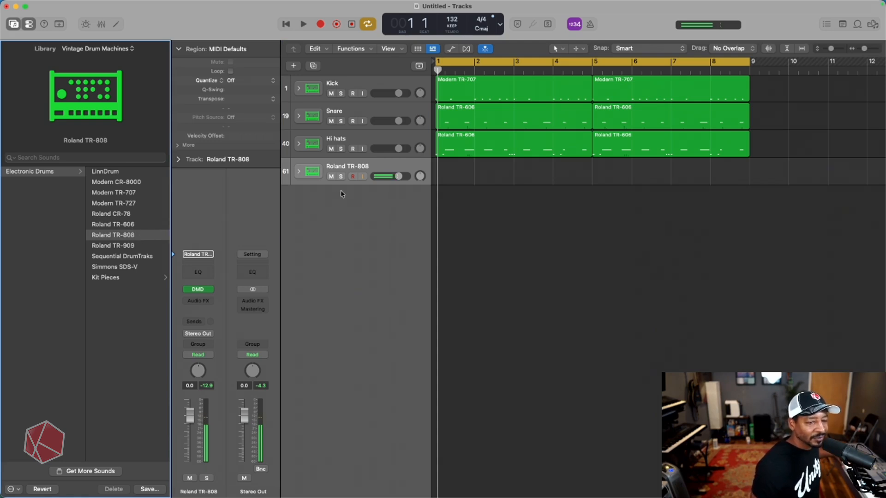
# - Limit the cycle range to bars 5 to 9
pyautogui.click(597, 63)
pyautogui.moveTo(597, 65); pyautogui.dragTo(743, 73)
pyautogui.click(628, 63)
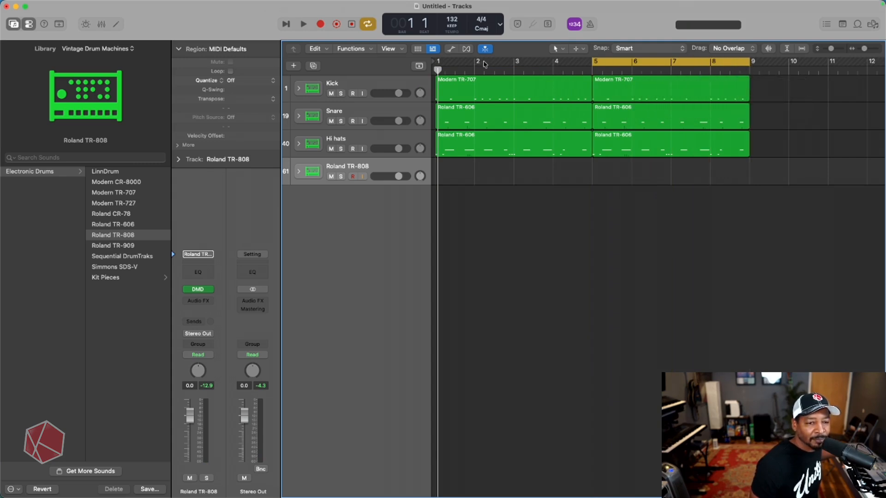
pyautogui.moveTo(478, 64); pyautogui.dragTo(771, 74)
pyautogui.moveTo(513, 64); pyautogui.dragTo(738, 76)
pyautogui.click(610, 64)
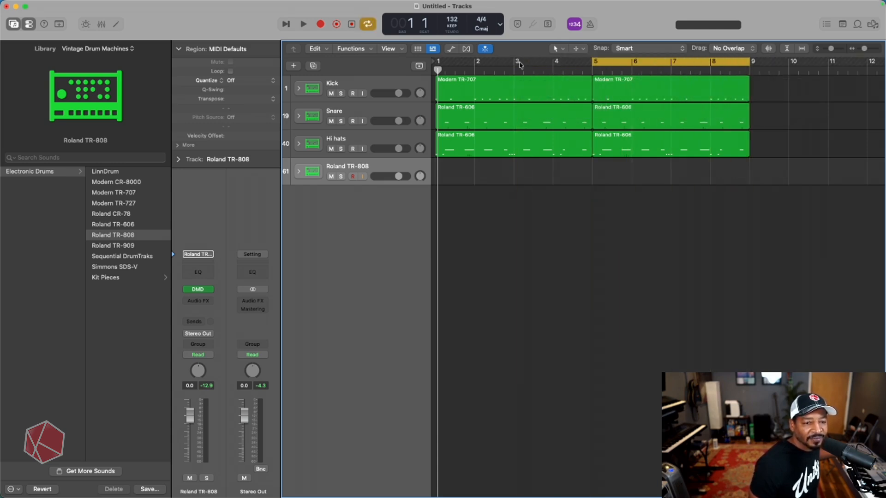
pyautogui.moveTo(440, 63); pyautogui.dragTo(590, 65)
pyautogui.moveTo(487, 58); pyautogui.dragTo(635, 67)
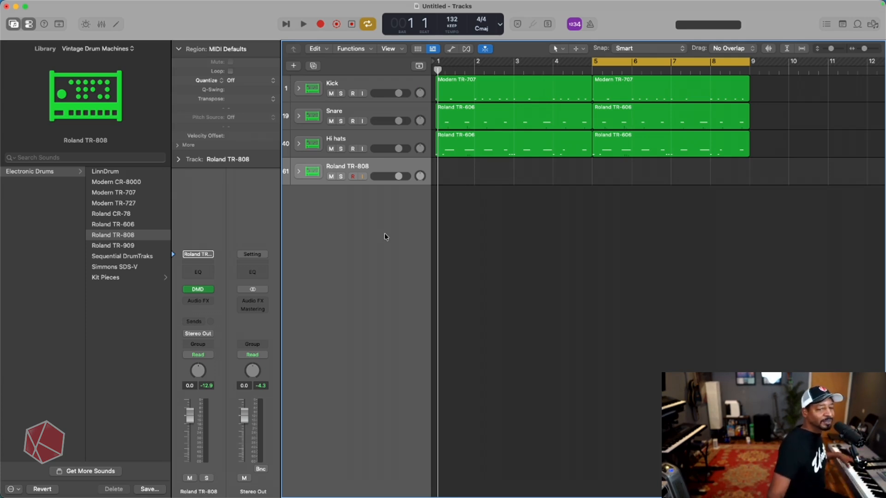
pyautogui.press('r')
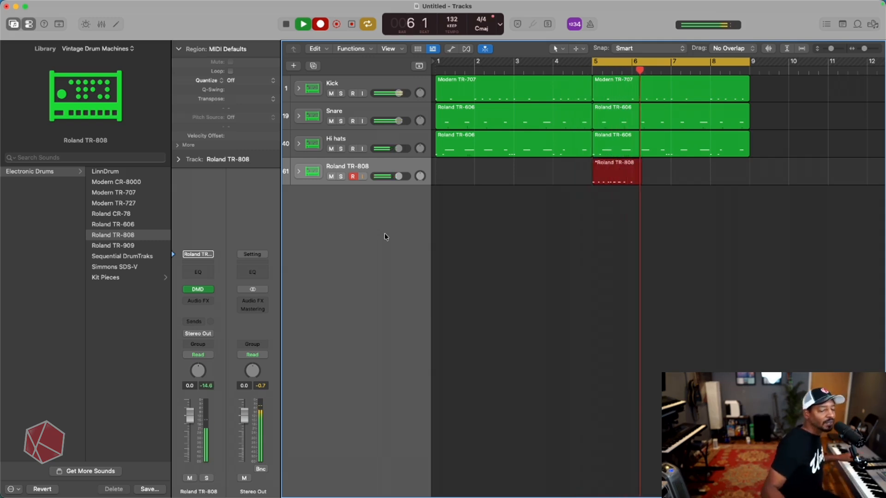
pyautogui.press('space')
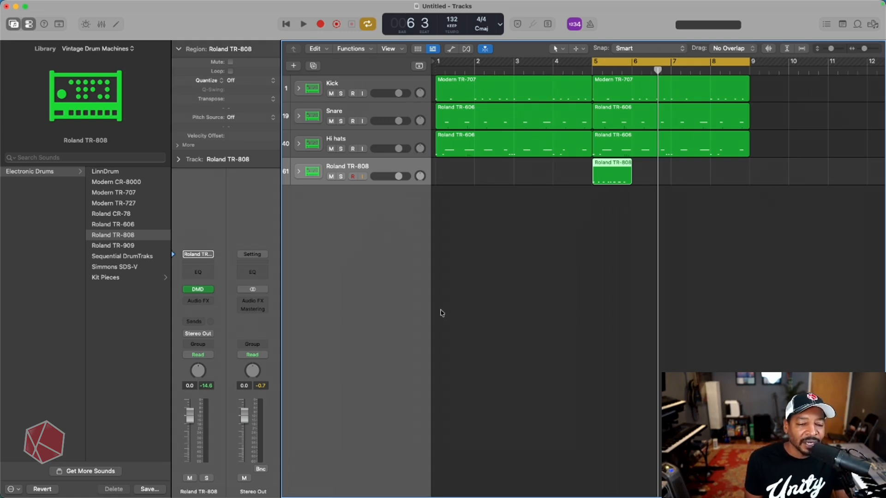
pyautogui.click(622, 208)
pyautogui.click(619, 181)
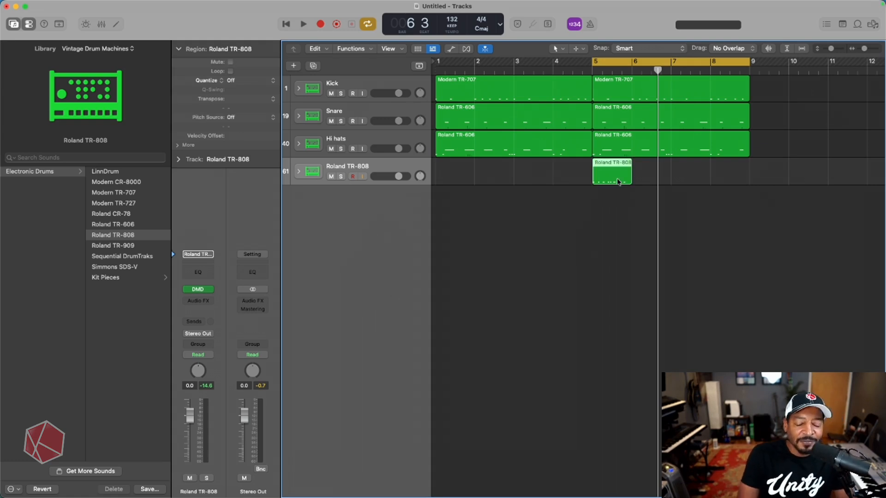
pyautogui.press('Delete')
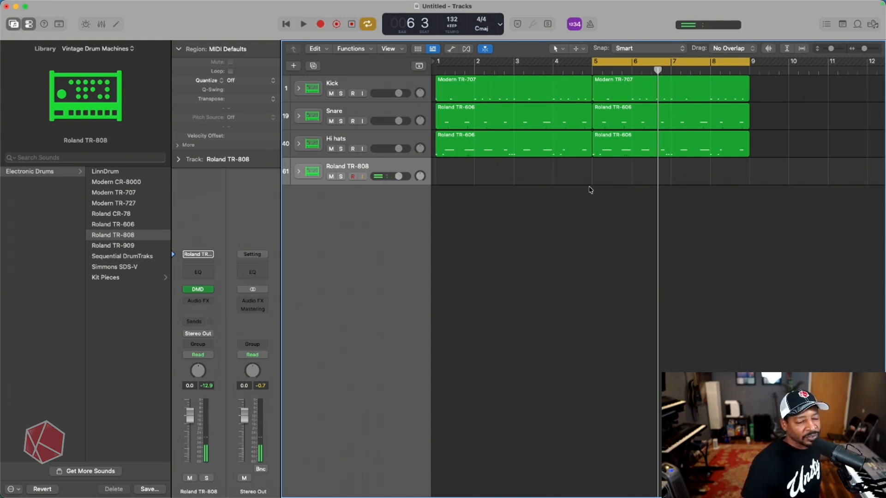
# - Record a steady part on the Roland TR-808 track from bar 5 to 9 and quantize it to 1/16 Swing A
pyautogui.press('r')
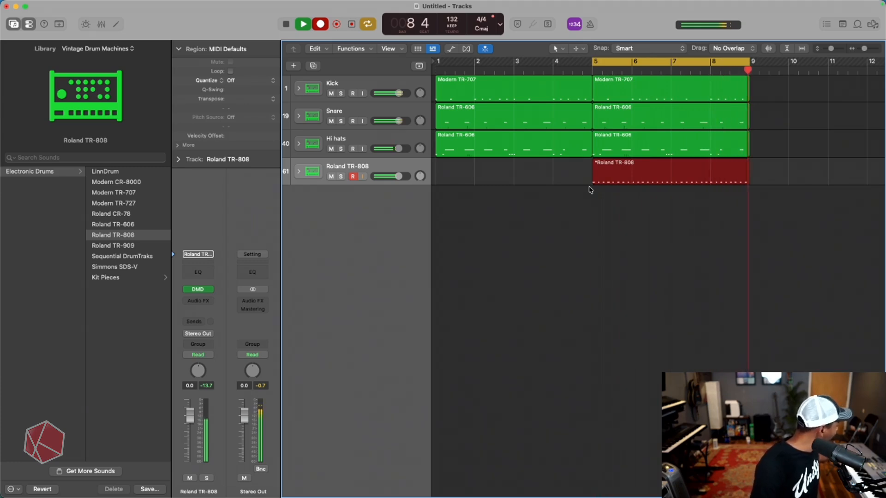
pyautogui.hotkey('shift', 'r')
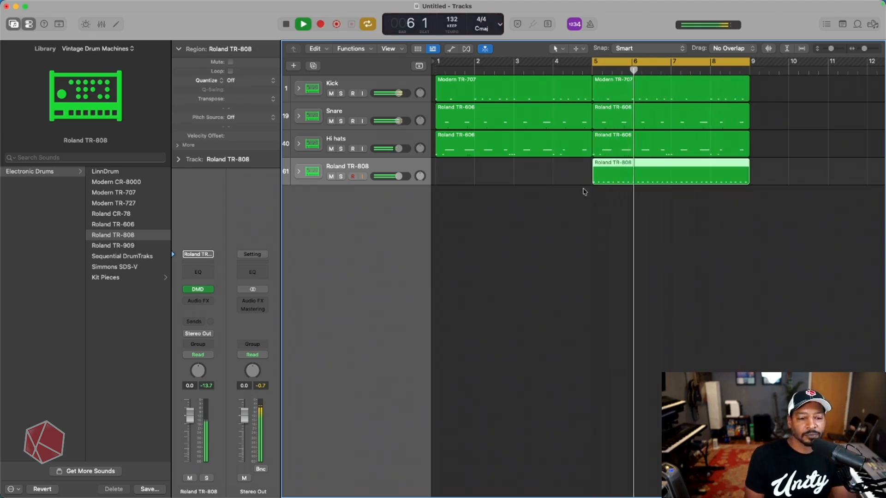
pyautogui.press('space')
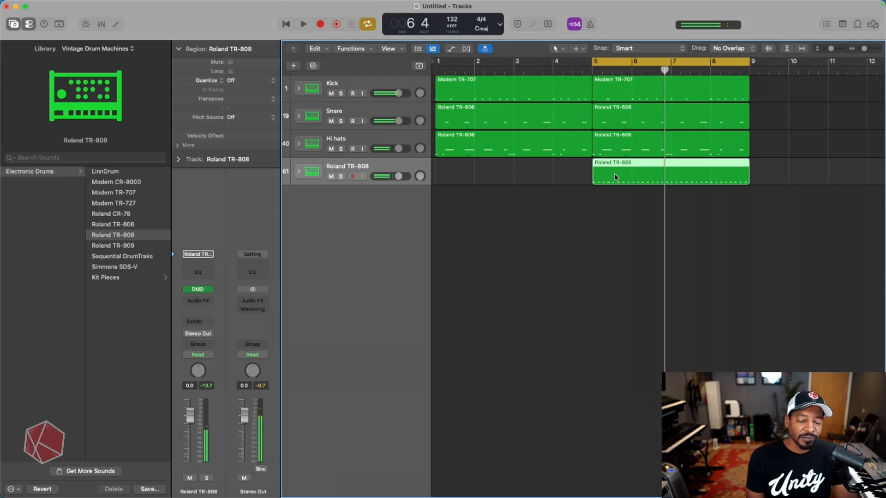
pyautogui.click(610, 208)
pyautogui.click(622, 178)
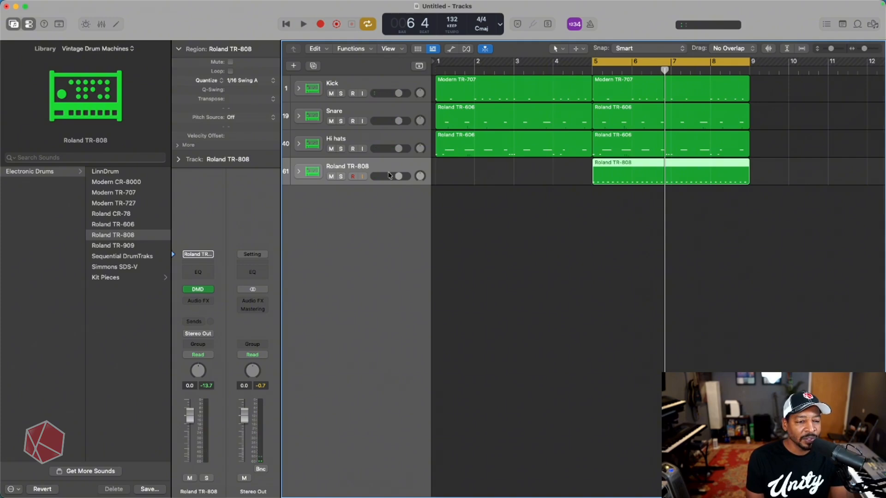
# - Insert the Beat Breaker multi effect on the Roland TR-808 track and move its window clear of the track regions
pyautogui.click(200, 302)
pyautogui.moveTo(243, 423)
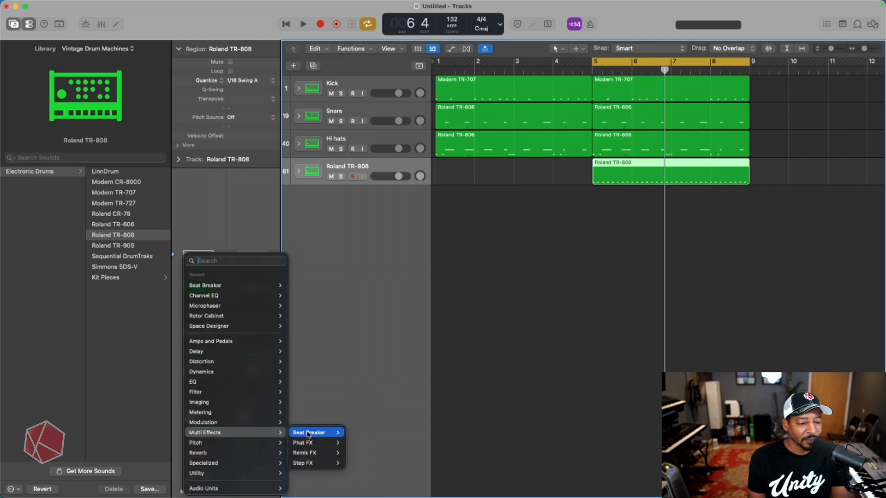
pyautogui.moveTo(309, 434)
pyautogui.click(357, 433)
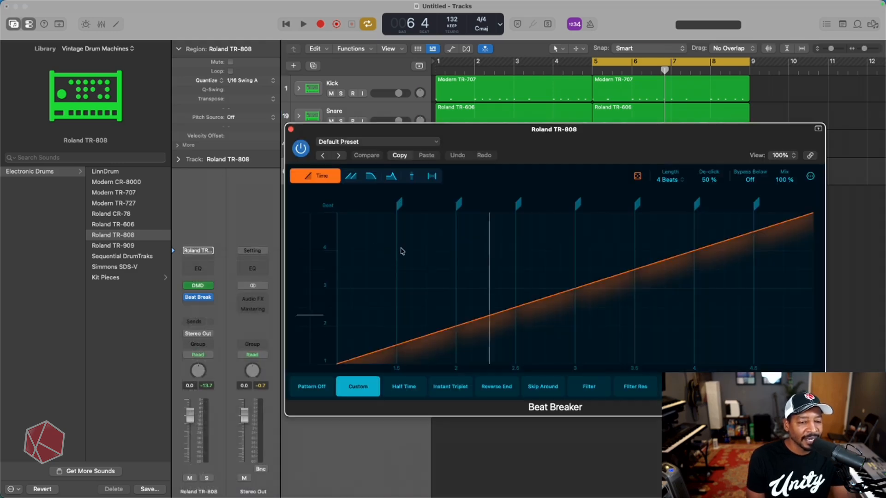
pyautogui.moveTo(520, 135); pyautogui.dragTo(391, 206)
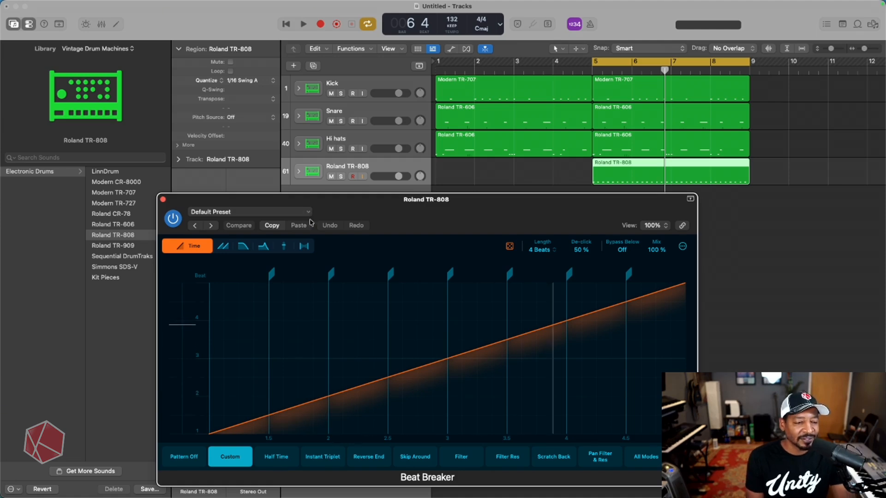
# - During playback, switch Beat Breaker to Repeat mode and set the first slice to 2 repeats
pyautogui.press('space')
pyautogui.click(229, 248)
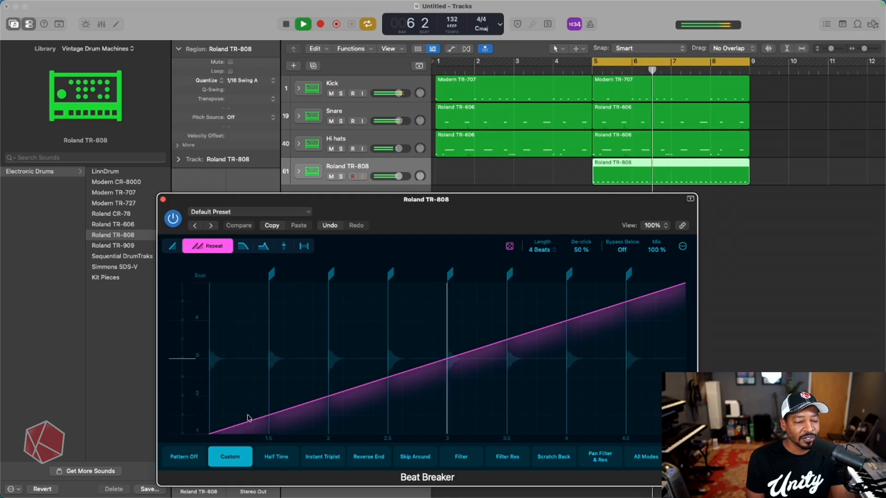
pyautogui.click(249, 400)
pyautogui.click(250, 400)
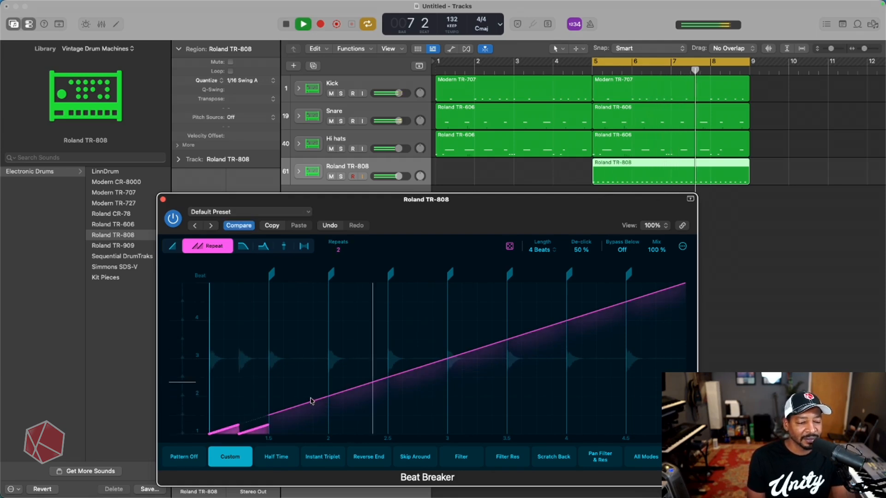
# - Set the Beat Breaker slices starting at beats 2, 2.5, 3 and 3.5 to 2 repeats each during playback
pyautogui.click(358, 388)
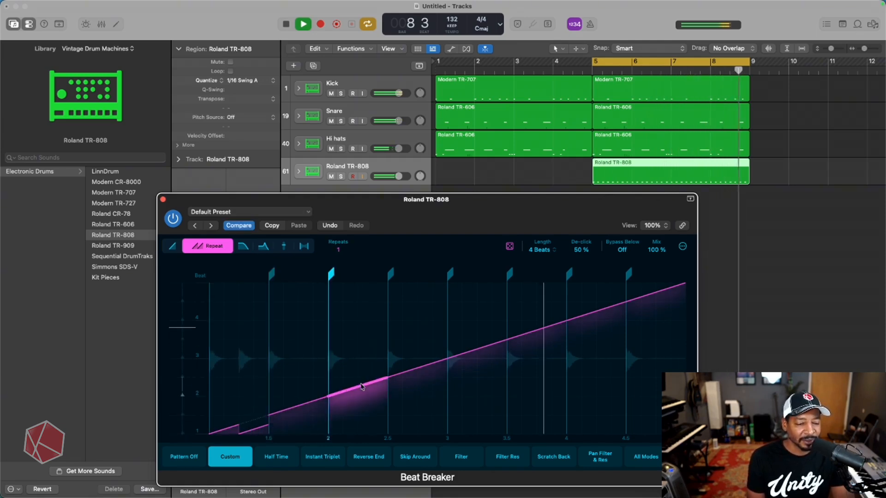
pyautogui.click(420, 371)
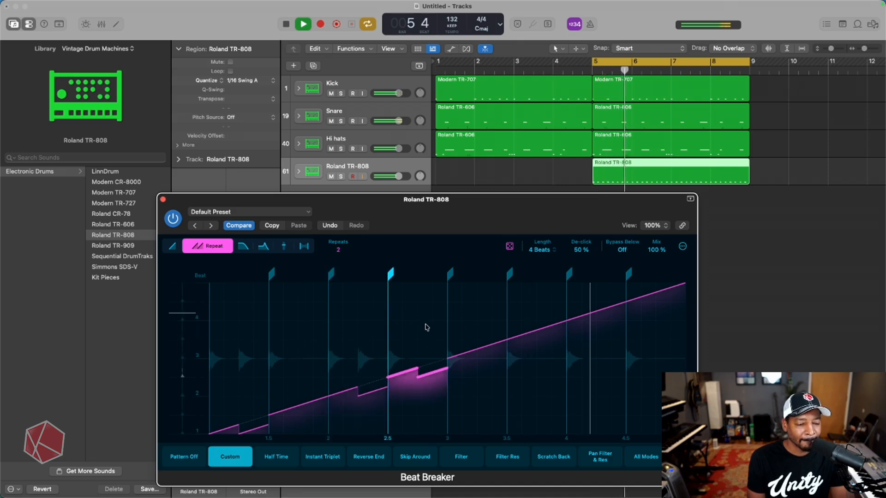
pyautogui.click(493, 345)
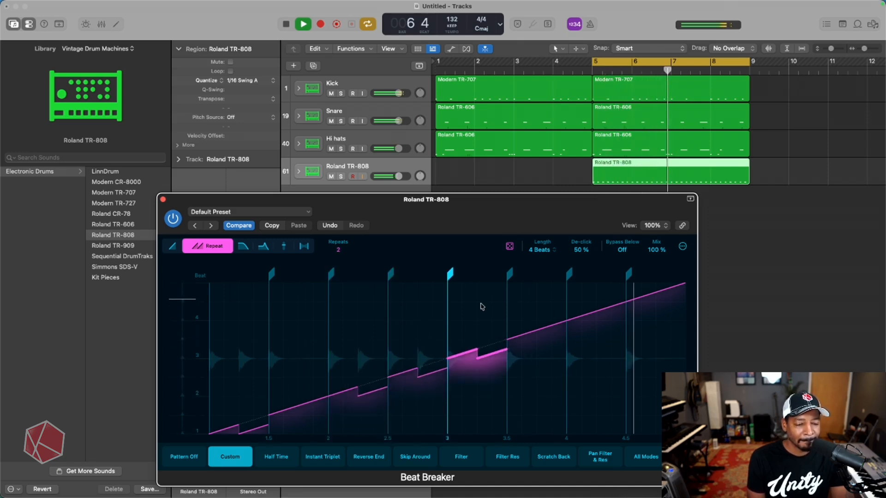
pyautogui.click(539, 330)
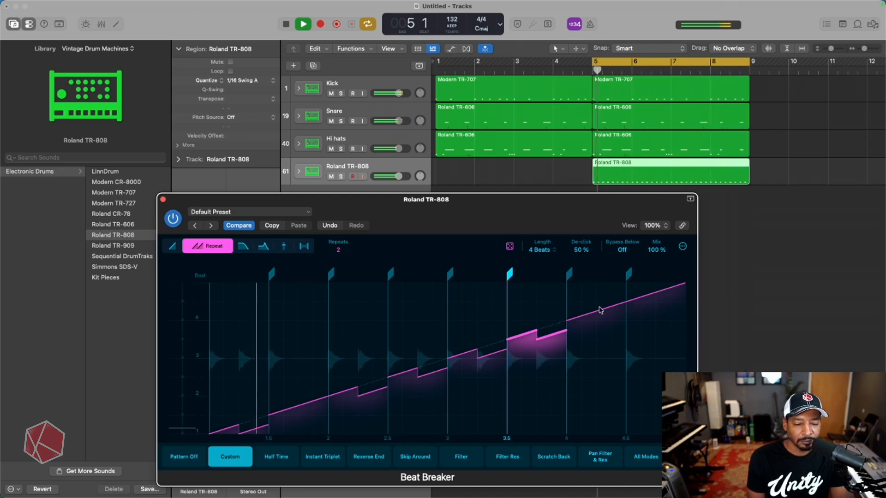
# - Set the slice at beat 4 to 3 repeats and the slices at 4.5 and 1.5 to 2 repeats, and close Beat Breaker
pyautogui.click(623, 299)
pyautogui.moveTo(627, 296); pyautogui.dragTo(610, 252)
pyautogui.moveTo(663, 294); pyautogui.dragTo(661, 261)
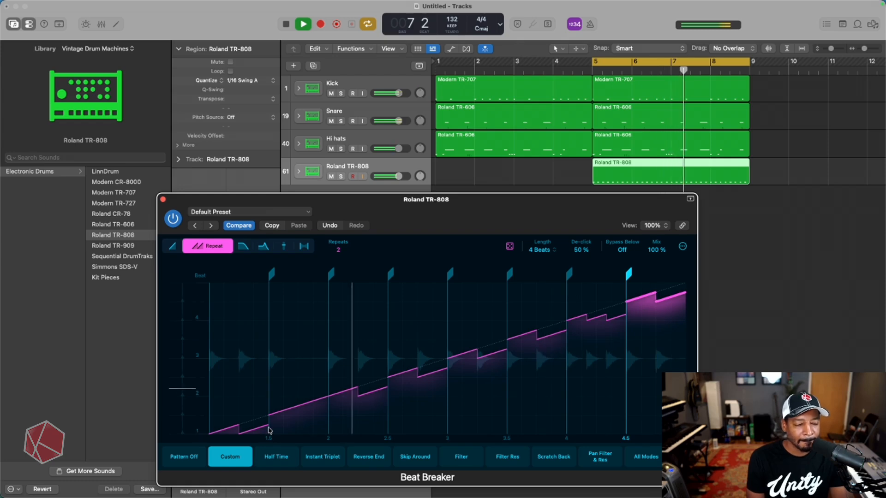
pyautogui.click(304, 408)
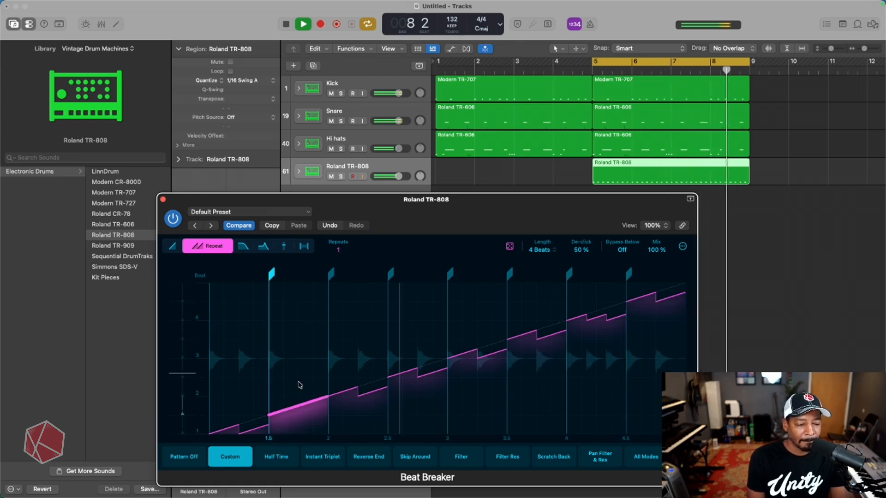
pyautogui.moveTo(302, 397); pyautogui.dragTo(305, 390)
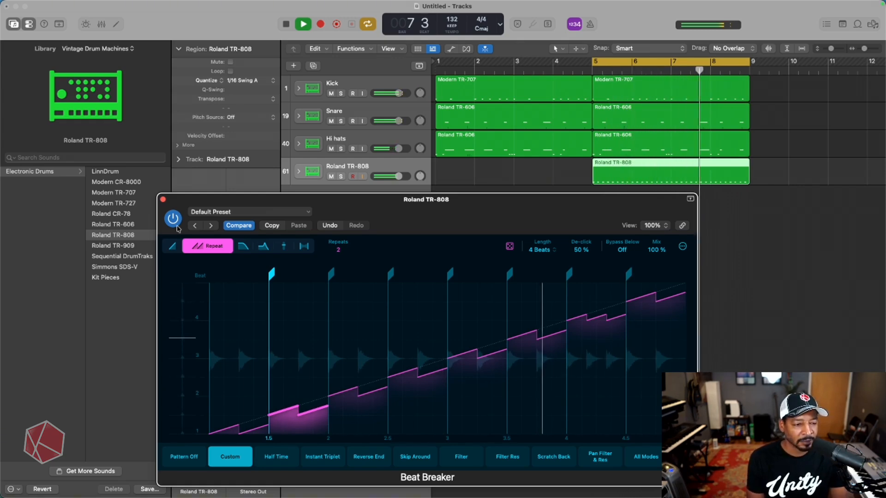
pyautogui.click(162, 199)
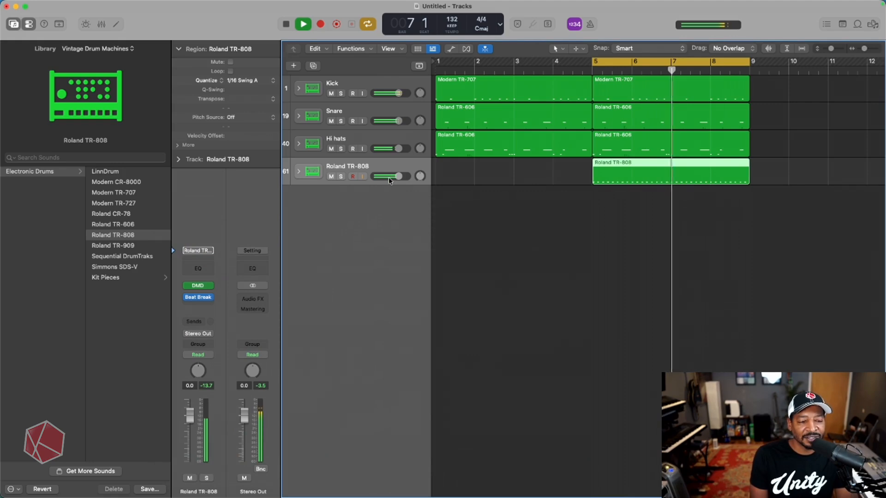
# - Try the Roland TR-808 track at -8.0 dB volume and -34 pan, and reset both controls to their defaults
pyautogui.scroll(3, 388, 177)
pyautogui.scroll(3, 389, 182)
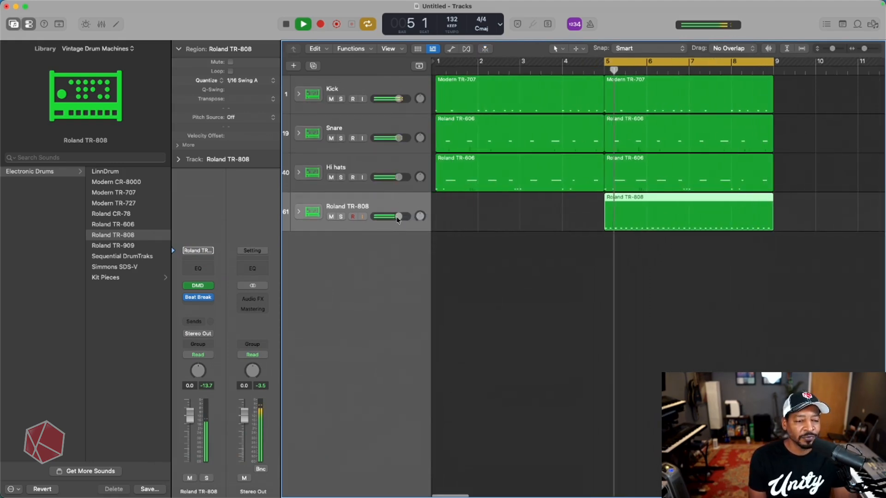
pyautogui.moveTo(396, 215); pyautogui.dragTo(424, 228)
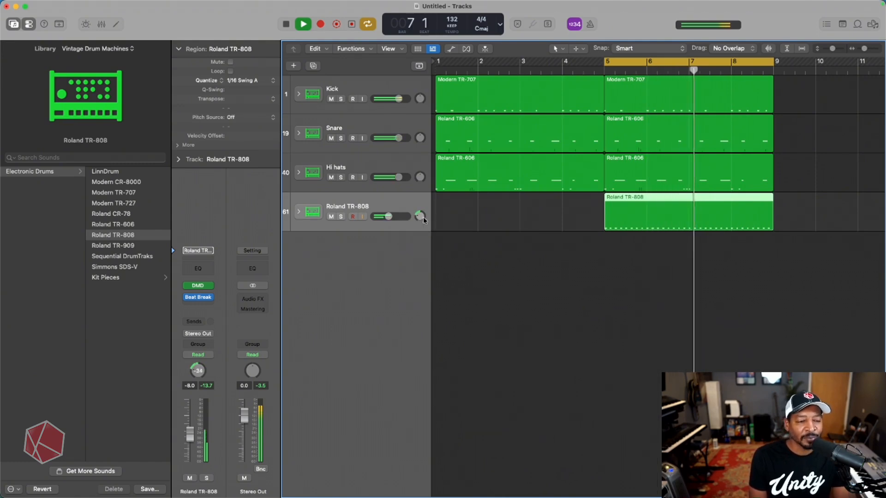
pyautogui.keyDown('alt'); pyautogui.click(421, 216); pyautogui.keyUp('alt')
pyautogui.keyDown('alt'); pyautogui.click(401, 218); pyautogui.keyUp('alt')
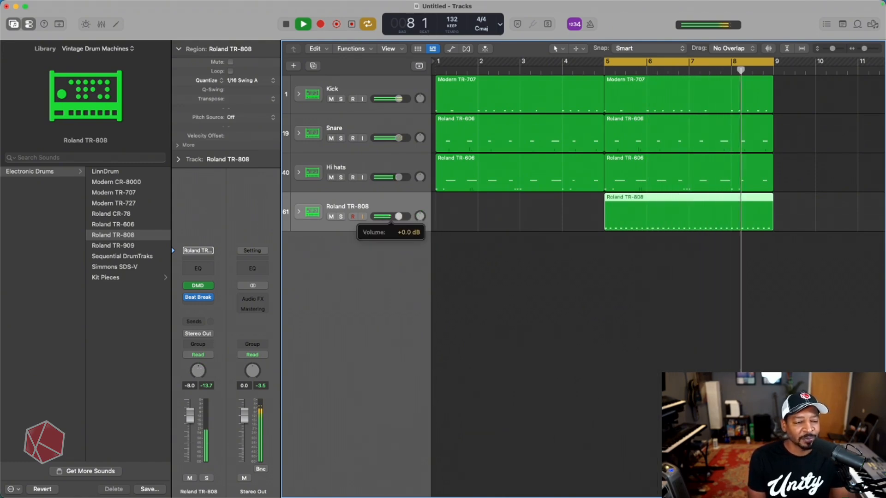
# - Lower the Roland TR-808 track's volume to -7.2 dB and extend the cycle range back to start at bar 1
pyautogui.moveTo(400, 219); pyautogui.dragTo(388, 217)
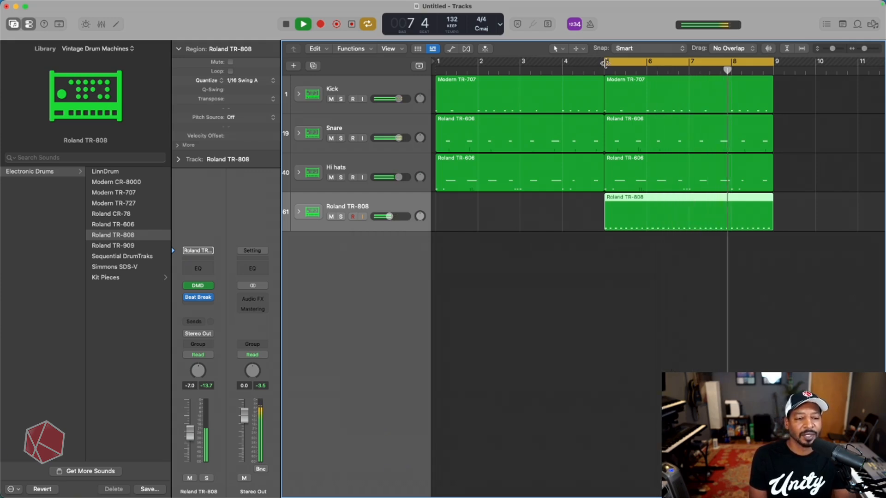
pyautogui.moveTo(605, 63); pyautogui.dragTo(436, 92)
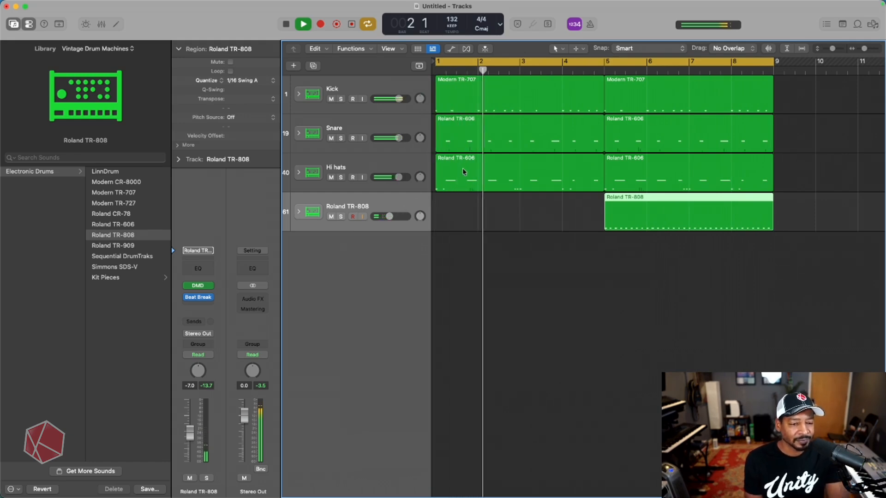
pyautogui.click(372, 165)
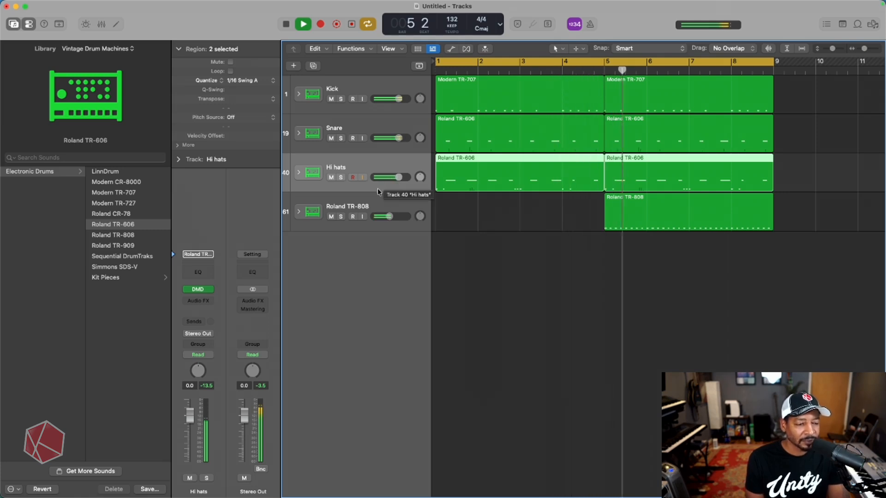
pyautogui.click(389, 217)
pyautogui.moveTo(389, 217); pyautogui.dragTo(390, 218)
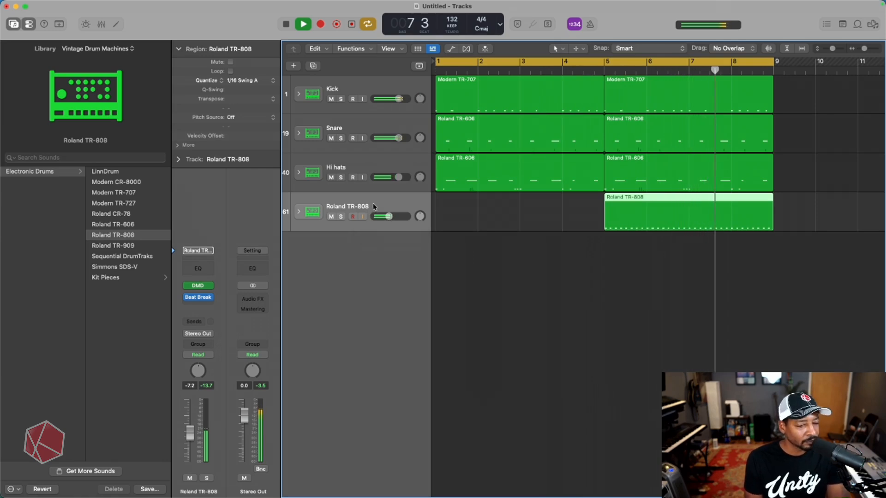
# - Reduce the track height slightly and rename the Roland TR-808 track as fast hi hats
pyautogui.scroll(-3, 392, 186)
pyautogui.scroll(1, 392, 186)
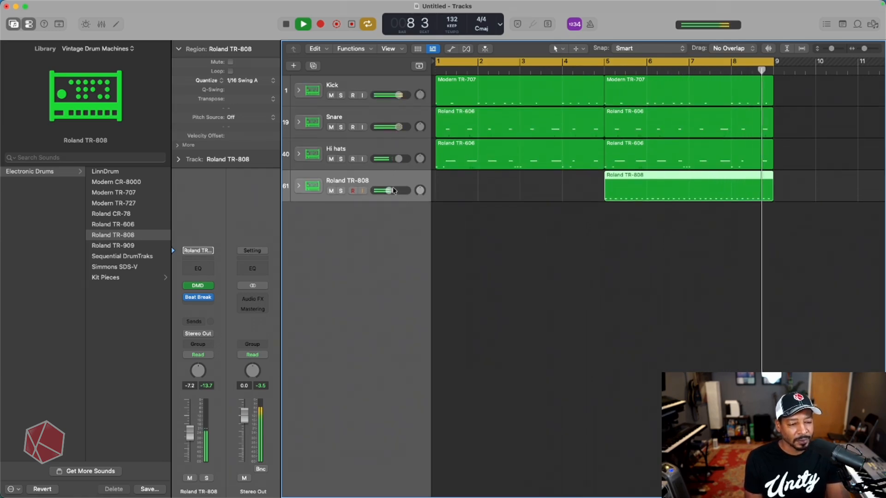
pyautogui.doubleClick(347, 181)
pyautogui.write('fas')
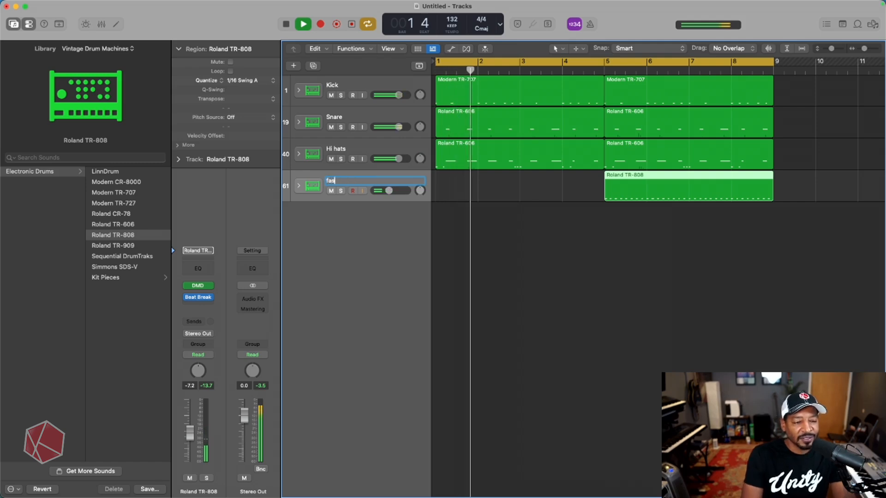
pyautogui.write('t hi hats')
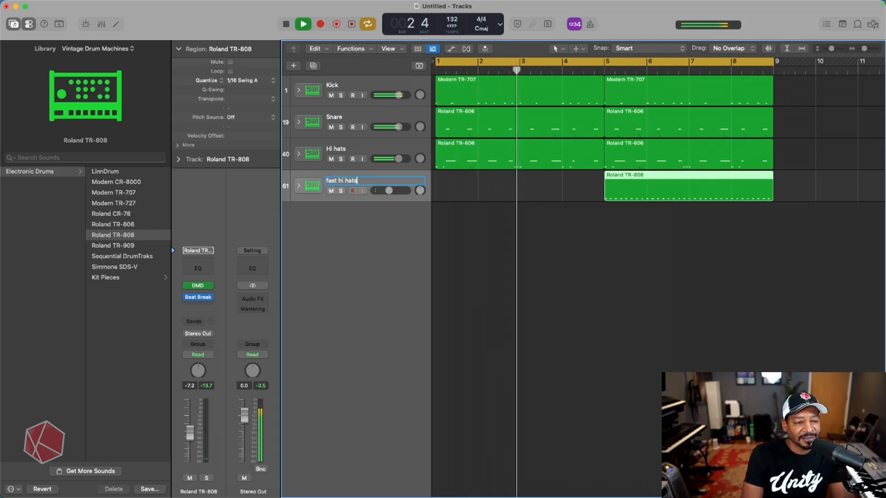
pyautogui.press('Return')
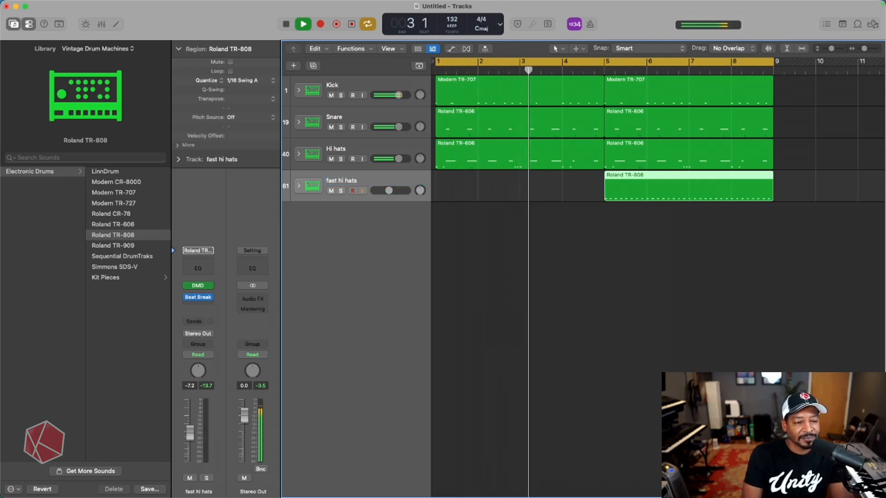
# - Deselect the region, stop playback and create one new MIDI software instrument track
pyautogui.click(452, 205)
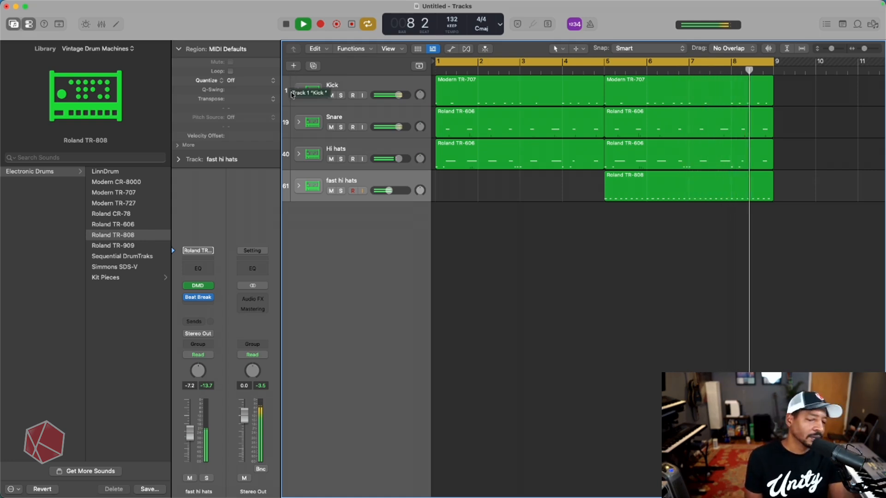
pyautogui.press('space')
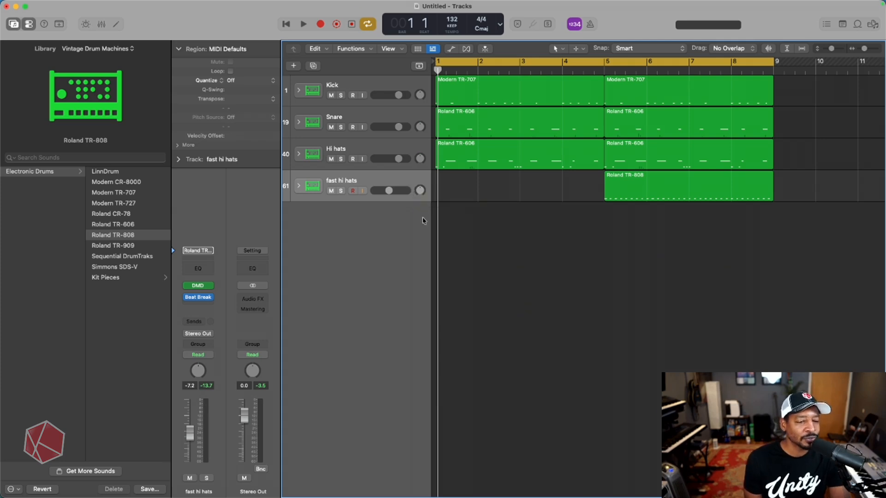
pyautogui.click(293, 66)
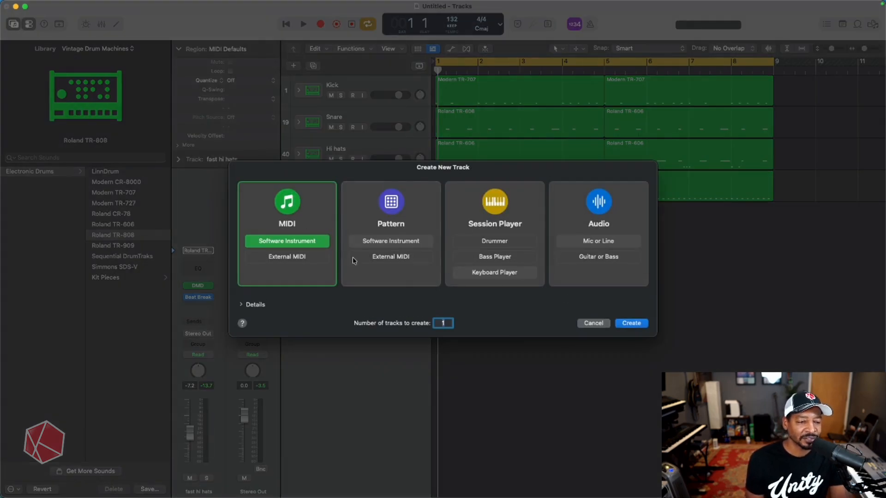
pyautogui.click(632, 324)
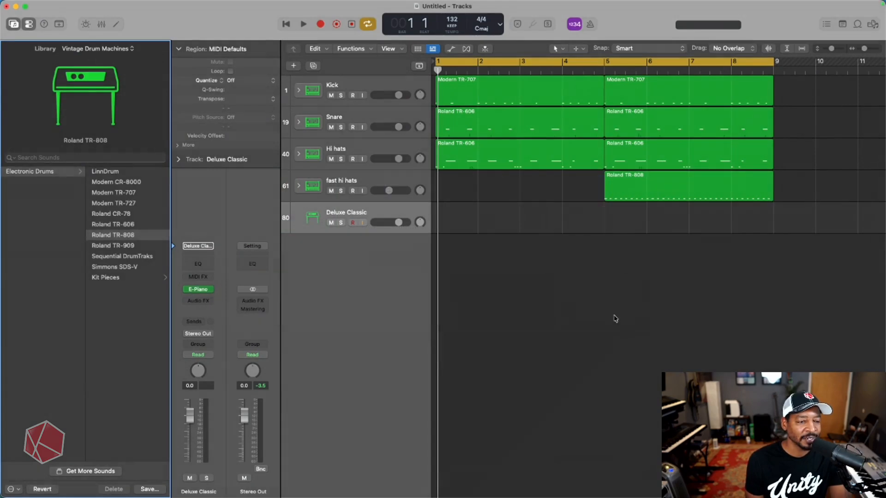
# - Switch the sound library to the Vintage Synths pack and load the processed electric piano patch Distorted Wurli on the new track
pyautogui.click(87, 50)
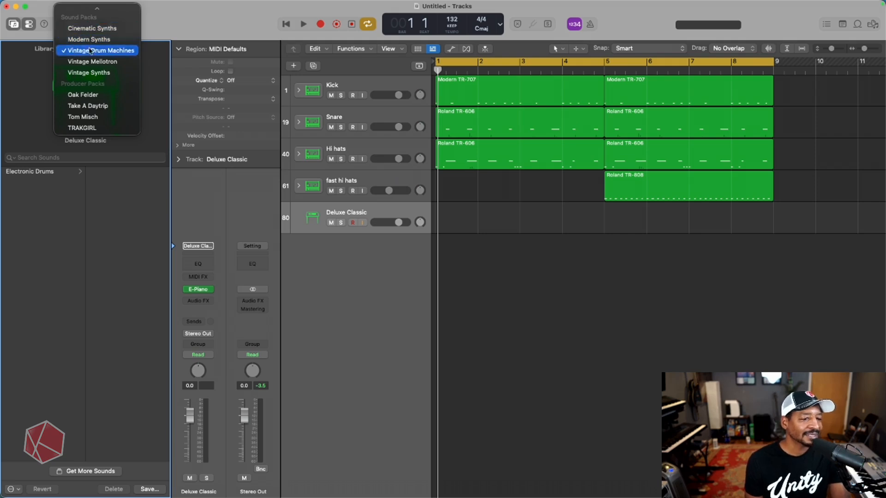
pyautogui.click(95, 72)
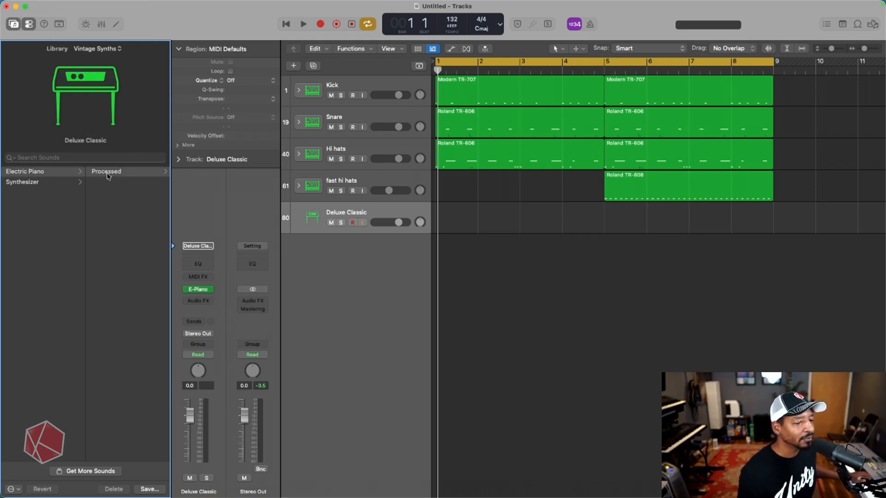
pyautogui.click(106, 171)
pyautogui.click(113, 173)
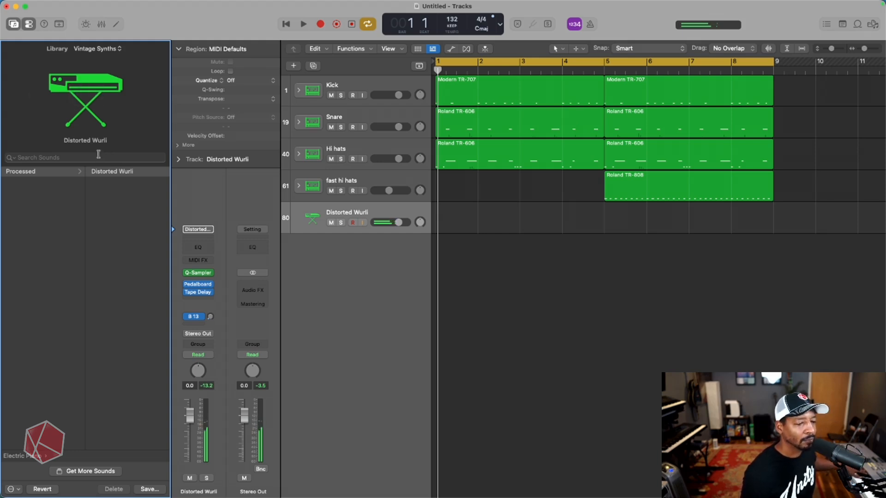
# - Browse the arpeggiated synthesizer patches and their Bass category, and load 1970s Analog Arp on the new track
pyautogui.click(38, 183)
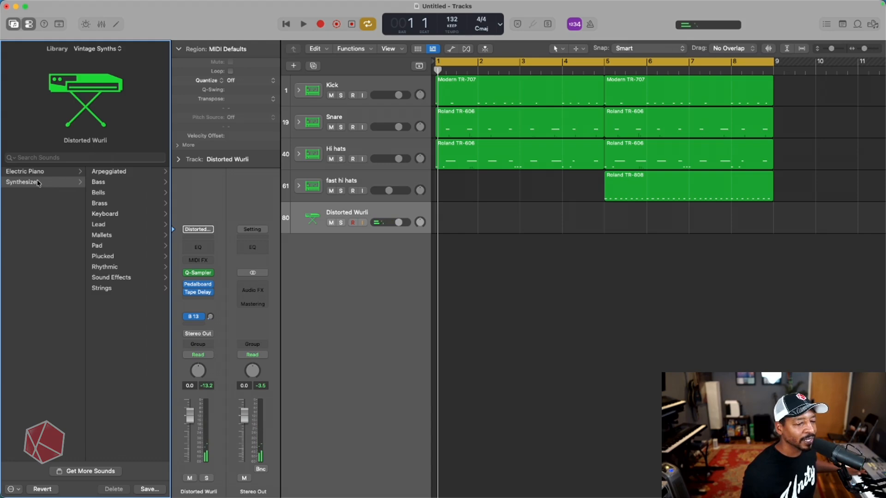
pyautogui.click(111, 172)
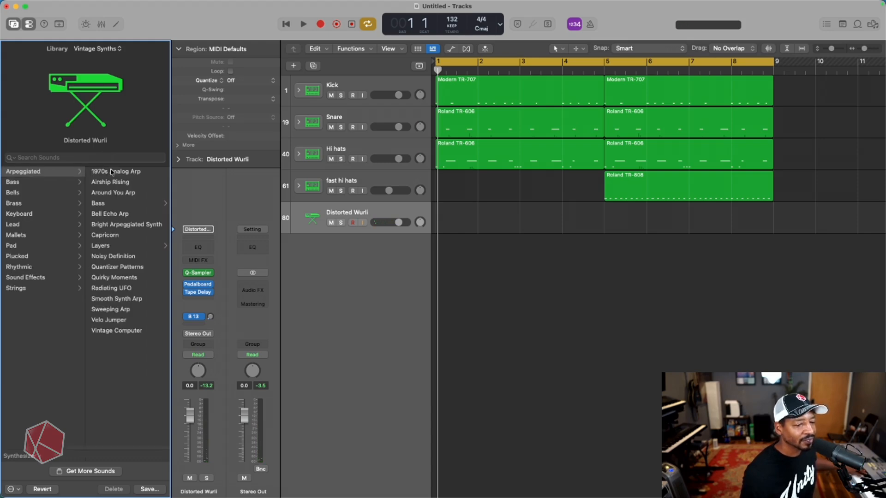
pyautogui.click(109, 203)
pyautogui.hscroll(-4, 106, 199)
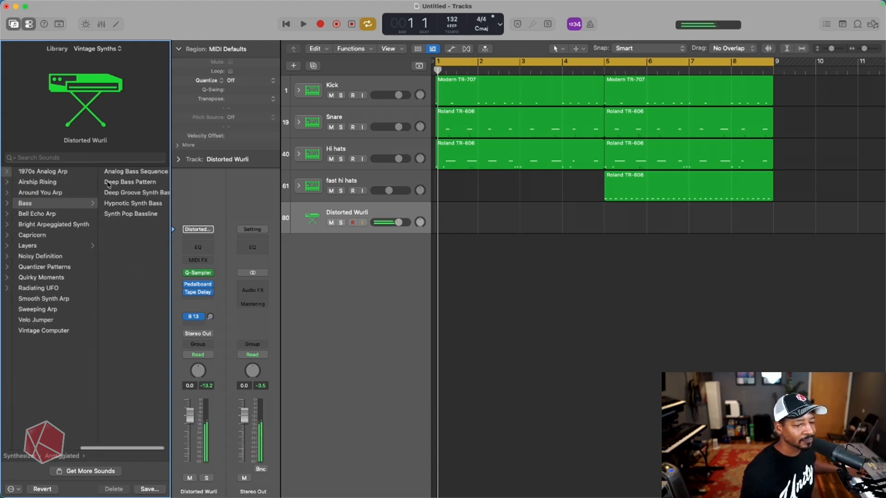
pyautogui.click(108, 173)
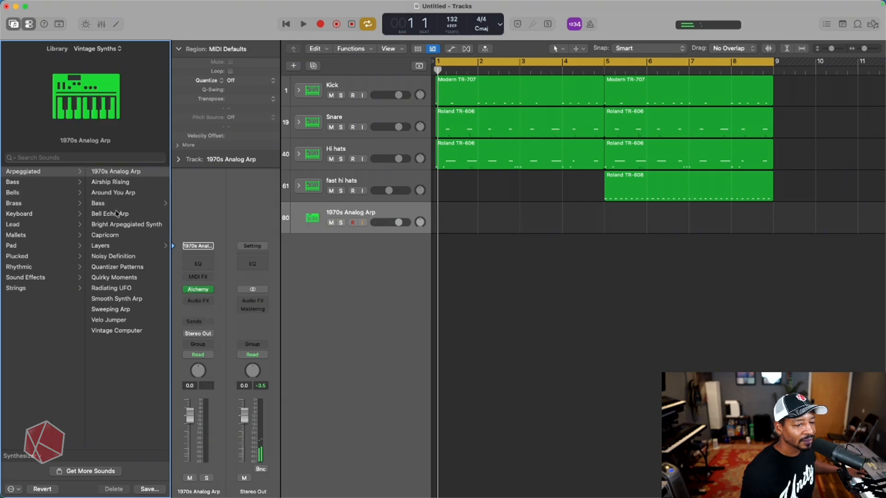
# - Audition the arpeggiated patches Bell Echo Arp, Bright Arpeggiated Synth and Capricorn, and open the Layers category
pyautogui.click(116, 213)
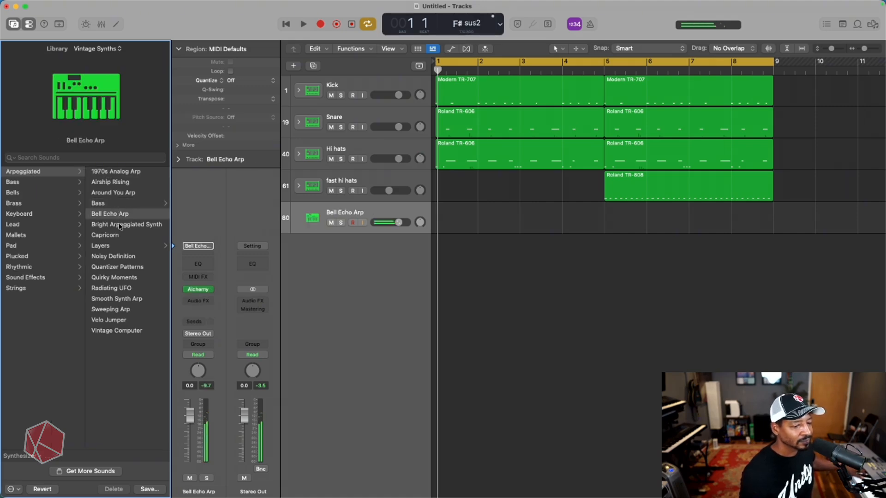
pyautogui.click(119, 225)
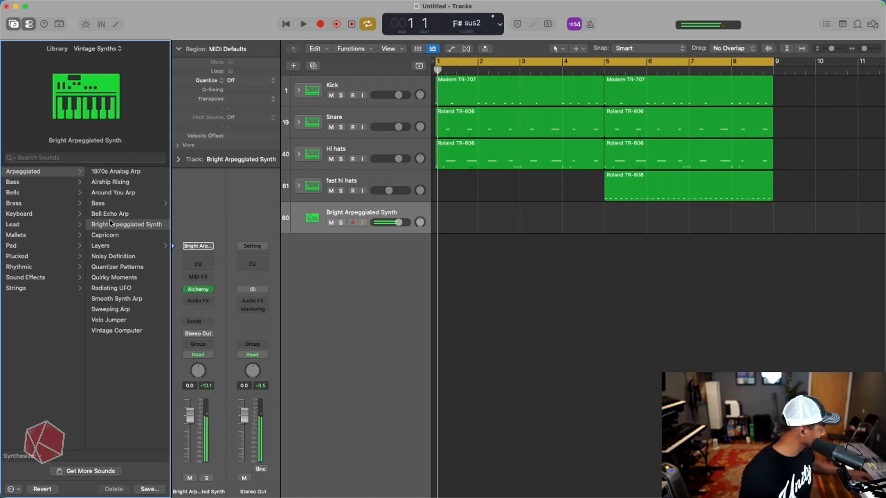
pyautogui.click(118, 236)
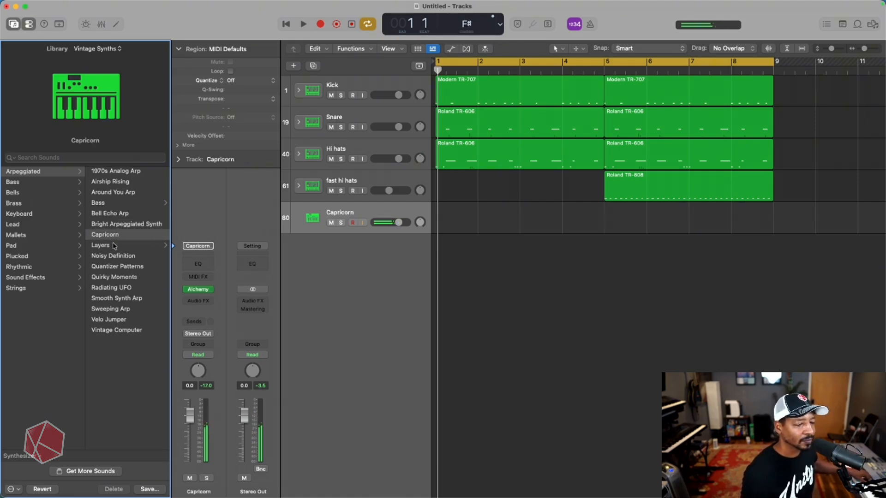
pyautogui.click(112, 248)
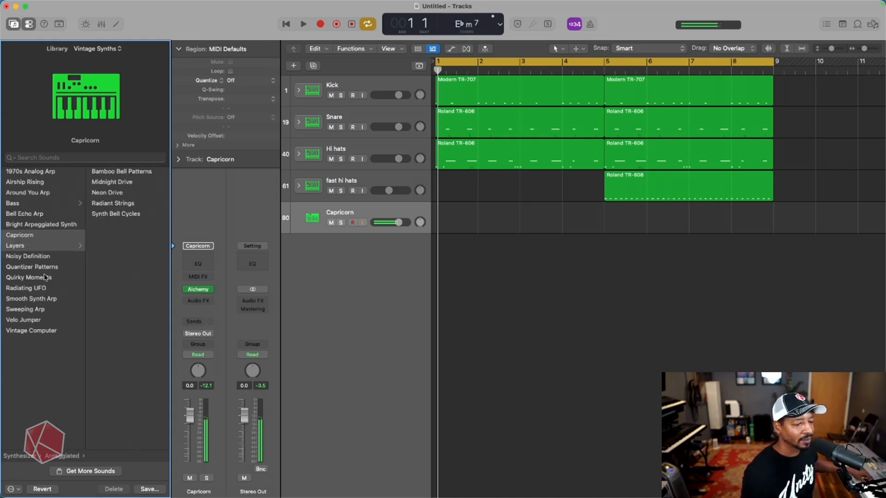
pyautogui.hscroll(-5, 74, 242)
pyautogui.hscroll(3, 105, 222)
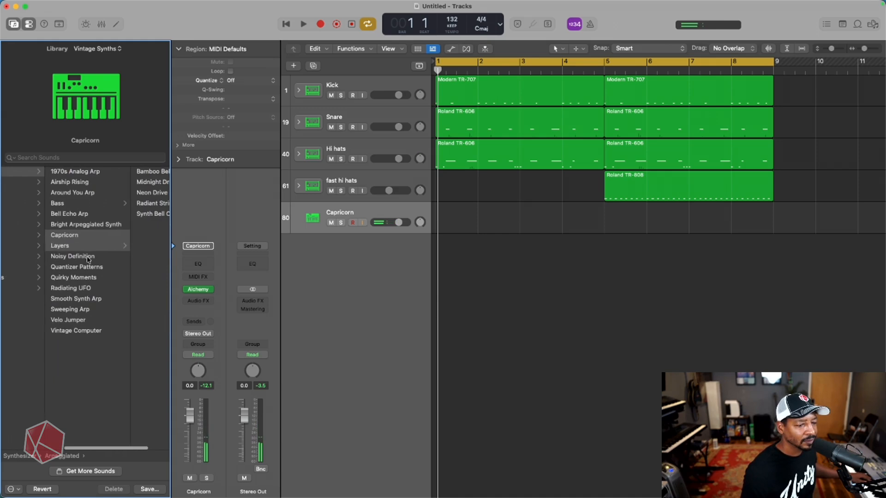
# - Try the arpeggiated patches from Quirky Moments through Sweeping Arp against the playing beat, load Velo Jumper, and stop playback
pyautogui.click(116, 266)
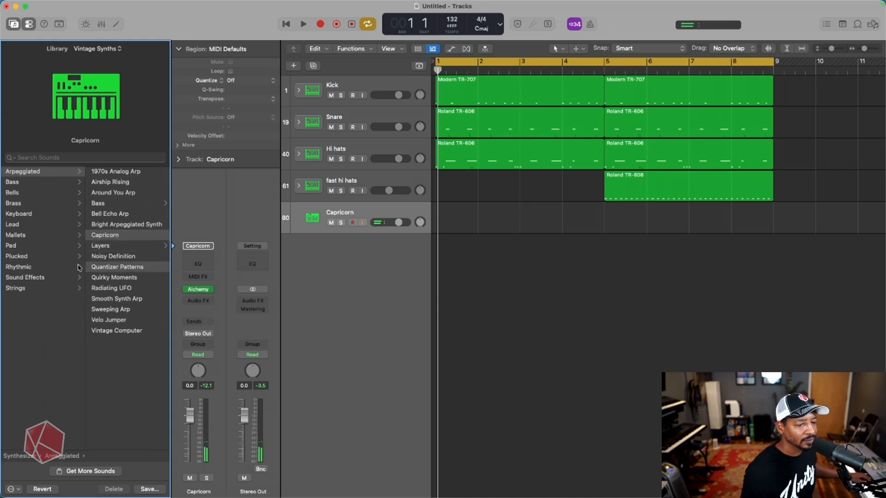
pyautogui.click(116, 278)
pyautogui.press('space')
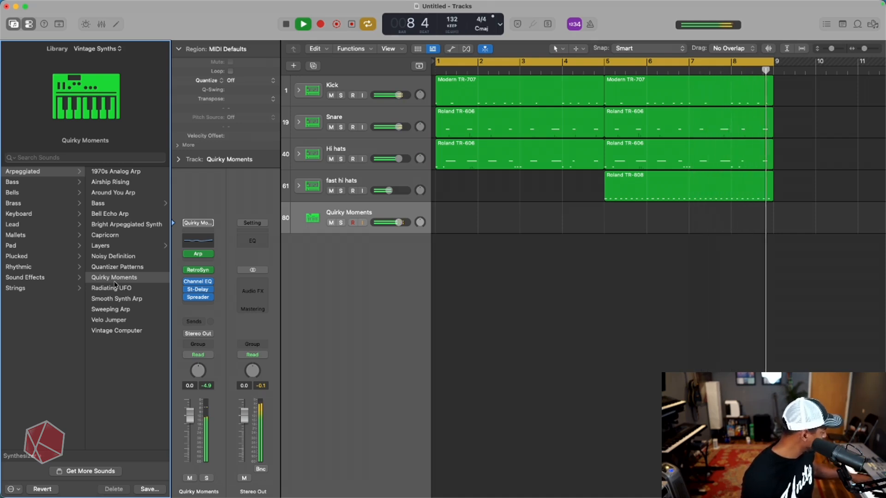
pyautogui.click(114, 287)
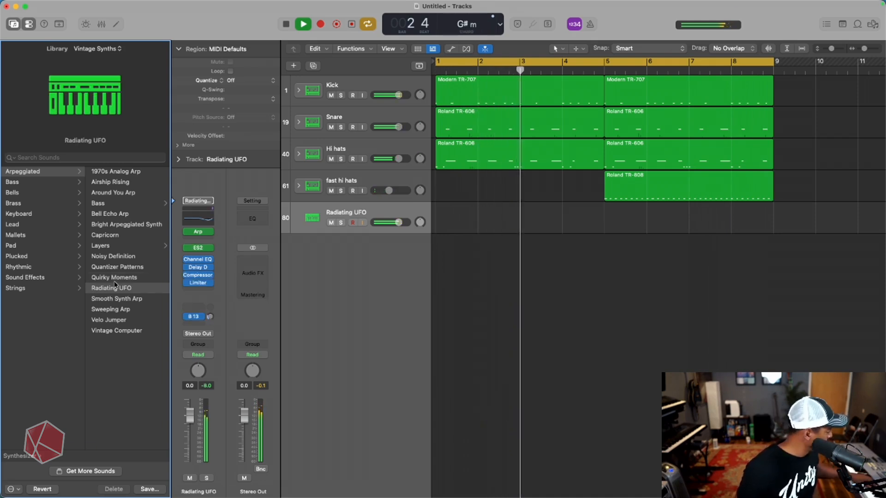
pyautogui.press('Down')
pyautogui.press('Down')
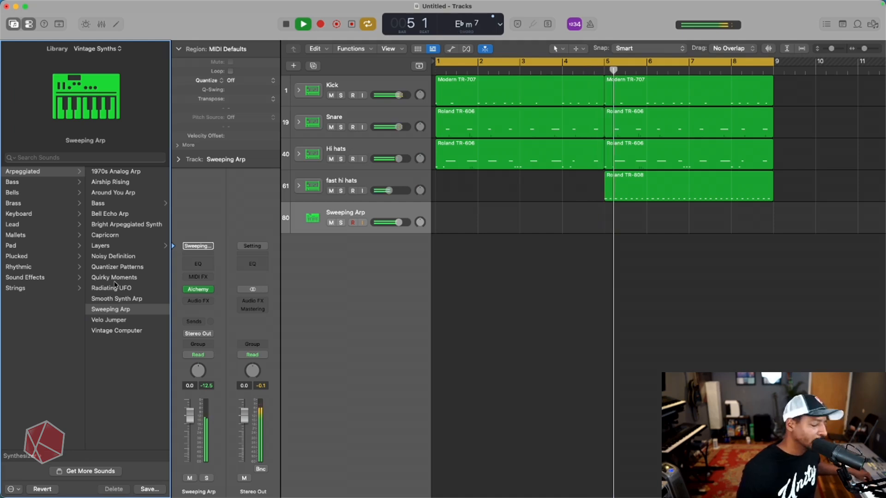
pyautogui.press('Down')
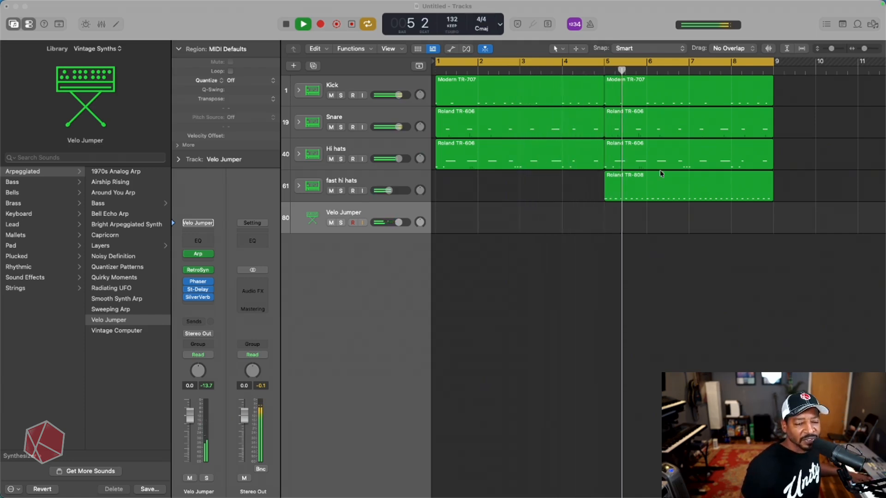
pyautogui.press('space')
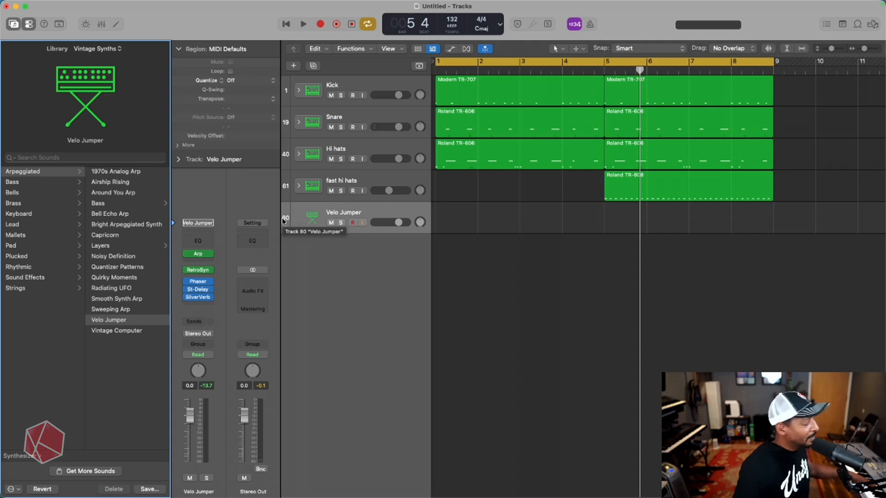
# - Discard a short first take and record an eight-bar chord part on the Velo Jumper track
pyautogui.press('r')
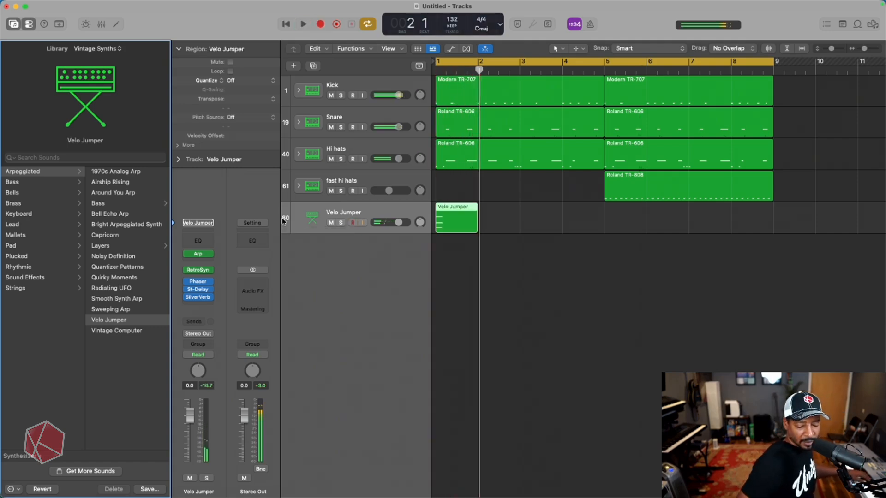
pyautogui.press('super+period')
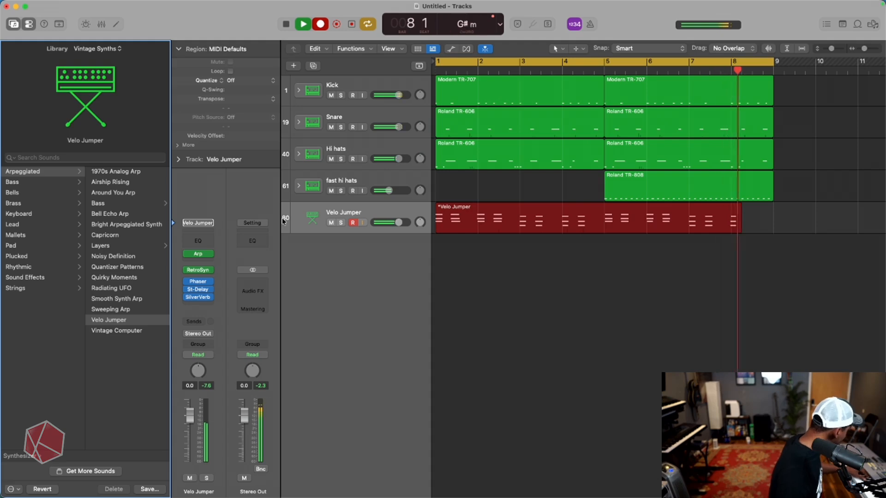
pyautogui.press('r')
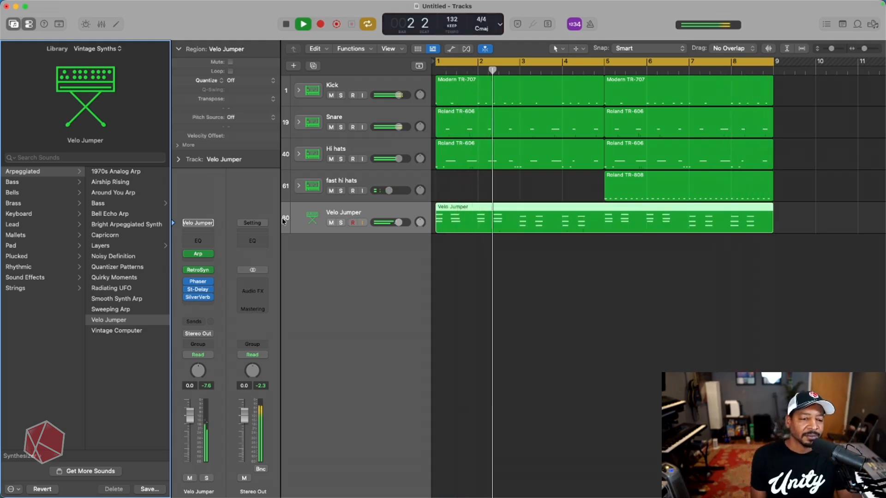
pyautogui.press('space')
# - Quantize the recorded Velo Jumper region to 1/16 Swing A
pyautogui.click(553, 224)
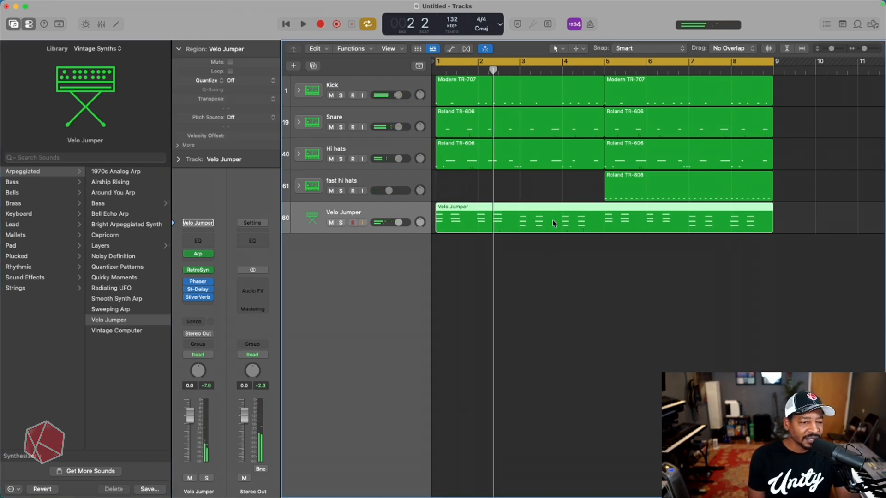
pyautogui.press('q')
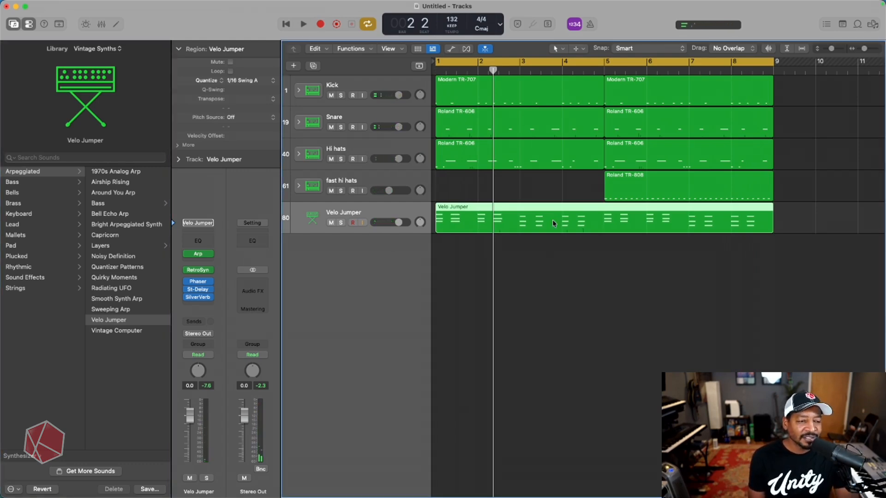
pyautogui.click(636, 275)
pyautogui.click(622, 227)
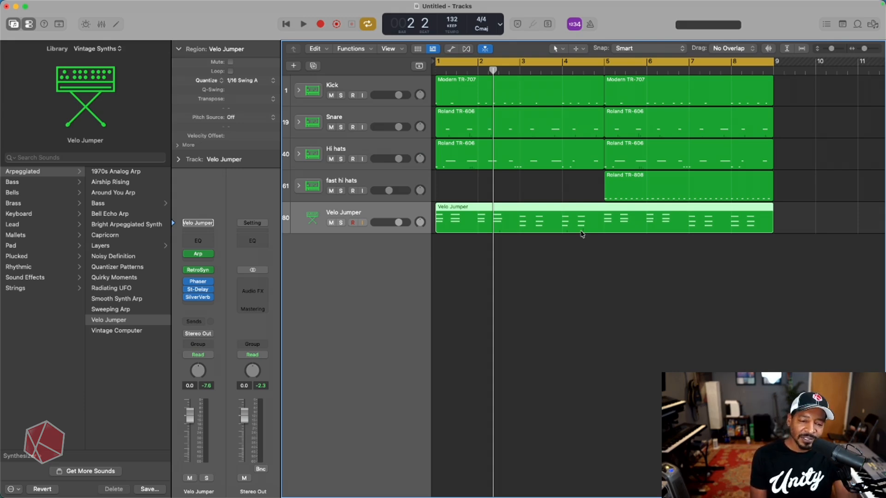
# - Examine the lists of primary and secondary editing tools available for the Tracks area
pyautogui.click(557, 49)
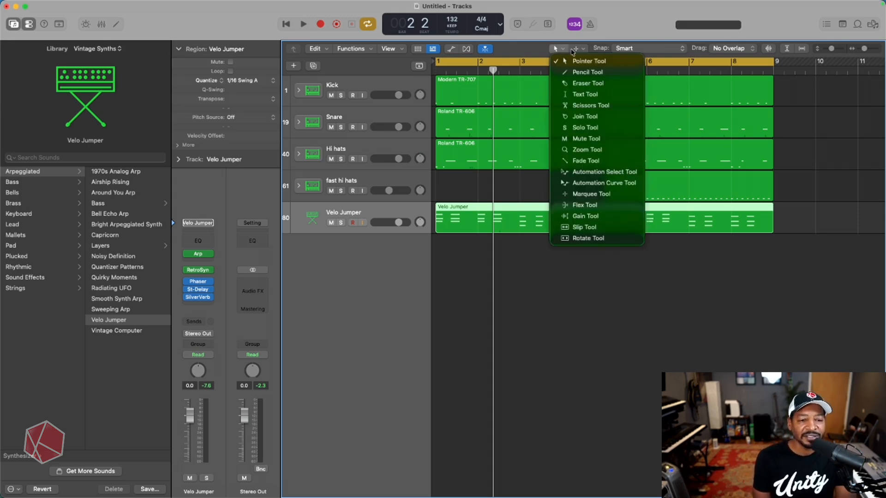
pyautogui.click(575, 52)
pyautogui.click(560, 49)
pyautogui.click(576, 51)
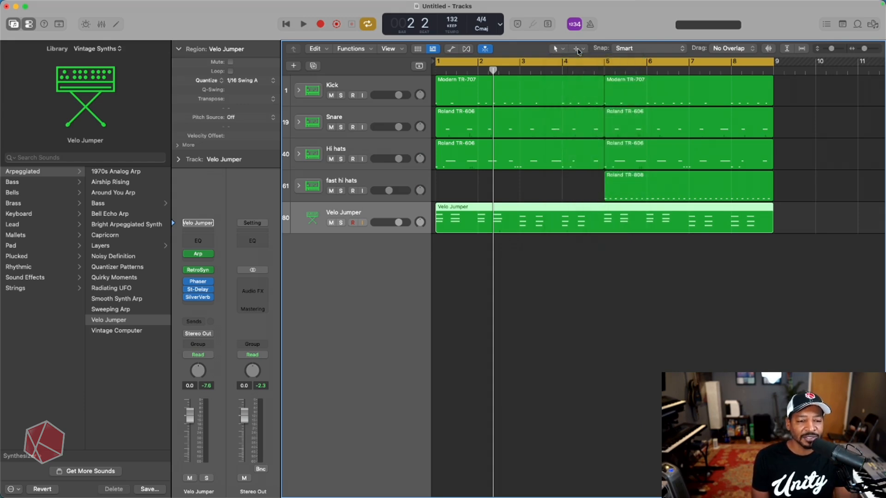
pyautogui.click(576, 51)
pyautogui.click(563, 52)
pyautogui.click(564, 52)
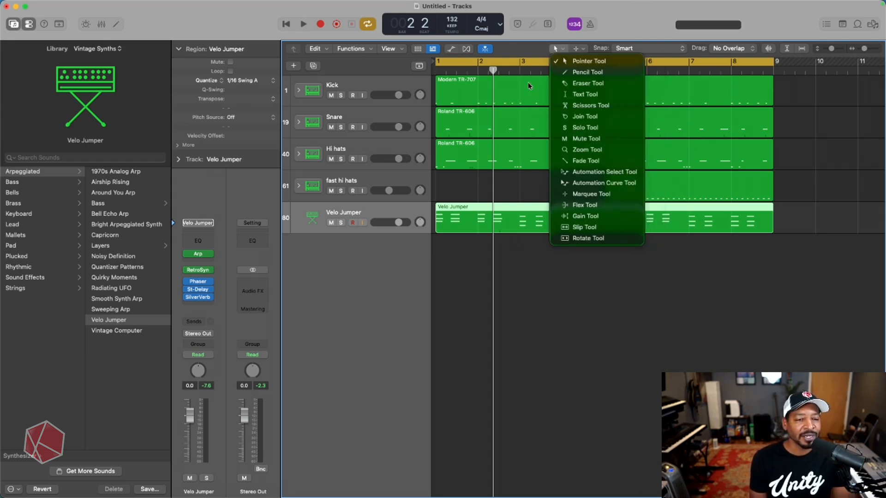
pyautogui.click(556, 49)
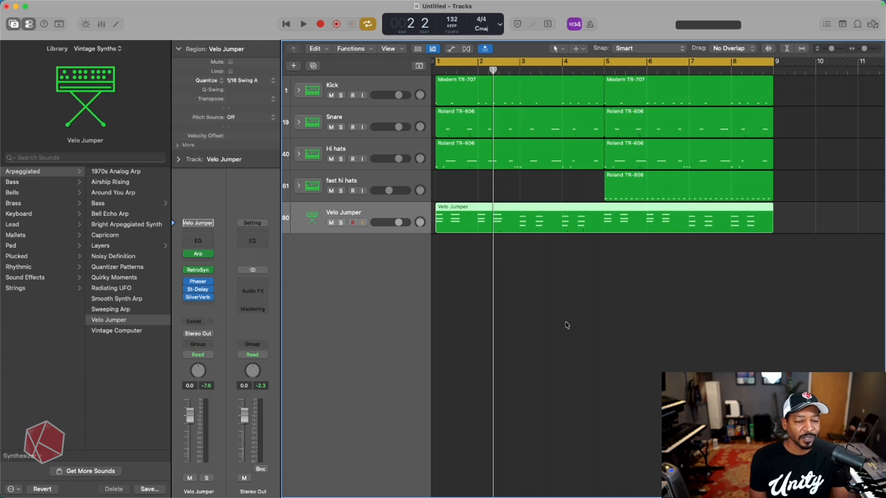
# - Switch the primary editing tool to the Eraser Tool and back to the Pointer Tool
pyautogui.click(557, 50)
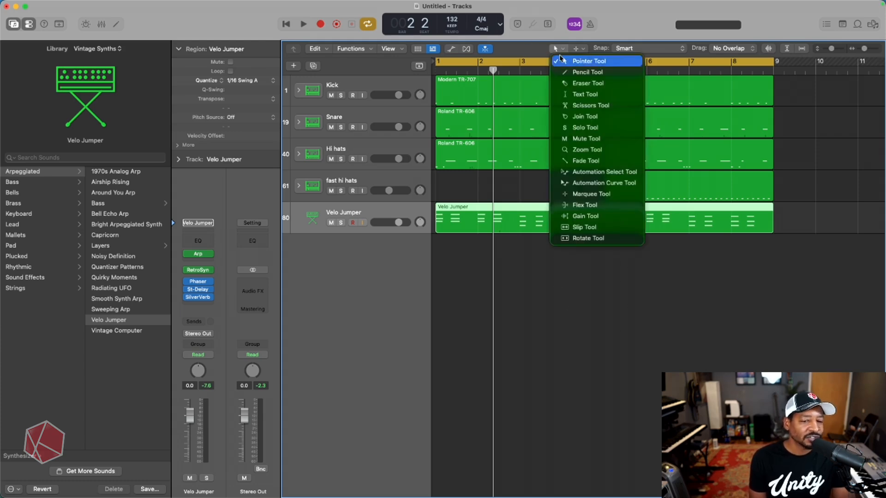
pyautogui.click(586, 84)
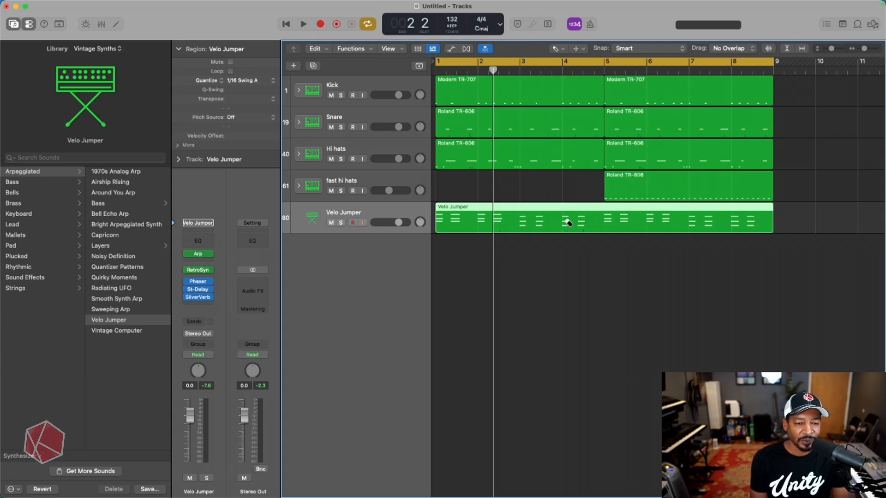
pyautogui.click(557, 50)
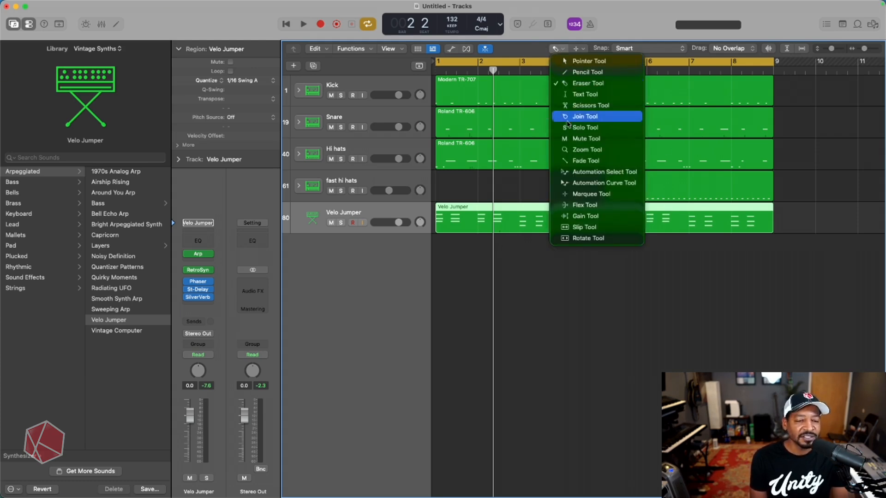
pyautogui.click(565, 61)
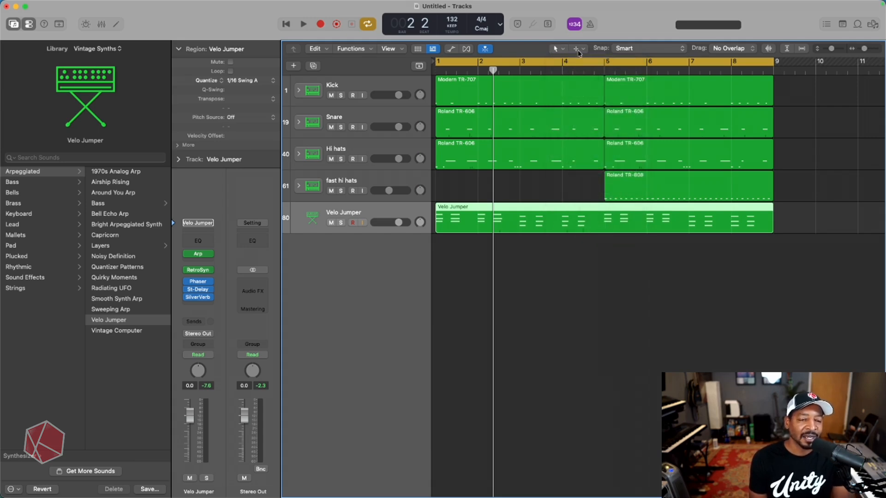
# - Set the secondary editing tool to the Scissors Tool and split the Velo Jumper region at bar 5
pyautogui.click(578, 49)
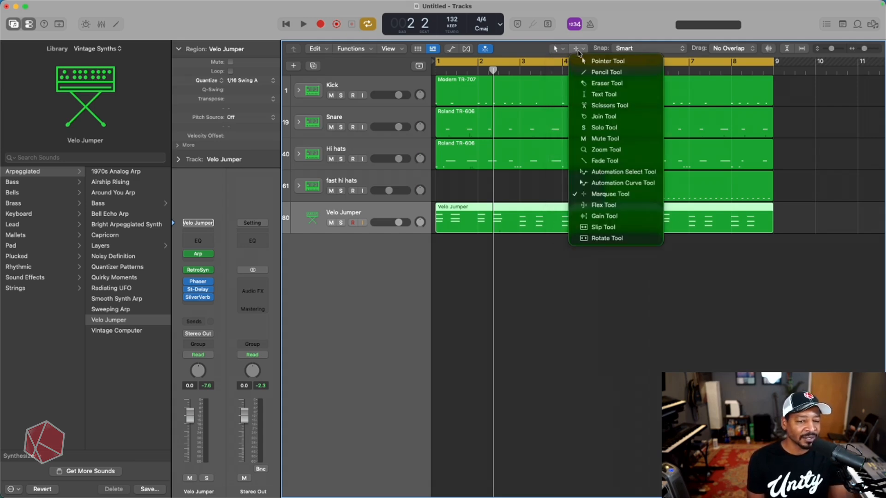
pyautogui.click(584, 50)
pyautogui.click(584, 49)
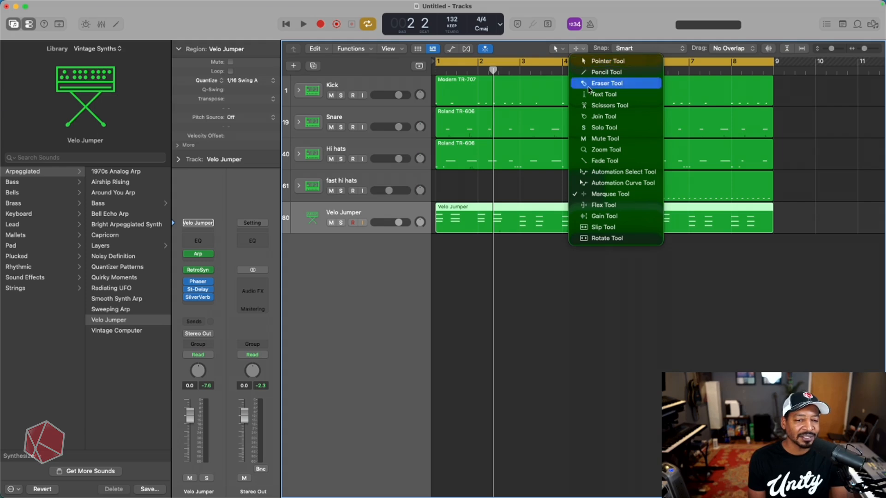
pyautogui.click(596, 106)
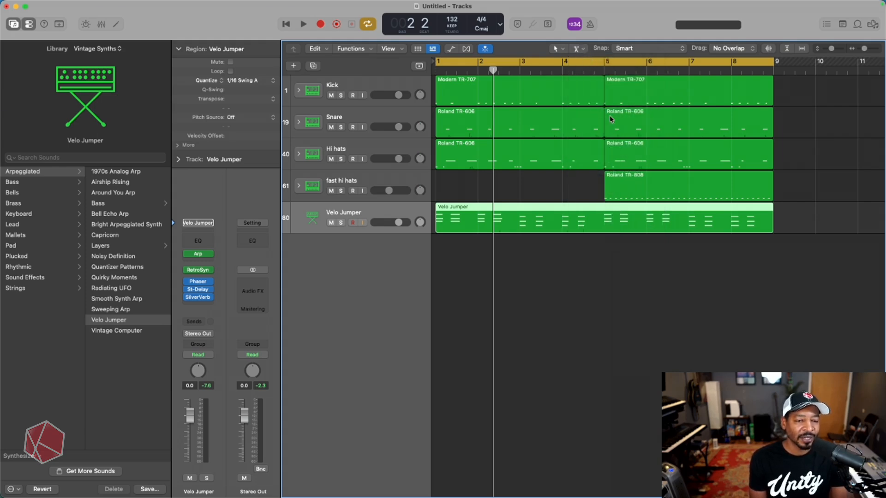
pyautogui.click(605, 214)
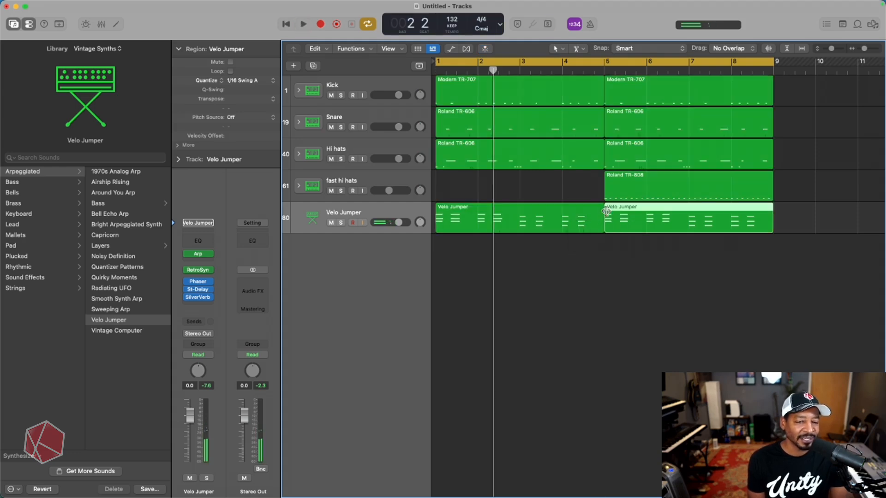
# - Delete the first half of the Velo Jumper part and copy the bar 5 region to bar 1 in its place
pyautogui.click(568, 213)
pyautogui.press('Delete')
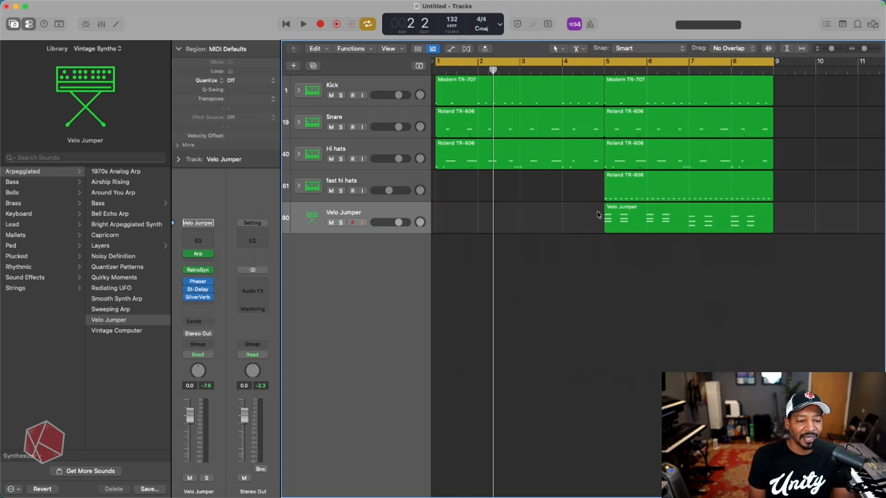
pyautogui.click(623, 213)
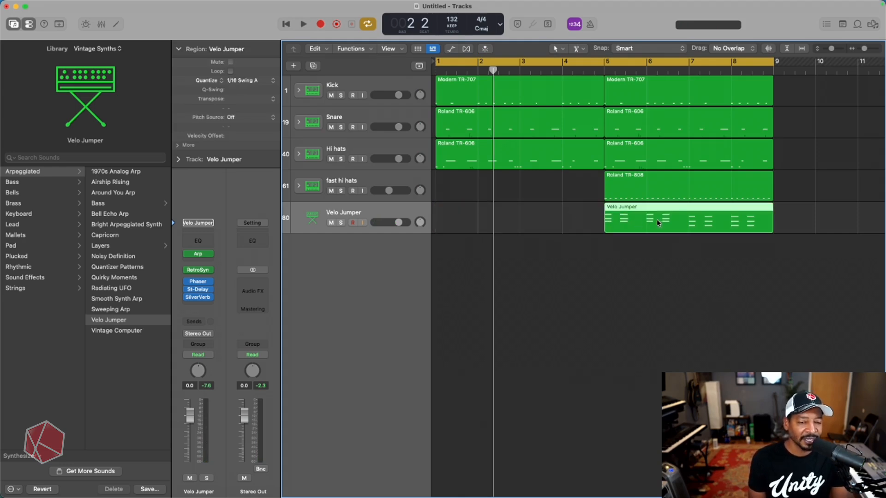
pyautogui.moveTo(657, 222); pyautogui.dragTo(486, 224)
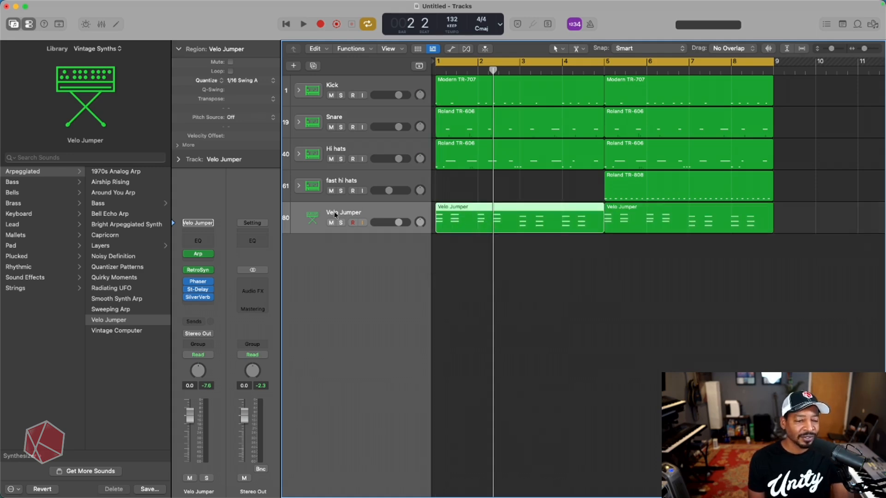
# - Play the beat, lower the Velo Jumper track's volume to -1.7 dB and rename the track as Arp
pyautogui.press('space')
pyautogui.moveTo(377, 218); pyautogui.dragTo(401, 220)
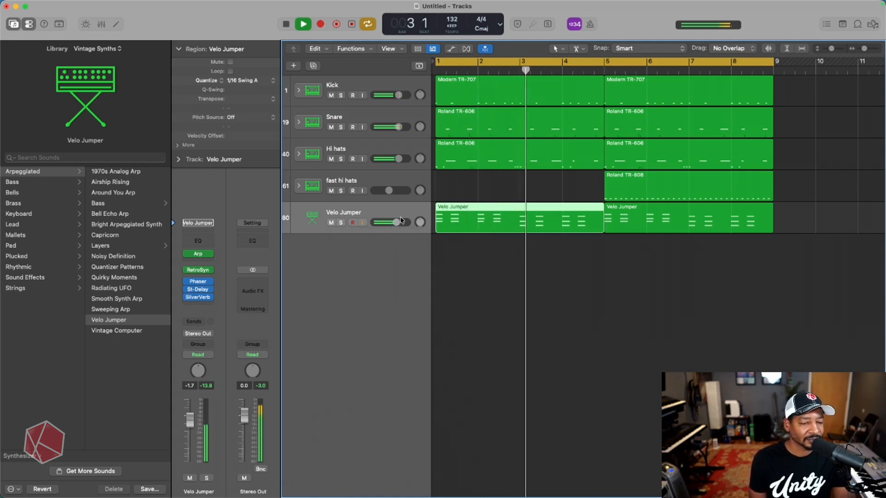
pyautogui.doubleClick(372, 212)
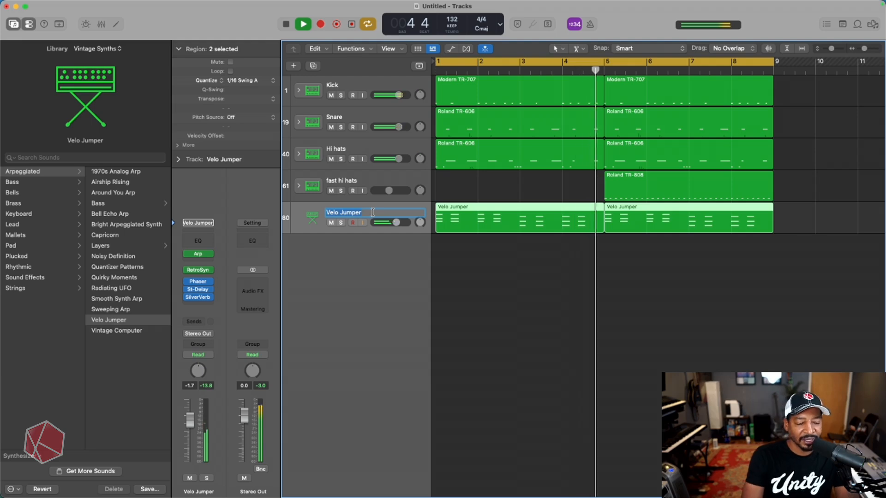
pyautogui.write('Arp')
pyautogui.press('Return')
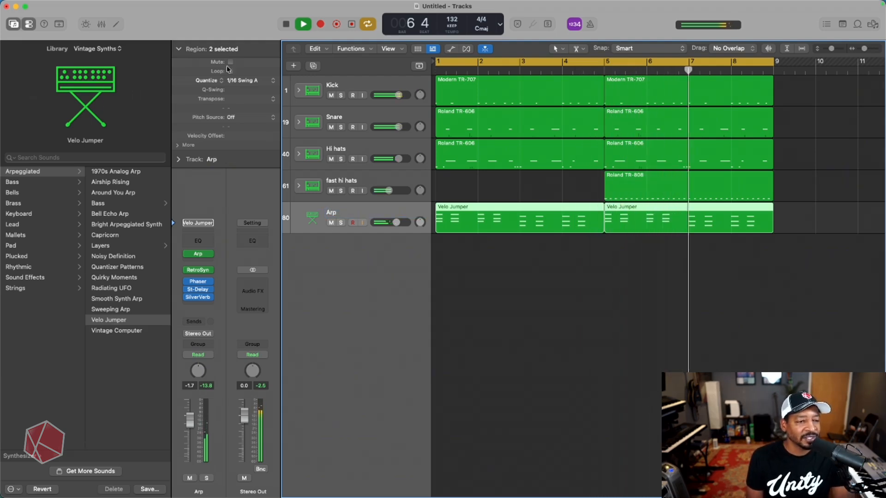
pyautogui.click(313, 66)
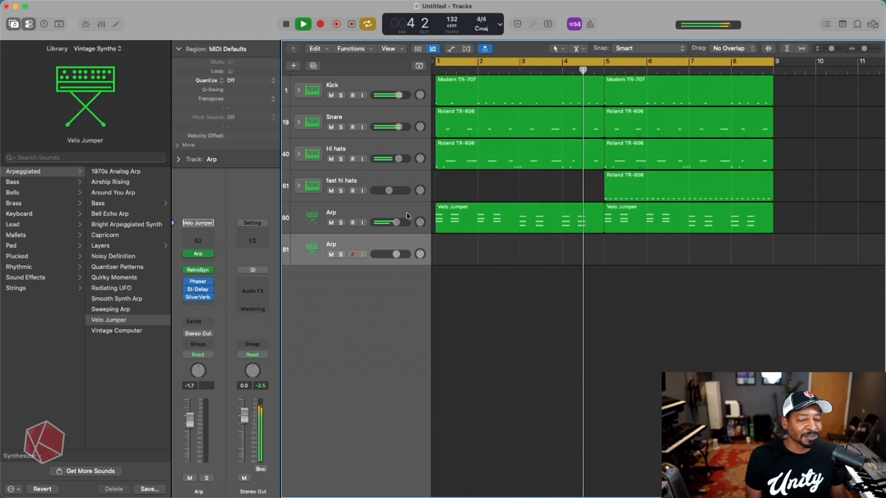
pyautogui.click(296, 67)
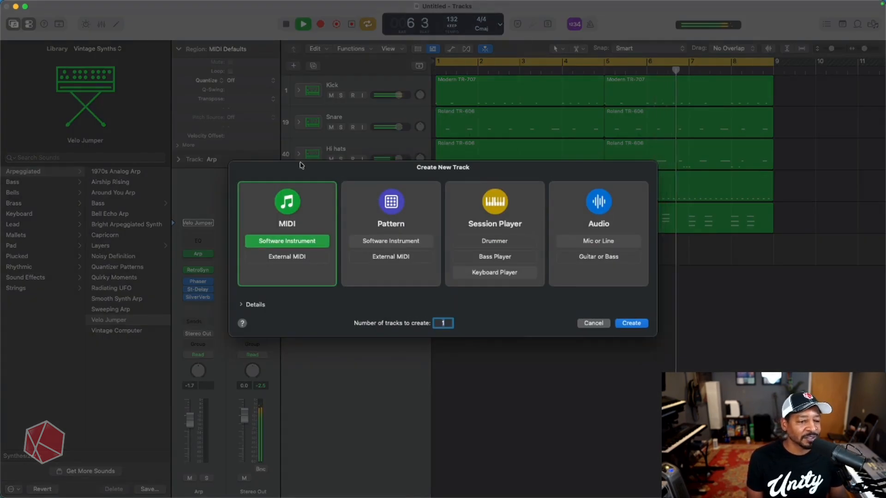
pyautogui.click(591, 324)
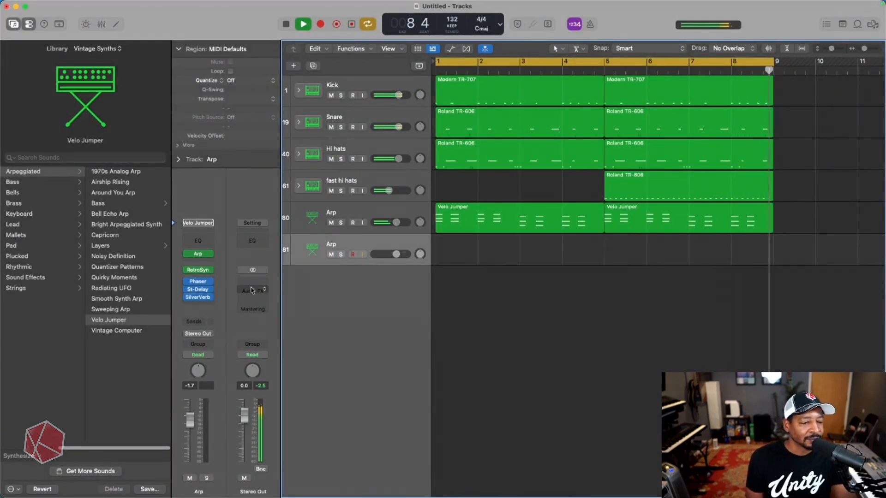
pyautogui.press('space')
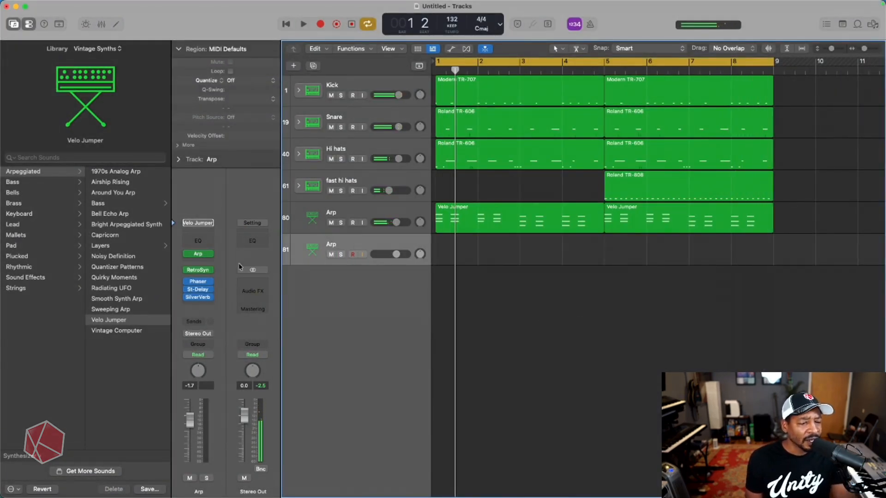
pyautogui.click(344, 229)
pyautogui.click(342, 242)
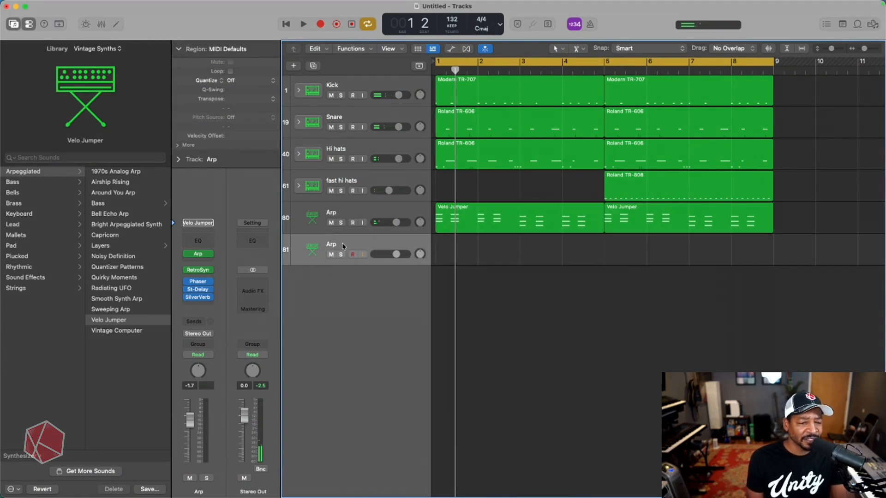
pyautogui.press('super+BackSpace')
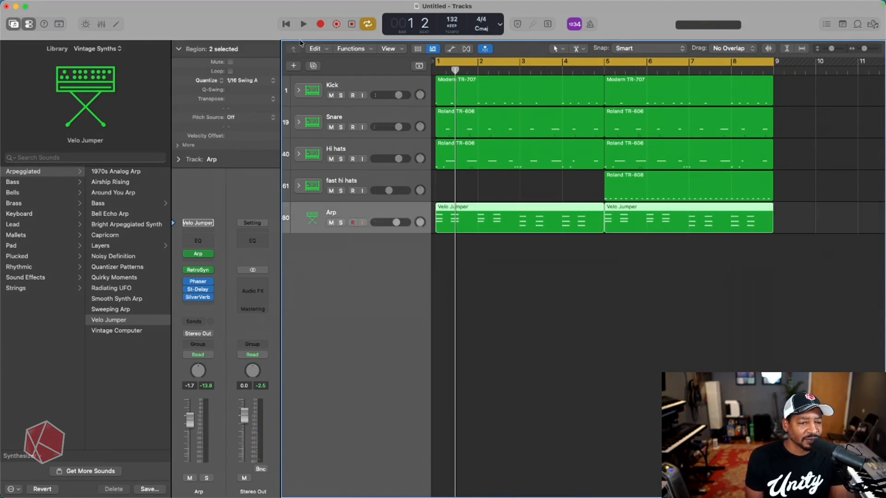
# - Create one software instrument track and load the 80s Starlight sound from the Vintage Synths Keyboard category
pyautogui.click(296, 66)
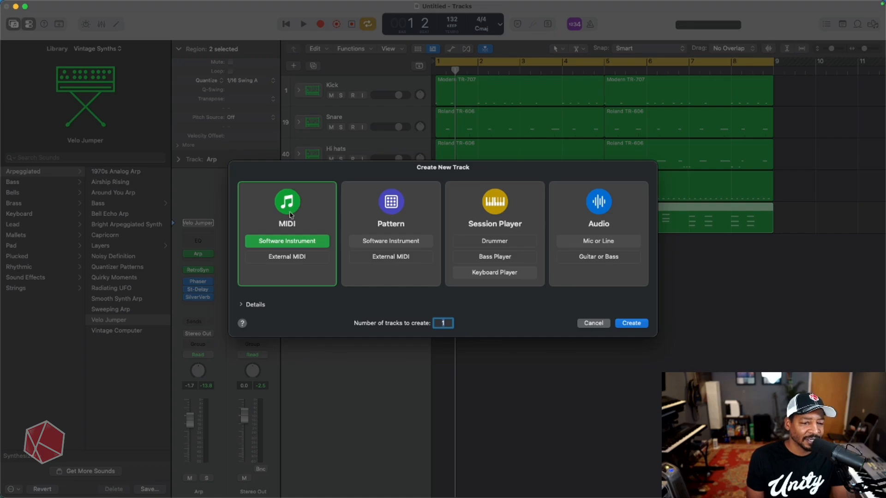
pyautogui.click(631, 324)
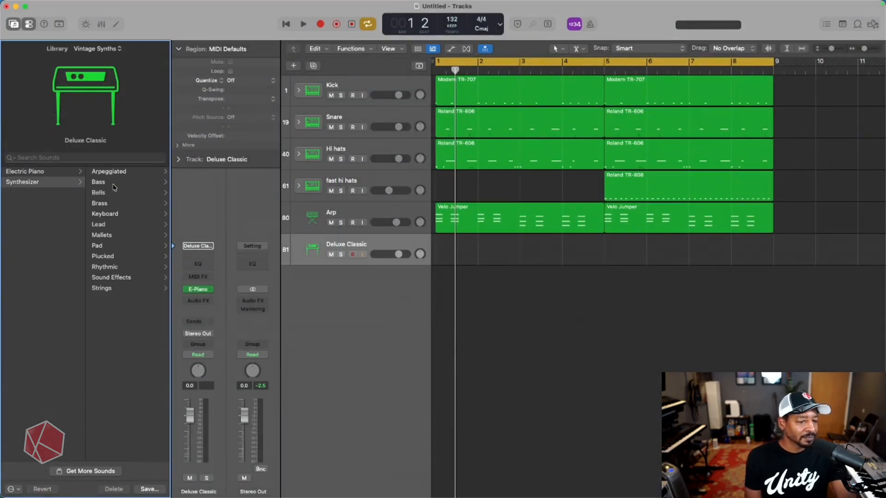
pyautogui.click(115, 215)
pyautogui.click(131, 173)
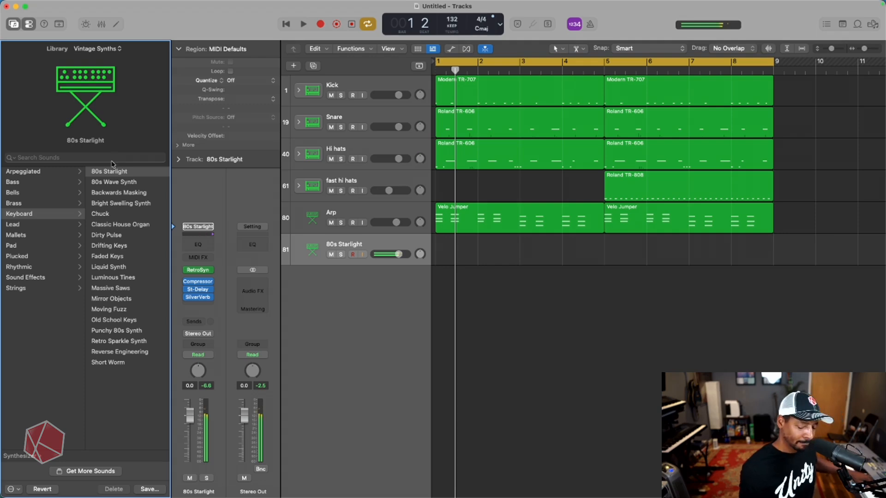
# - Audition the keyboard sounds over the playing beat, settle on Backwards Masking and stop playback
pyautogui.press('space')
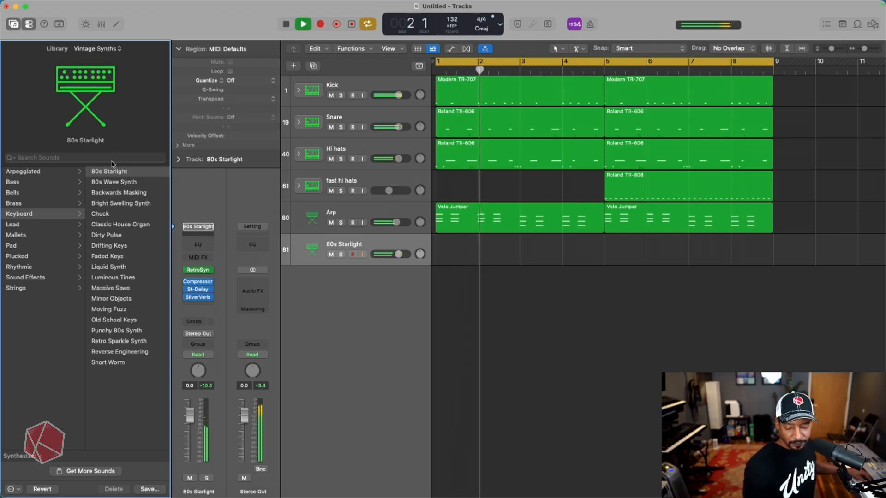
pyautogui.press('Down')
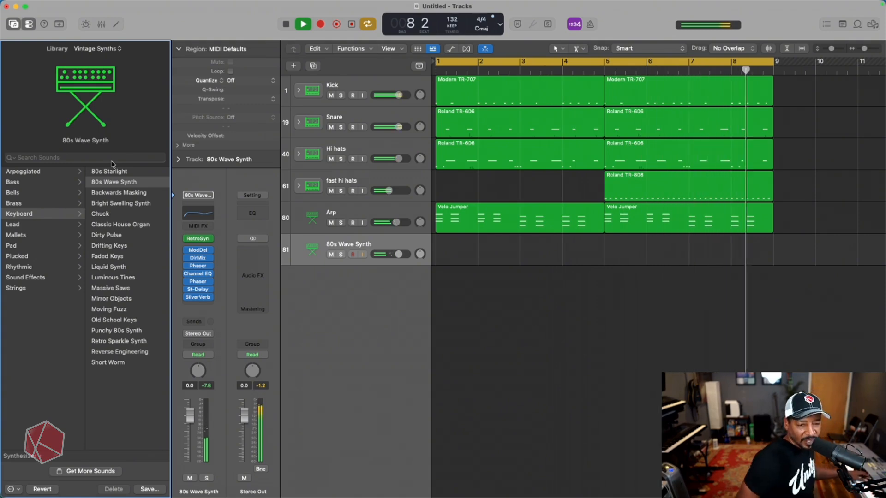
pyautogui.press('Down')
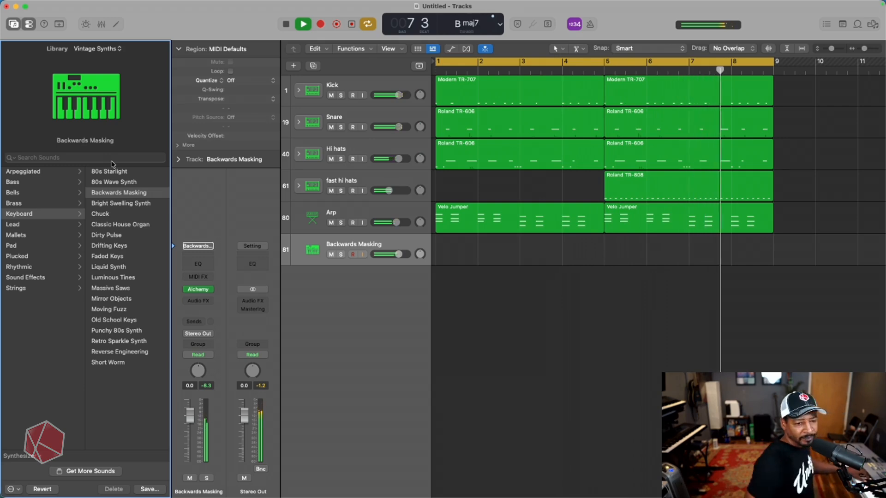
pyautogui.press('space')
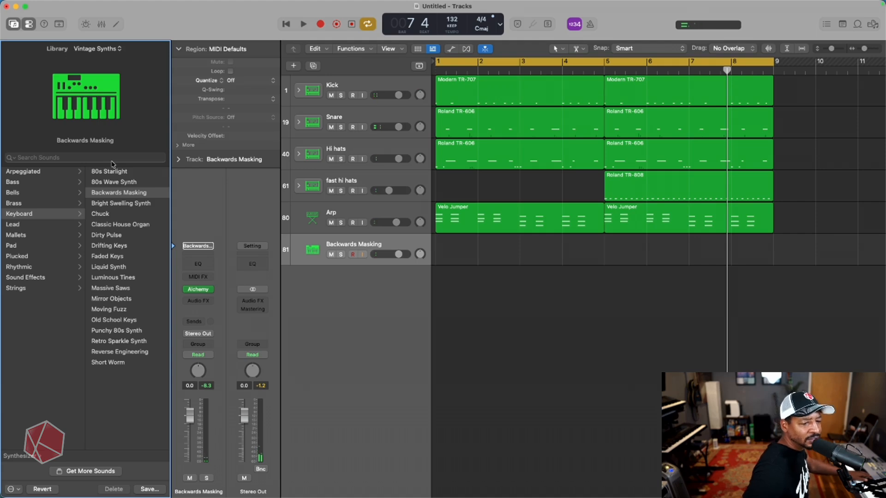
# - Record a Backwards Masking chord part across the eight-bar cycle and quantize the region to 1/16 Swing A
pyautogui.press('r')
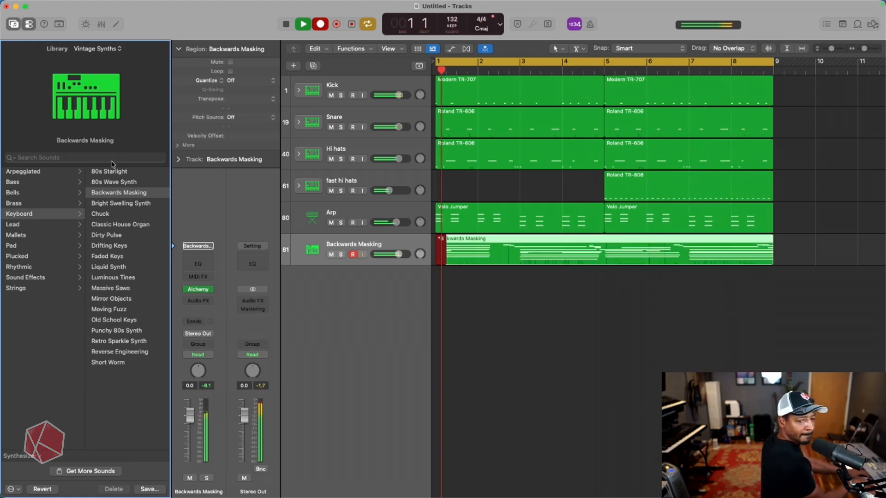
pyautogui.press('r')
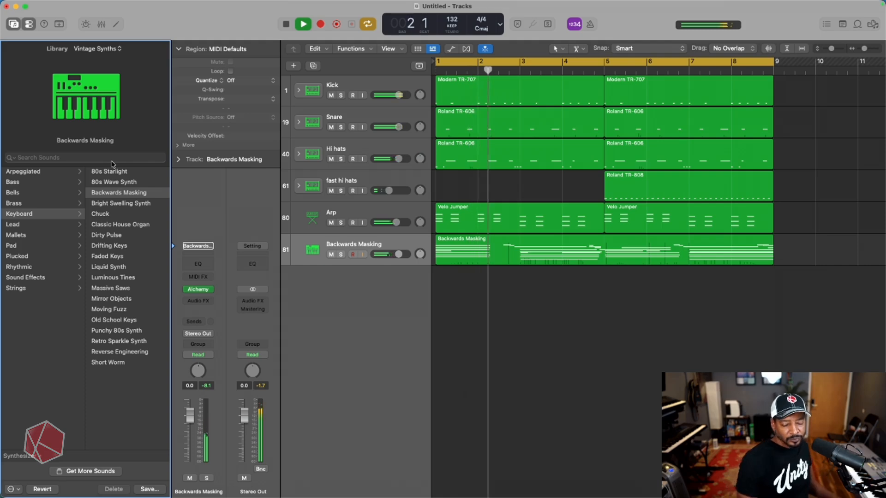
pyautogui.press('Return')
pyautogui.click(514, 252)
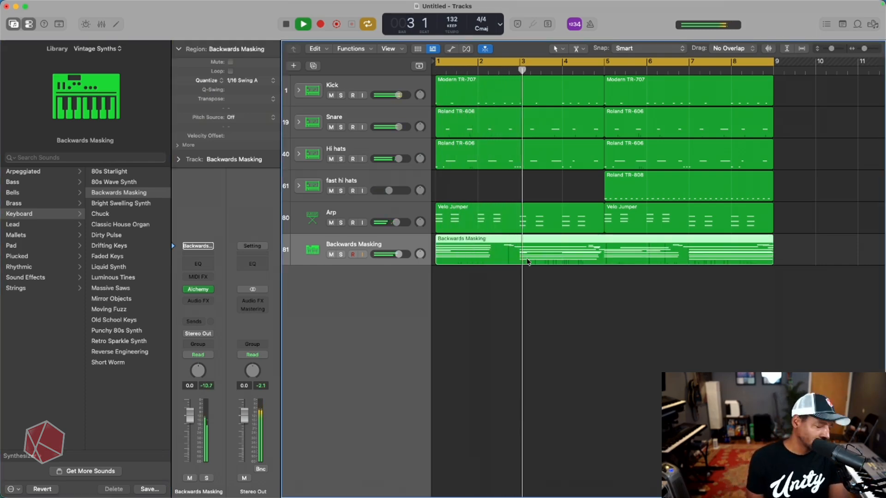
# - Open the Backwards Masking region in the Piano Roll and delete the three short high notes at the end of bar 4
pyautogui.doubleClick(514, 250)
pyautogui.scroll(-5, 642, 346)
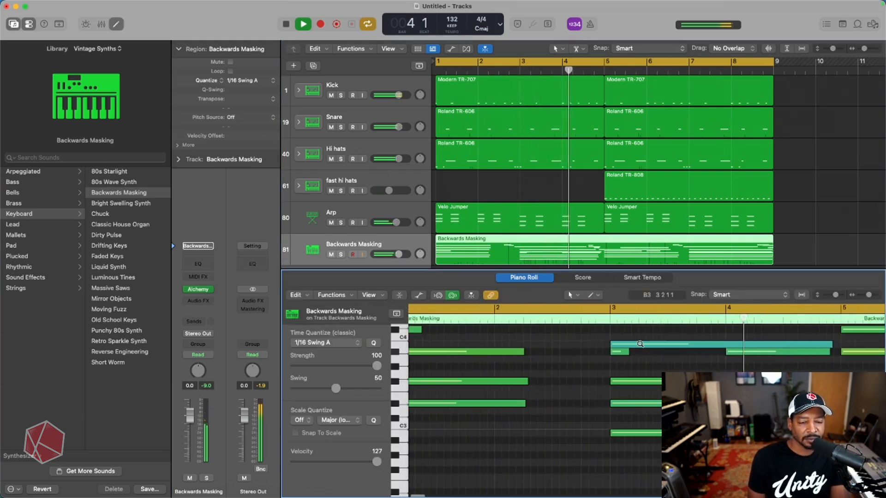
pyautogui.scroll(-1, 733, 357)
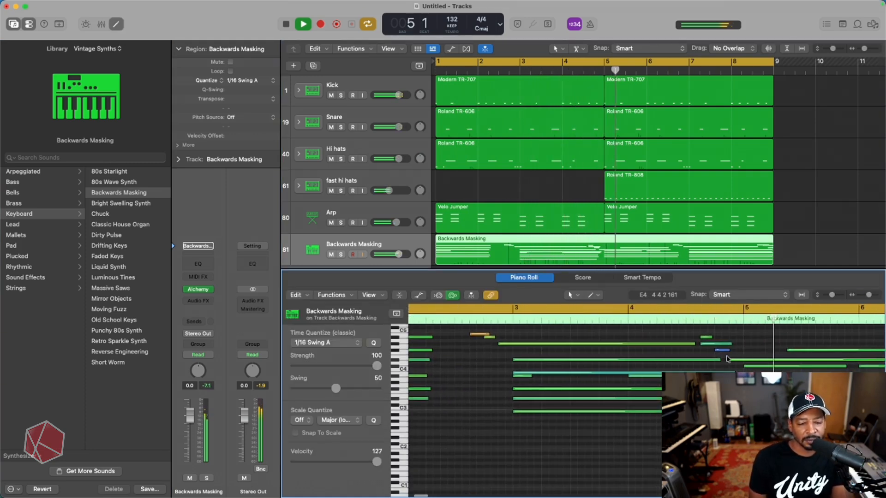
pyautogui.scroll(1, 735, 360)
pyautogui.moveTo(737, 364); pyautogui.dragTo(708, 345)
pyautogui.press('Delete')
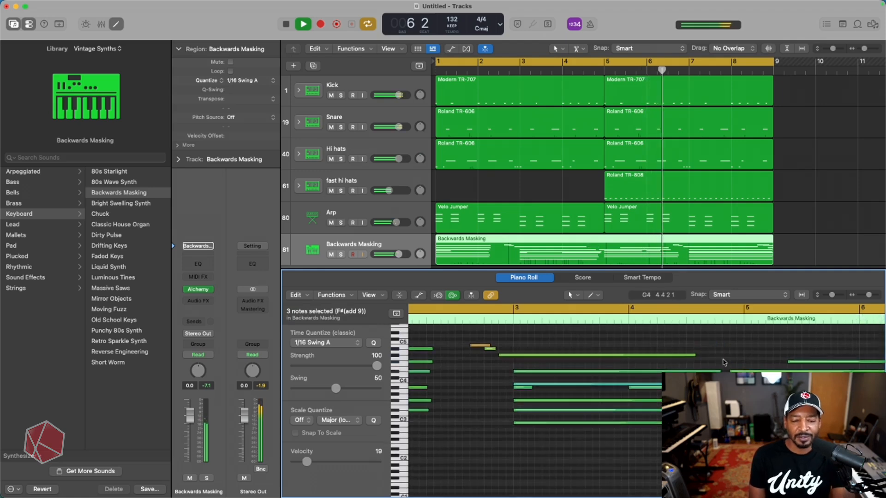
# - Delete the two highest notes at the end of bar 8 and close the Piano Roll
pyautogui.hscroll(6, 716, 360)
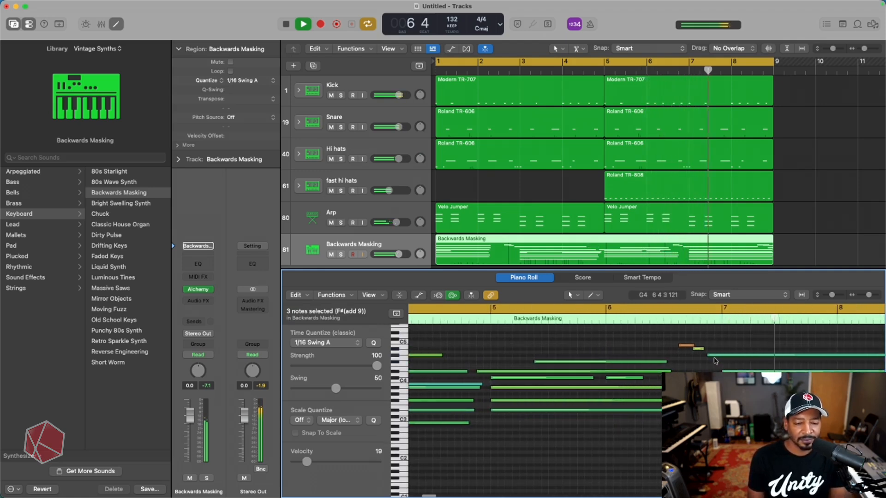
pyautogui.hscroll(5, 692, 362)
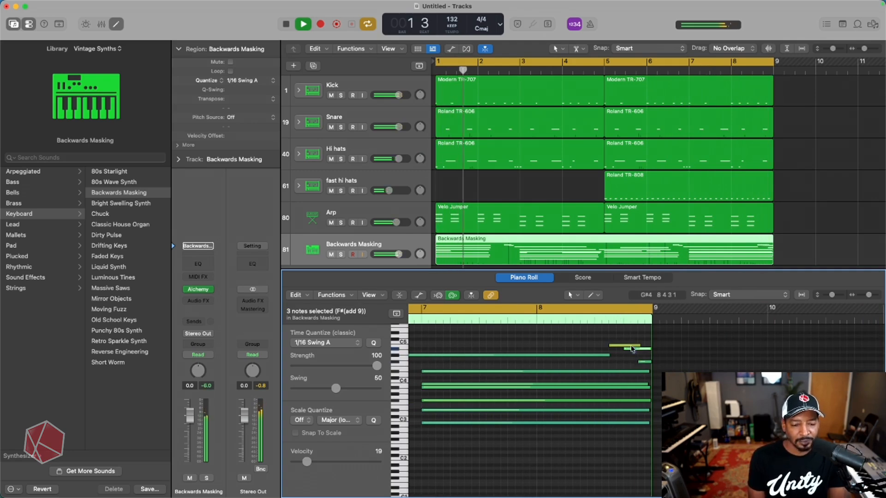
pyautogui.click(628, 345)
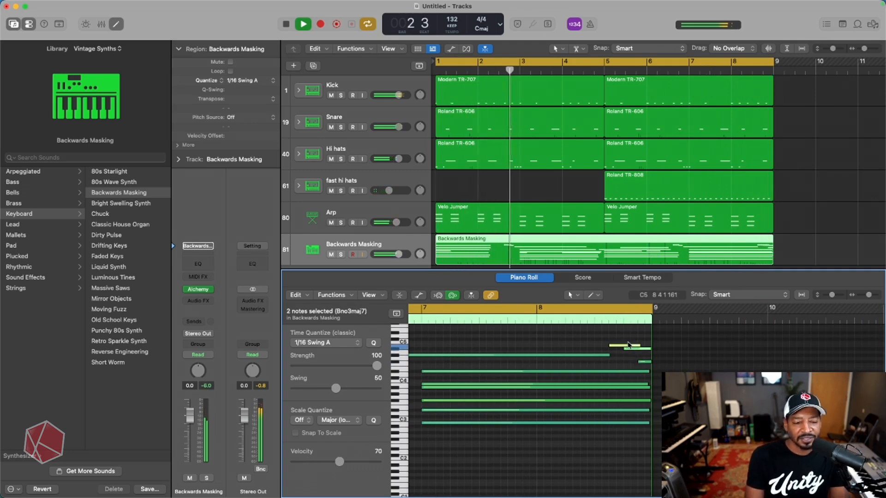
pyautogui.press('Delete')
pyautogui.press('x')
pyautogui.press('x')
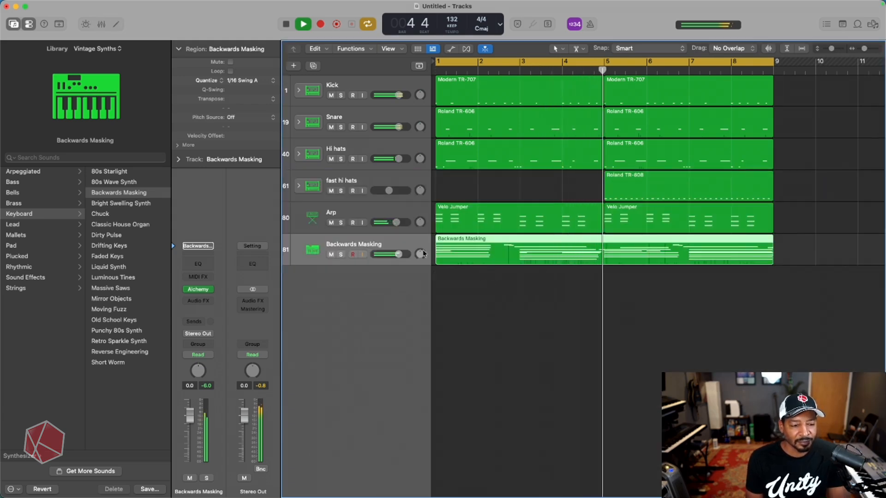
# - Lower the Backwards Masking track's volume to -5.6 dB and collapse the Region inspector
pyautogui.moveTo(398, 255); pyautogui.dragTo(392, 254)
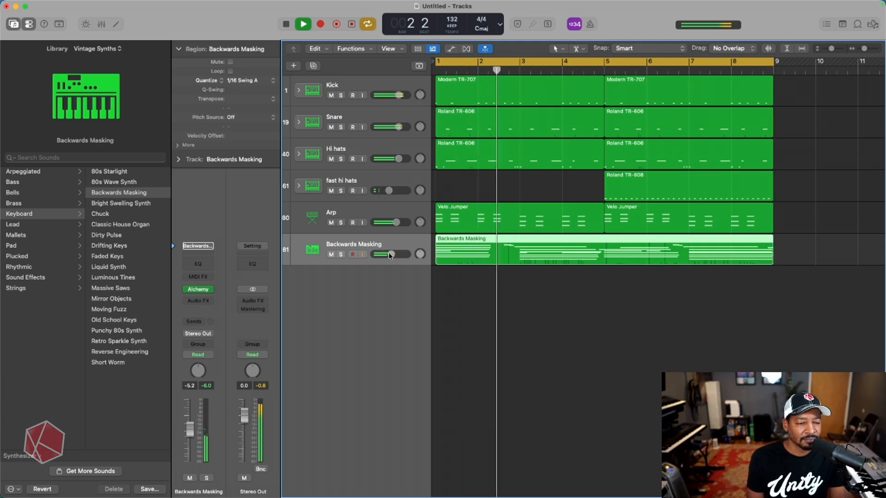
pyautogui.moveTo(391, 254); pyautogui.dragTo(391, 255)
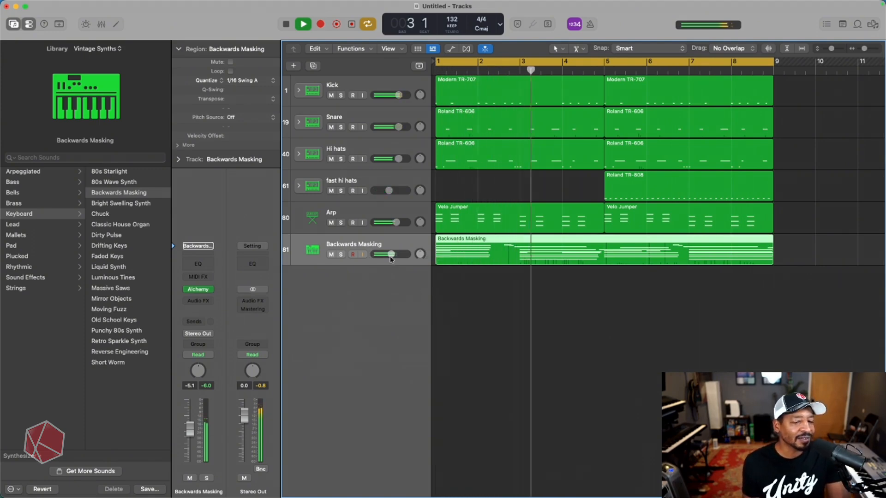
pyautogui.moveTo(386, 254); pyautogui.dragTo(384, 258)
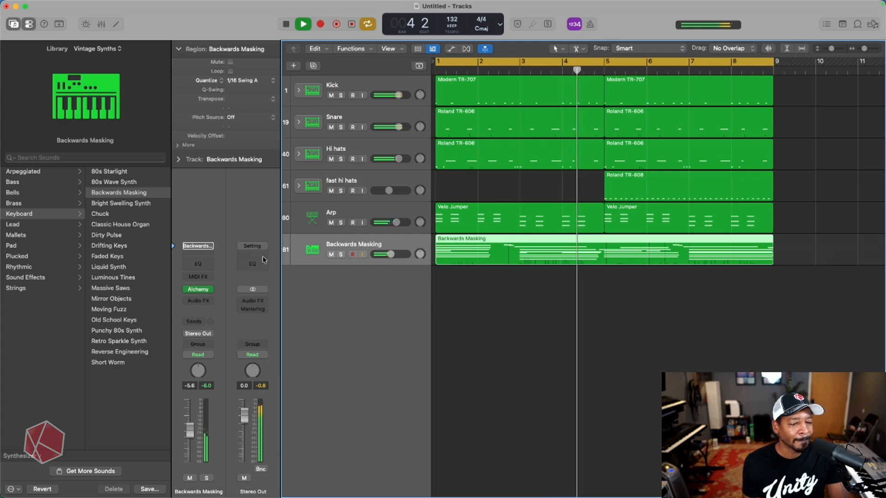
pyautogui.click(178, 49)
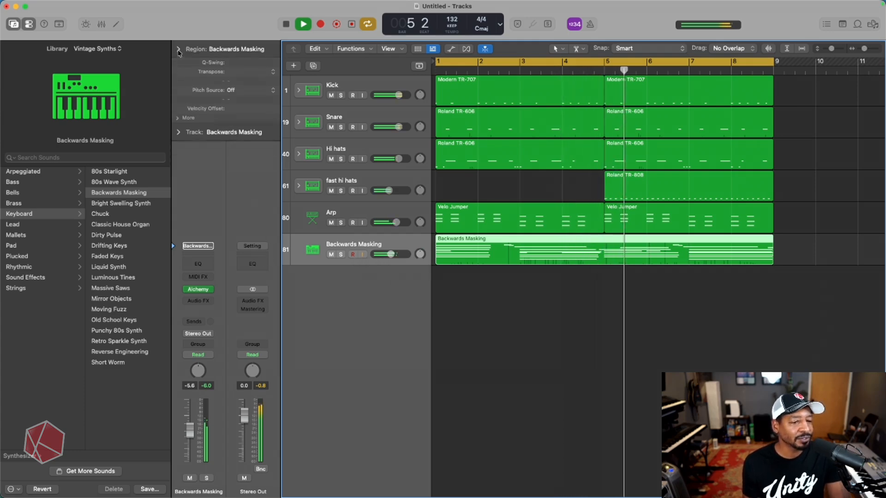
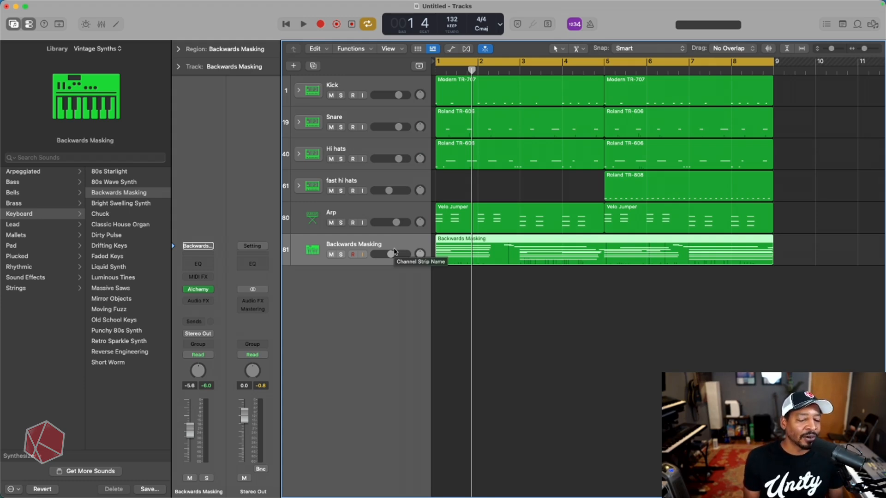
# - Play the beat, add a Channel EQ to the Backwards Masking track, and enlarge and reposition its window
pyautogui.press('space')
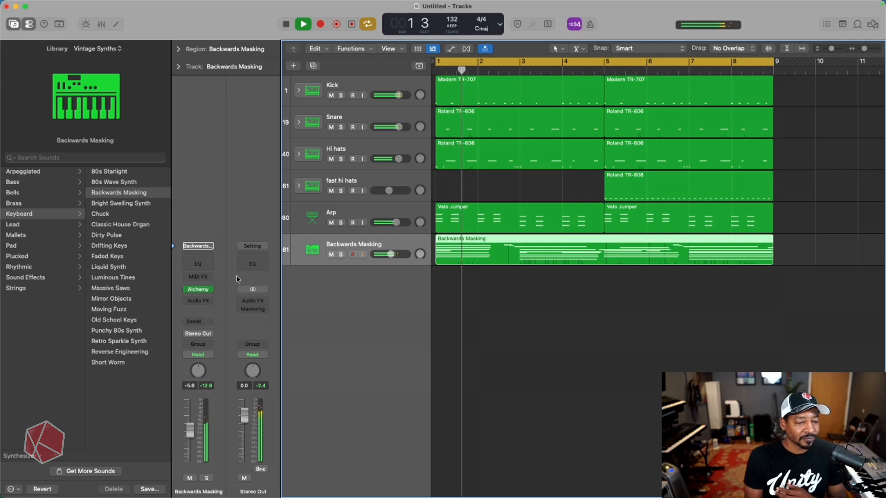
pyautogui.click(208, 266)
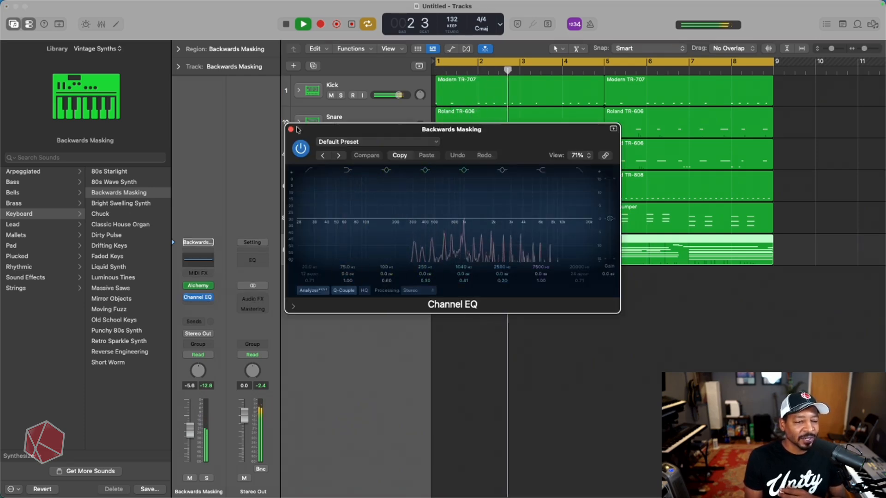
pyautogui.click(202, 266)
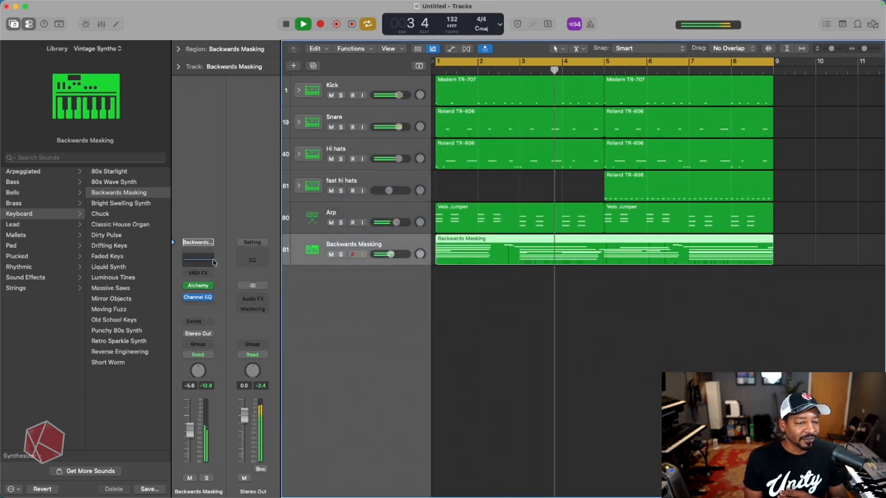
pyautogui.click(202, 265)
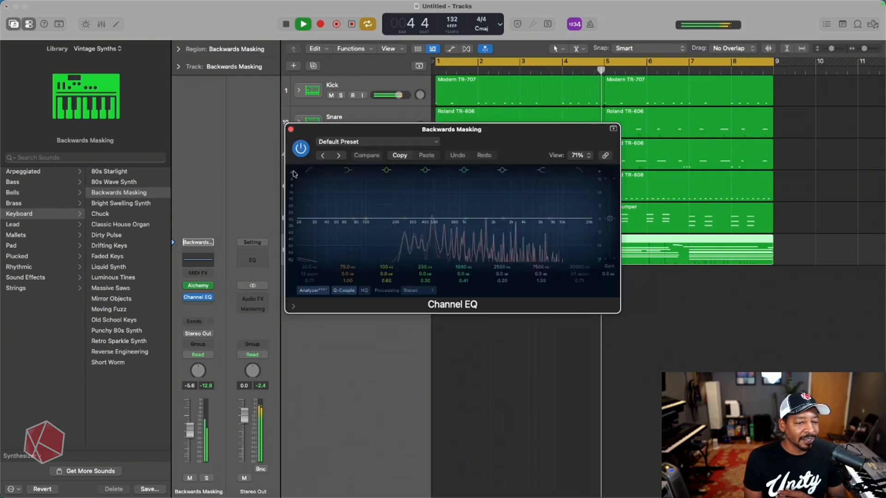
pyautogui.moveTo(619, 313); pyautogui.dragTo(659, 340)
pyautogui.moveTo(490, 127); pyautogui.dragTo(314, 110)
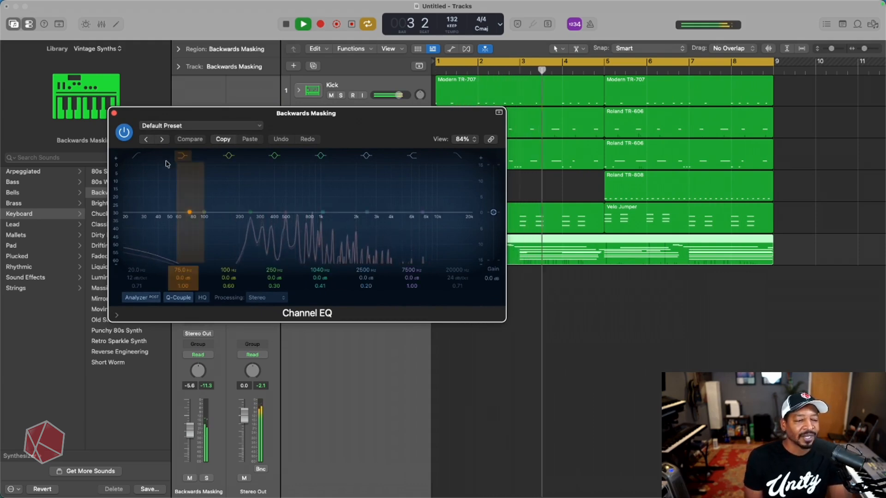
# - Enable the low cut band in the Channel EQ and raise its cutoff to about 500 Hz
pyautogui.click(137, 223)
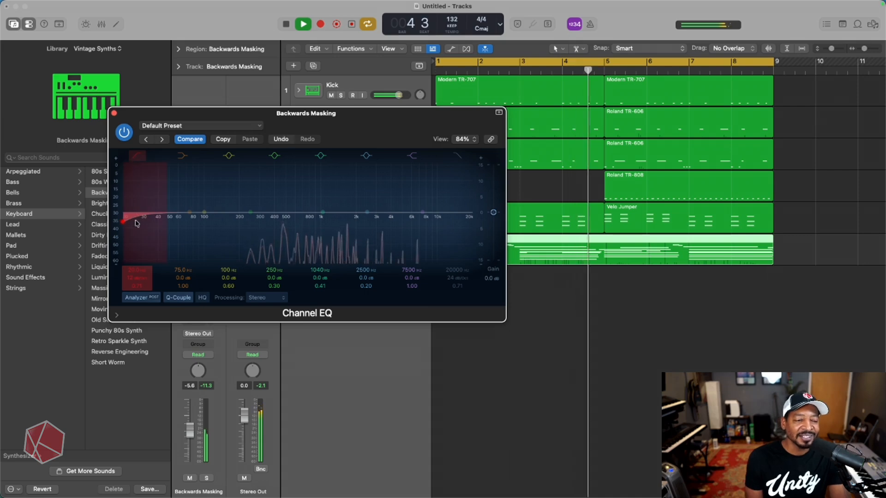
pyautogui.moveTo(136, 223); pyautogui.dragTo(255, 216)
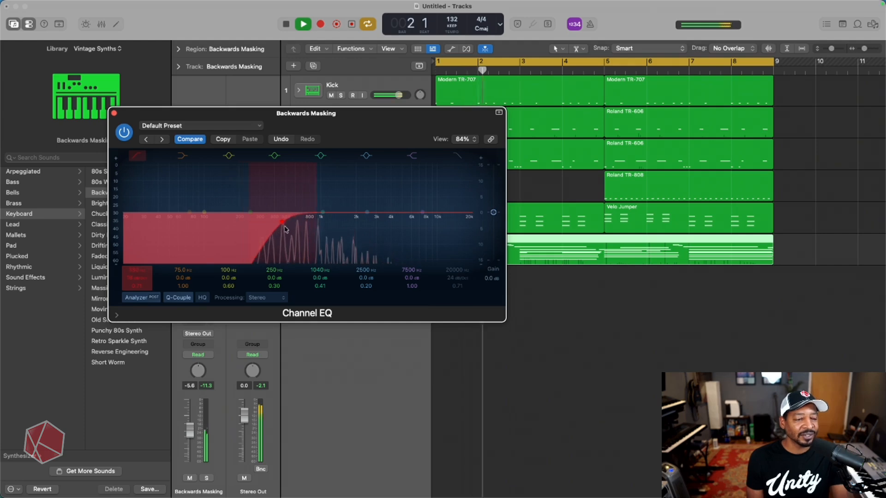
# - Try the Channel EQ's low cut at 985 Hz and compare the sound with the EQ bypassed and active
pyautogui.moveTo(301, 230); pyautogui.dragTo(335, 229)
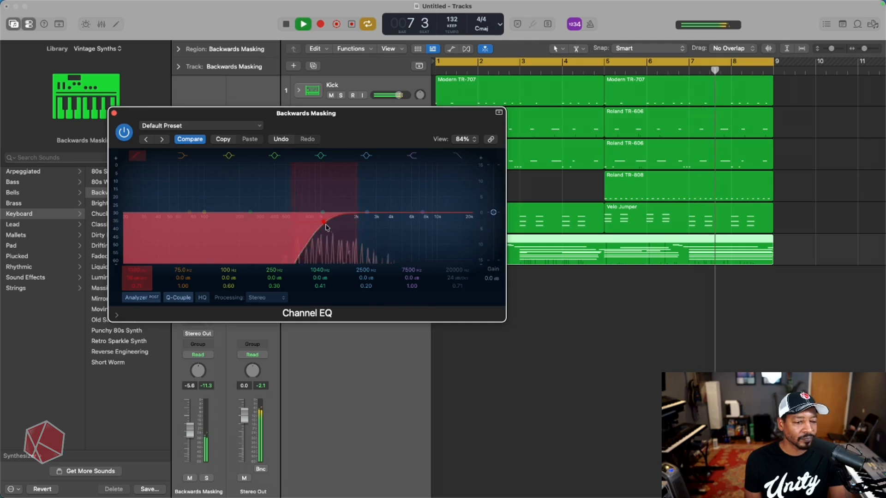
pyautogui.moveTo(325, 226); pyautogui.dragTo(323, 226)
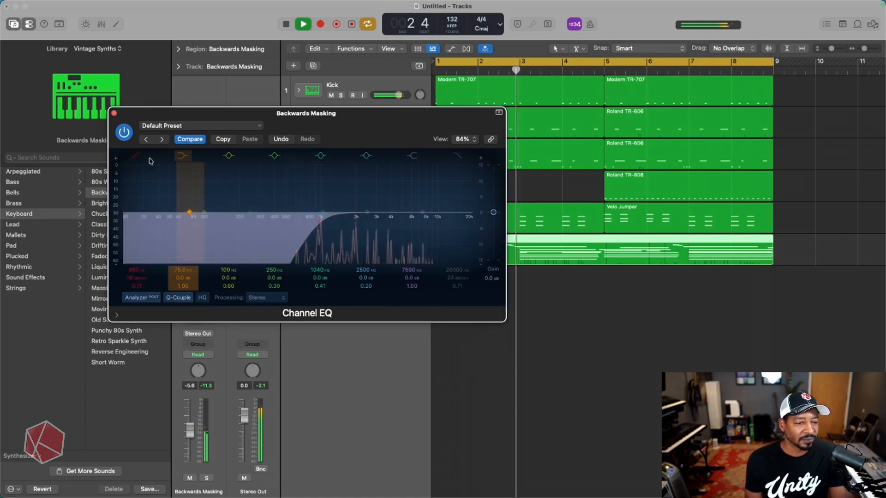
pyautogui.click(124, 134)
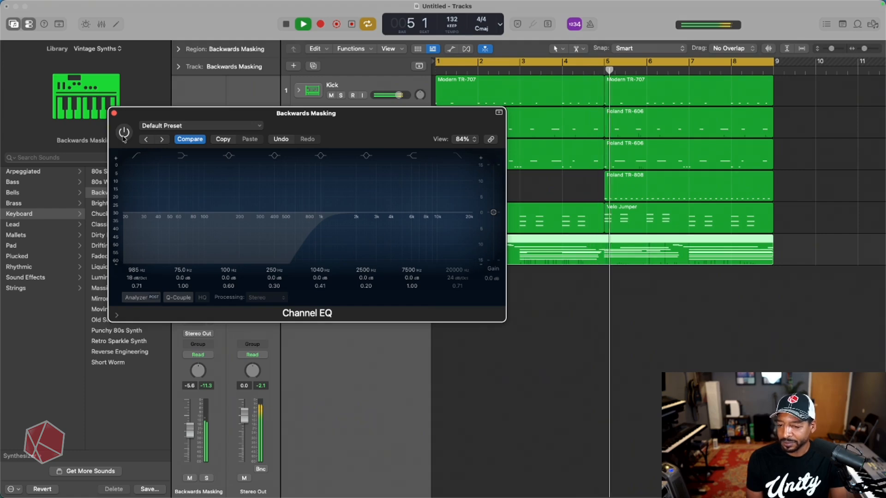
pyautogui.click(124, 133)
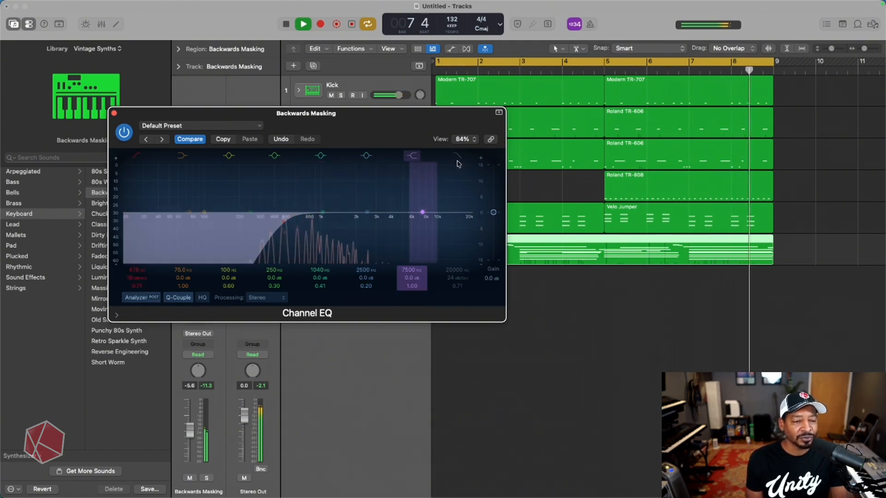
# - Enable the Channel EQ's high cut at 3700 Hz and set the low cut to 635 Hz with a Q of 0.60
pyautogui.moveTo(450, 240); pyautogui.dragTo(373, 243)
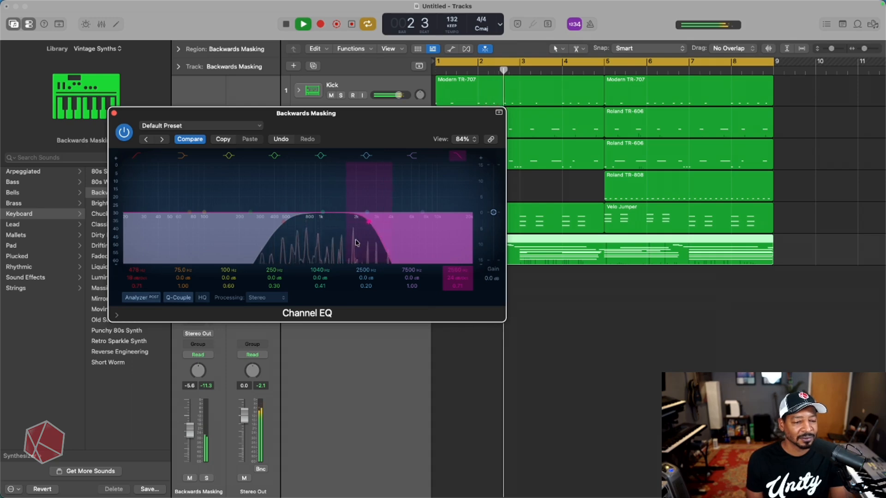
pyautogui.moveTo(356, 243); pyautogui.dragTo(374, 242)
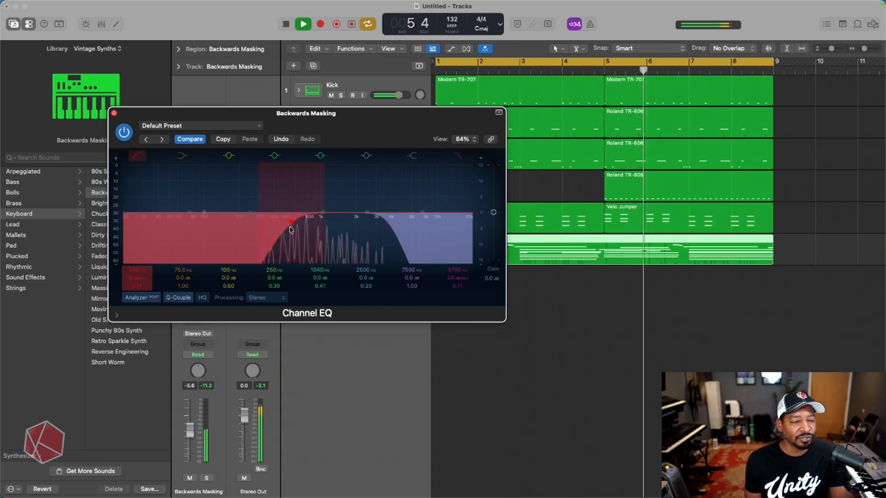
pyautogui.moveTo(283, 229)
pyautogui.mouseDown()
pyautogui.moveTo(260, 230)
pyautogui.moveTo(292, 231)
pyautogui.mouseUp()
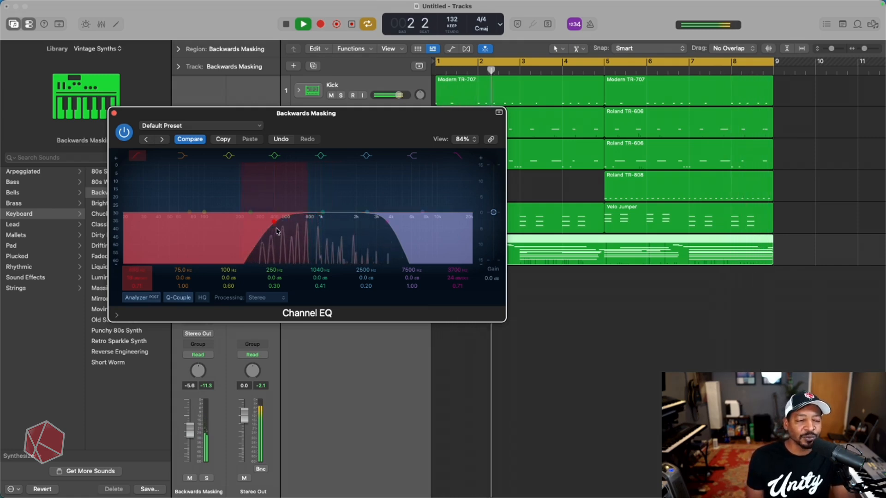
pyautogui.moveTo(273, 227); pyautogui.dragTo(280, 229)
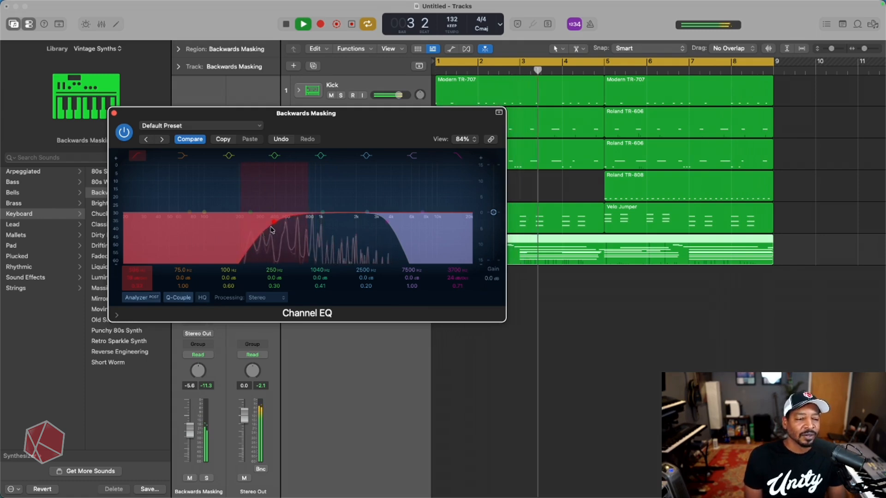
pyautogui.moveTo(279, 229); pyautogui.dragTo(302, 229)
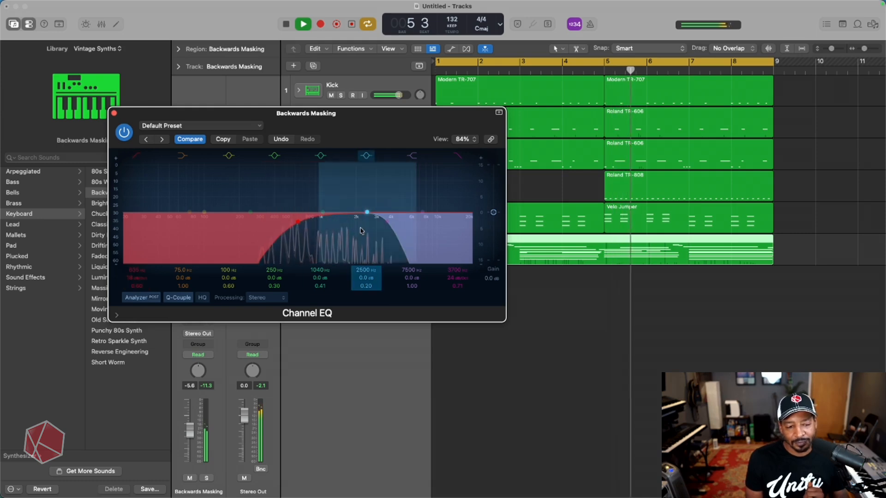
# - Set the high cut to 3480 Hz with a Q of 0.57, then close the Channel EQ and compare it bypassed and active
pyautogui.moveTo(386, 226); pyautogui.dragTo(383, 226)
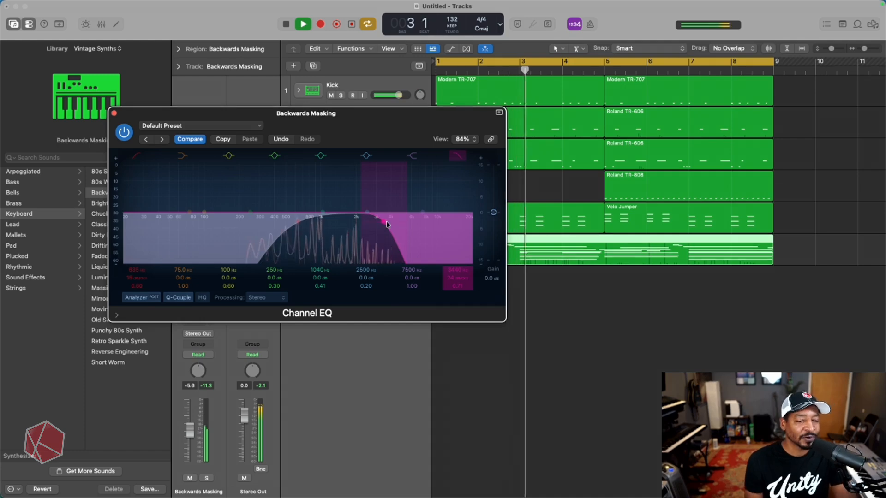
pyautogui.moveTo(382, 227); pyautogui.dragTo(382, 229)
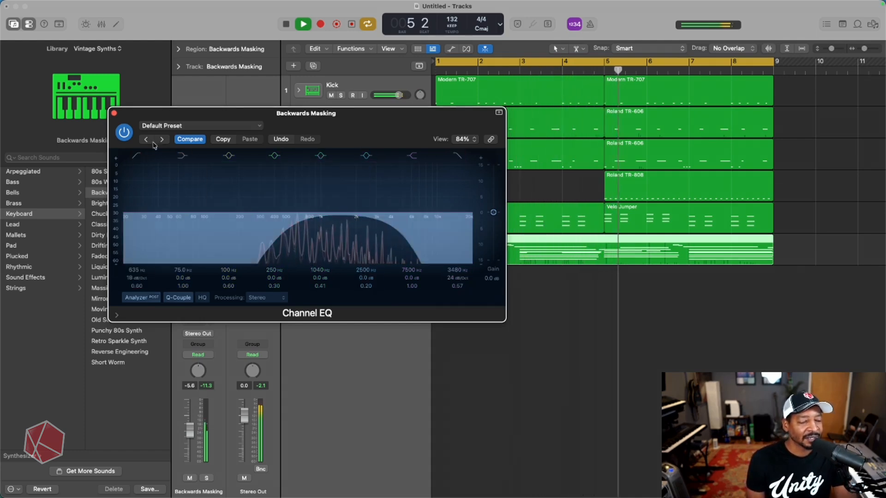
pyautogui.click(114, 113)
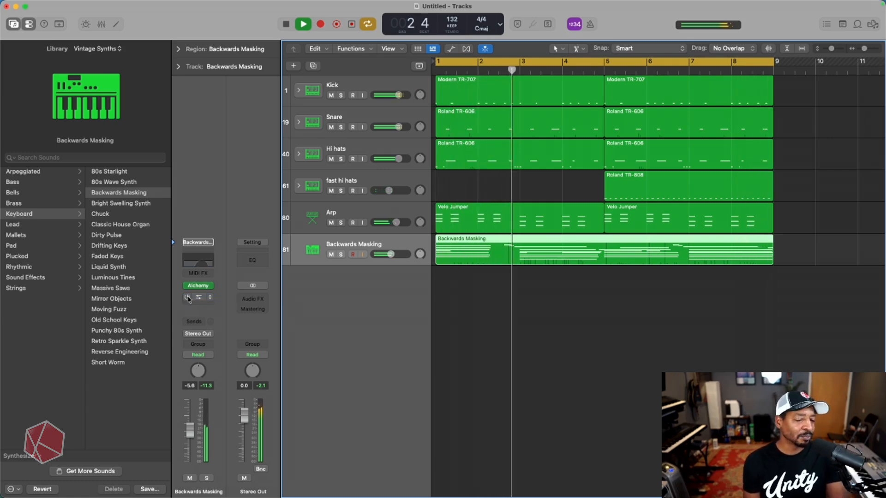
pyautogui.click(189, 298)
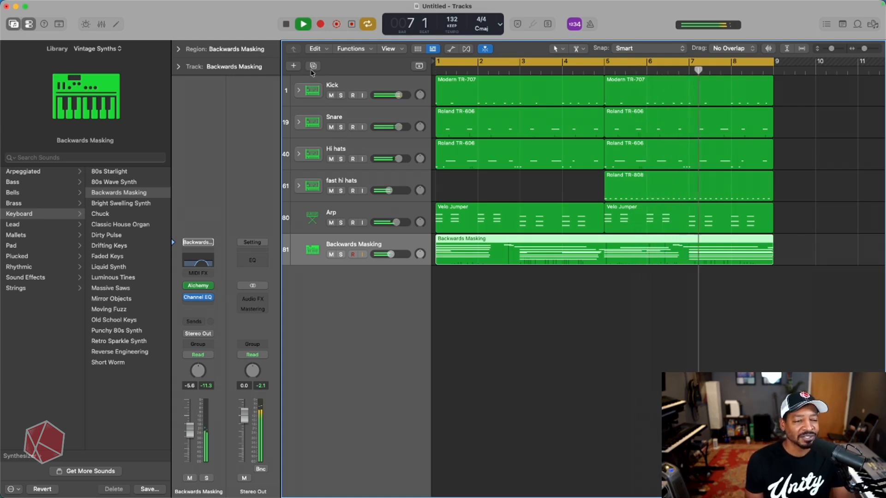
# - Create a new software instrument track and load the Classic Funk Boogie Bass sound from the Vintage Synths bass category
pyautogui.click(298, 67)
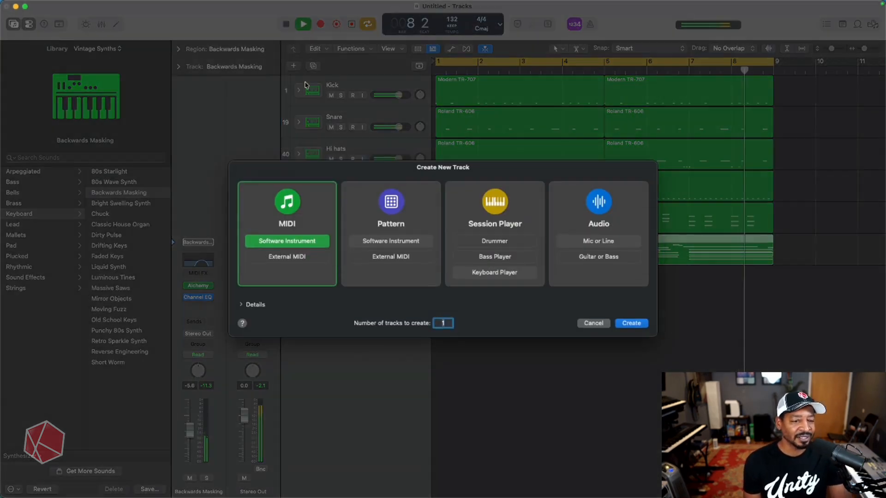
pyautogui.click(632, 323)
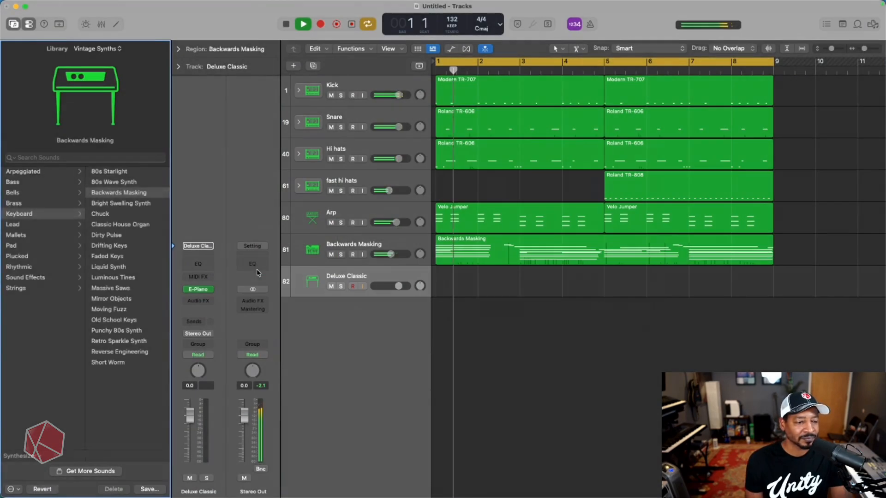
pyautogui.click(41, 182)
pyautogui.click(103, 184)
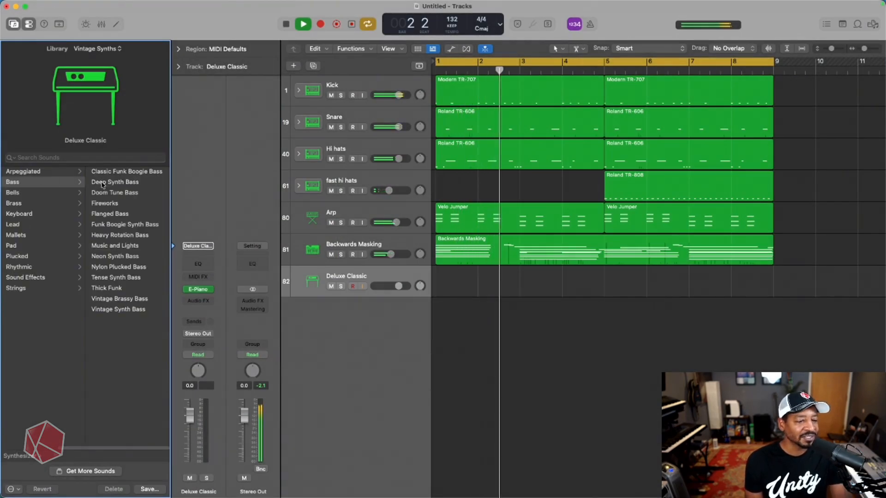
pyautogui.click(122, 172)
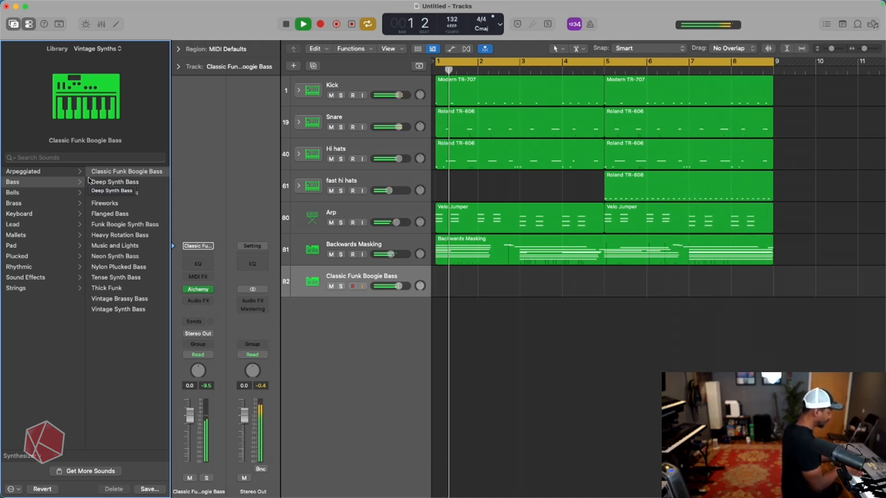
pyautogui.press('space')
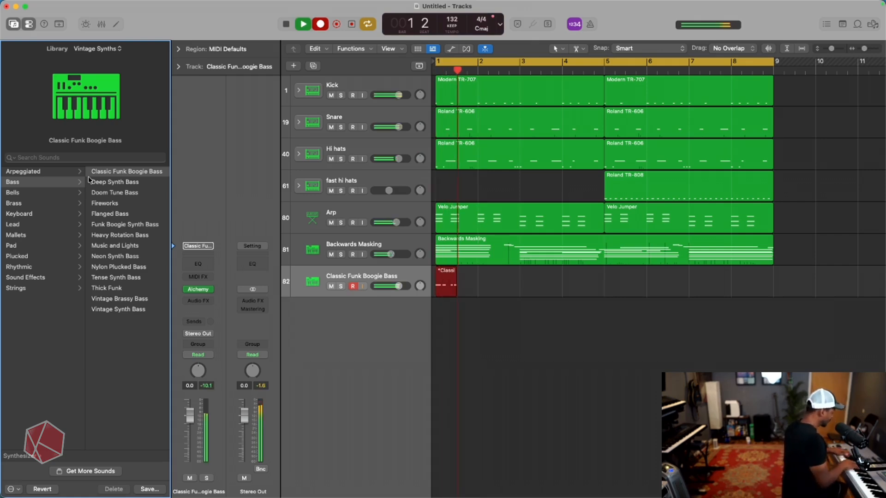
pyautogui.press('space')
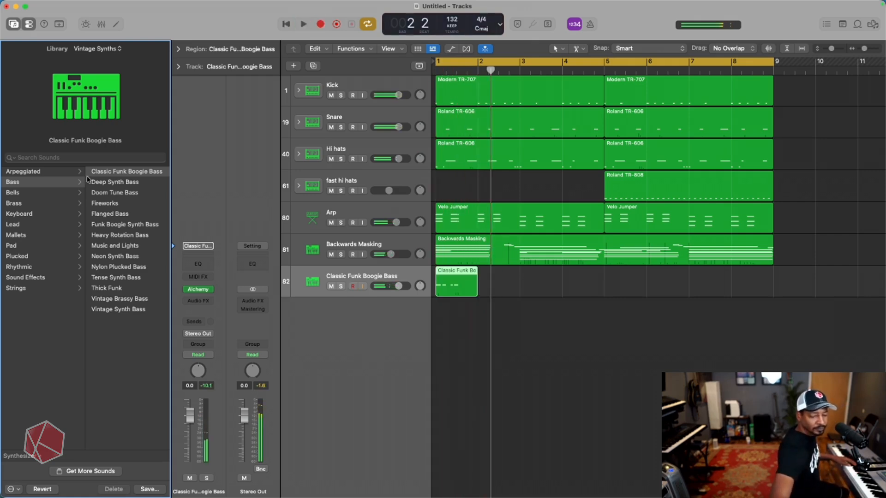
pyautogui.press('super+z')
pyautogui.press('r')
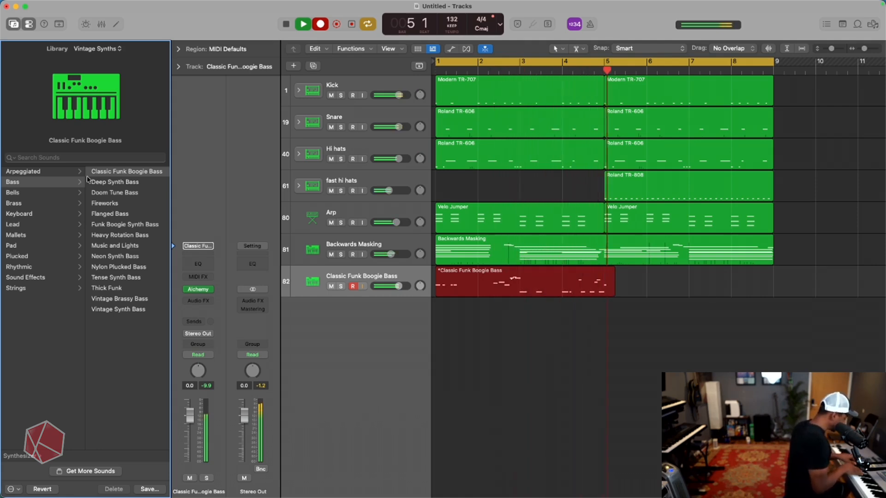
pyautogui.press('space')
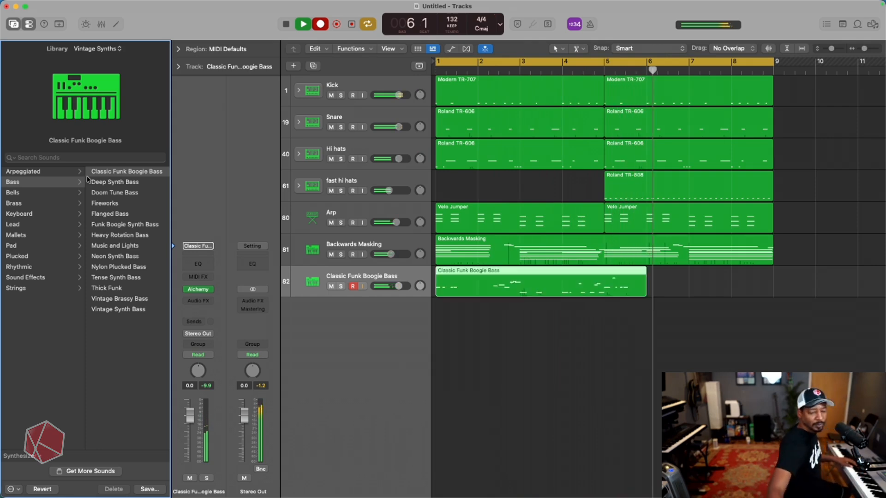
pyautogui.press('super+z')
# - Record an eight-bar bass line on the Classic Funk Boogie Bass track and play it back with the beat
pyautogui.press('r')
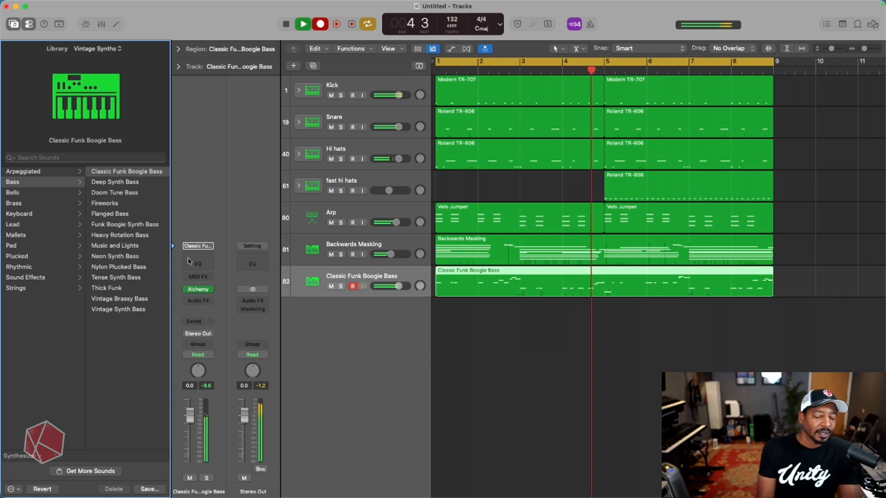
pyautogui.press('space')
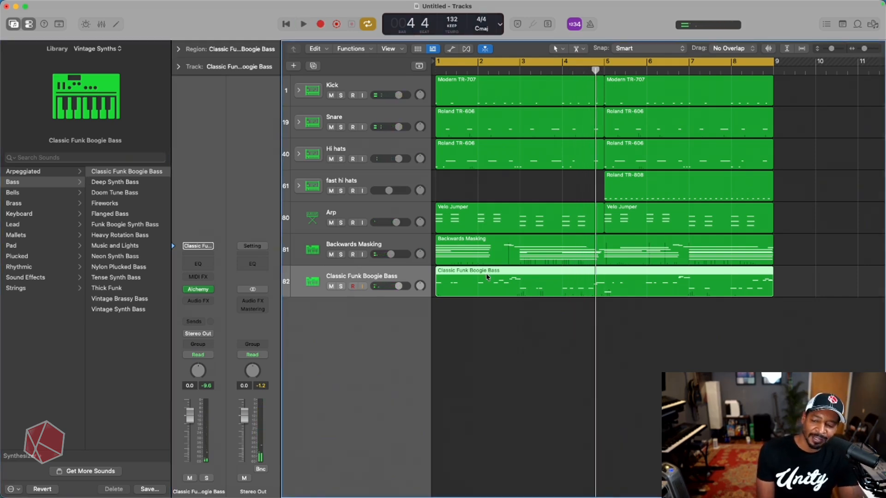
pyautogui.press('space')
pyautogui.scroll(3, 496, 302)
pyautogui.scroll(-1, 496, 302)
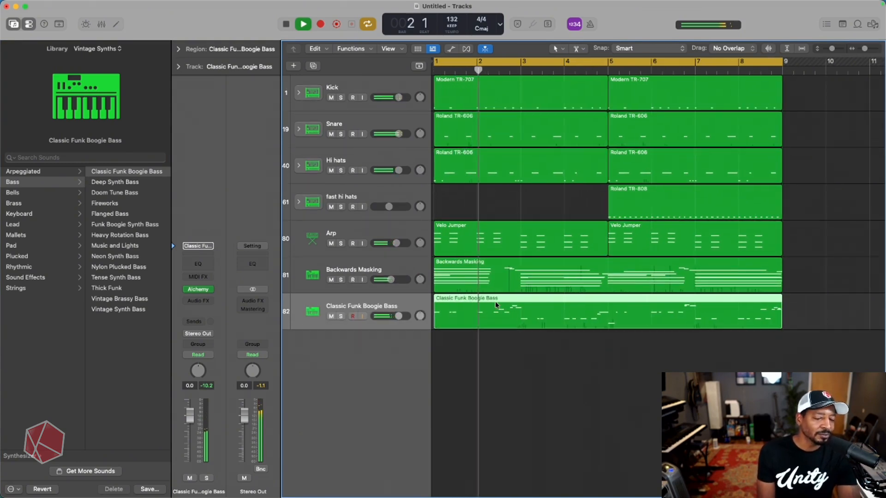
pyautogui.press('space')
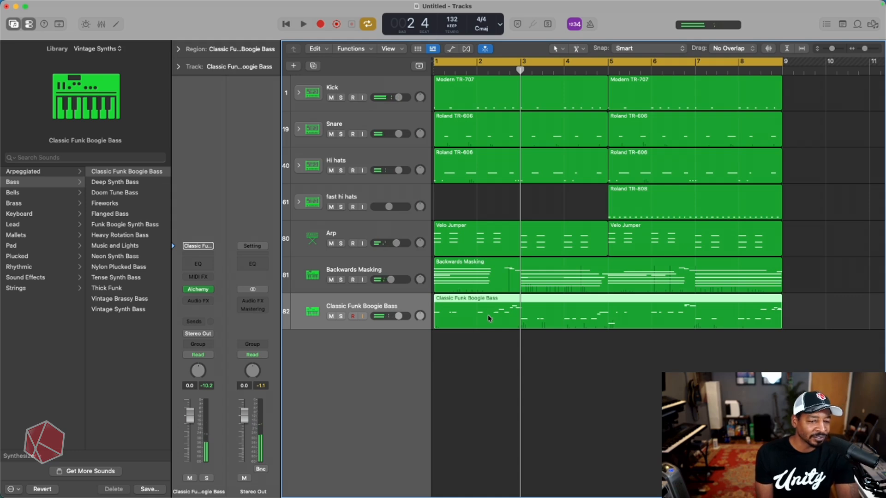
pyautogui.press('space')
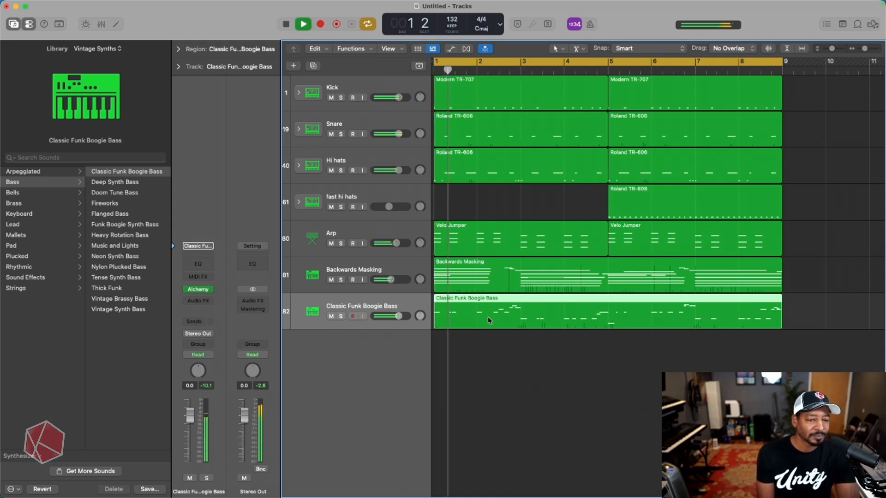
# - Open the bass region in the Piano Roll and set Time Quantize to Off for the two overlapping notes at the end of bar 6
pyautogui.doubleClick(489, 315)
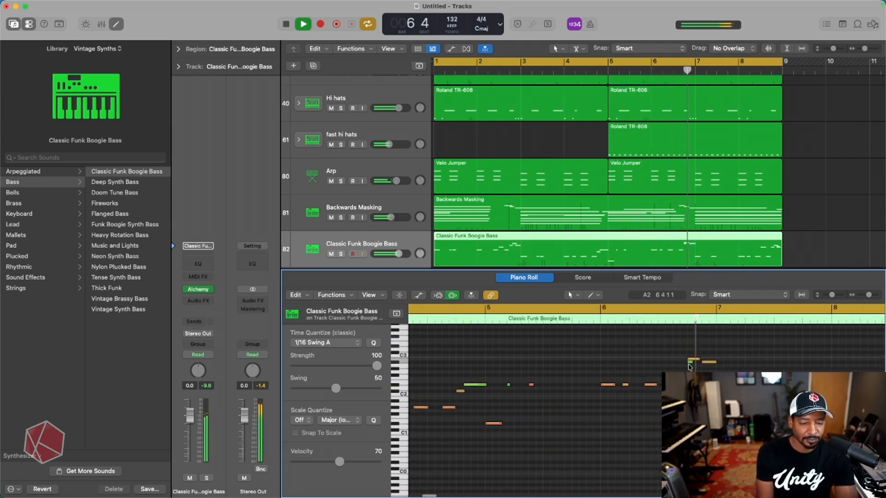
pyautogui.click(691, 364)
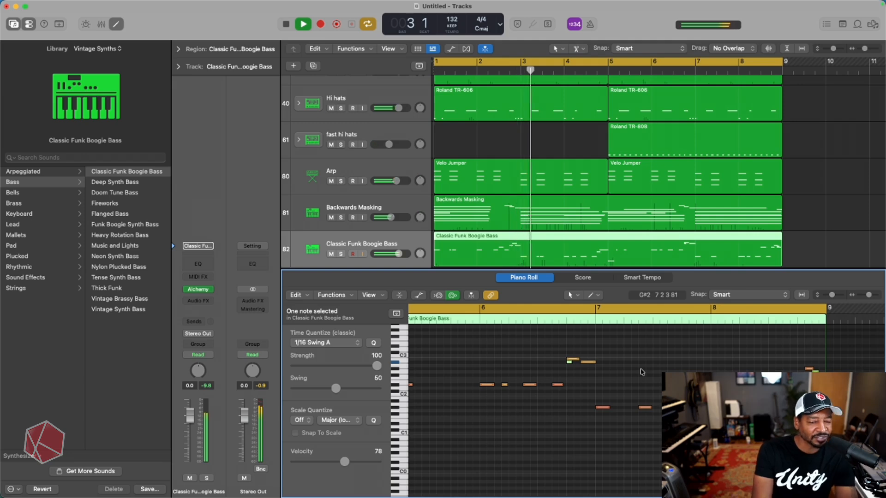
pyautogui.press('ctrl')
pyautogui.press('ctrl')
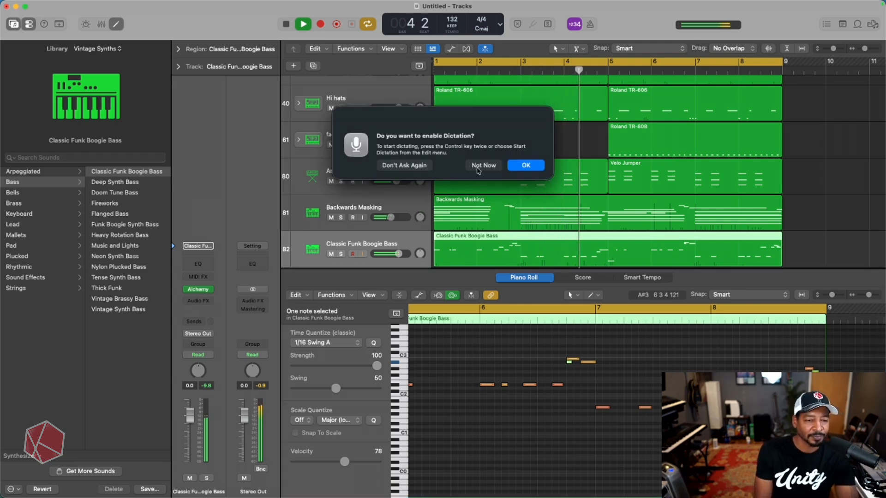
pyautogui.click(478, 168)
pyautogui.click(557, 377)
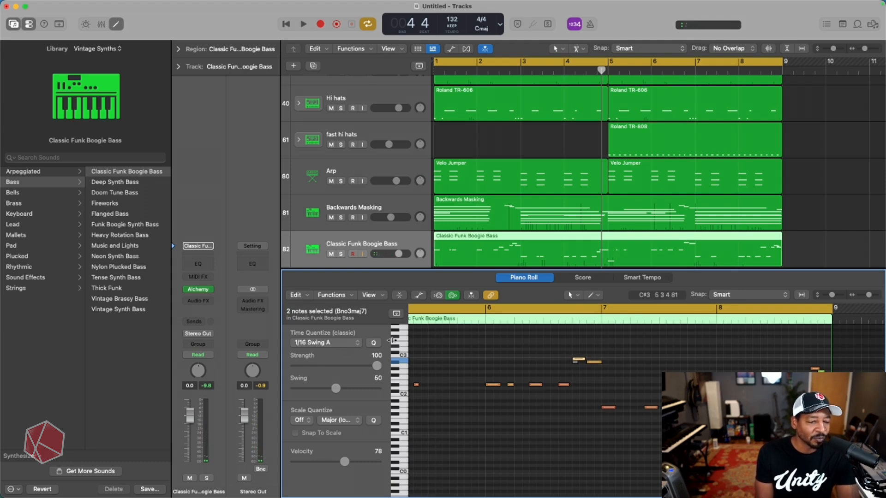
pyautogui.click(342, 347)
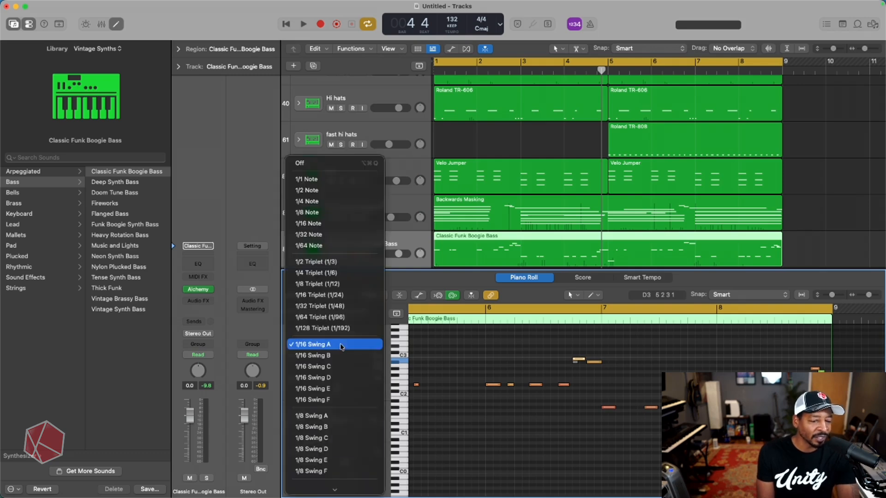
pyautogui.click(330, 167)
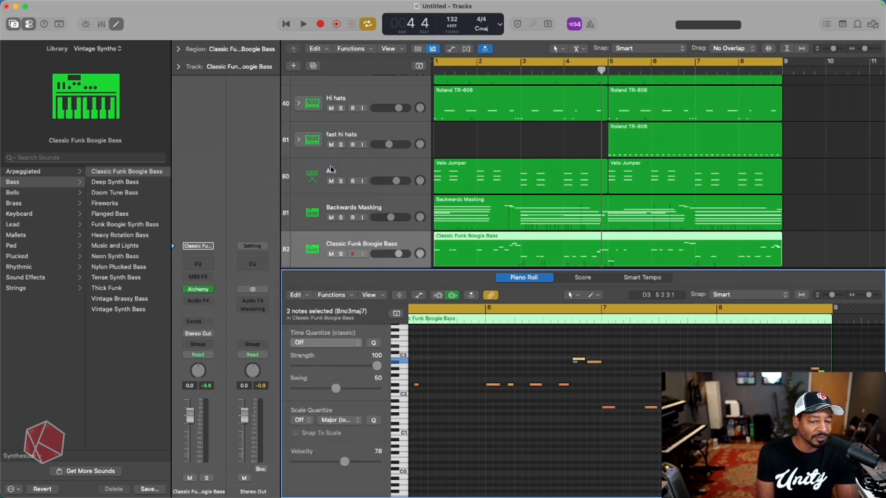
# - Audition the bass line from bar 6 and nudge the short A#2 note just before bar 7 slightly earlier
pyautogui.scroll(5, 554, 359)
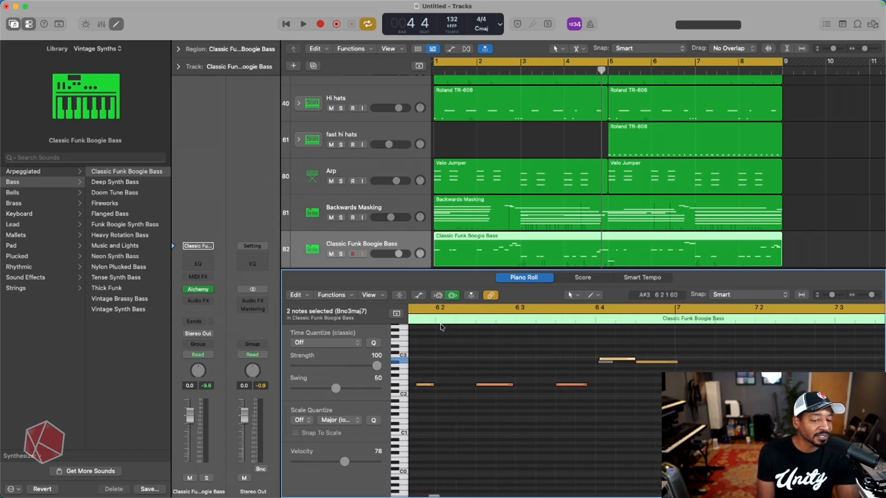
pyautogui.click(611, 366)
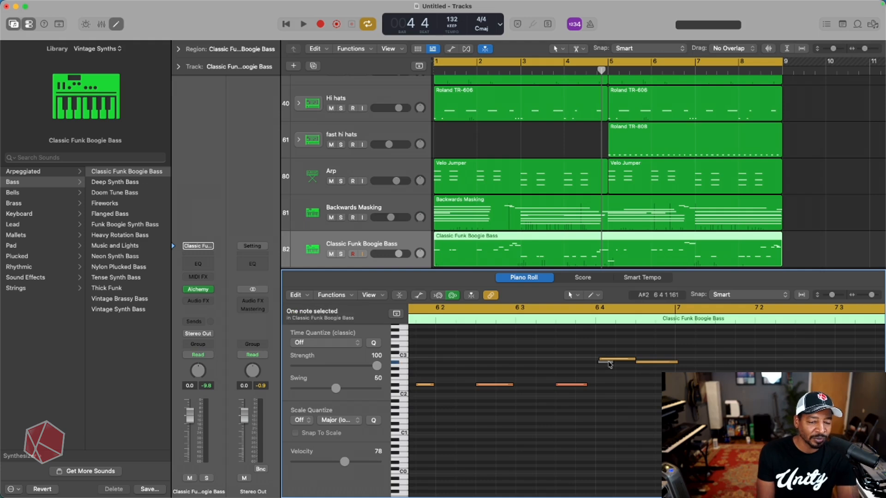
pyautogui.click(423, 320)
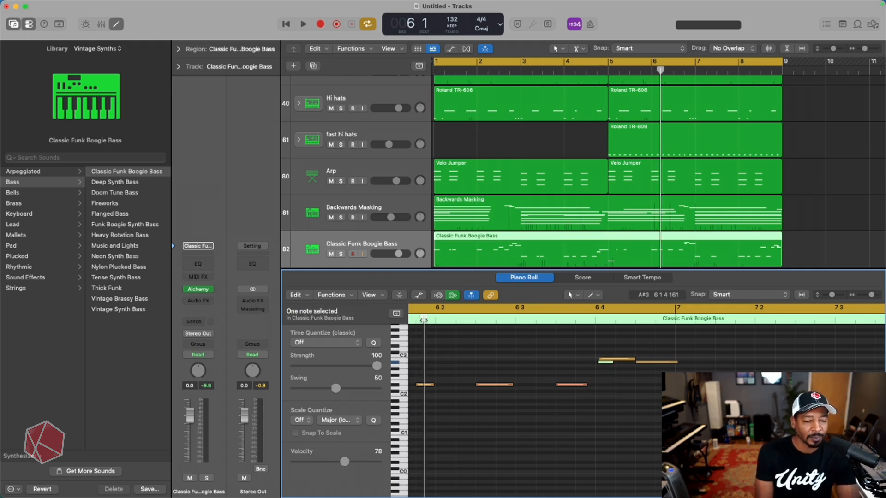
pyautogui.press('space')
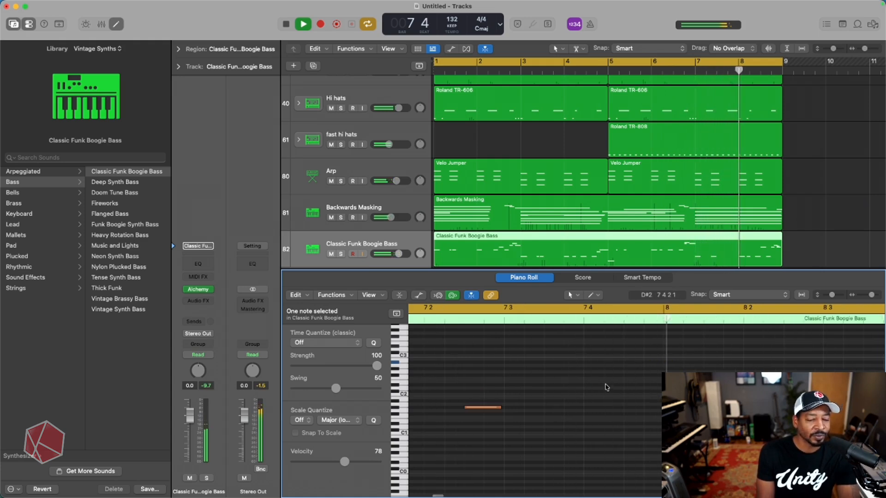
pyautogui.press('space')
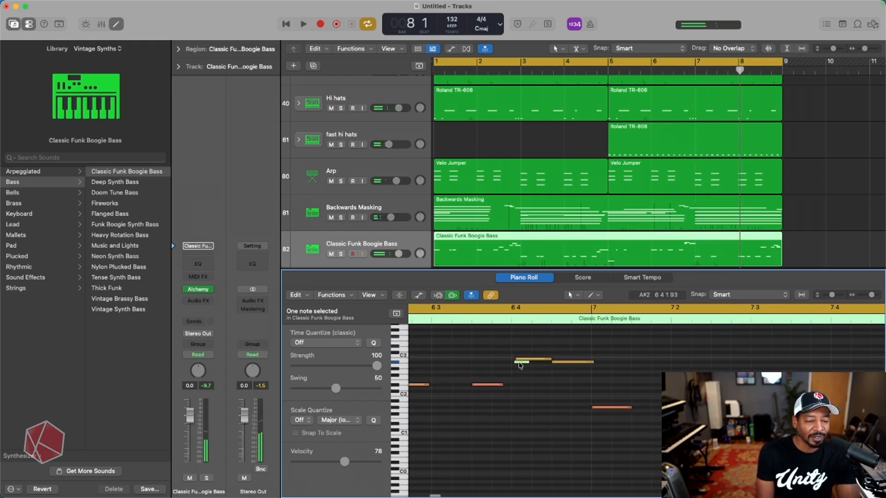
pyautogui.moveTo(520, 366); pyautogui.dragTo(513, 365)
pyautogui.scroll(-5, 513, 363)
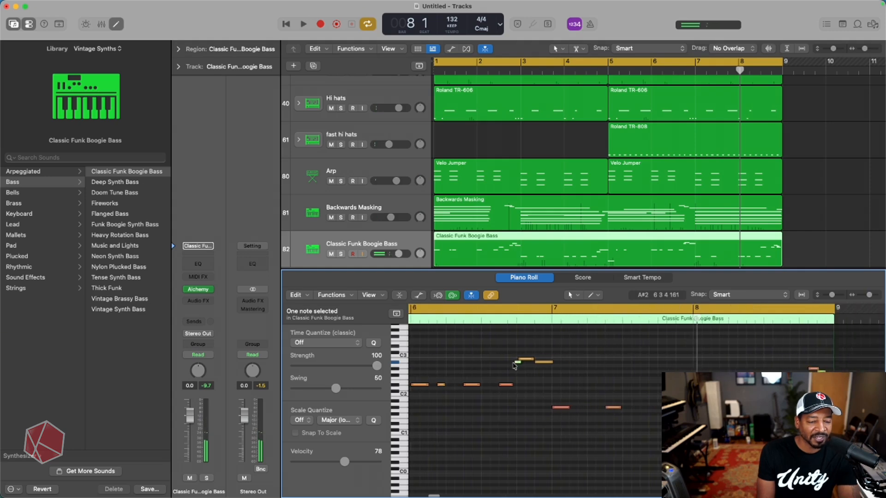
# - Play back the edited bass line with the beat and close the Piano Roll
pyautogui.hscroll(-4, 514, 364)
pyautogui.hscroll(1, 515, 365)
pyautogui.doubleClick(451, 323)
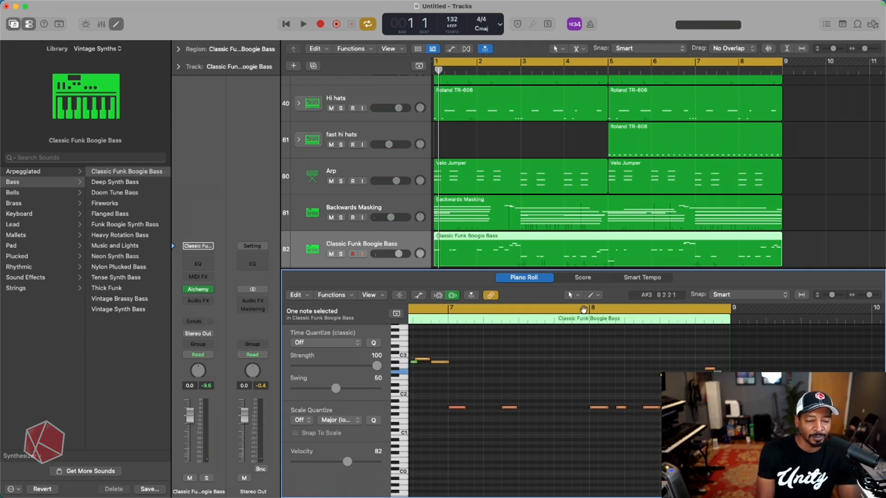
pyautogui.doubleClick(575, 322)
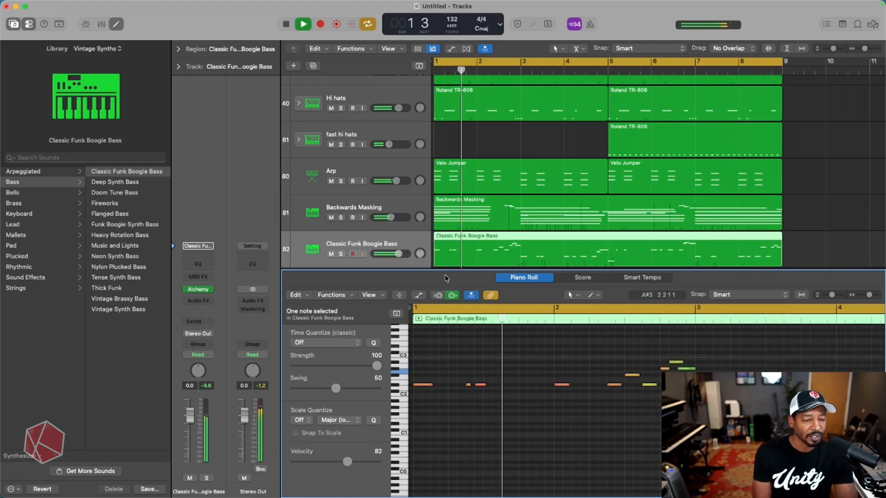
pyautogui.press('x')
pyautogui.press('x')
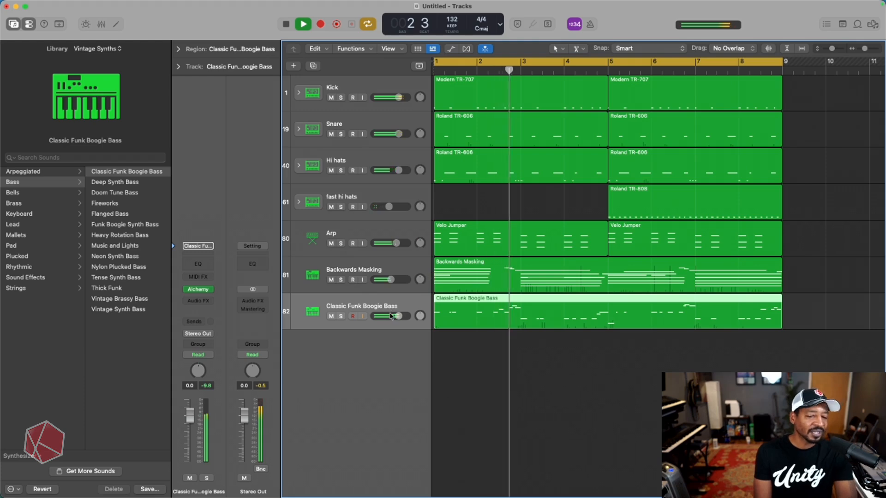
# - Lower the Classic Funk Boogie Bass track volume to -2.9 dB while playing the beat from the beginning
pyautogui.moveTo(399, 316); pyautogui.dragTo(393, 316)
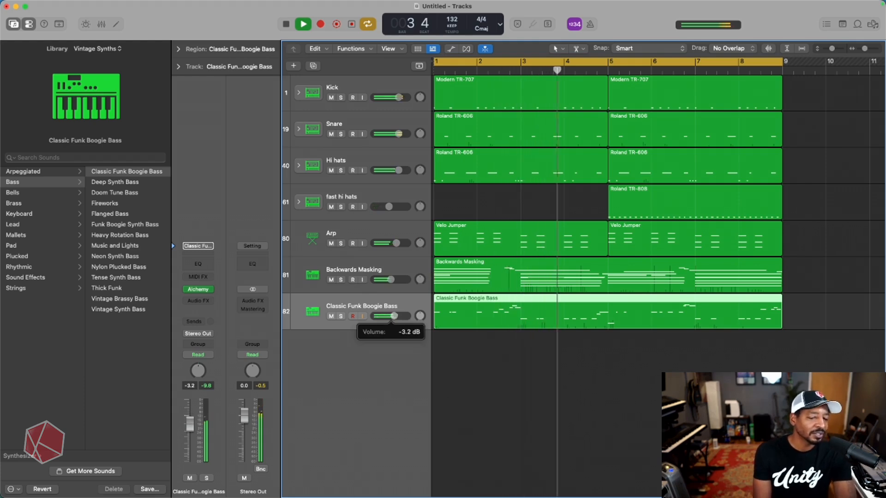
pyautogui.press('space')
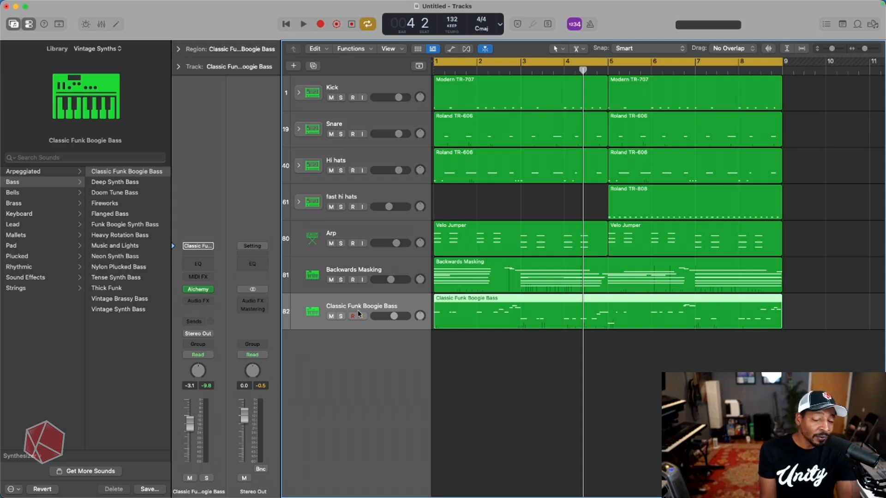
pyautogui.press('Return')
pyautogui.press('space')
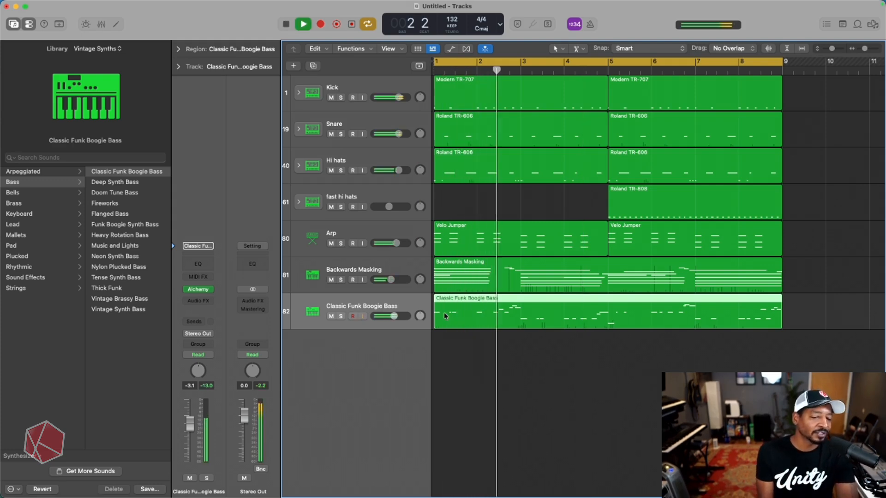
pyautogui.scroll(-2, 445, 316)
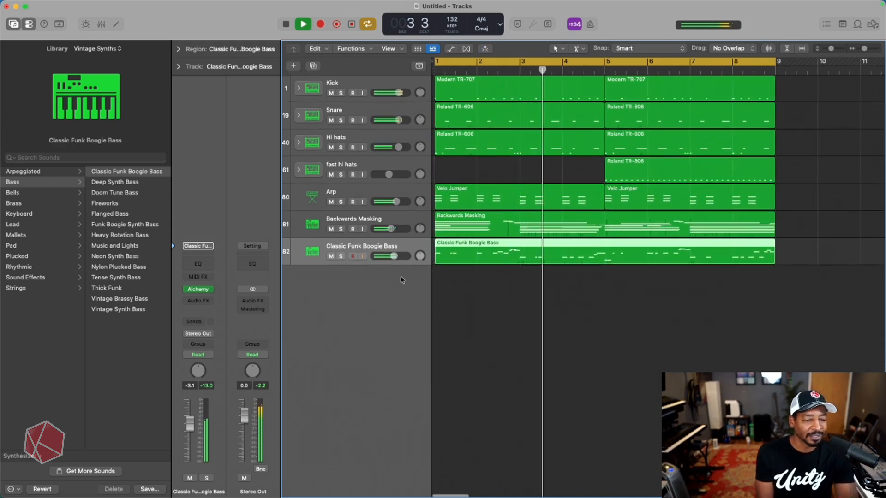
pyautogui.moveTo(393, 256); pyautogui.dragTo(395, 256)
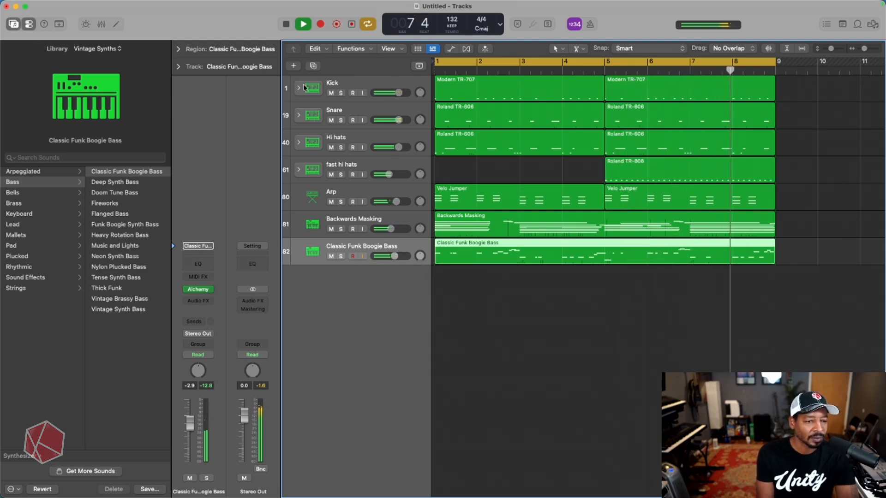
# - Split the Classic Funk Boogie Bass region at bar 5, keeping the notes that cross the split point
pyautogui.scroll(-3, 517, 179)
pyautogui.scroll(2, 514, 184)
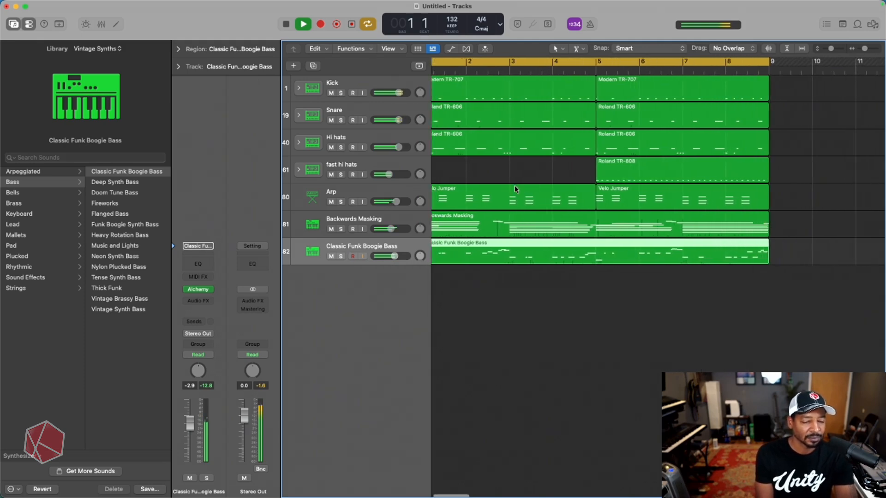
pyautogui.keyDown('super'); pyautogui.click(599, 245); pyautogui.keyUp('super')
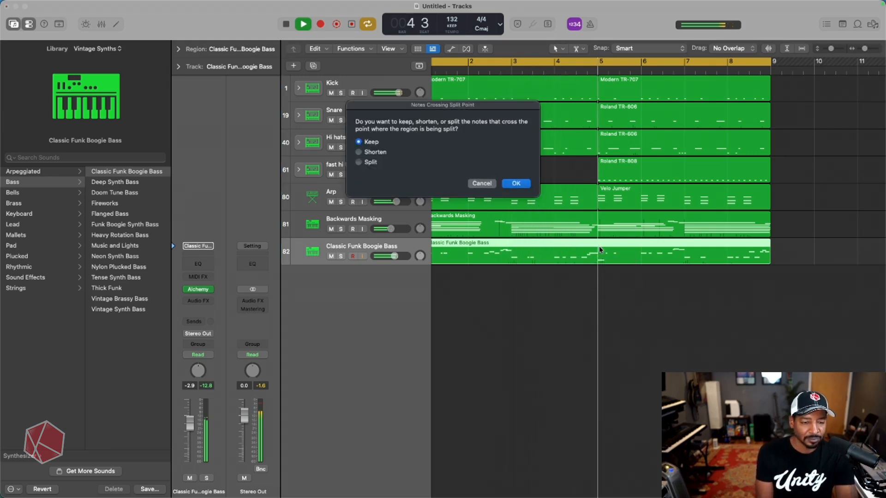
pyautogui.click(515, 184)
# - Copy the regions of all tracks from bars 1–8 into bars 9–16, extend the cycle range to bar 17 and play the arrangement
pyautogui.scroll(-3, 596, 277)
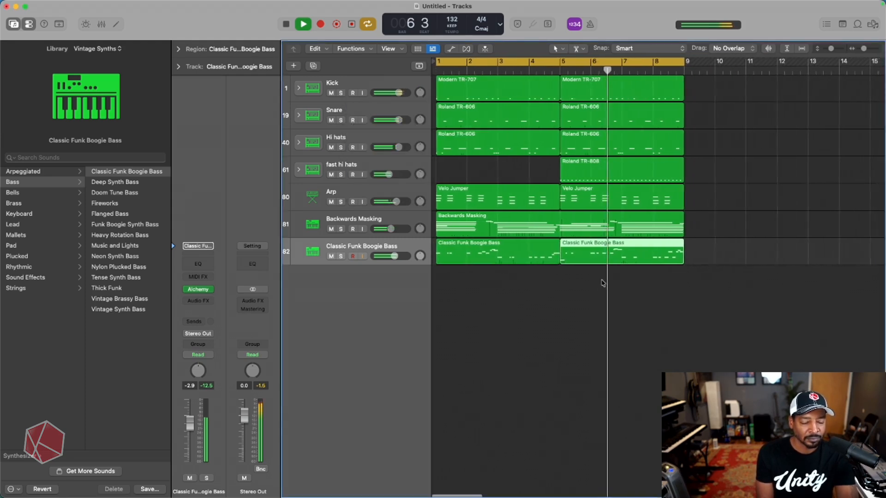
pyautogui.hscroll(3, 597, 282)
pyautogui.hscroll(-4, 538, 275)
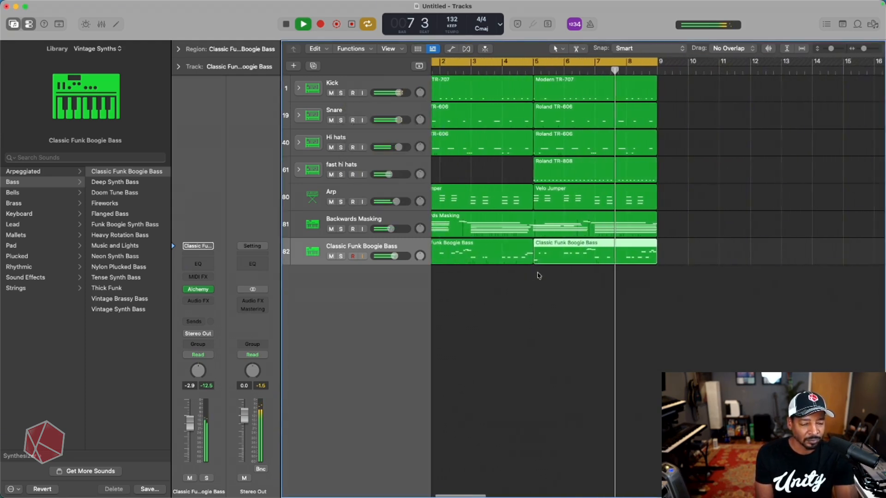
pyautogui.hscroll(-2, 535, 274)
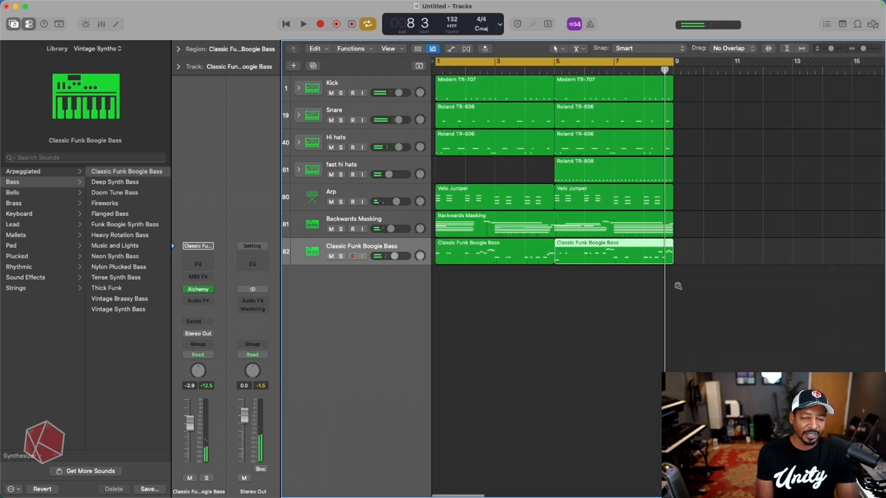
pyautogui.scroll(-2, 678, 286)
pyautogui.moveTo(682, 288); pyautogui.dragTo(440, 88)
pyautogui.scroll(-3, 462, 89)
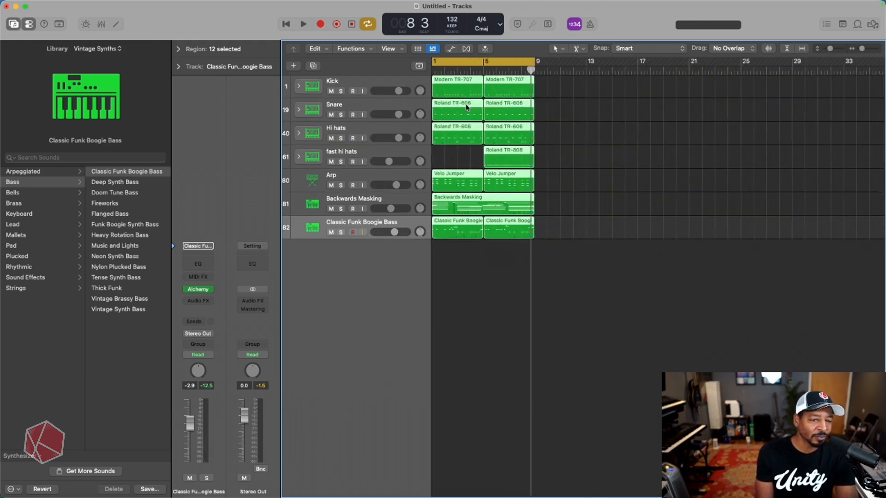
pyautogui.moveTo(620, 261); pyautogui.dragTo(412, 71)
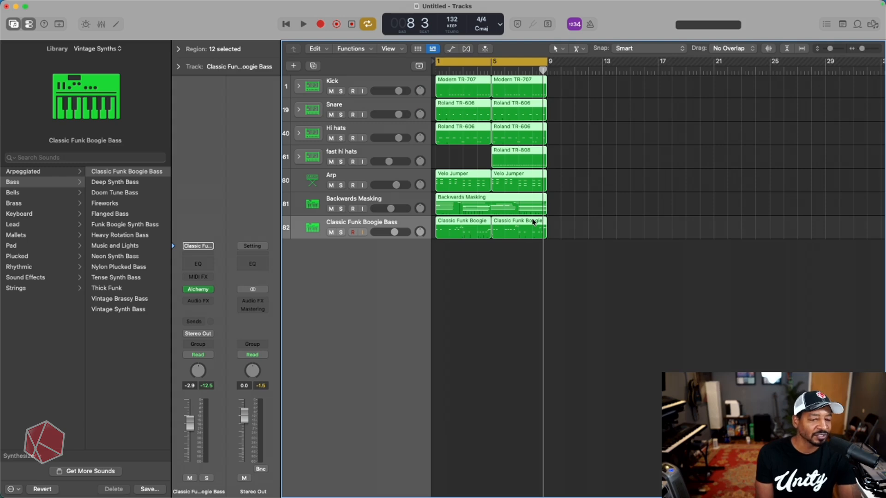
pyautogui.press('super+r')
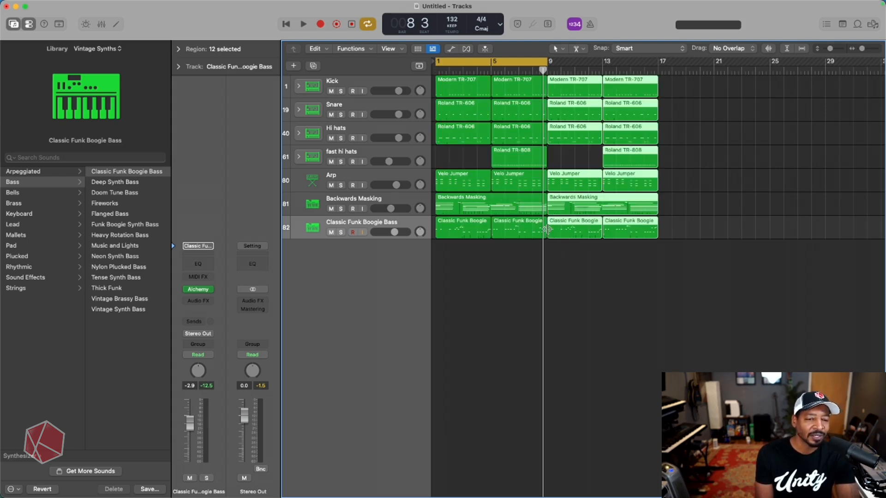
pyautogui.press('super+z')
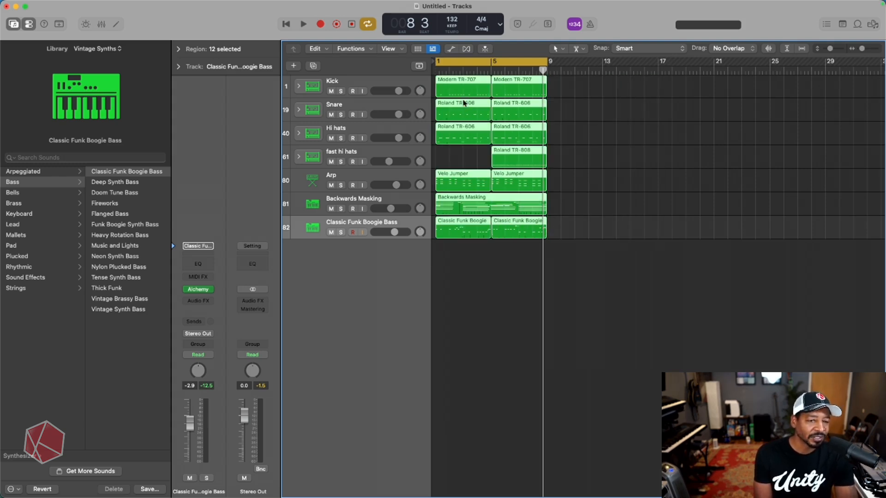
pyautogui.moveTo(467, 82); pyautogui.dragTo(656, 70)
pyautogui.press('space')
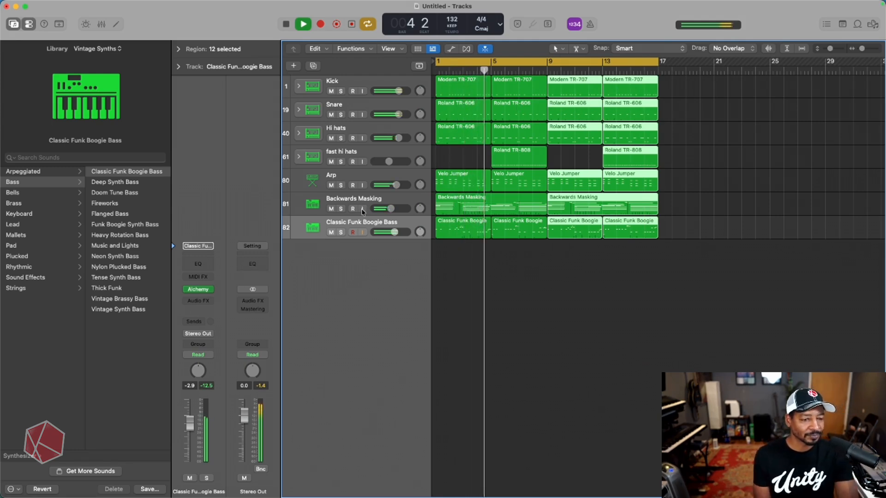
# - Create a new software instrument track and audition the Plucked Nylon Guitar and Plucking Echoes sounds from the Plucked synthesizer category
pyautogui.click(293, 66)
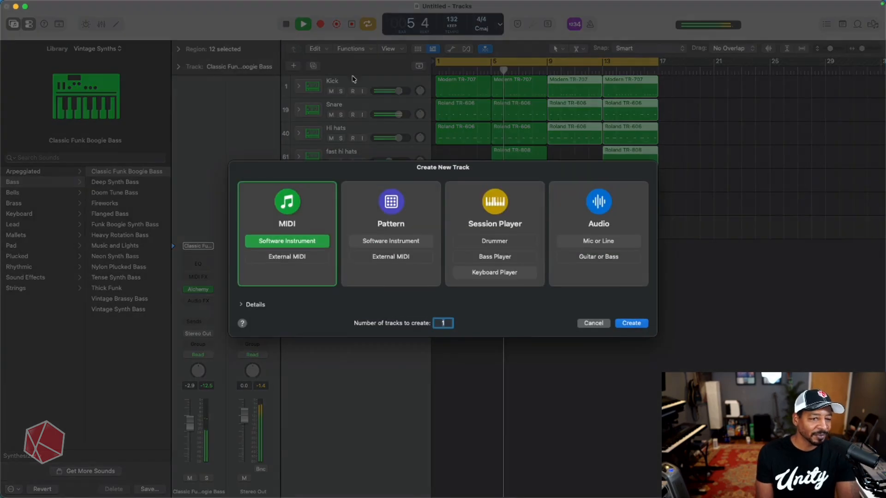
pyautogui.click(631, 323)
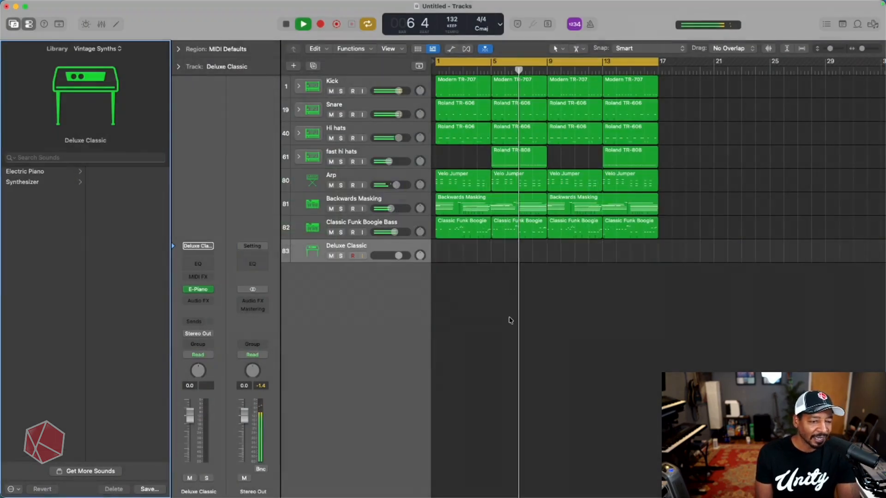
pyautogui.click(19, 182)
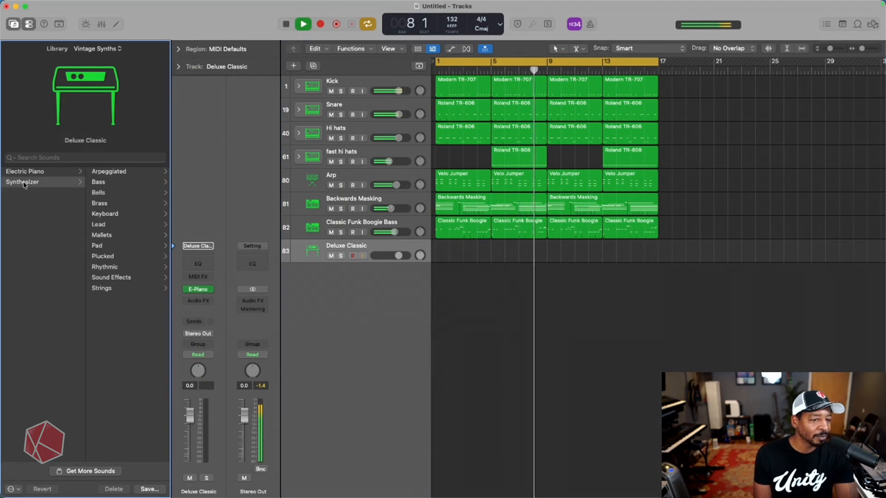
pyautogui.click(119, 257)
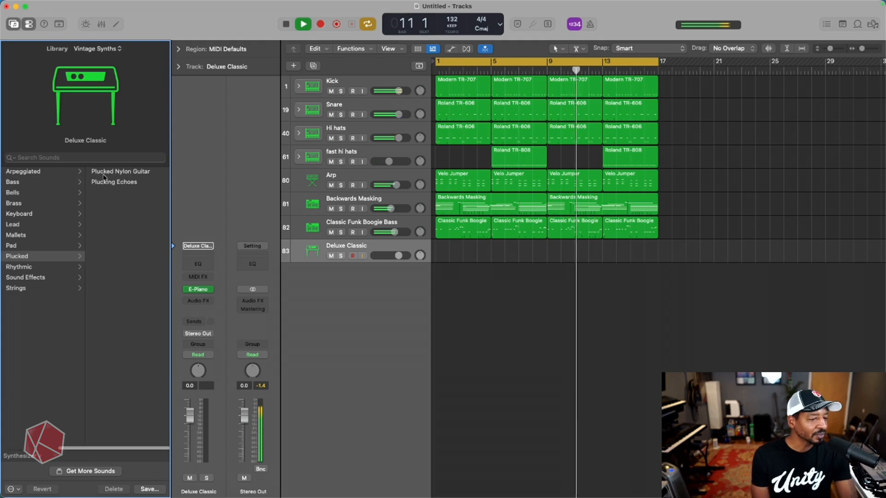
pyautogui.click(107, 175)
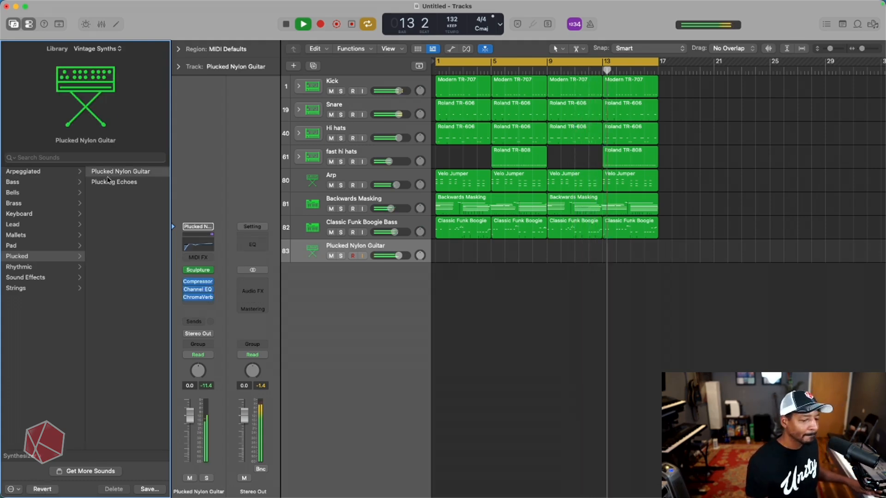
pyautogui.click(108, 183)
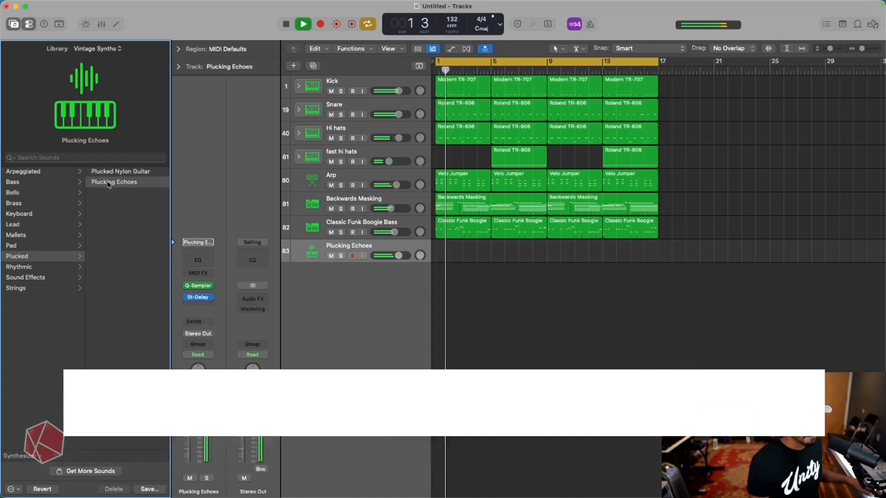
# - Audition sounds from the Lead synthesizer category on the new track, stepping from Ambient Lead through Dark Chords and Funk Spike to Gritty Lead
pyautogui.click(44, 225)
pyautogui.click(109, 189)
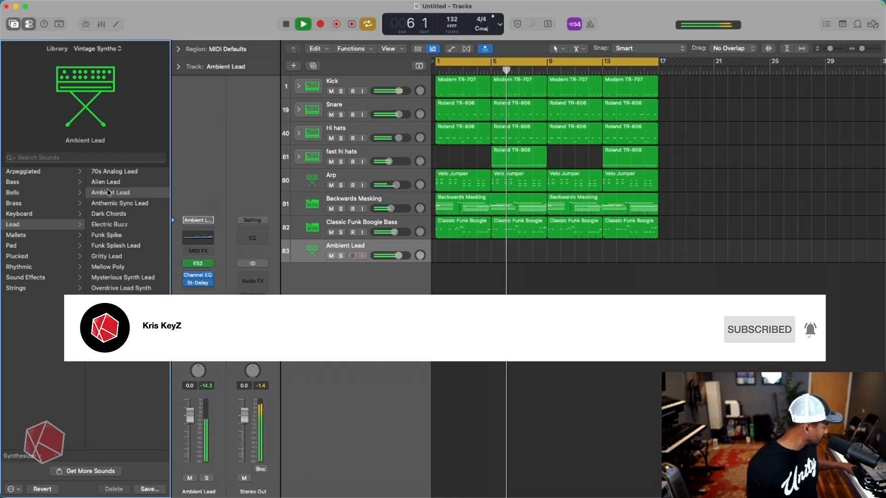
pyautogui.press('Down')
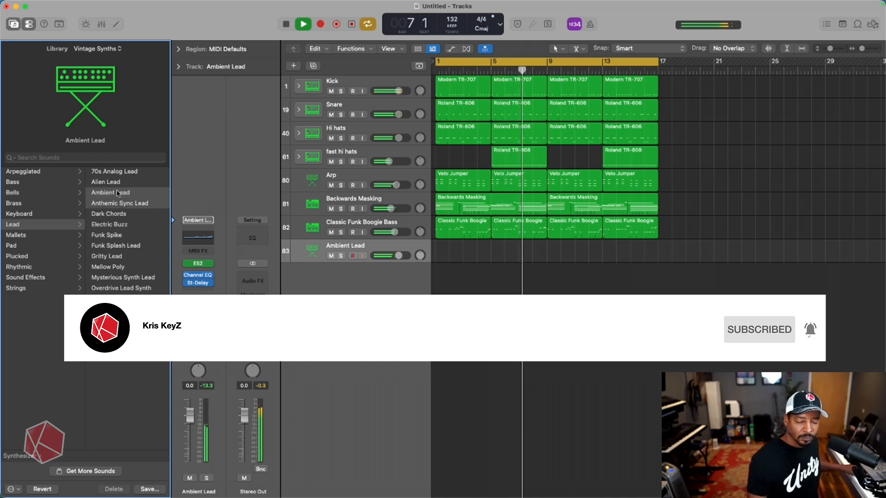
pyautogui.press('Down')
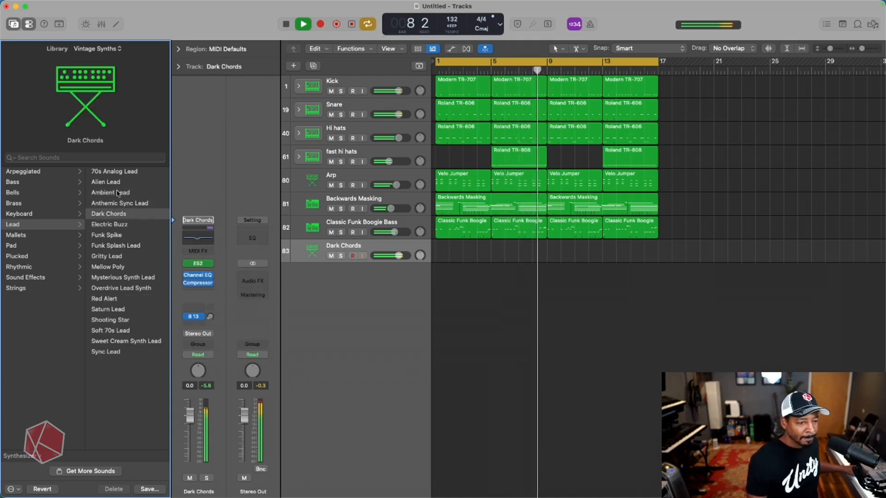
pyautogui.press('Down')
pyautogui.press('Down')
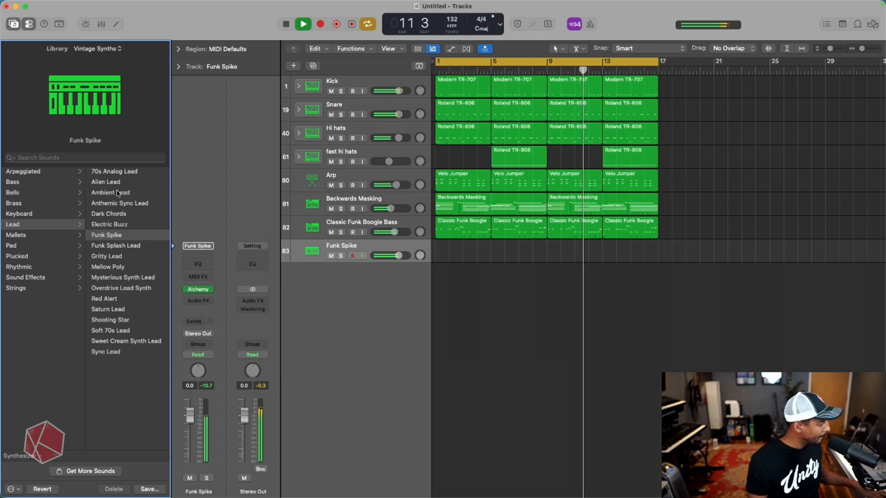
pyautogui.press('Down')
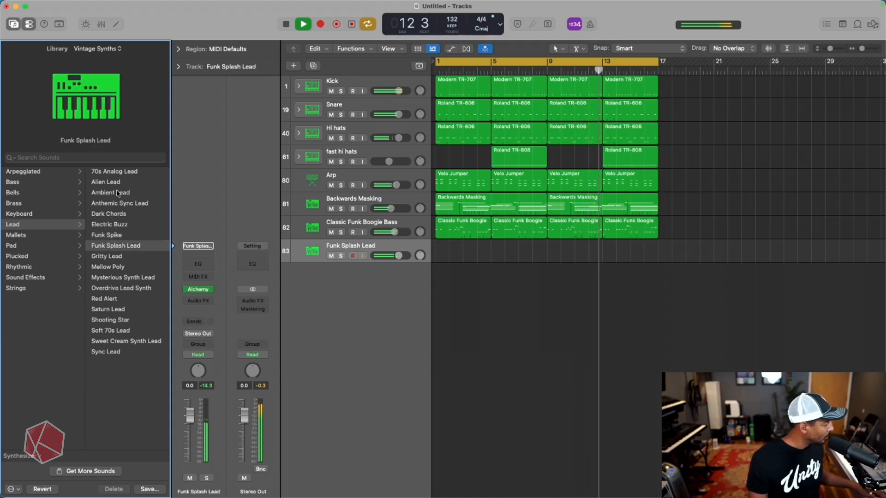
pyautogui.press('Down')
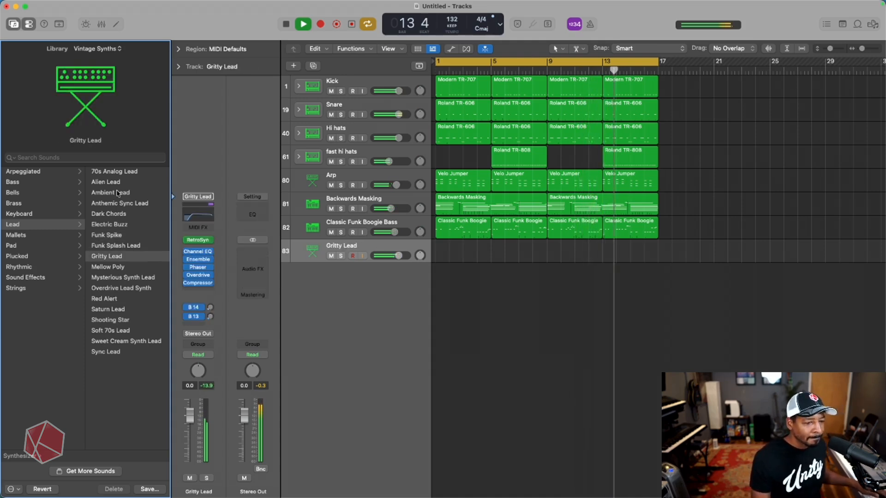
# - Choose the Funk Splash Lead sound and record a lead part starting just before bar 9
pyautogui.press('Up')
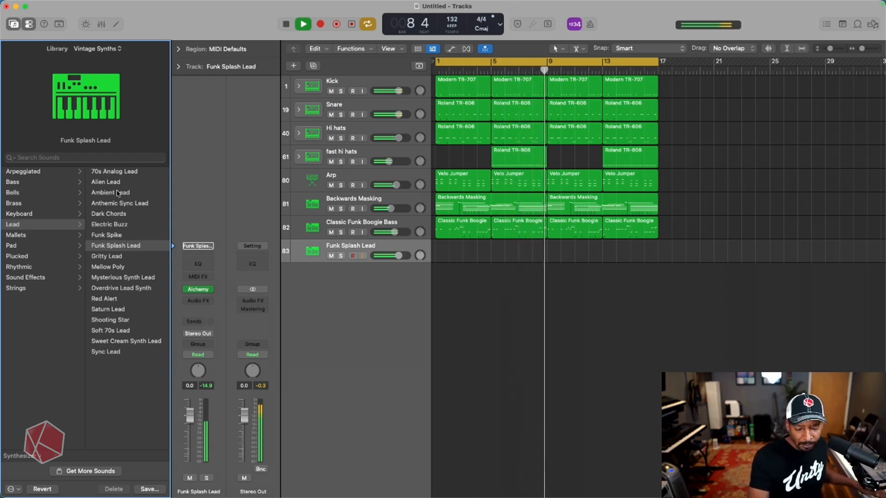
pyautogui.press('r')
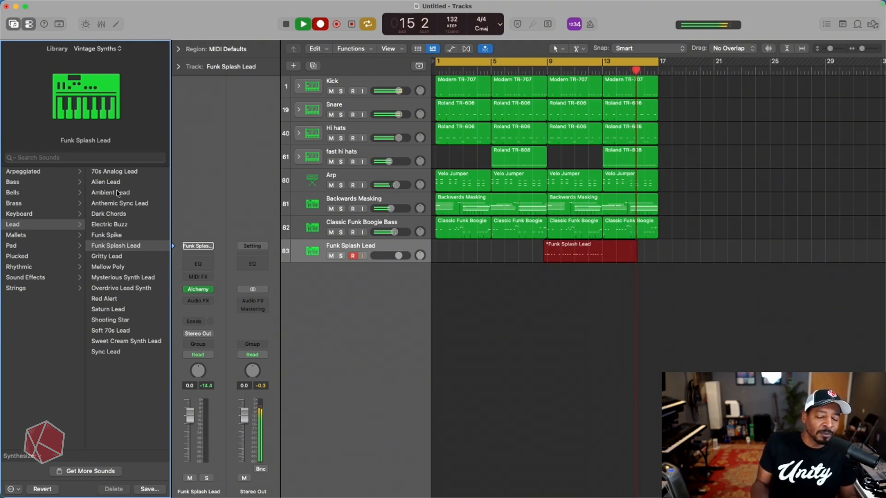
pyautogui.press('r')
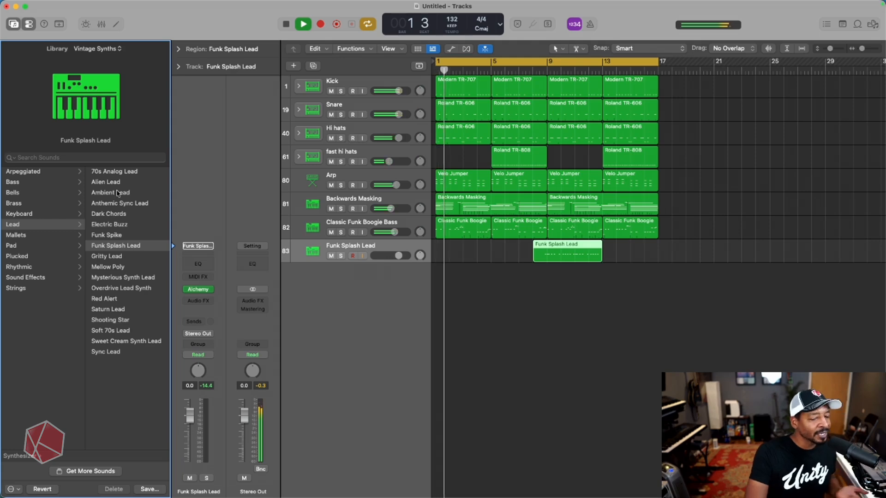
pyautogui.press('r')
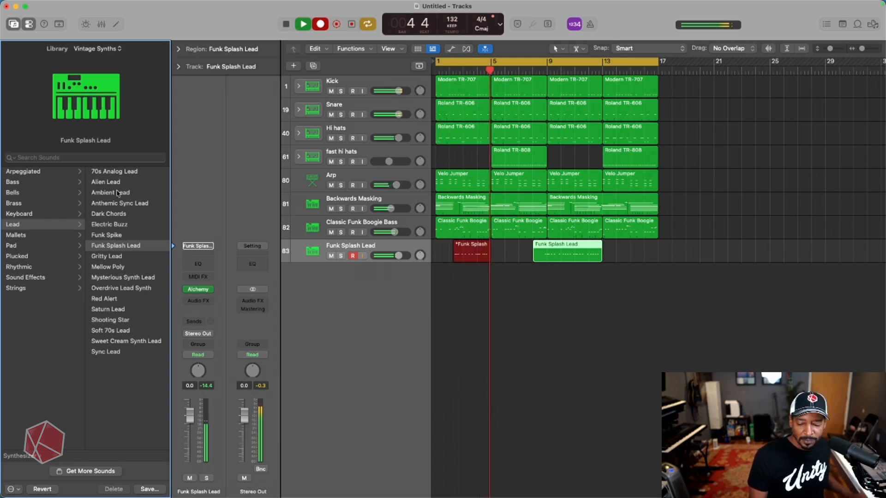
pyautogui.press('r')
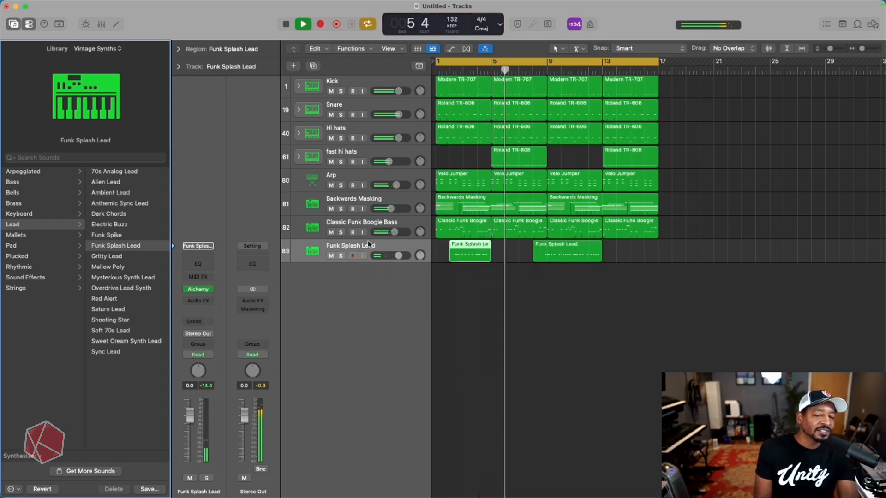
pyautogui.click(462, 256)
pyautogui.press('Delete')
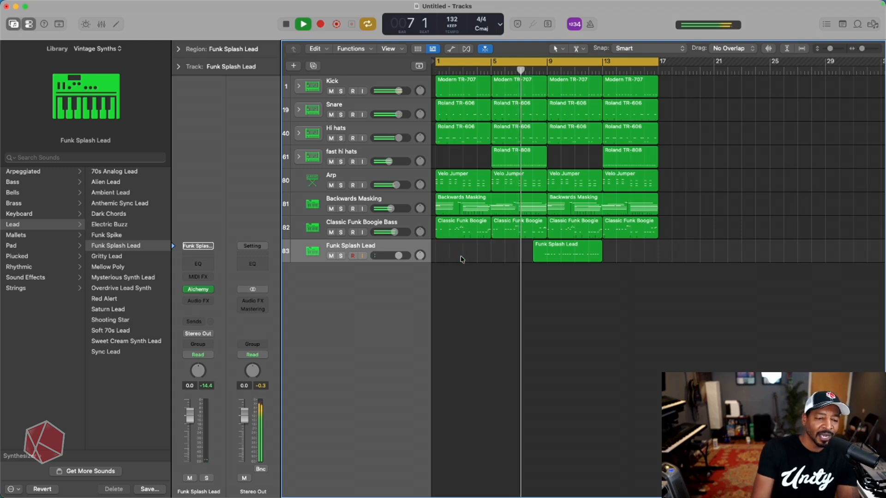
# - Split the recorded Funk Splash Lead region at bar 9 and delete the piece before the split
pyautogui.keyDown('super'); pyautogui.click(547, 248); pyautogui.keyUp('super')
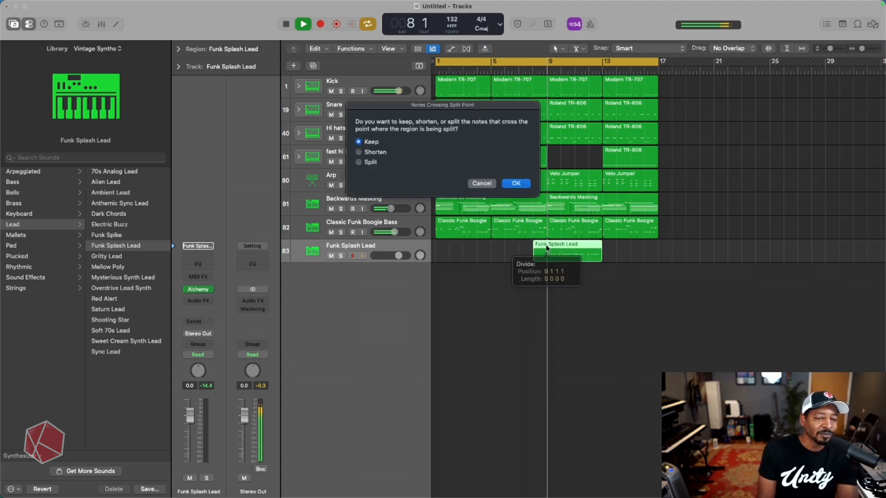
pyautogui.click(485, 186)
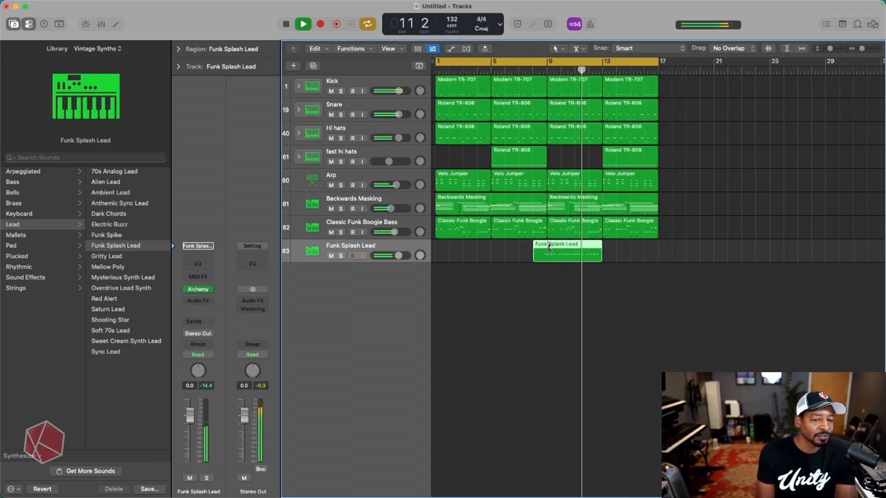
pyautogui.click(548, 250)
pyautogui.press('Delete')
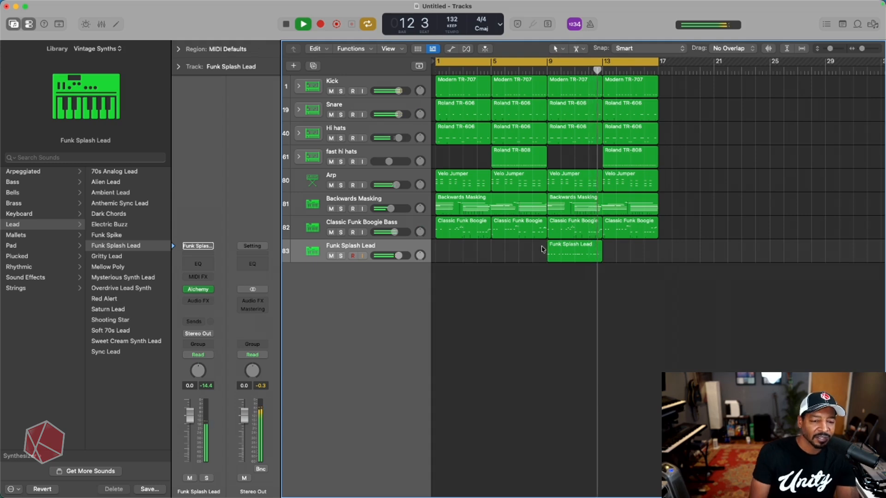
# - Move the Funk Splash Lead region from bar 9 to bar 1 and play the arrangement from the beginning
pyautogui.moveTo(560, 252); pyautogui.dragTo(460, 255)
pyautogui.press('space')
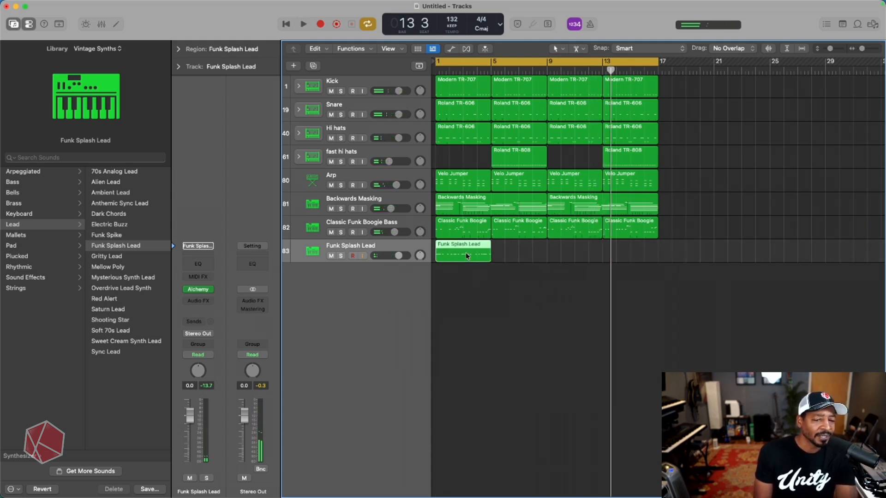
pyautogui.press('Return')
pyautogui.press('space')
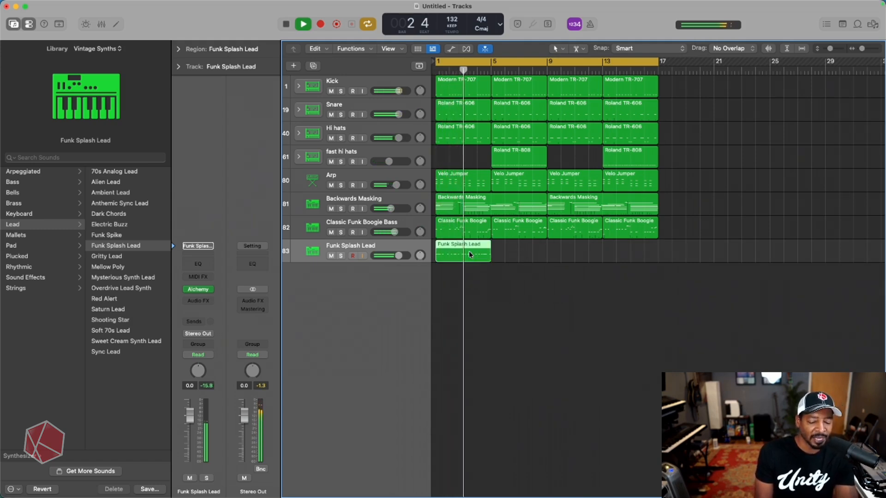
# - Repeat the Funk Splash Lead region three times so the lead fills bars 1 to 16
pyautogui.press('super+r')
pyautogui.press('super+r')
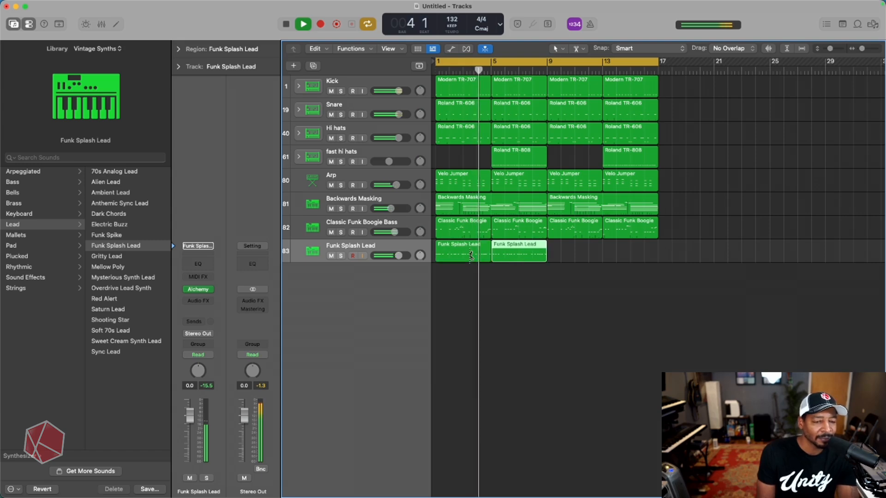
pyautogui.press('super+r')
pyautogui.click(476, 273)
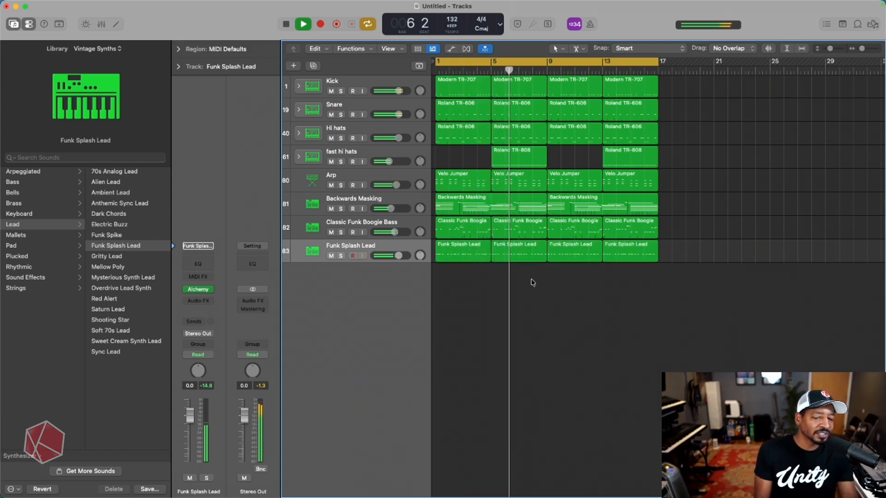
# - Delete the two Funk Splash Lead regions in bars 1–8, leaving the lead only in the second half
pyautogui.click(536, 251)
pyautogui.press('Delete')
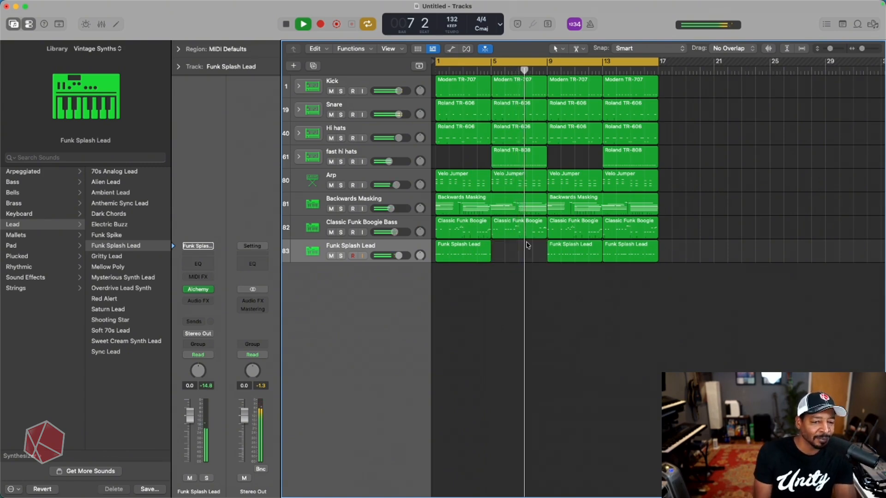
pyautogui.click(475, 256)
pyautogui.press('Delete')
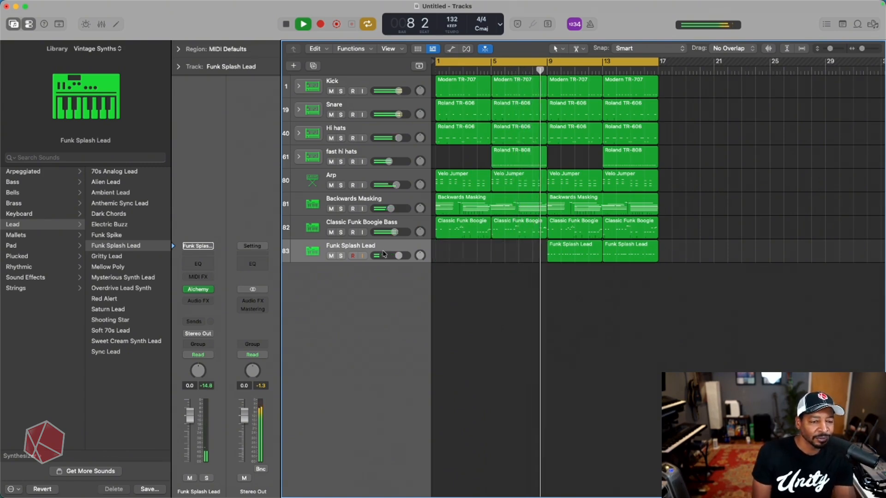
# - Balance the mix: lower the Funk Splash Lead track to -8.6 dB, pan it +10, and slightly raise the Arp, Backwards Masking and bass volumes
pyautogui.doubleClick(374, 246)
pyautogui.click(397, 262)
pyautogui.moveTo(398, 256); pyautogui.dragTo(400, 186)
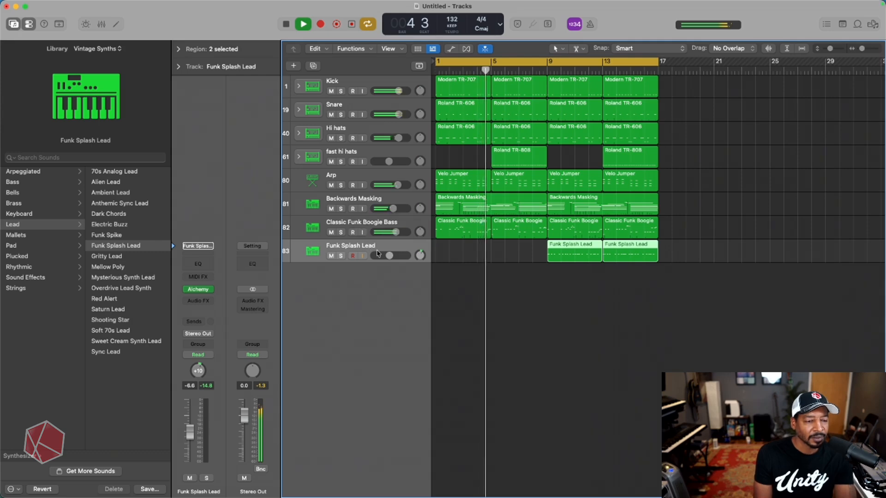
pyautogui.moveTo(387, 256); pyautogui.dragTo(385, 258)
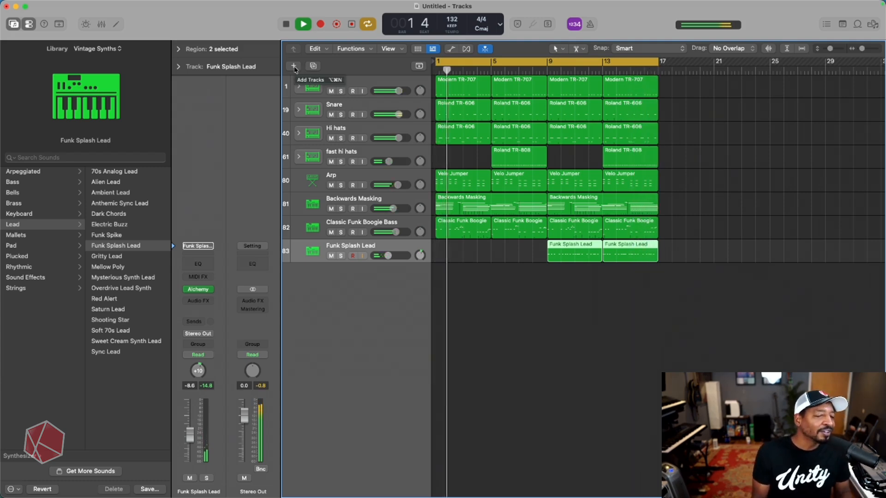
# - Stop playback, replay the arrangement from the beginning and enlarge the sixteen bars in the timeline
pyautogui.press('space')
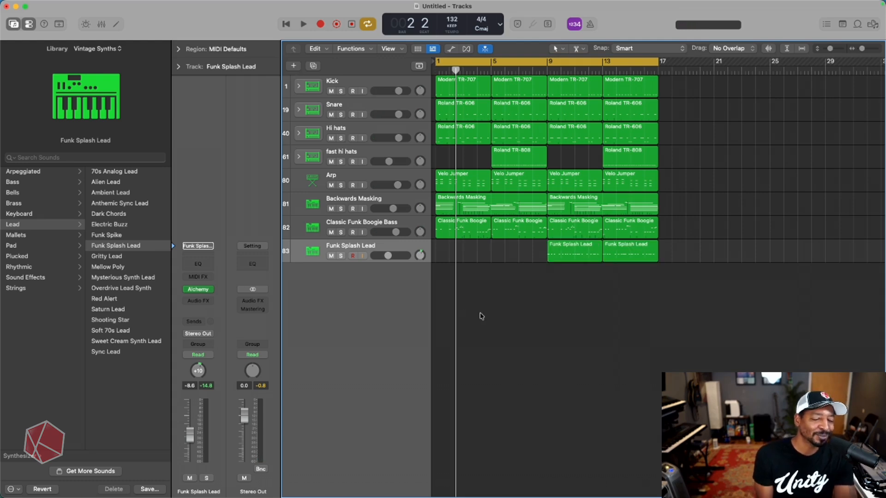
pyautogui.press('space')
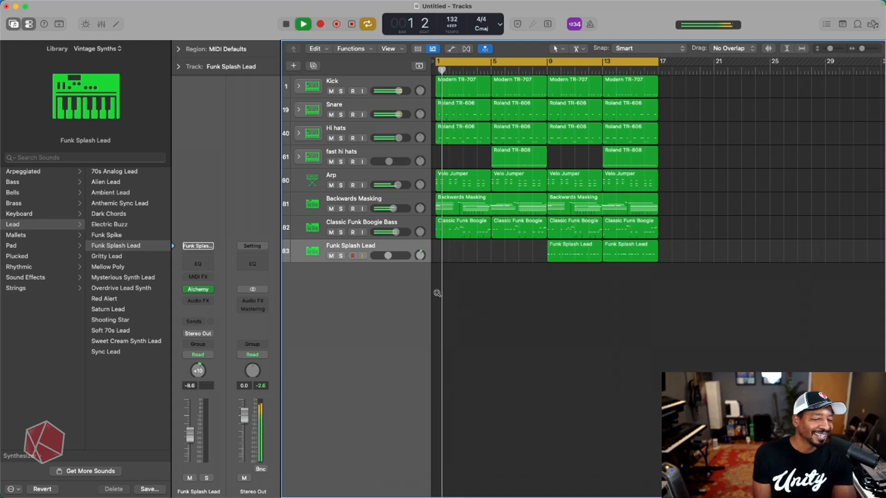
pyautogui.scroll(1, 437, 294)
pyautogui.scroll(2, 437, 293)
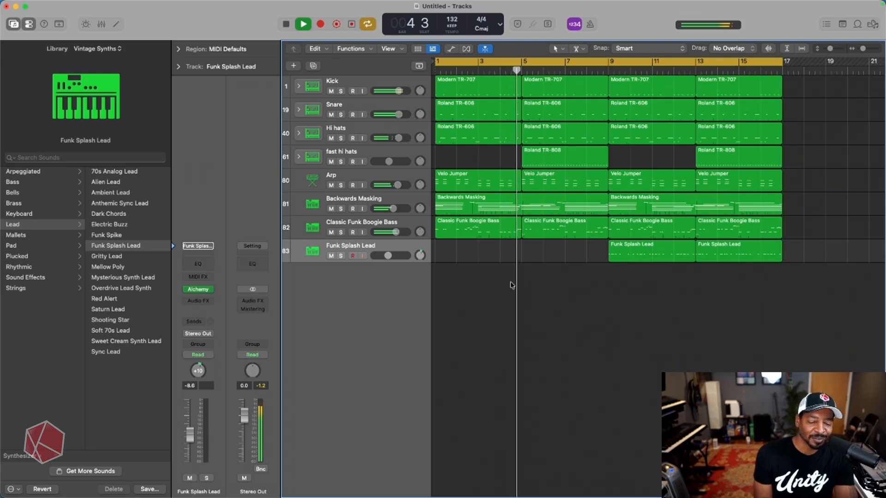
# - Duplicate the Funk Splash Lead track and audition the Classic Pad, Cloud Diving and Drifting Away pad sounds on the new track
pyautogui.scroll(2, 503, 284)
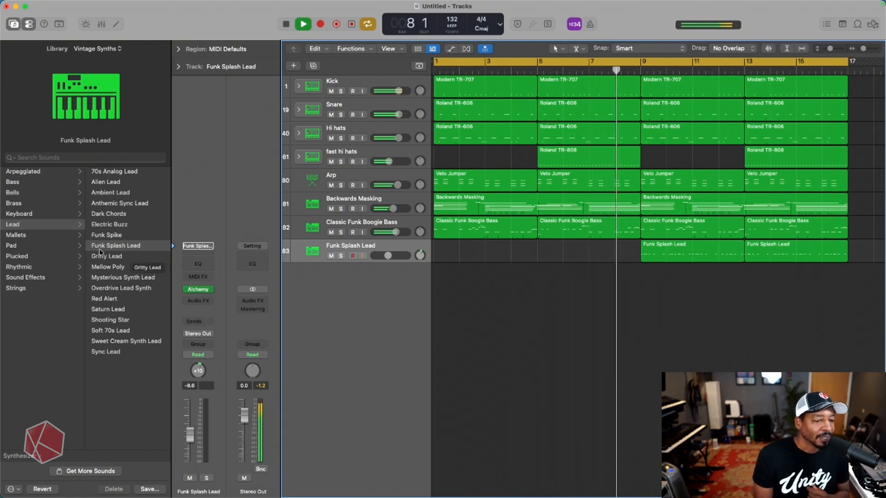
pyautogui.click(314, 66)
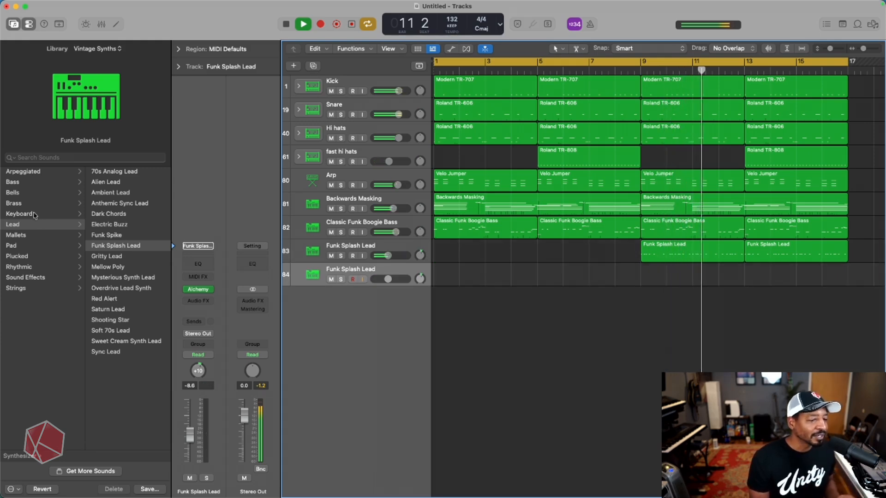
pyautogui.click(32, 246)
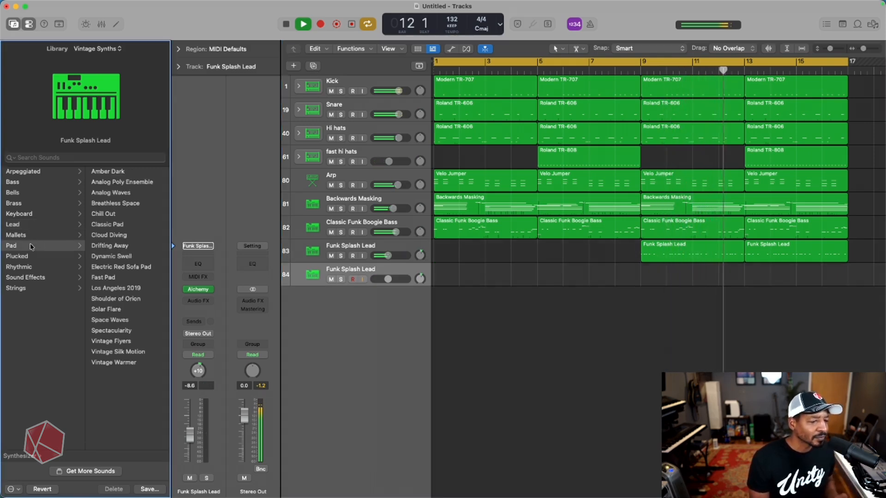
pyautogui.click(123, 225)
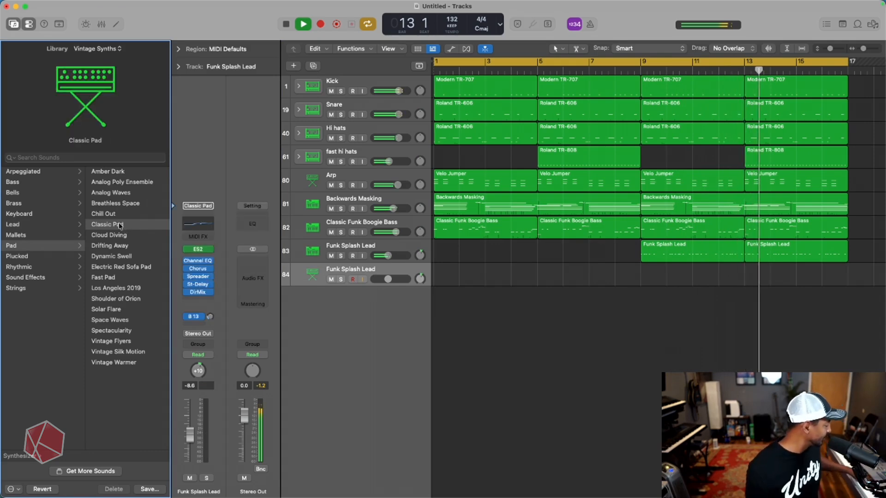
pyautogui.press('Down')
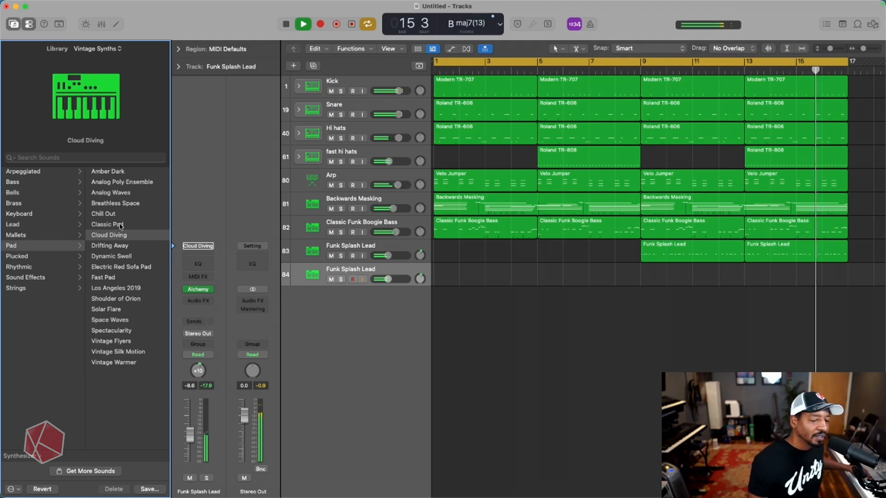
pyautogui.press('Down')
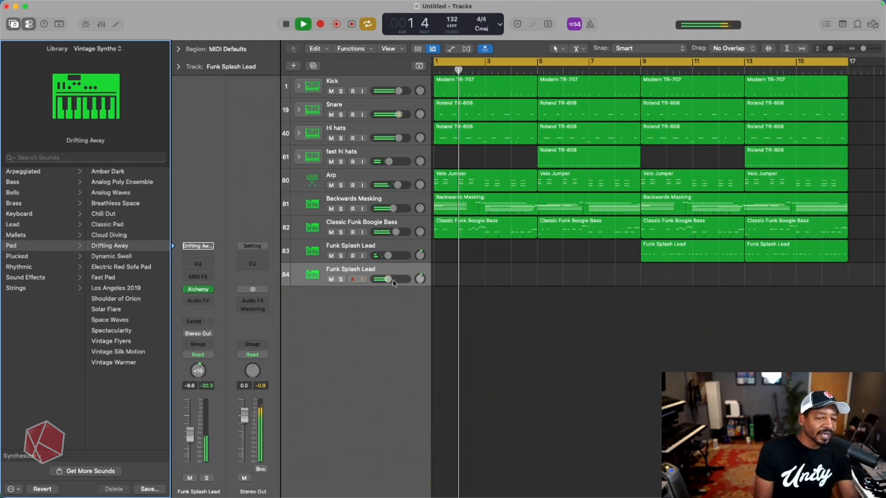
pyautogui.press('space')
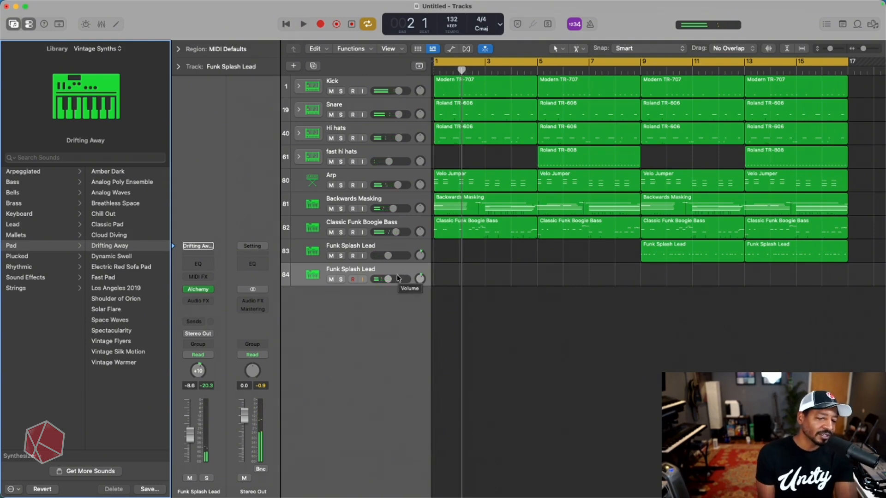
# - Reset the new track's pan to centre and volume to 0.0 dB, and try out the Dynamic Swell pad on it
pyautogui.click(363, 251)
pyautogui.click(383, 279)
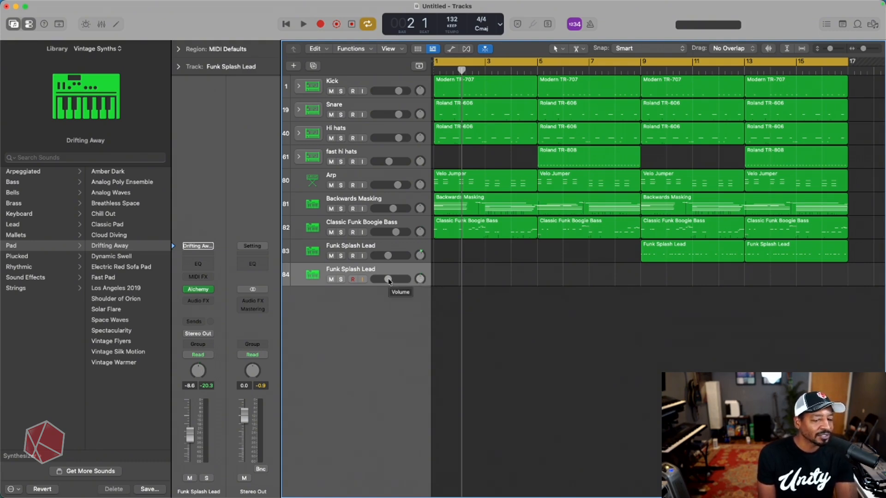
pyautogui.keyDown('alt'); pyautogui.click(388, 279); pyautogui.keyUp('alt')
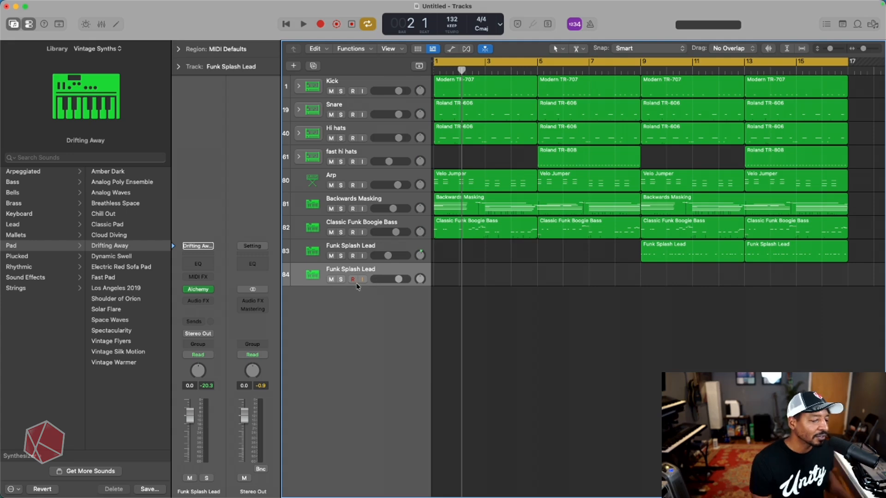
pyautogui.click(114, 258)
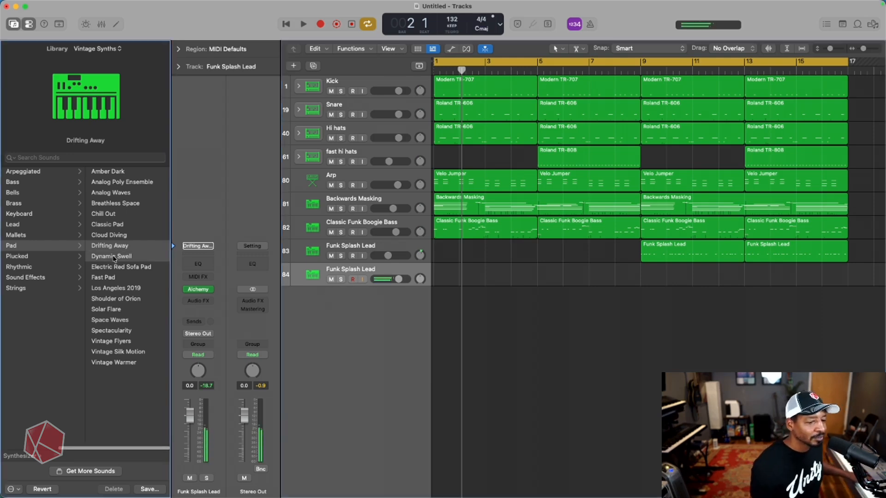
pyautogui.press('space')
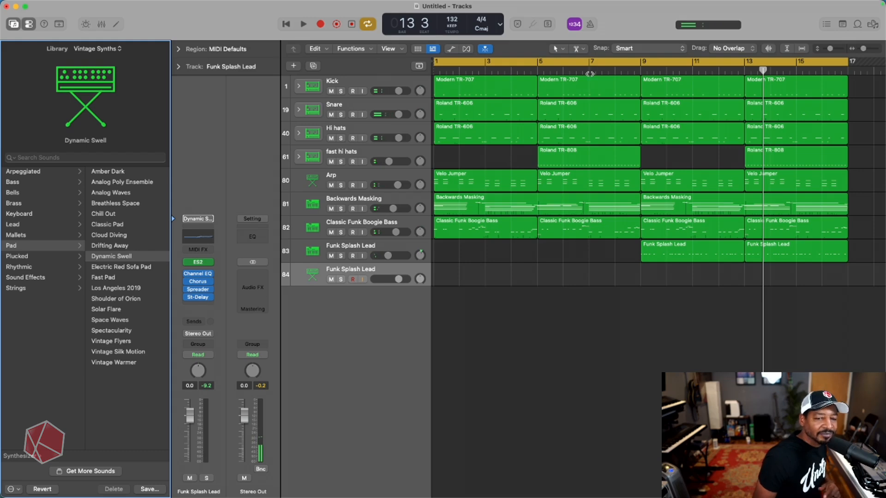
# - Set the cycle range to bars 9–17 and record the pad chords on the new track
pyautogui.click(629, 62)
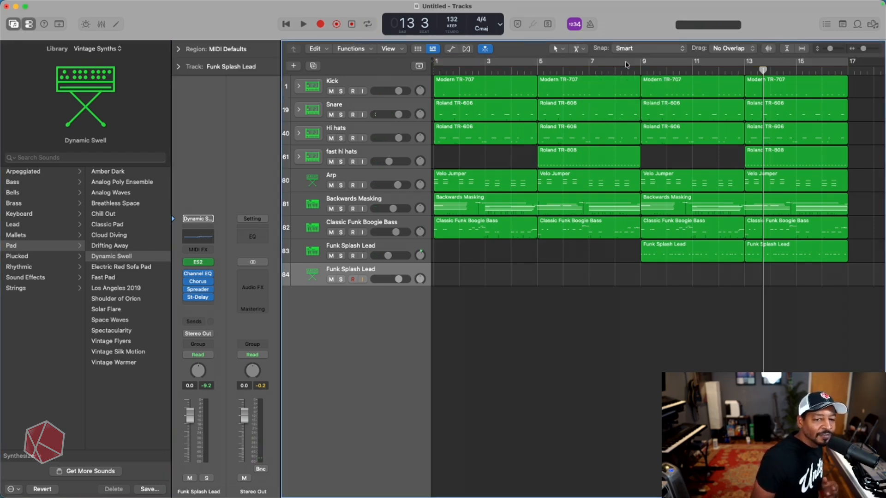
pyautogui.moveTo(640, 64); pyautogui.dragTo(837, 65)
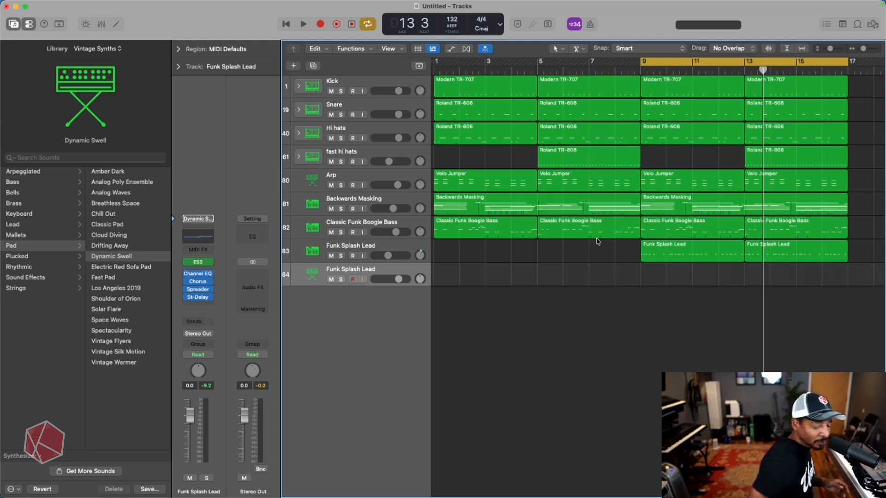
pyautogui.press('r')
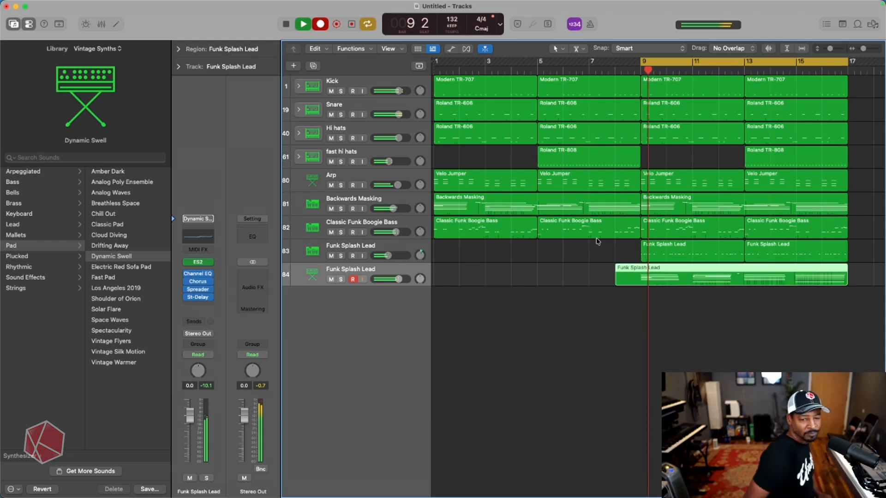
pyautogui.press('r')
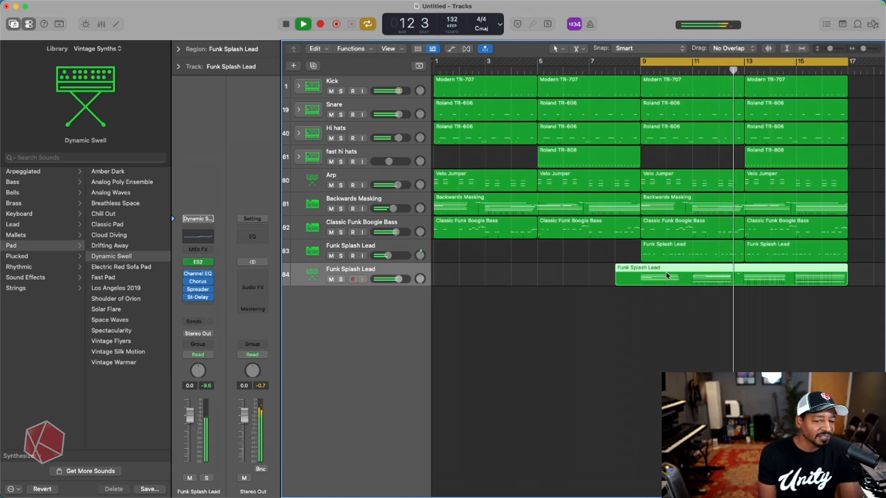
# - Open the recorded pad region in the Piano Roll and shift the first chord's six notes earlier so its top note starts on bar 9
pyautogui.click(663, 294)
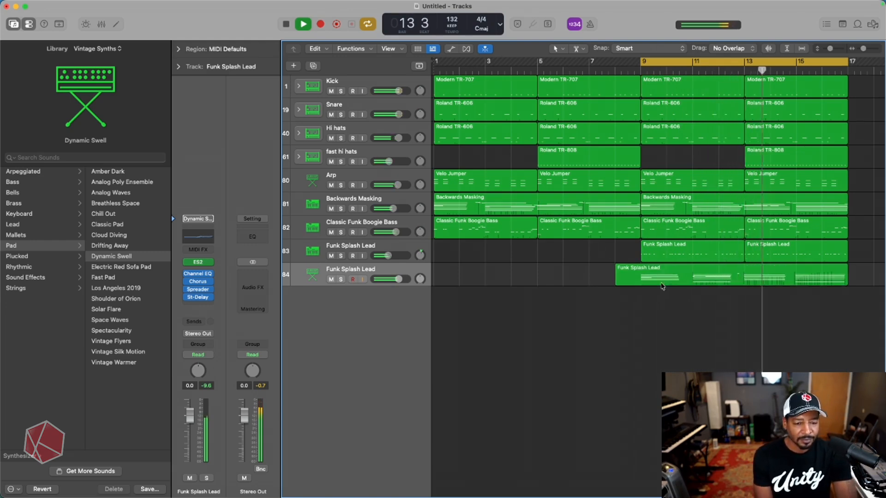
pyautogui.press('space')
pyautogui.click(660, 286)
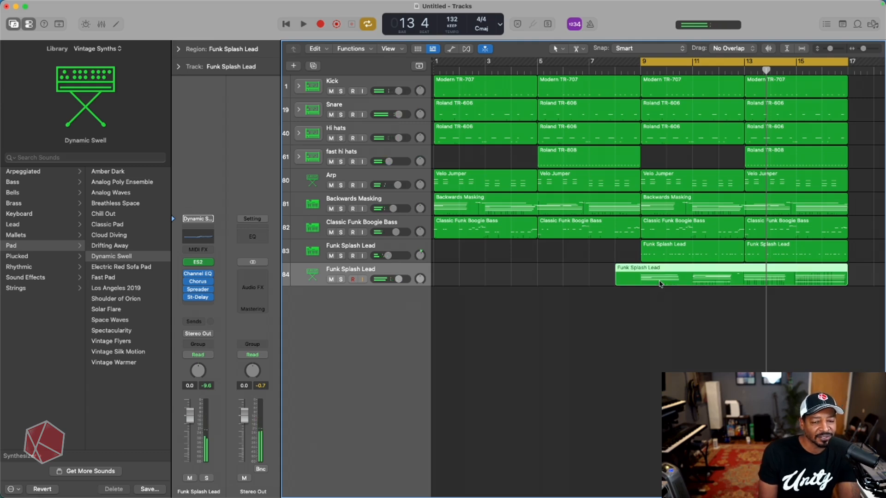
pyautogui.doubleClick(660, 285)
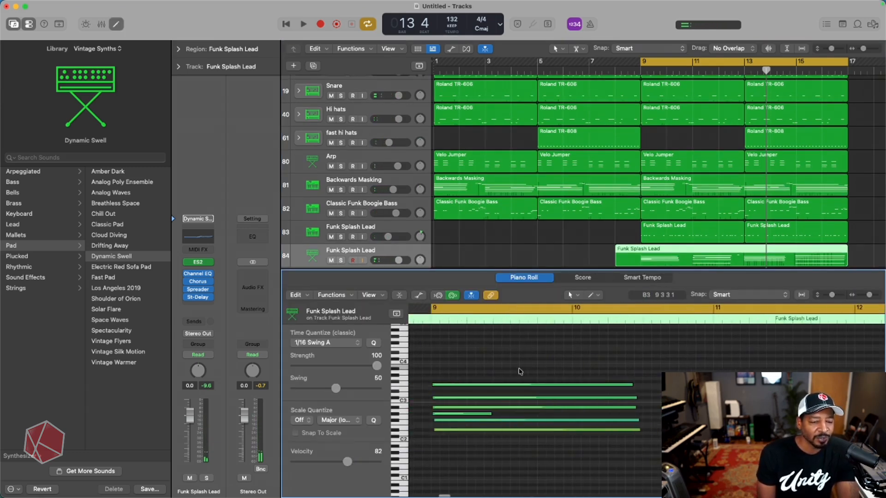
pyautogui.hscroll(-3, 520, 371)
pyautogui.moveTo(539, 384)
pyautogui.mouseDown()
pyautogui.moveTo(529, 386)
pyautogui.moveTo(539, 387)
pyautogui.mouseUp()
pyautogui.hscroll(-2, 539, 386)
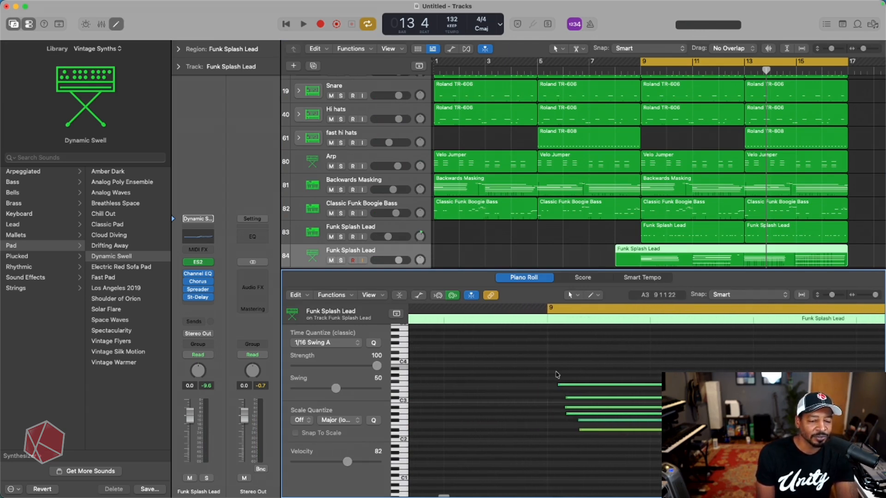
pyautogui.moveTo(582, 439); pyautogui.dragTo(558, 385)
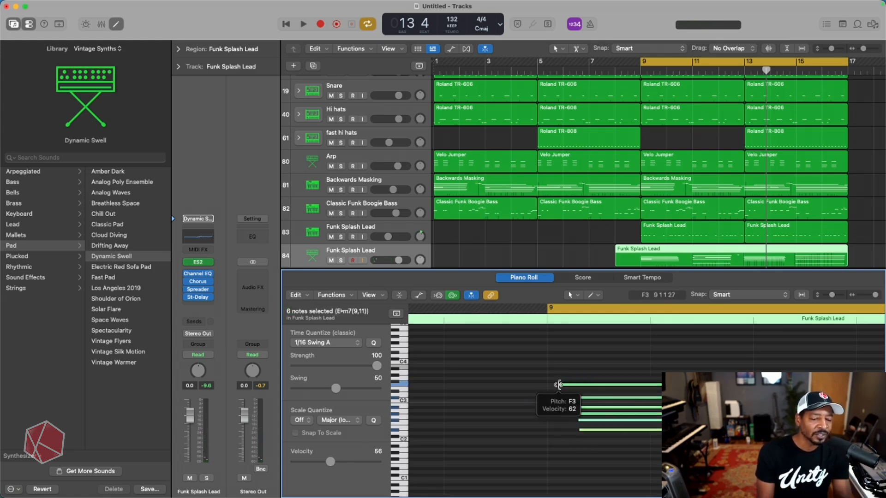
pyautogui.moveTo(610, 445); pyautogui.dragTo(550, 391)
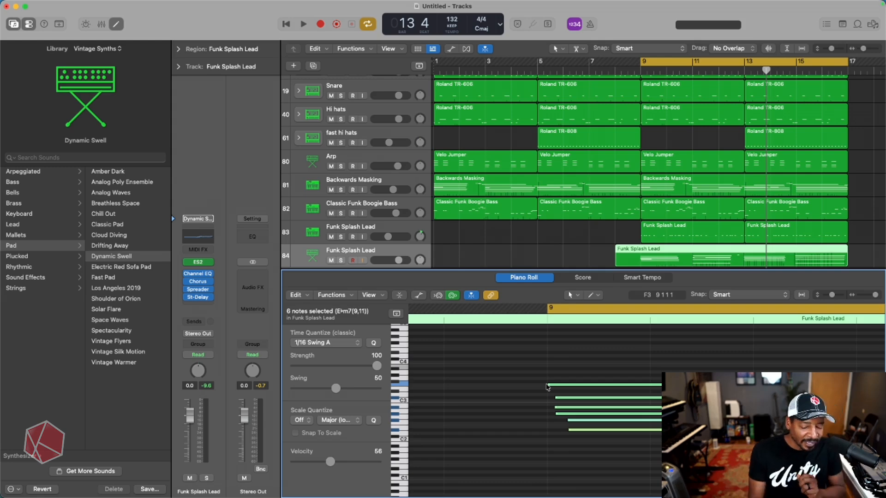
# - Play back the edited pad part in the full arrangement view and lower the pad track's volume to -2.0 dB
pyautogui.press('space')
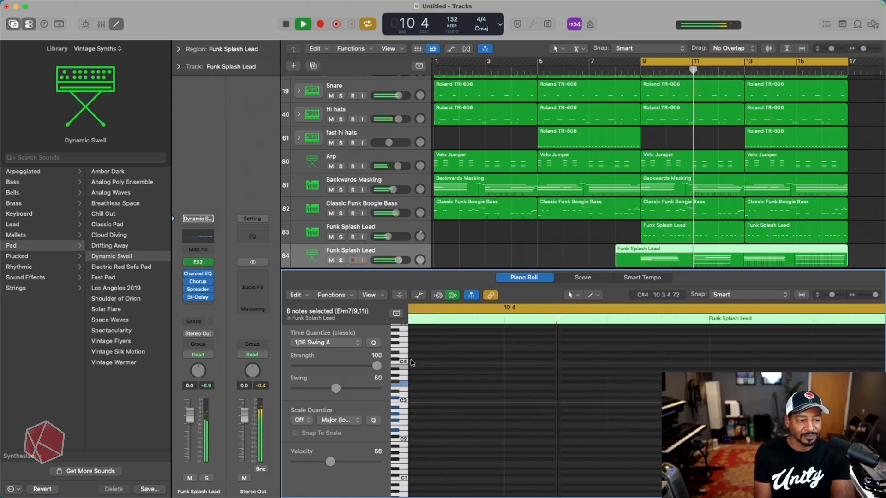
pyautogui.press('x')
pyautogui.press('x')
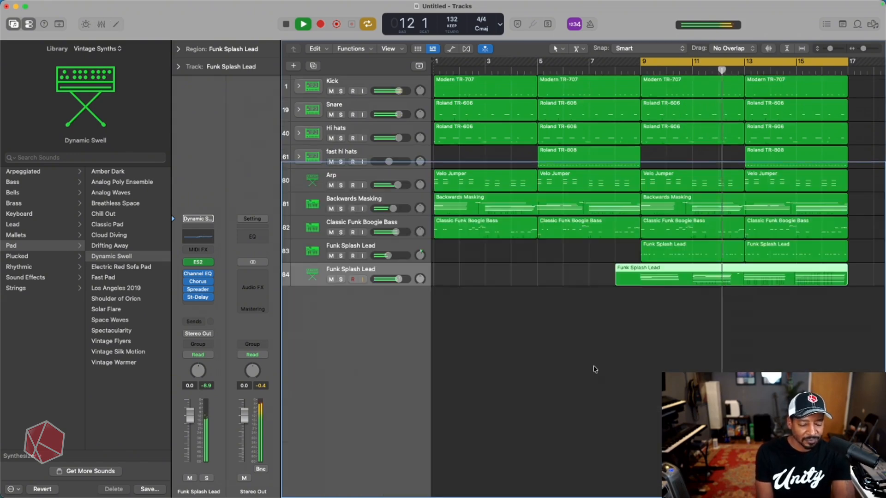
pyautogui.moveTo(398, 279); pyautogui.dragTo(395, 279)
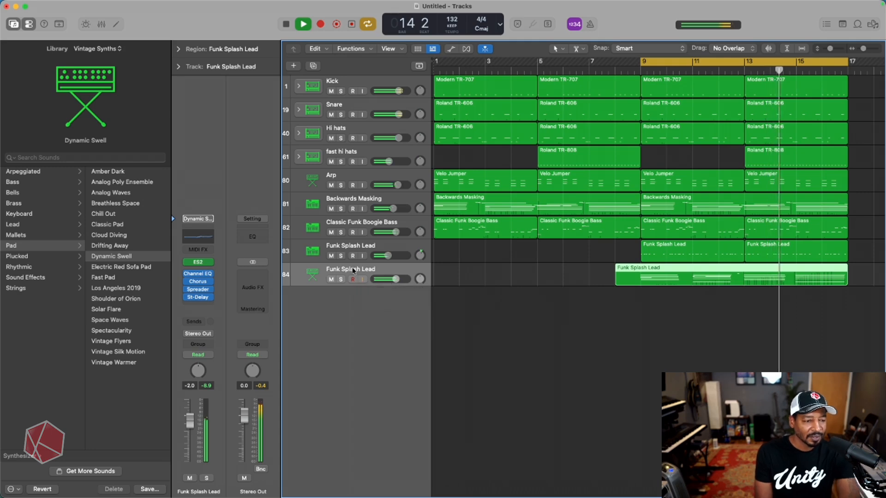
# - Rename the new pad track as Swell Pad
pyautogui.doubleClick(354, 270)
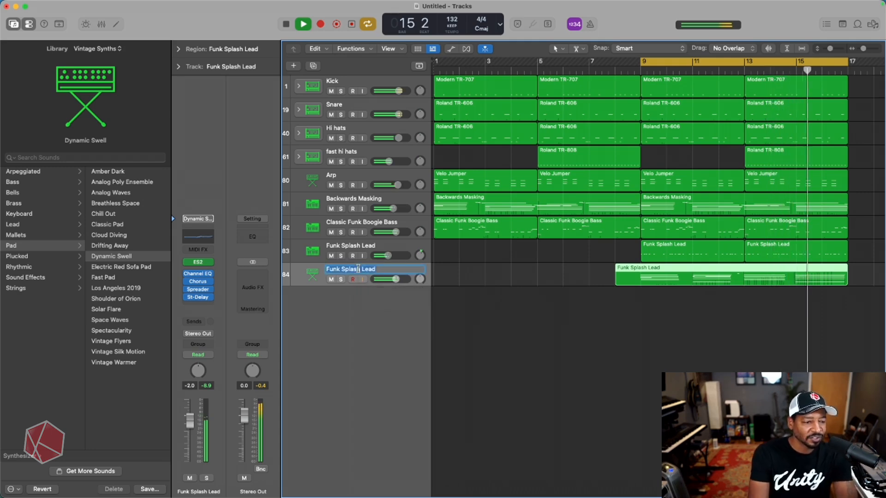
pyautogui.write('Sw')
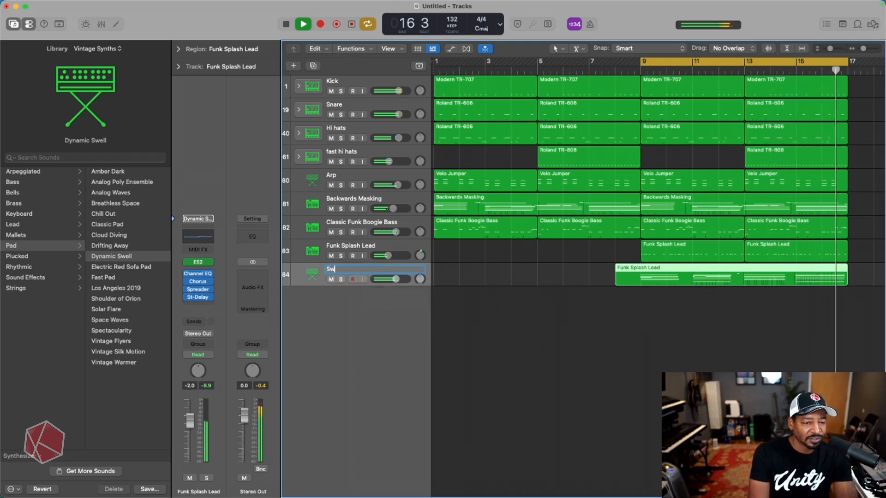
pyautogui.write('ell Padd')
pyautogui.press('Return')
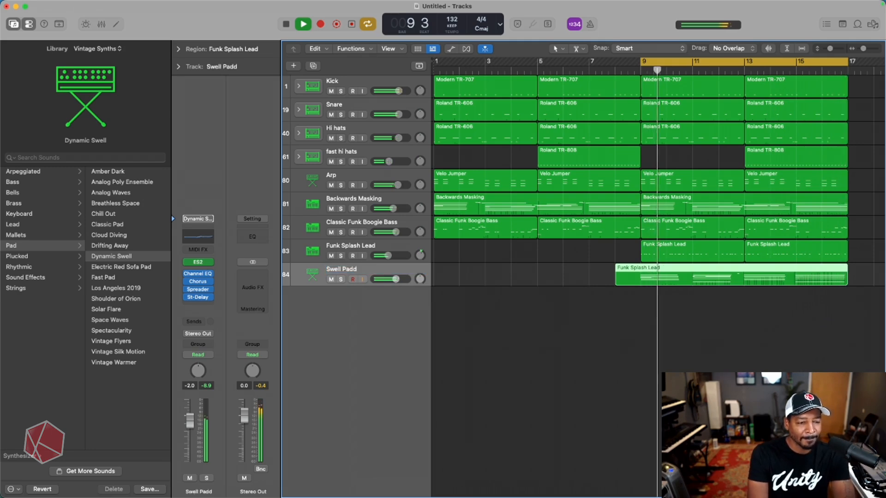
pyautogui.doubleClick(355, 269)
pyautogui.press('BackSpace')
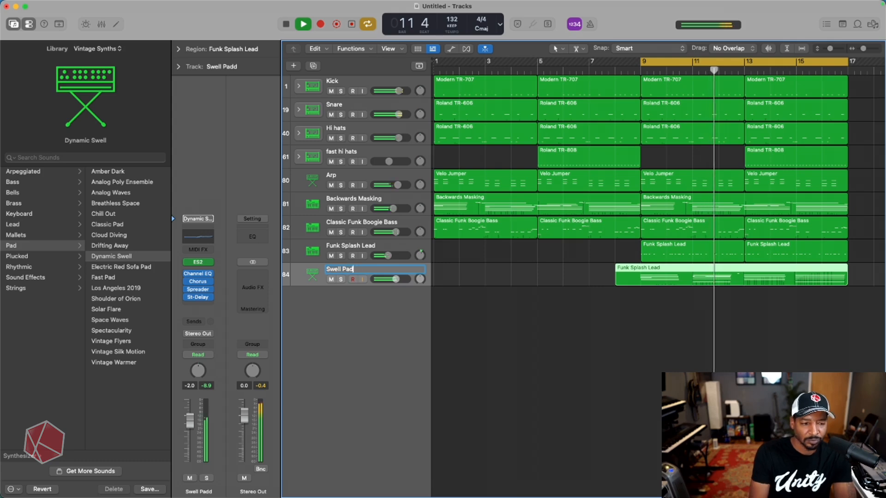
pyautogui.press('Return')
# - Set the Swell Pad track's volume to -3.2 dB and the fast hi hats track's volume to -5.9 dB
pyautogui.moveTo(396, 279); pyautogui.dragTo(387, 284)
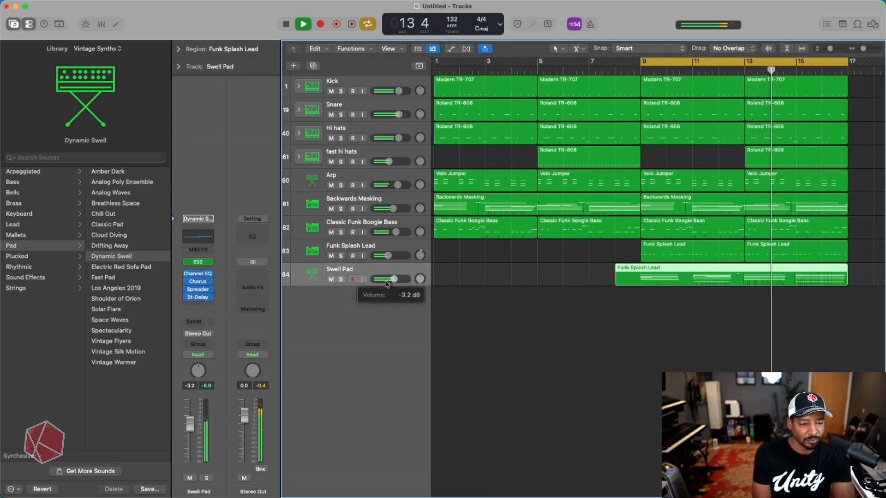
pyautogui.scroll(3, 363, 294)
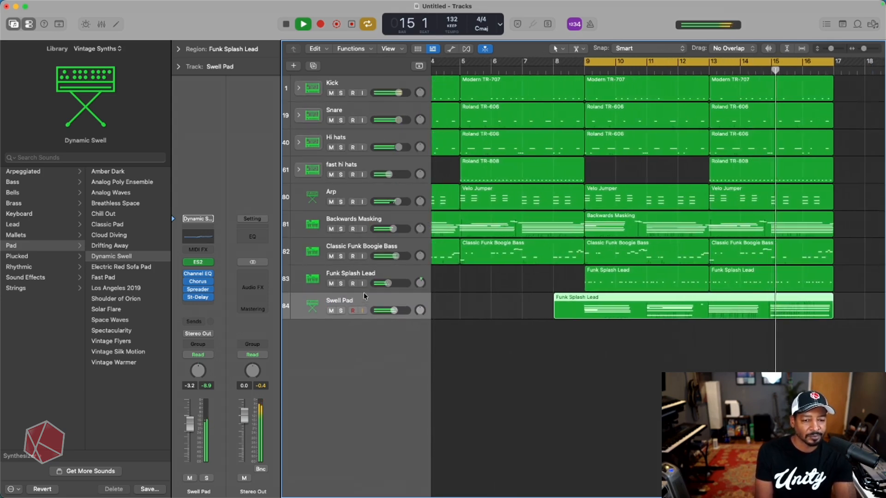
pyautogui.hscroll(-5, 363, 293)
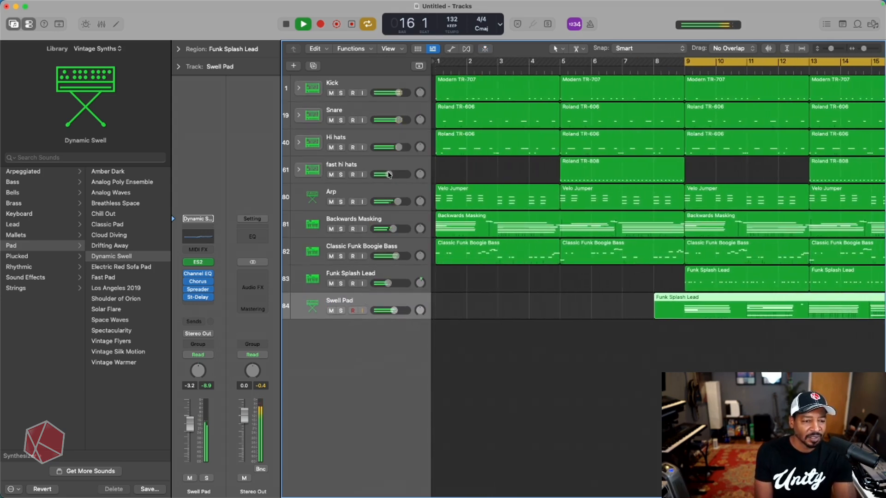
pyautogui.moveTo(389, 175); pyautogui.dragTo(390, 175)
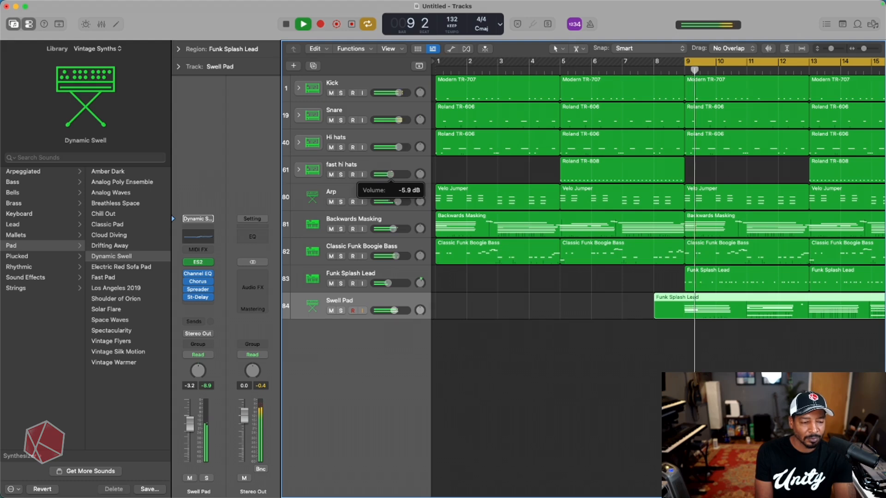
# - Stop playback and go through the drum tracks, ending with the fast hi hats track selected
pyautogui.click(374, 144)
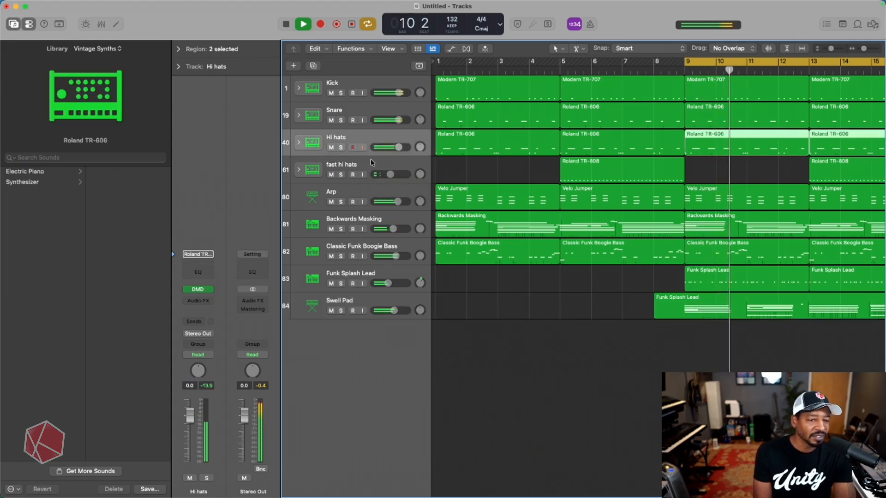
pyautogui.press('space')
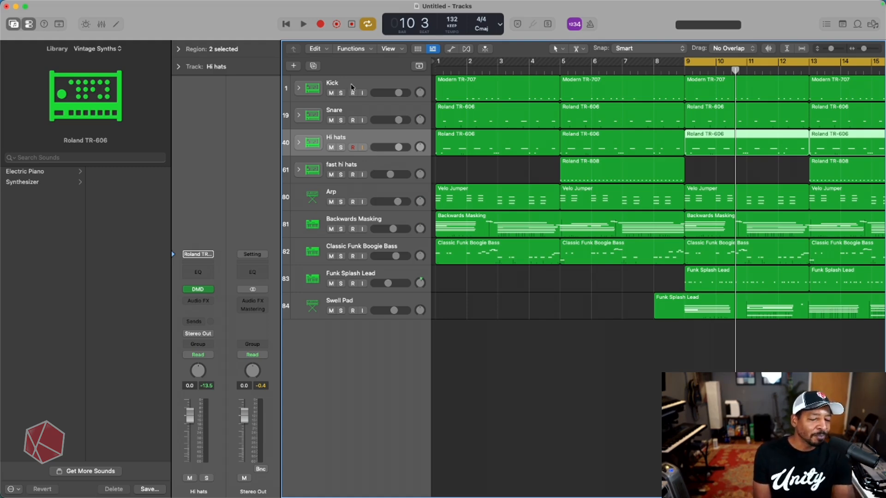
pyautogui.click(352, 88)
pyautogui.click(365, 165)
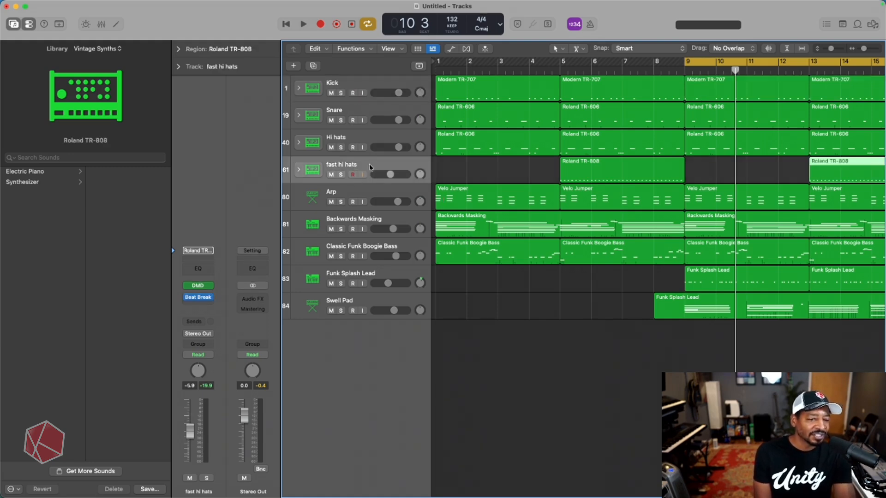
# - Select the Kick through fast hi hats tracks as a group, followed by the Arp through Swell Pad tracks
pyautogui.keyDown('shift'); pyautogui.click(358, 140); pyautogui.keyUp('shift')
pyautogui.keyDown('shift'); pyautogui.click(351, 105); pyautogui.keyUp('shift')
pyautogui.keyDown('shift'); pyautogui.click(352, 88); pyautogui.keyUp('shift')
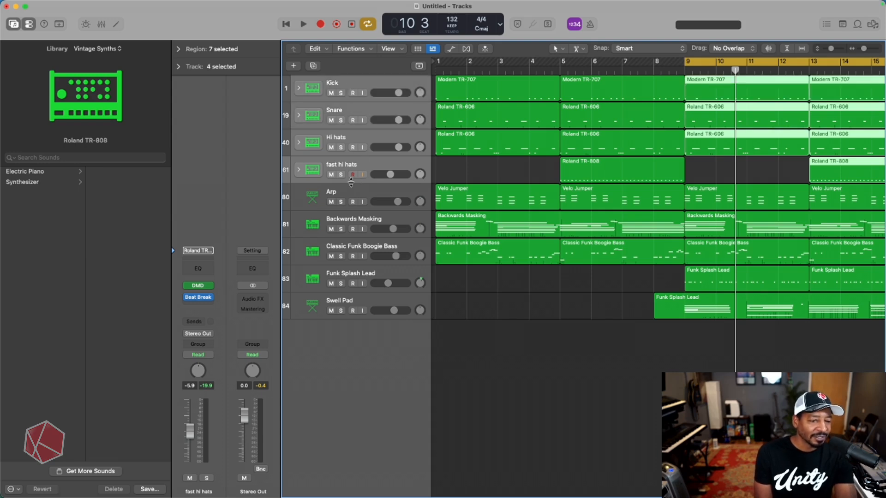
pyautogui.click(351, 187)
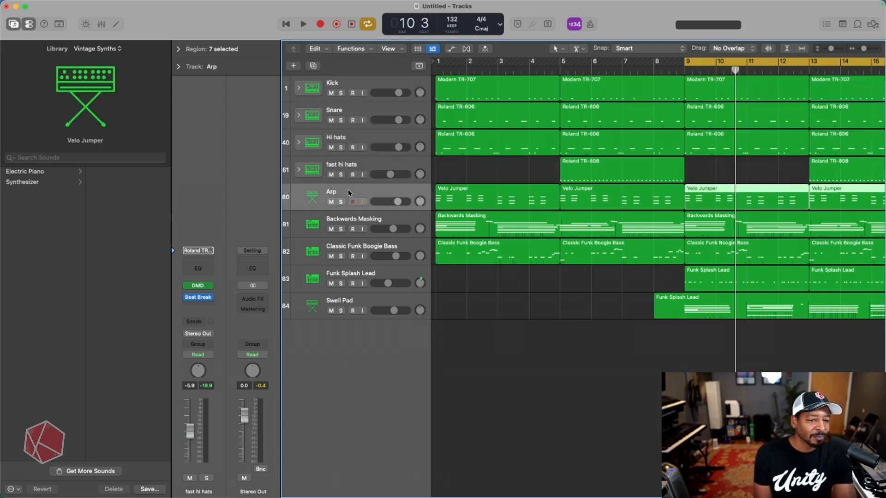
pyautogui.keyDown('shift'); pyautogui.click(352, 222); pyautogui.keyUp('shift')
pyautogui.keyDown('shift'); pyautogui.click(347, 246); pyautogui.keyUp('shift')
pyautogui.keyDown('shift'); pyautogui.click(344, 270); pyautogui.keyUp('shift')
pyautogui.keyDown('shift'); pyautogui.click(342, 301); pyautogui.keyUp('shift')
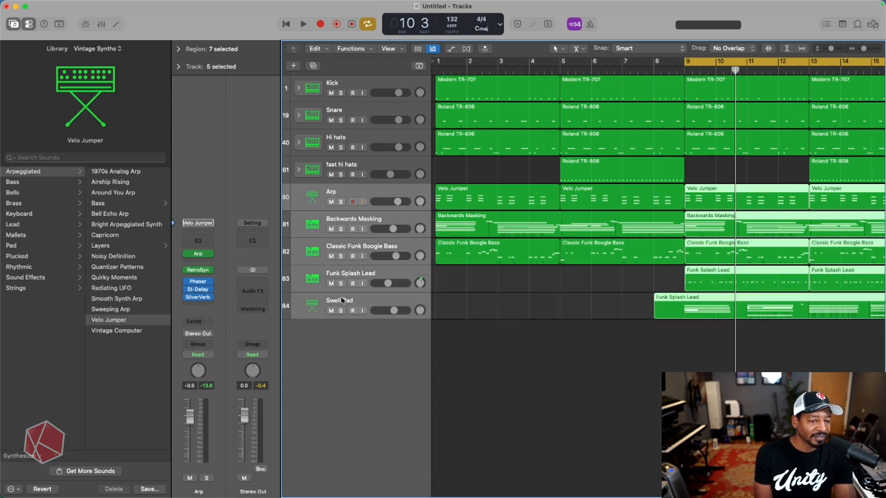
pyautogui.click(380, 329)
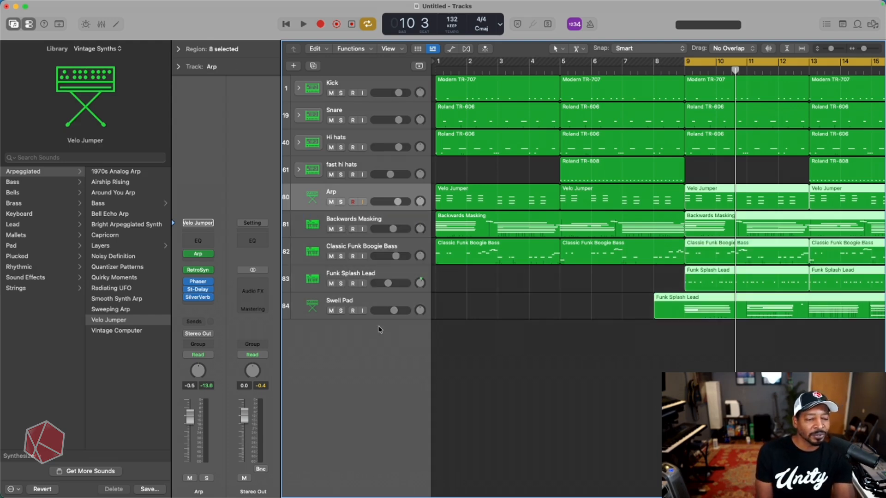
# - Add a new software instrument track and place it between the fast hi hats and Arp tracks
pyautogui.doubleClick(358, 340)
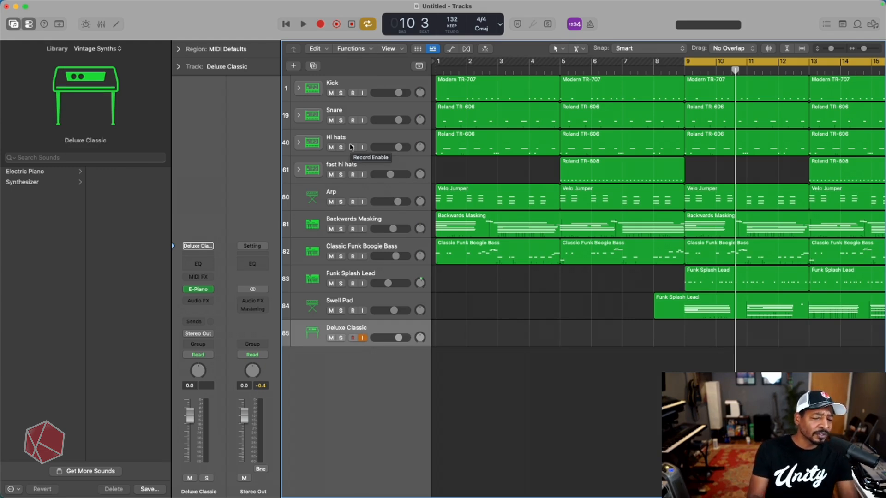
pyautogui.moveTo(363, 328); pyautogui.dragTo(371, 190)
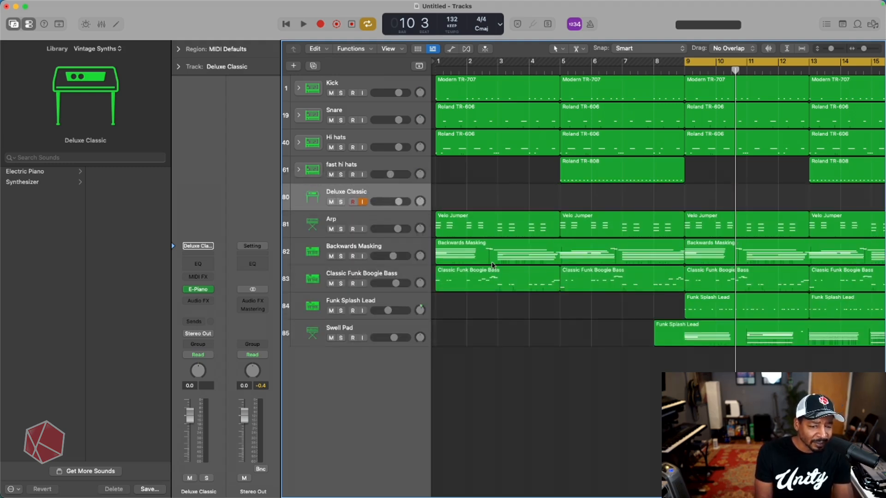
pyautogui.scroll(-5, 479, 265)
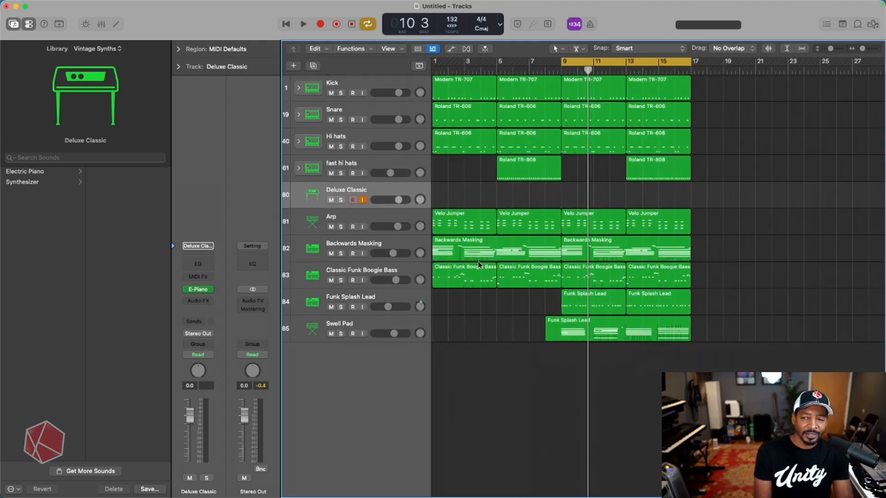
pyautogui.scroll(-1, 479, 266)
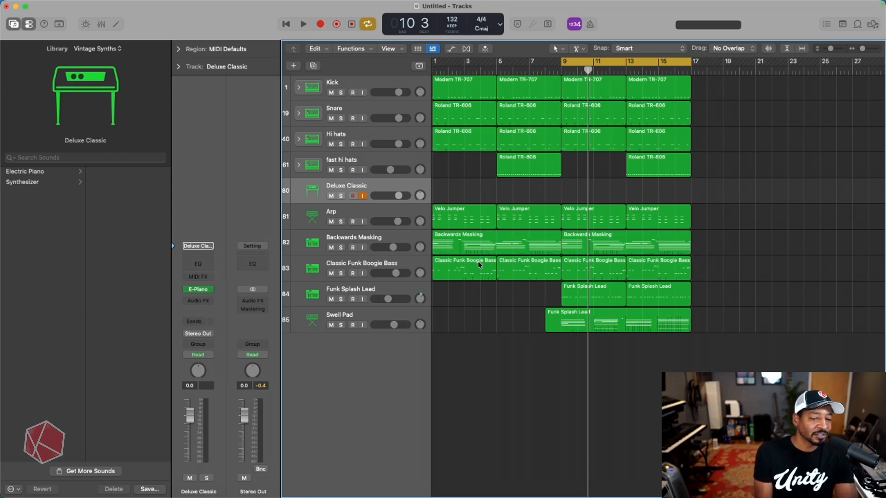
pyautogui.click(362, 160)
pyautogui.click(357, 186)
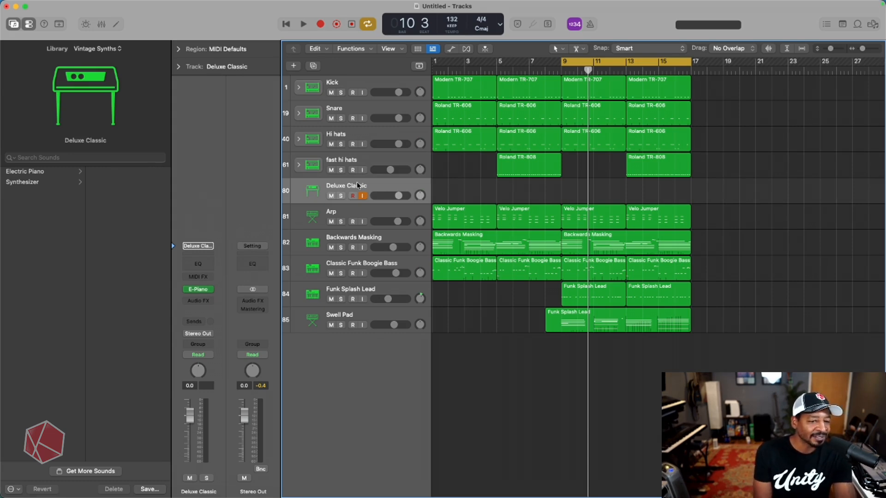
pyautogui.hscroll(-1, 338, 190)
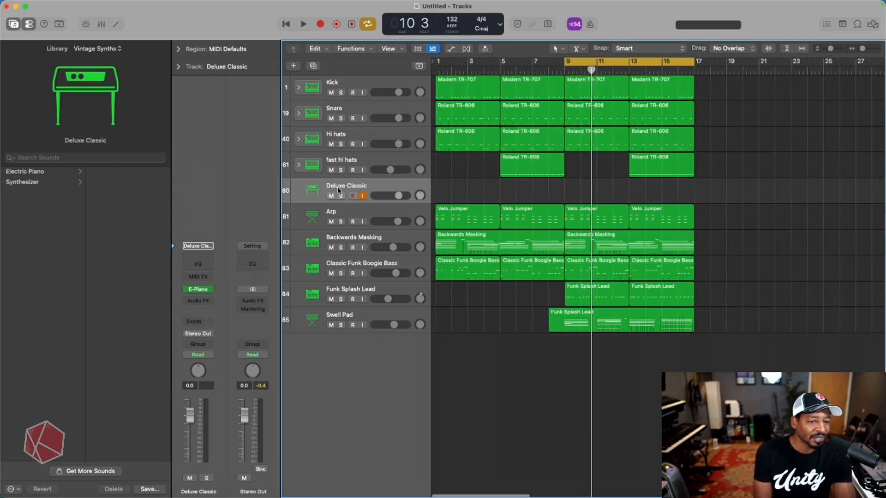
# - Remove the Vintage Electric Piano instrument from the Deluxe Classic track
pyautogui.click(212, 290)
pyautogui.click(207, 292)
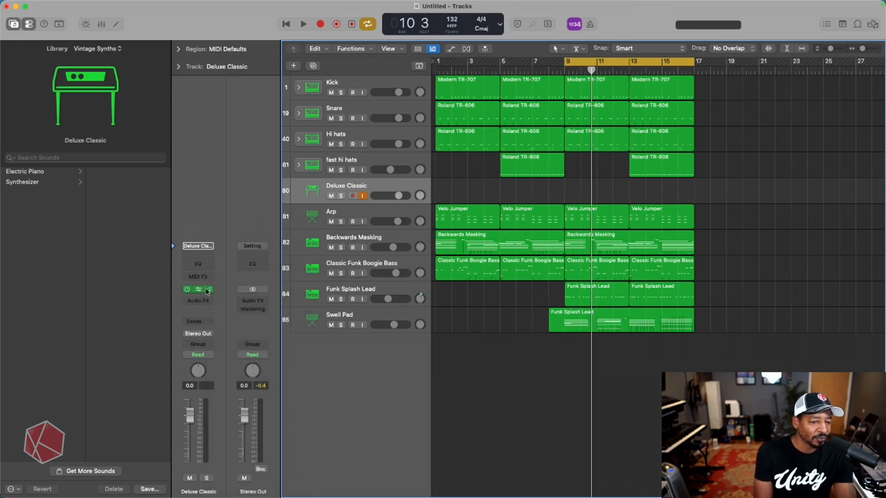
pyautogui.click(210, 291)
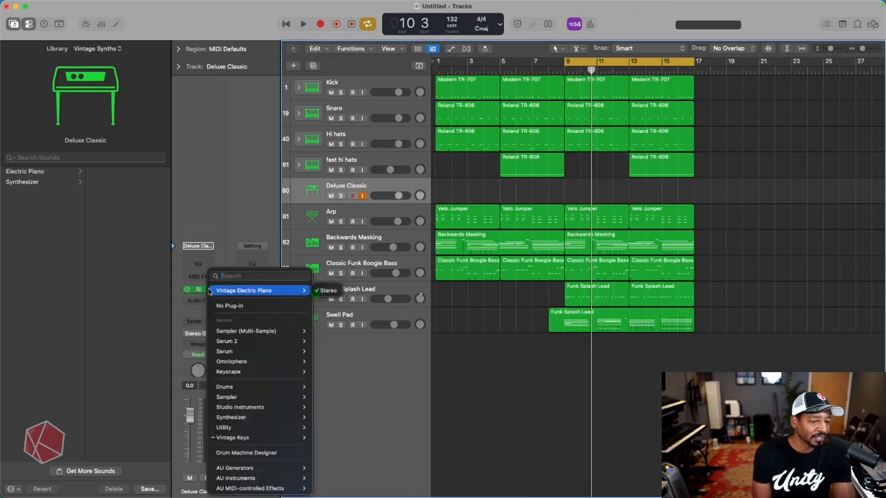
pyautogui.click(230, 307)
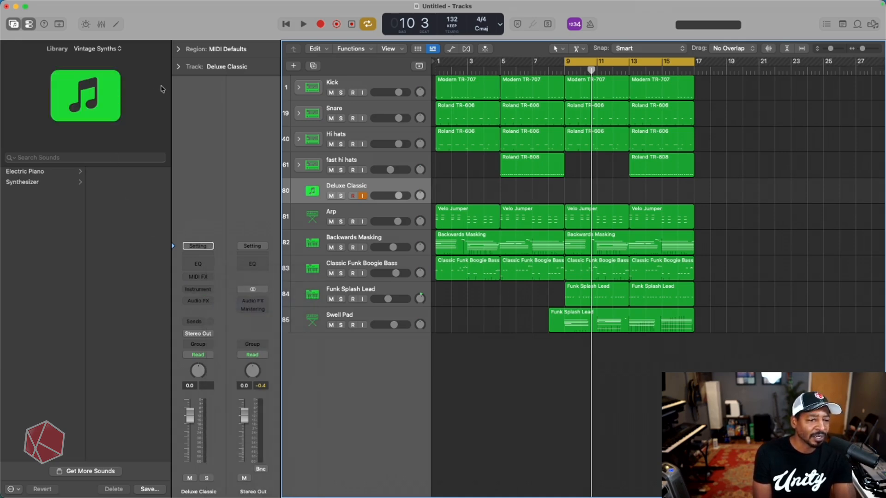
# - Load the Simmons SDS-V kit from the Vintage Drum Machines sound pack onto the Deluxe Classic track
pyautogui.click(86, 48)
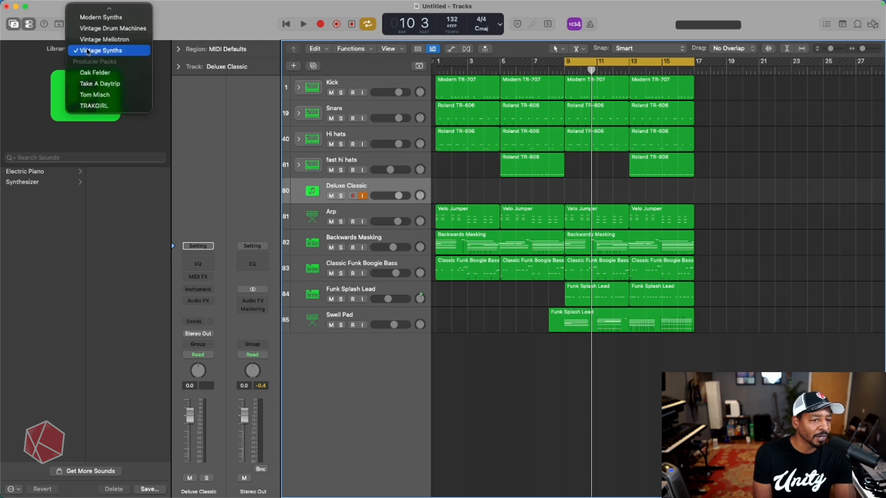
pyautogui.moveTo(91, 8)
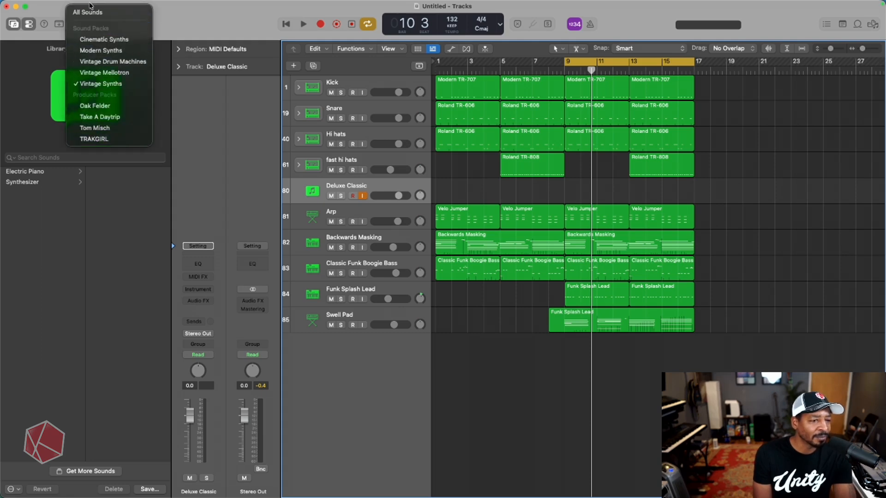
pyautogui.click(121, 63)
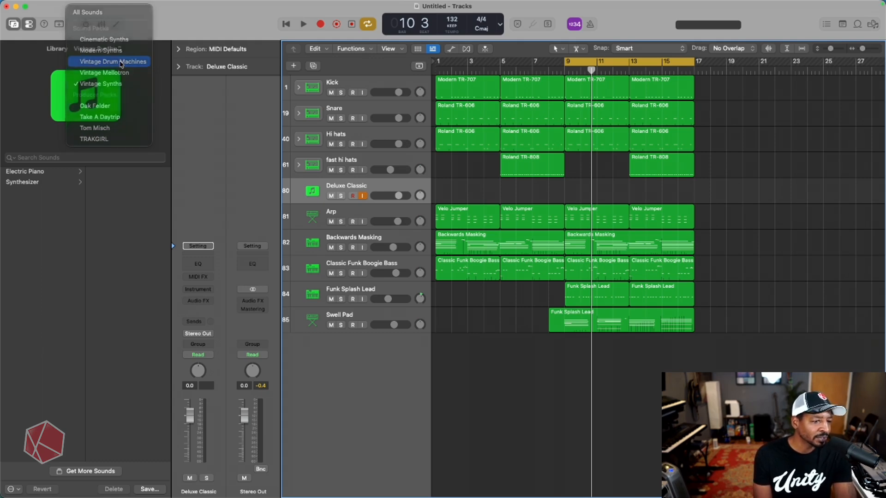
pyautogui.click(354, 196)
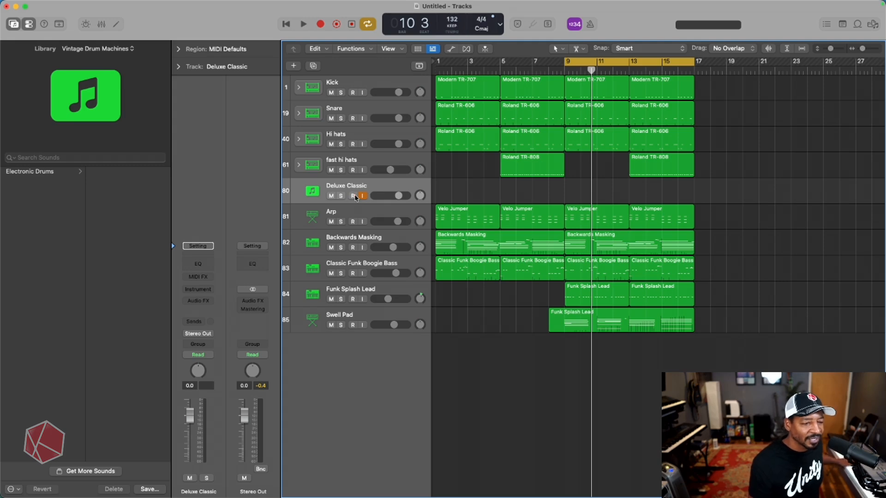
pyautogui.click(43, 172)
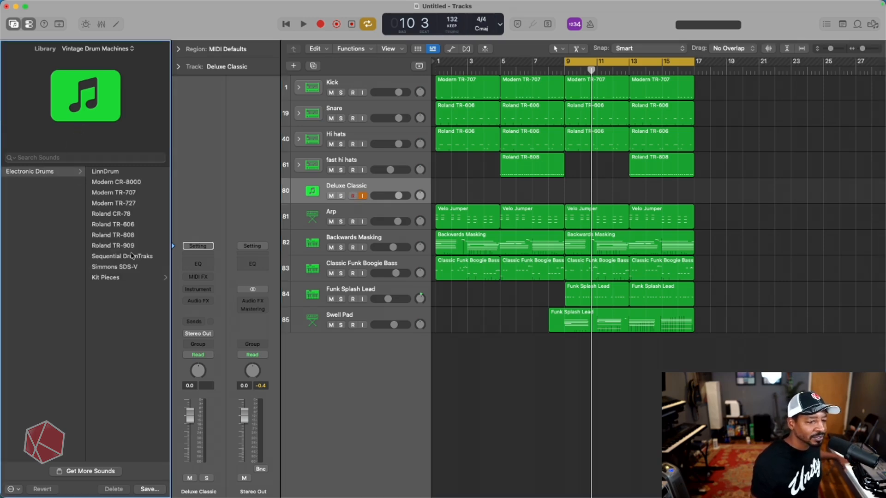
pyautogui.click(117, 278)
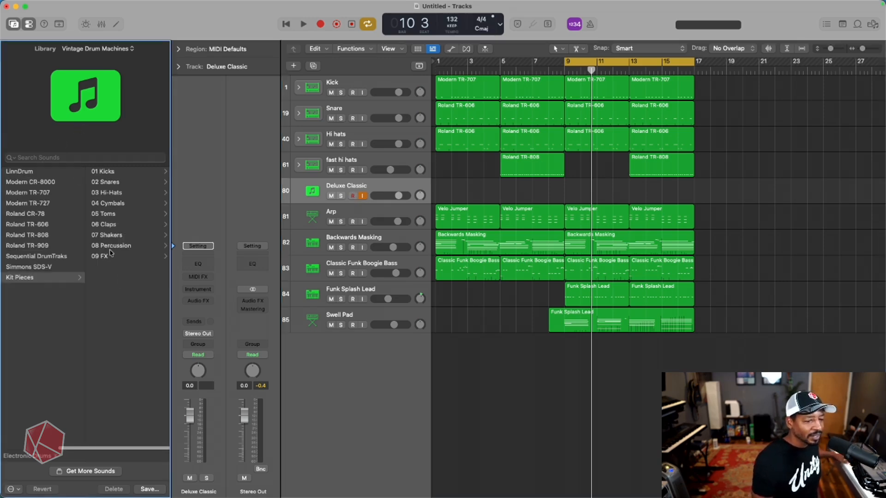
pyautogui.click(45, 267)
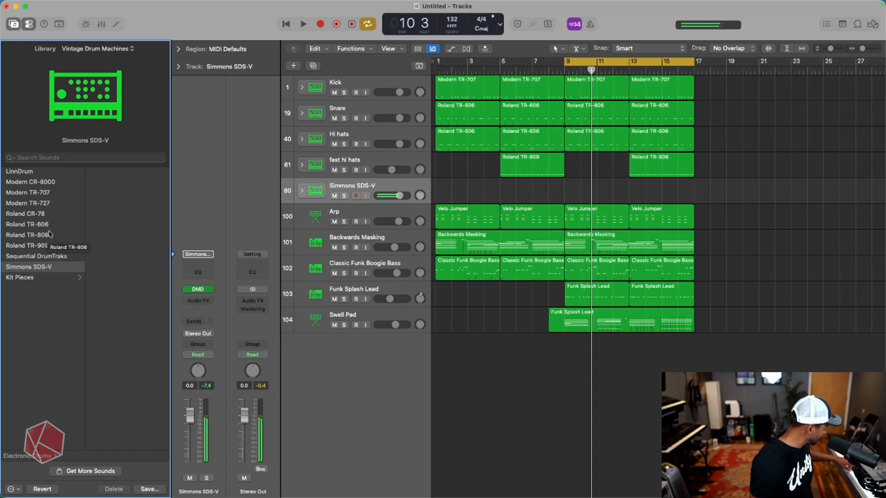
# - Try to record a take on the Simmons SDS-V track, and discard the recorded region
pyautogui.press('space')
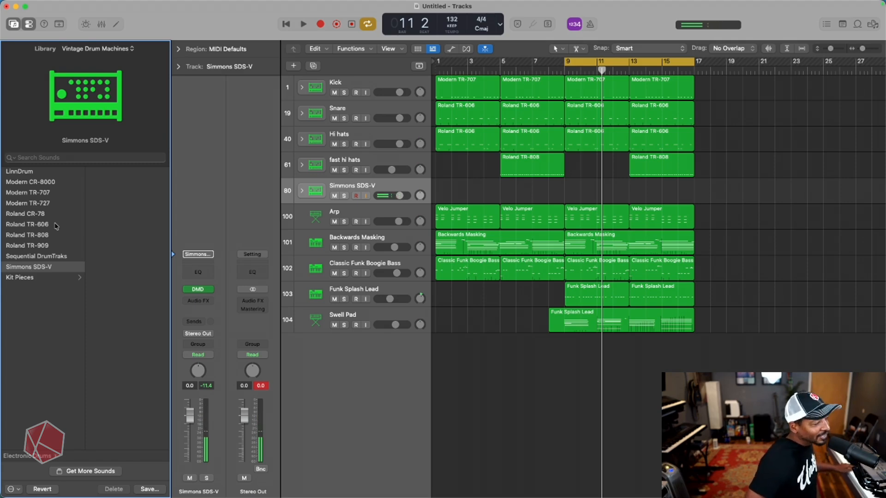
pyautogui.press('r')
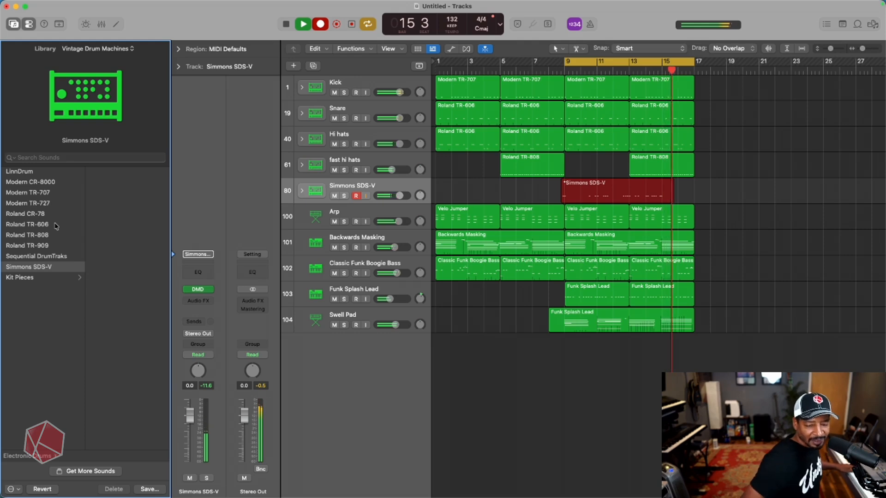
pyautogui.press('space')
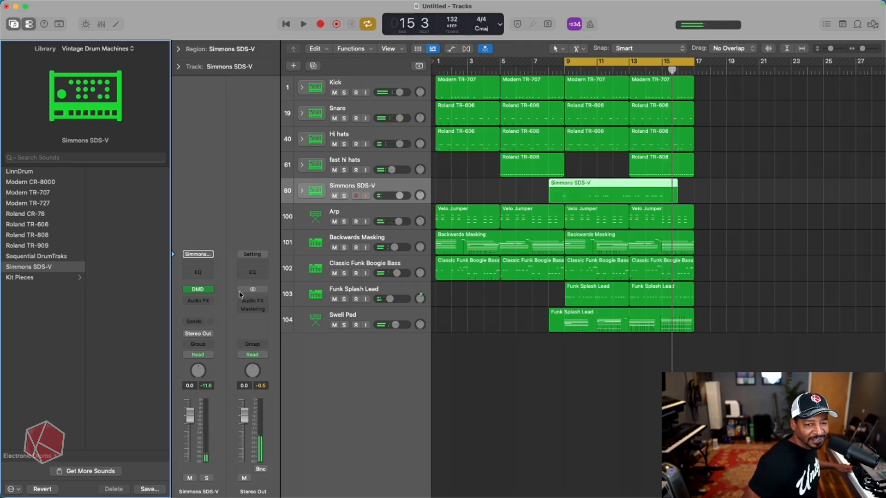
pyautogui.click(630, 244)
pyautogui.click(615, 206)
pyautogui.press('Delete')
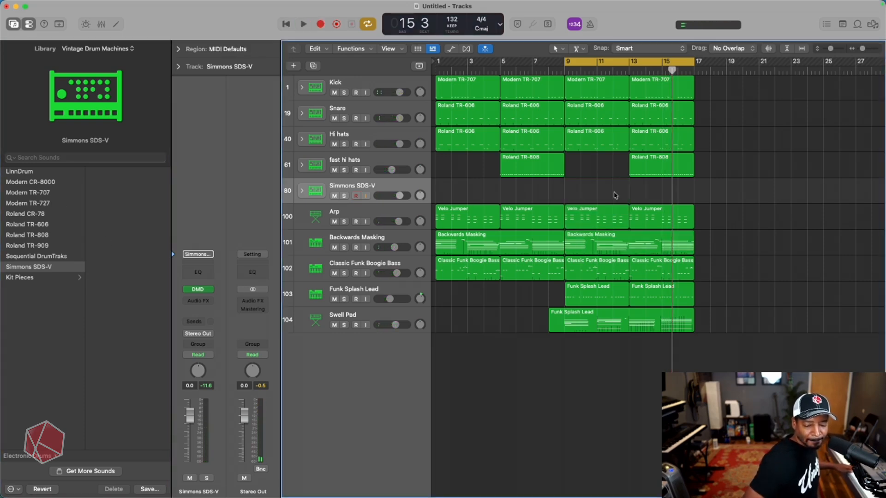
# - Record a new Simmons SDS-V part over bars 9–17 and leave the arrangement playing
pyautogui.press('space')
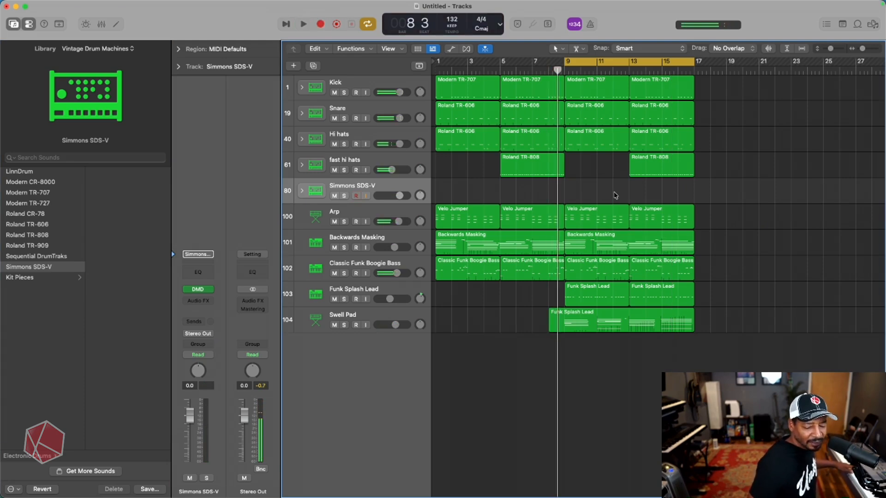
pyautogui.press('r')
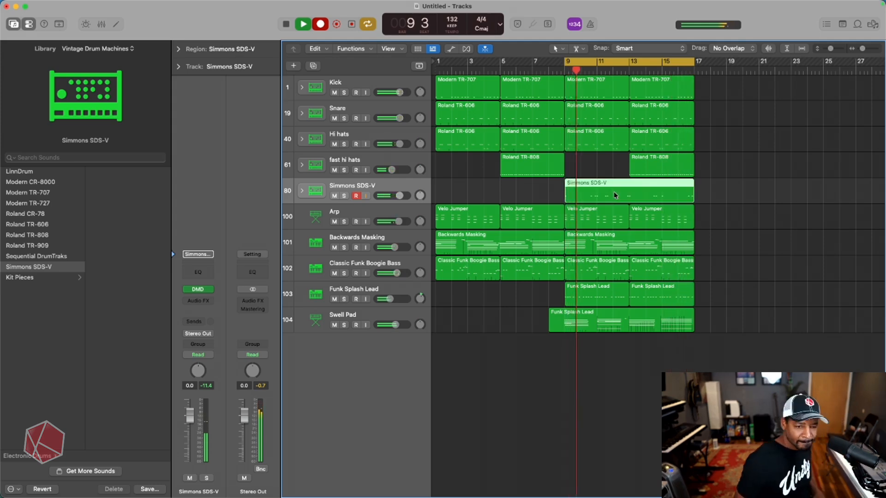
pyautogui.press('r')
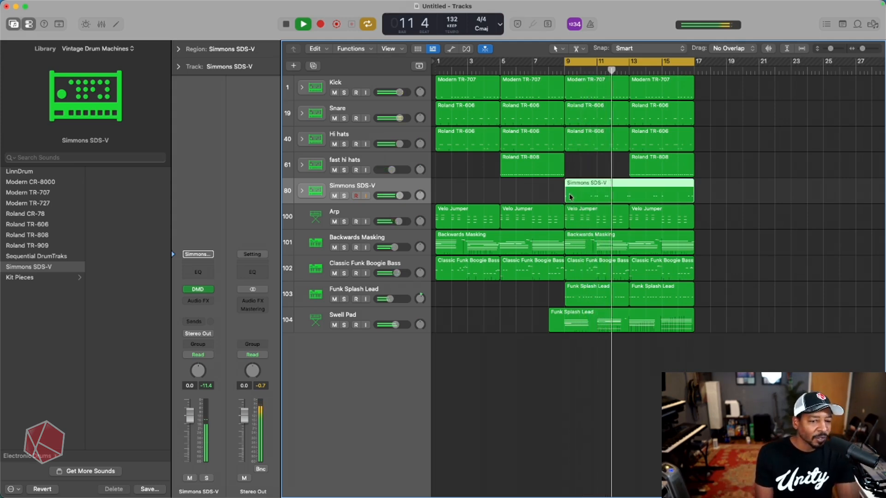
# - Show the recorded region's parameters and rename the Simmons SDS-V track as Zap
pyautogui.click(179, 50)
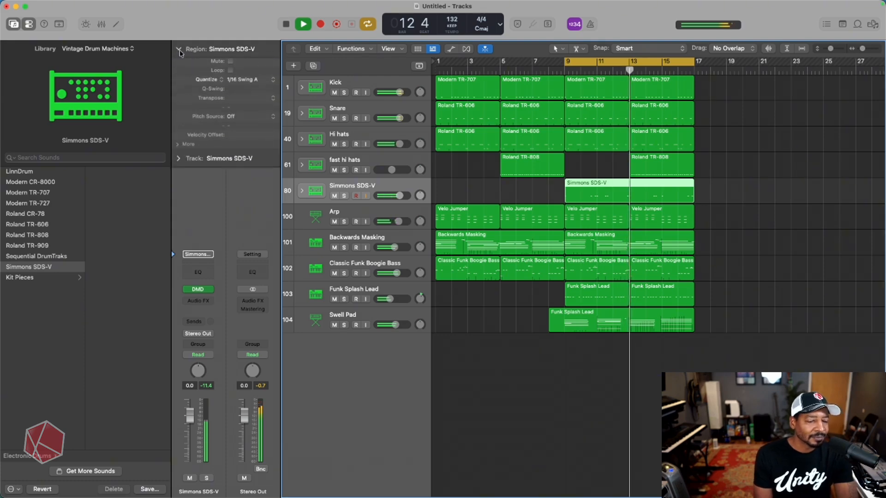
pyautogui.doubleClick(381, 187)
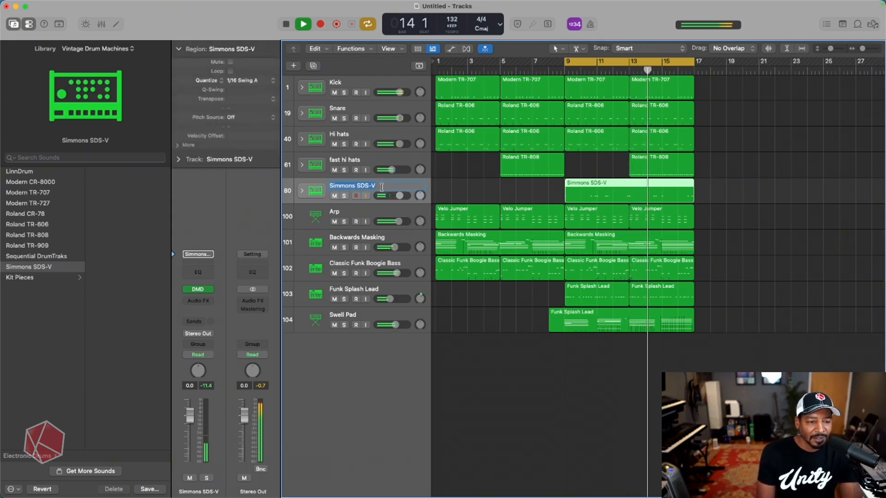
pyautogui.write('Zap')
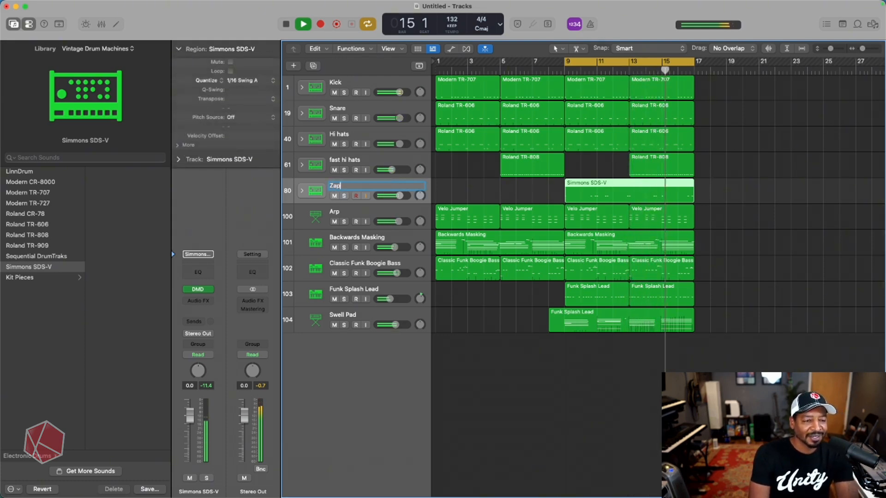
pyautogui.press('Return')
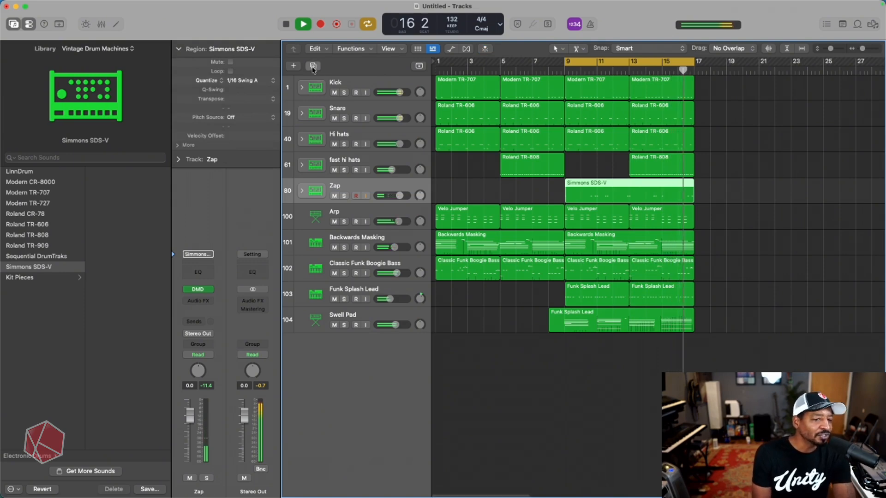
# - Duplicate the Zap track and try the Sequential DrumTraks and Roland TR-909 kits on the copy, ending with Roland TR-808
pyautogui.click(313, 66)
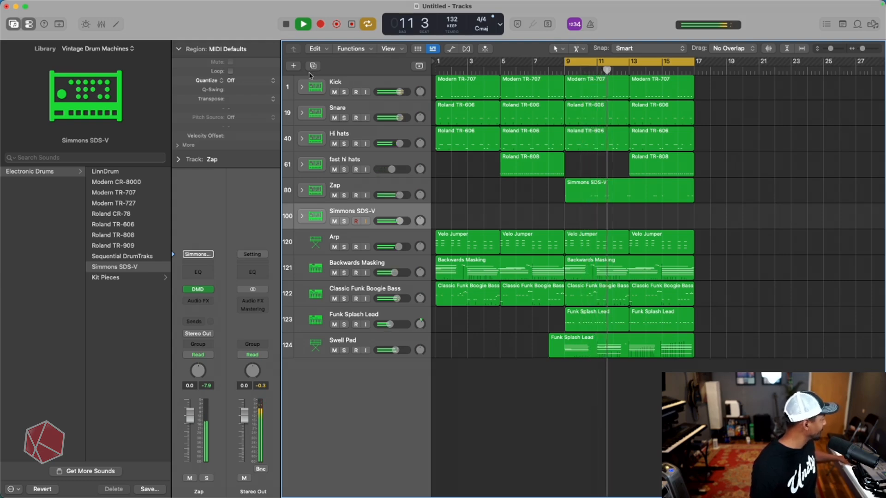
pyautogui.click(132, 253)
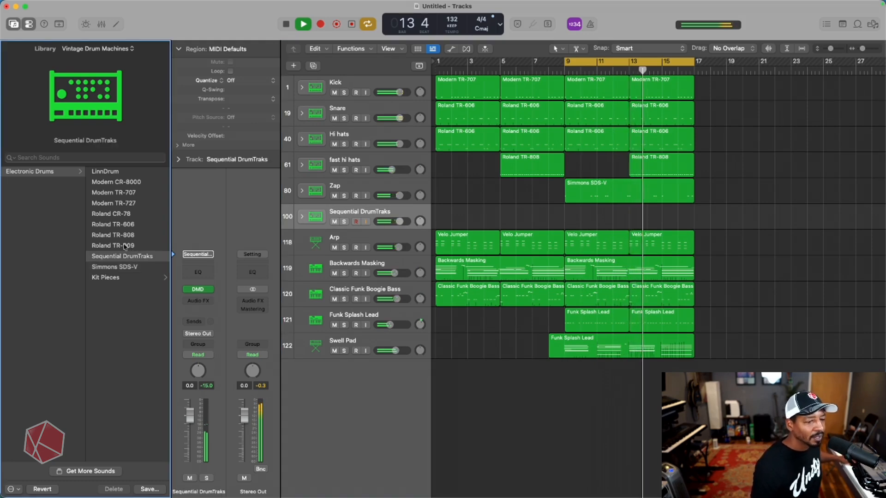
pyautogui.click(124, 245)
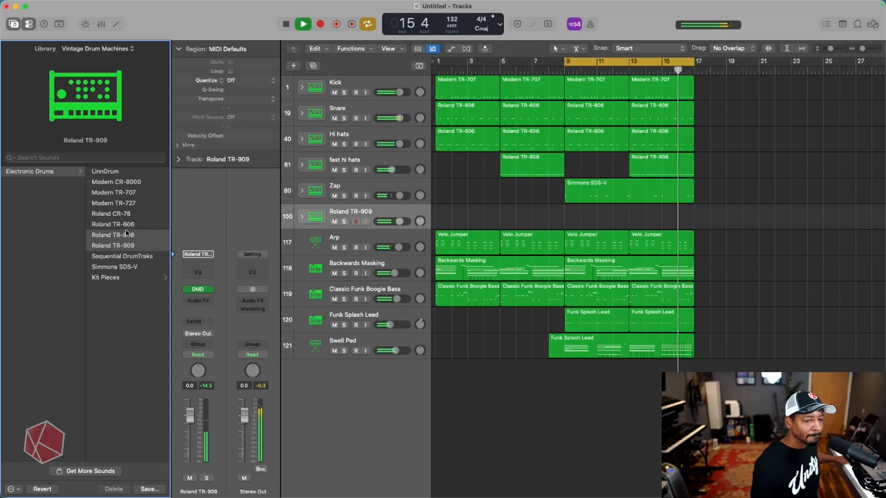
pyautogui.click(128, 230)
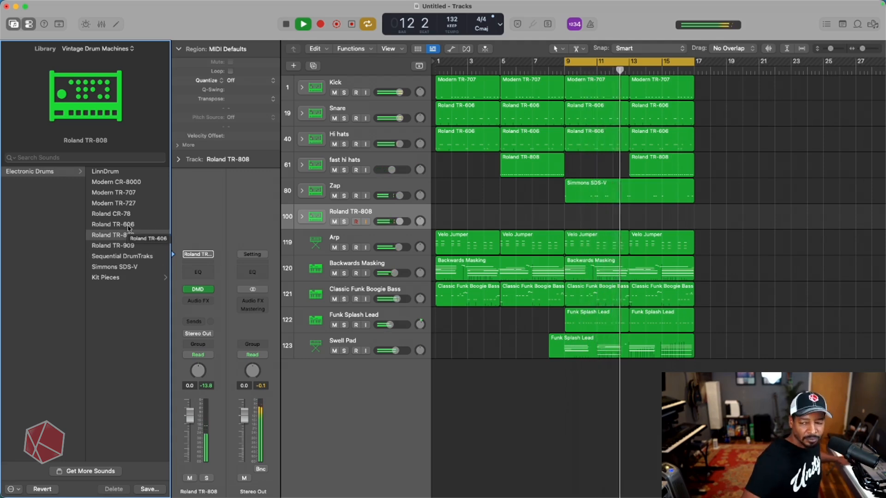
# - Record a Roland TR-808 part over bars 13–17, quantize it to 1/16 Swing A and copy the region to bars 9–13
pyautogui.press('r')
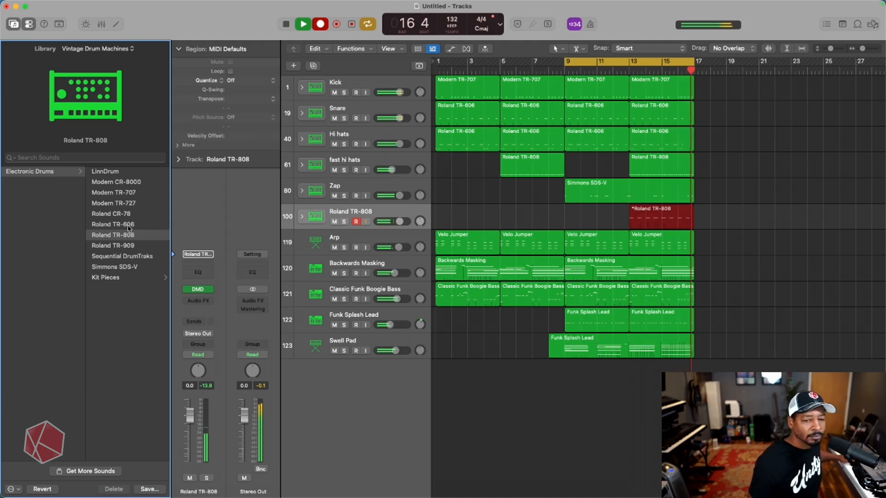
pyautogui.hotkey('shift', 'r')
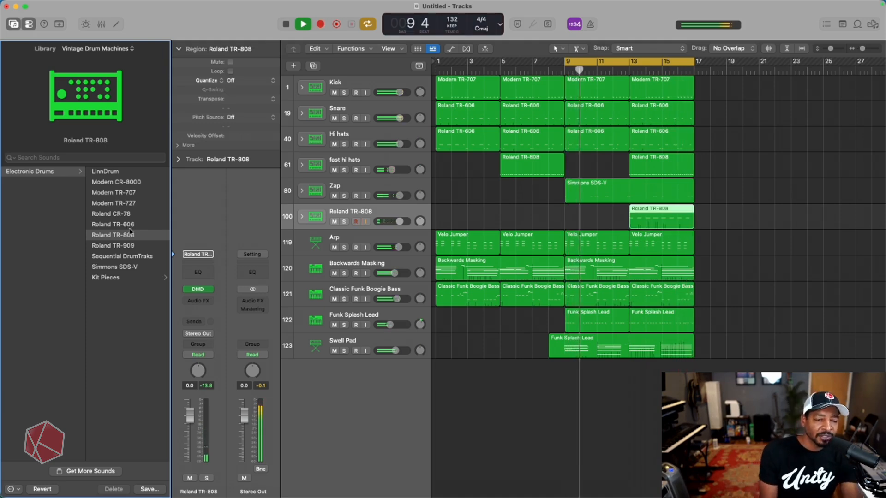
pyautogui.click(663, 232)
pyautogui.click(661, 216)
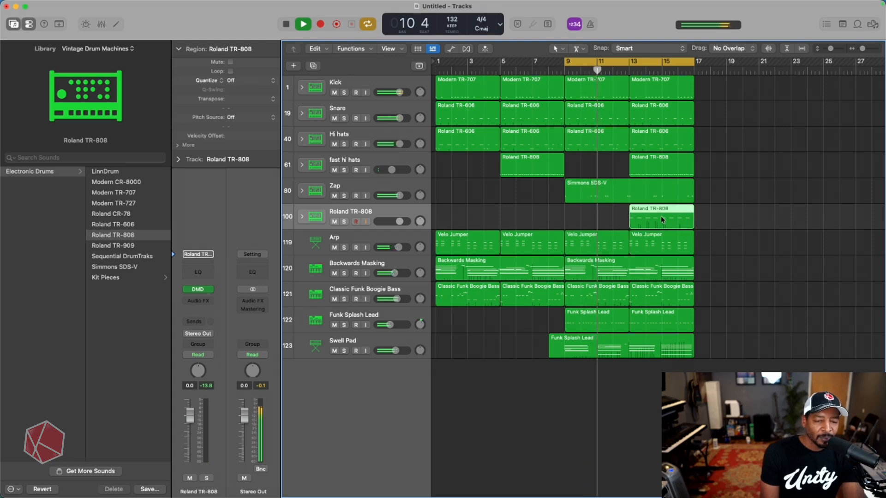
pyautogui.moveTo(637, 217); pyautogui.dragTo(575, 219)
# - Rename the Roland TR-808 track as Open Hi Hat
pyautogui.doubleClick(351, 211)
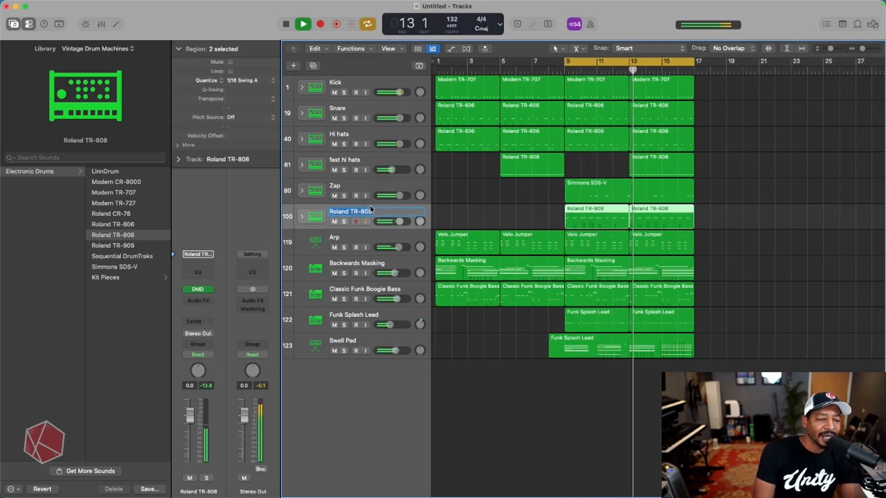
pyautogui.write('Open Hi')
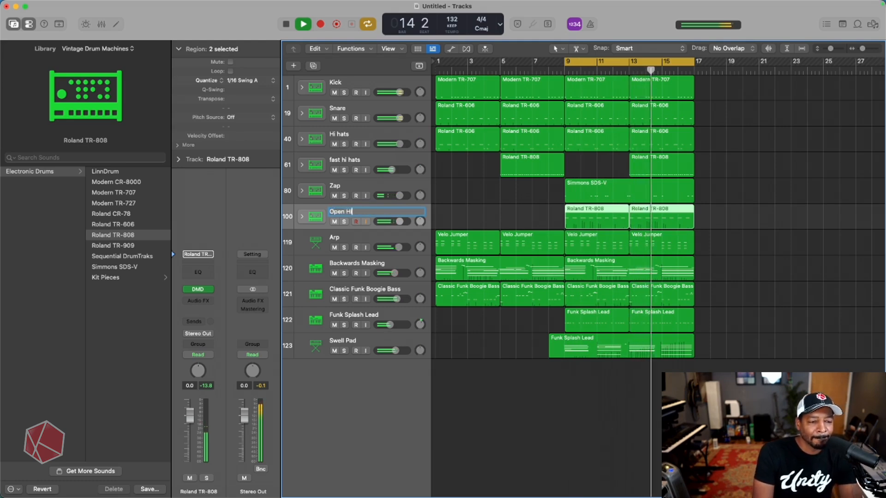
pyautogui.write(' Hat')
pyautogui.press('Return')
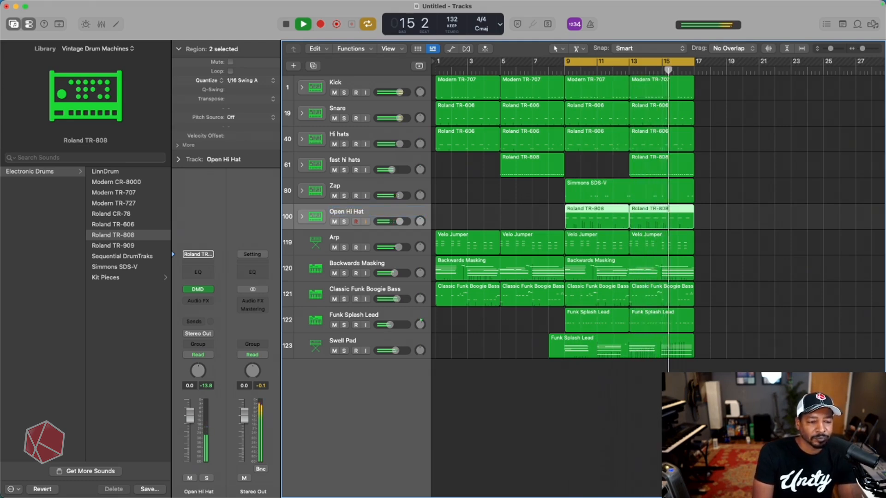
# - Set the Open Hi Hat track's volume to -0.6 dB and fine-tune the volumes of the Zap and Funk Splash Lead tracks
pyautogui.moveTo(400, 221); pyautogui.dragTo(399, 221)
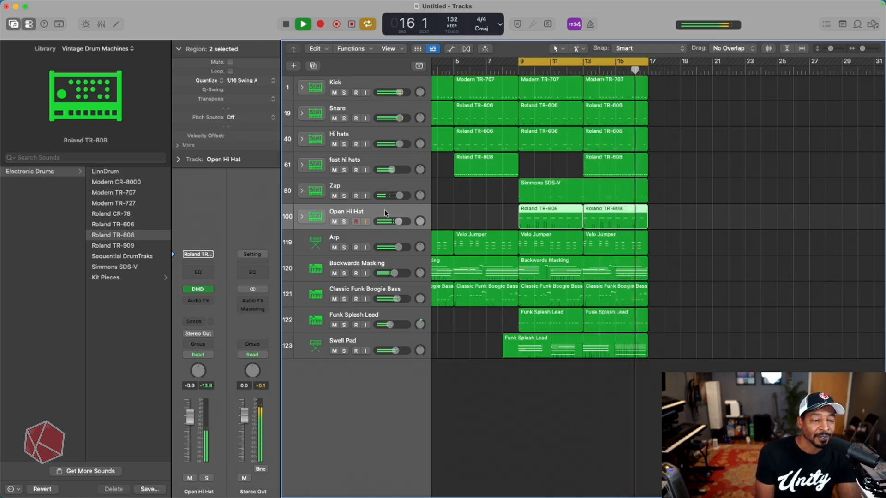
pyautogui.moveTo(393, 197); pyautogui.dragTo(391, 198)
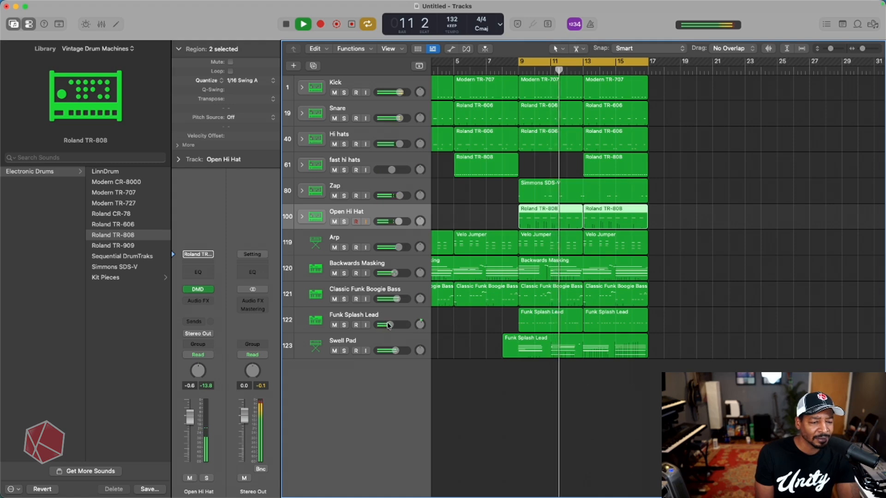
pyautogui.moveTo(396, 328); pyautogui.dragTo(393, 329)
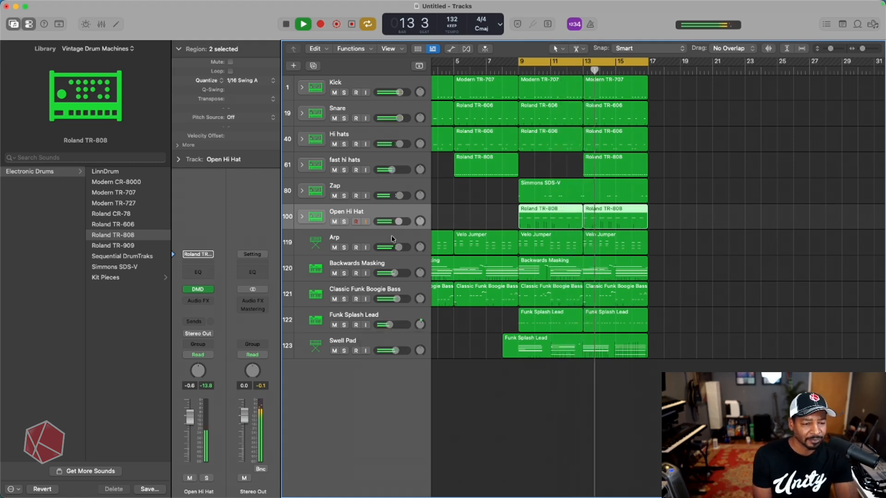
# - Duplicate the Open Hi Hat track and record a new Roland TR-808 part on the copy across bars 9–17
pyautogui.hscroll(5, 401, 252)
pyautogui.scroll(-3, 401, 254)
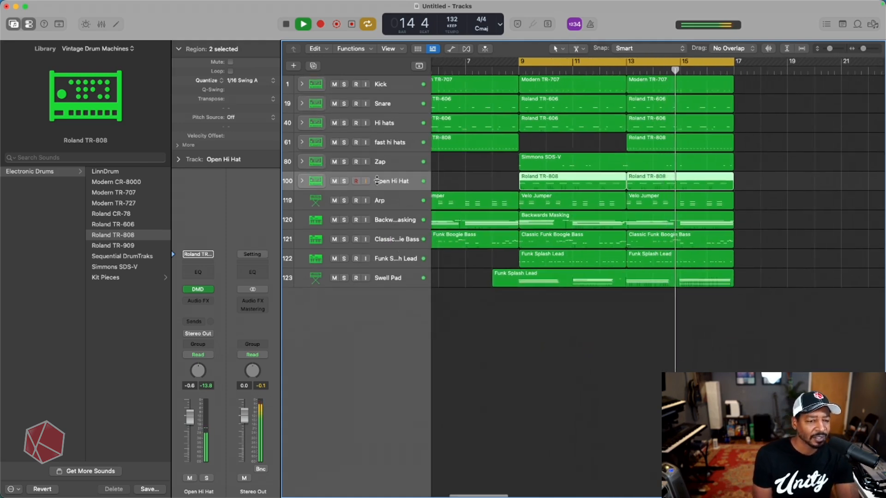
pyautogui.click(313, 66)
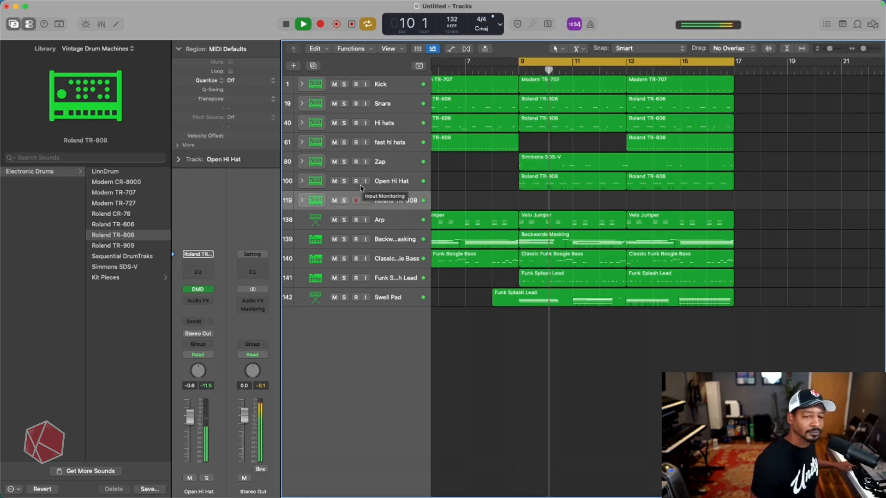
pyautogui.press('r')
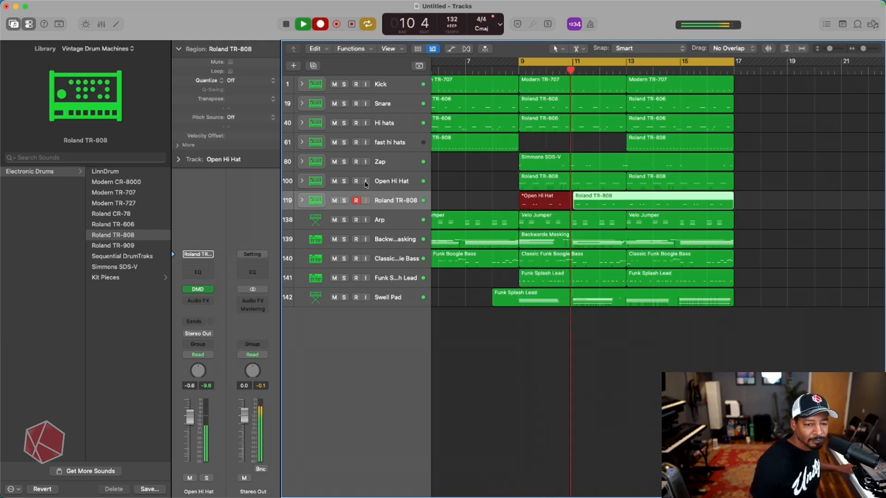
pyautogui.hotkey('shift', 'r')
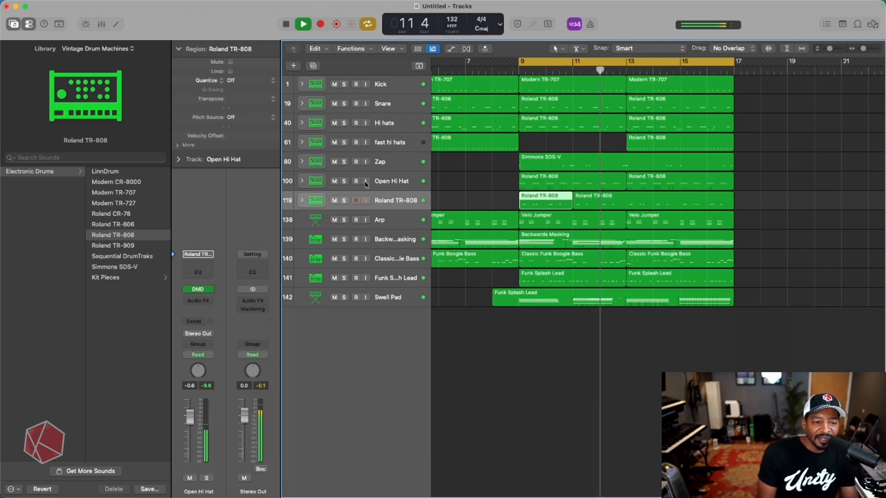
# - Quantize both newly recorded regions to 1/16 Swing A and rename their track as Clavi
pyautogui.click(380, 201)
pyautogui.doubleClick(381, 201)
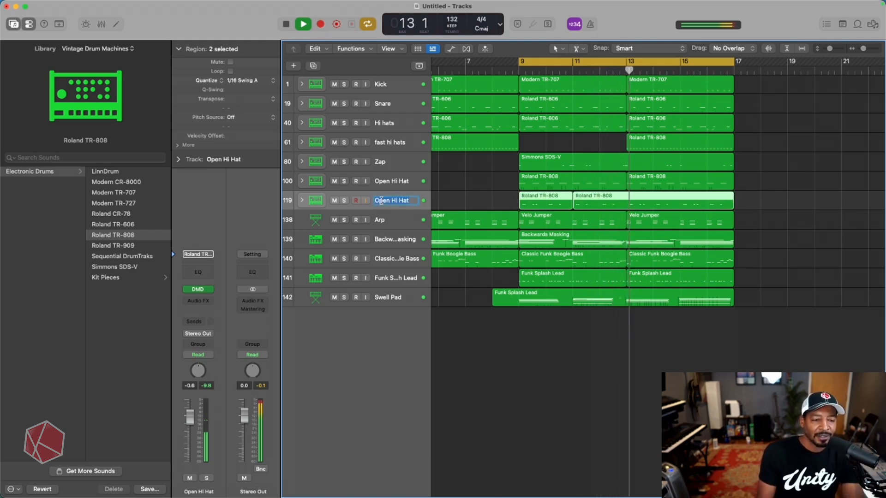
pyautogui.write('Cal')
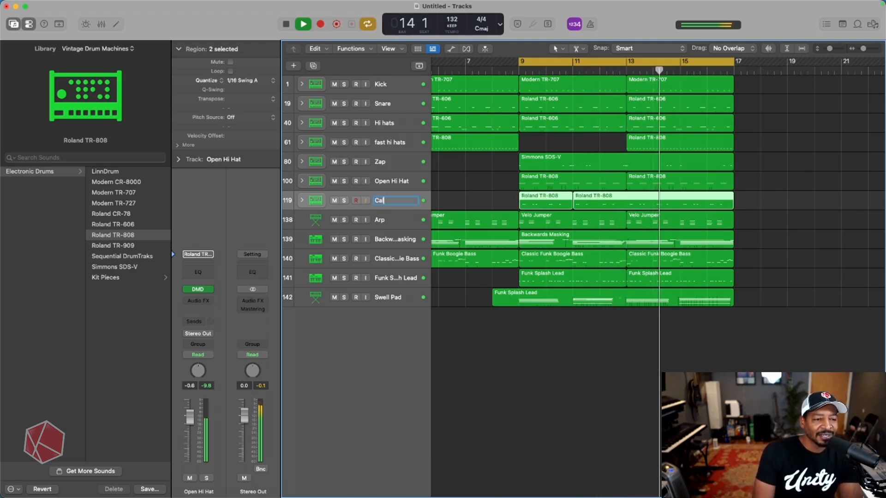
pyautogui.press('BackSpace')
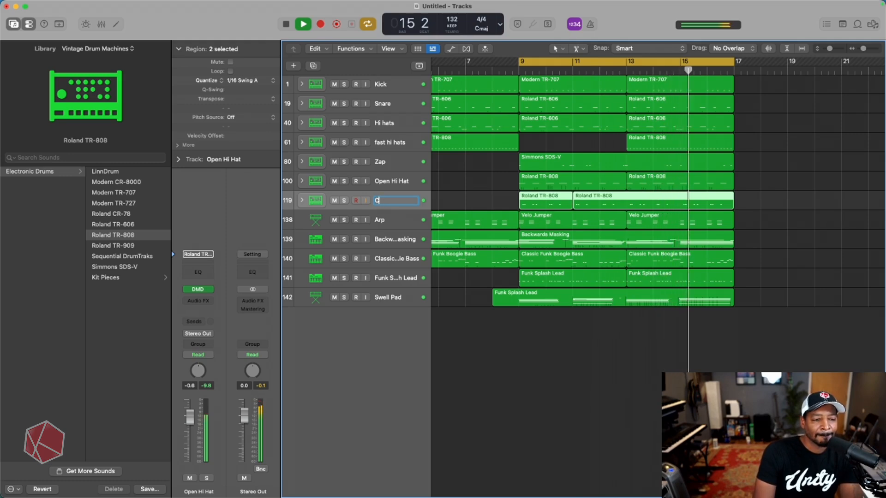
pyautogui.write('lavi')
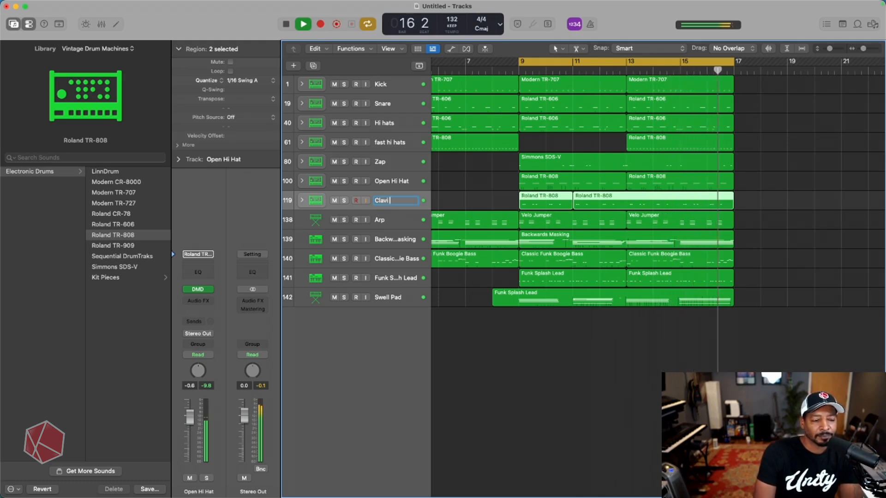
pyautogui.press('Return')
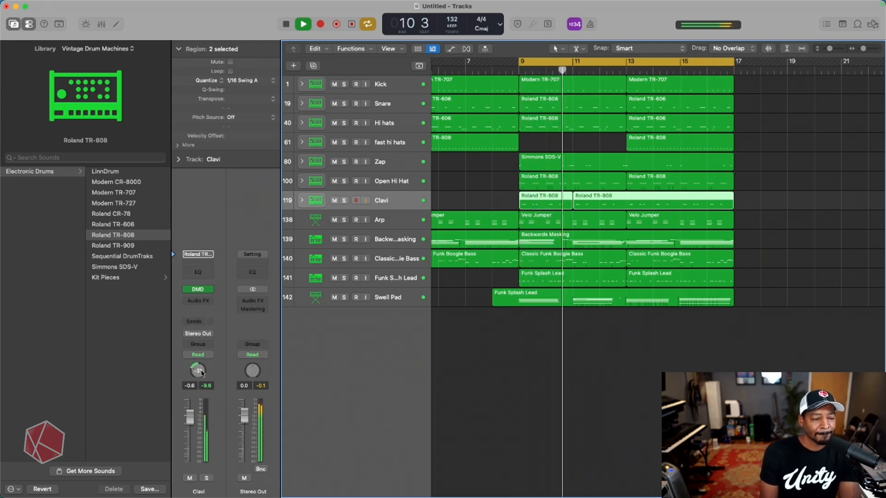
# - Pan the Clavi track to -28 and the Zap track to +10
pyautogui.moveTo(202, 372); pyautogui.dragTo(204, 370)
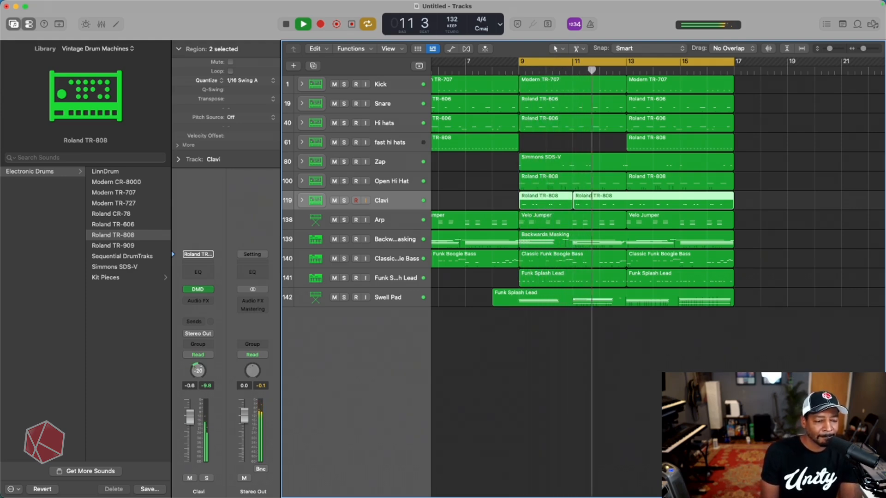
pyautogui.click(382, 167)
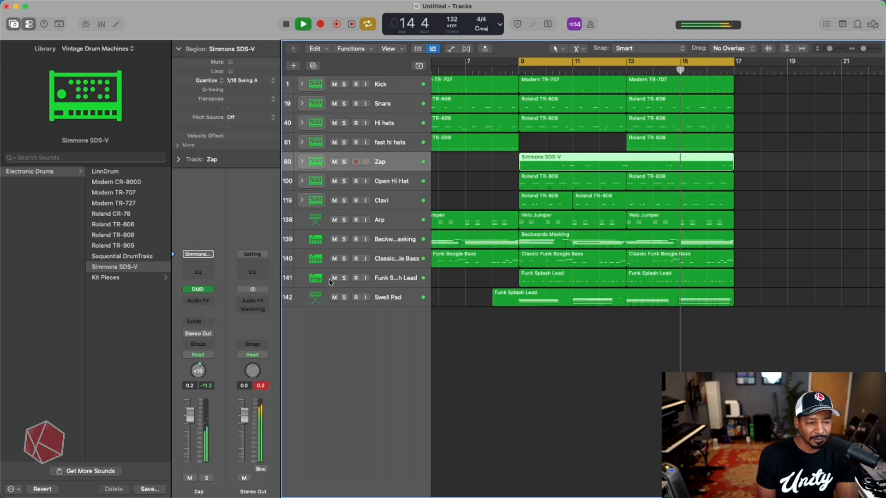
pyautogui.scroll(-1, 397, 224)
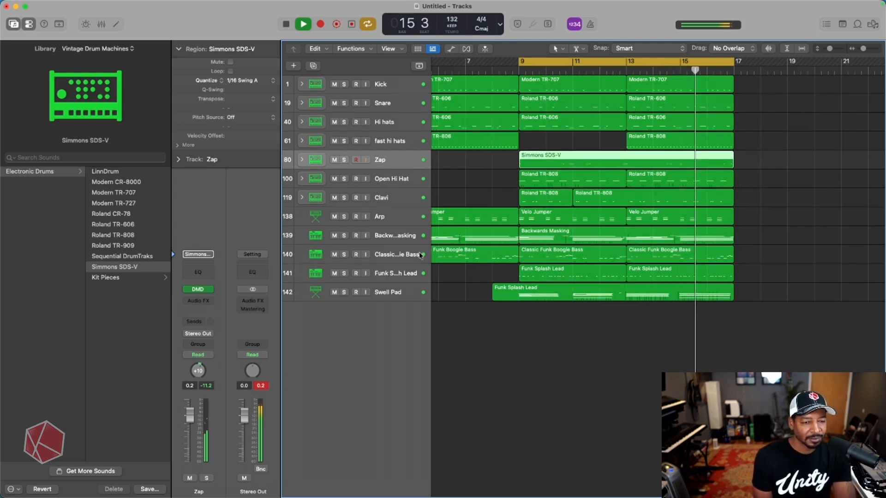
# - Restart playback from bar 9, duplicate the Open Hi Hat track and record another Roland TR-808 part over bars 9–17
pyautogui.click(397, 195)
pyautogui.scroll(-1, 406, 176)
pyautogui.click(405, 174)
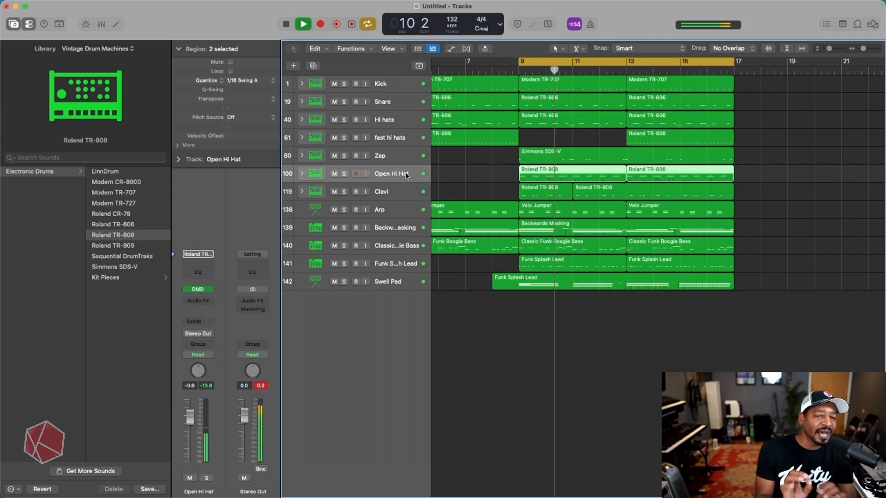
pyautogui.press('space')
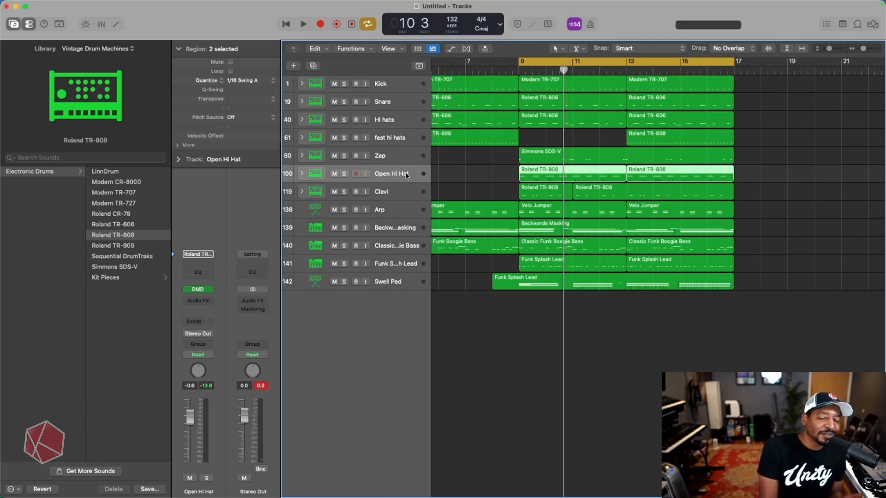
pyautogui.press('space')
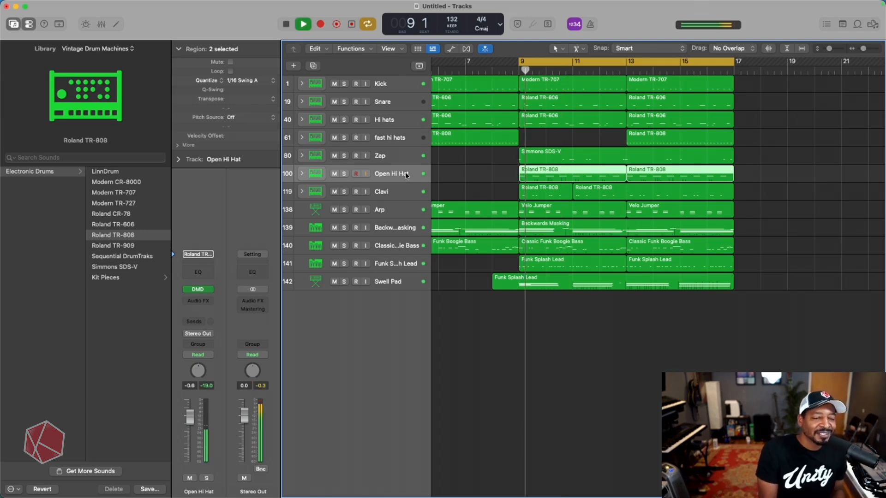
pyautogui.click(314, 66)
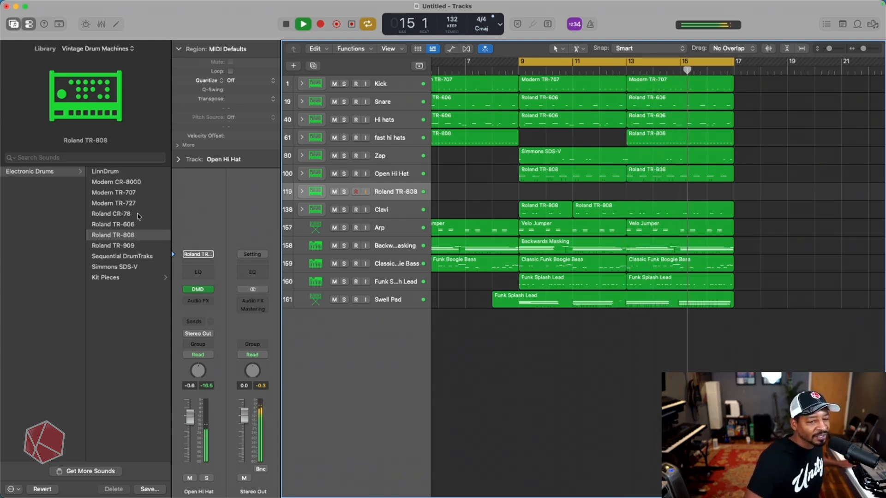
pyautogui.press('r')
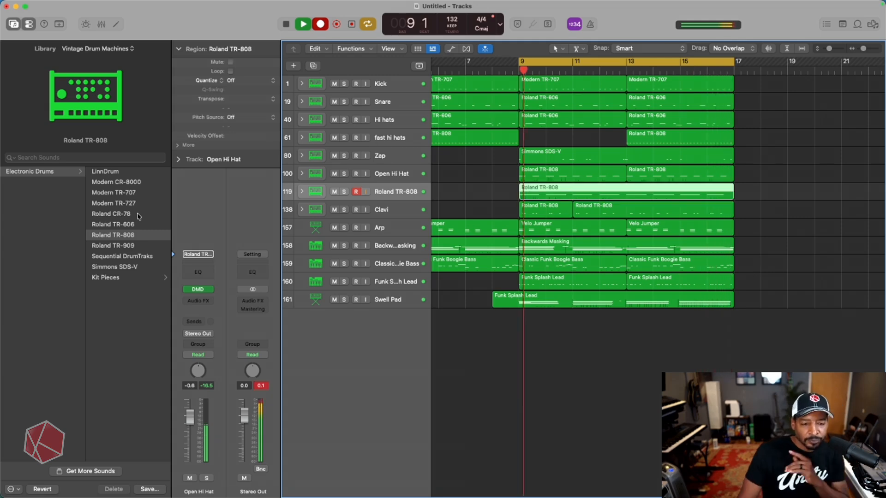
pyautogui.press('r')
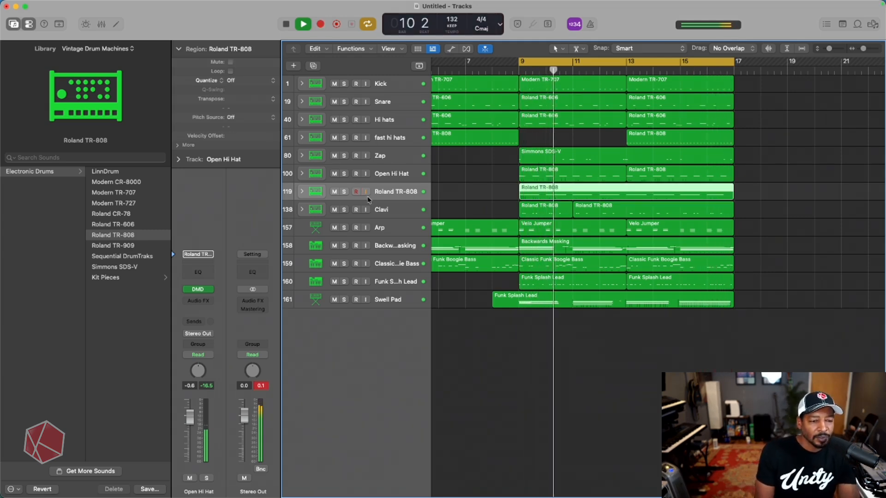
# - Rename the newly recorded track as Crash Cym and quantize its region to 1/16 Swing A
pyautogui.doubleClick(394, 192)
pyautogui.write('Cras')
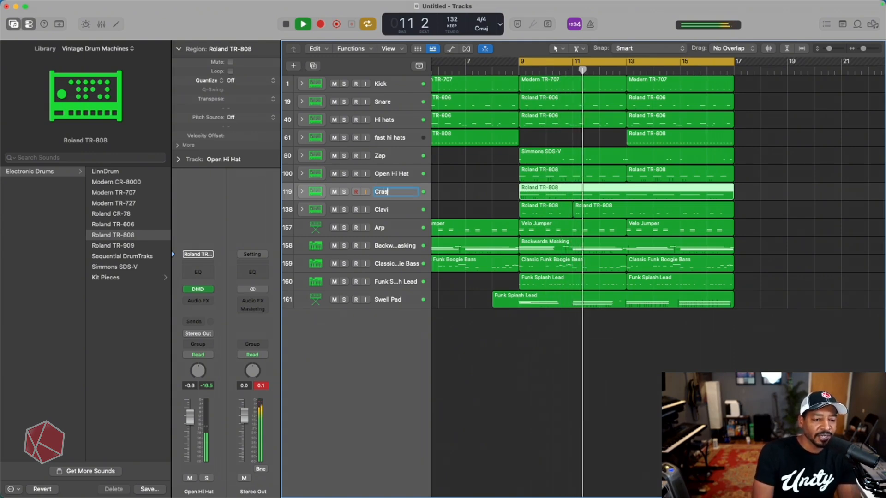
pyautogui.write('h Cym')
pyautogui.press('Return')
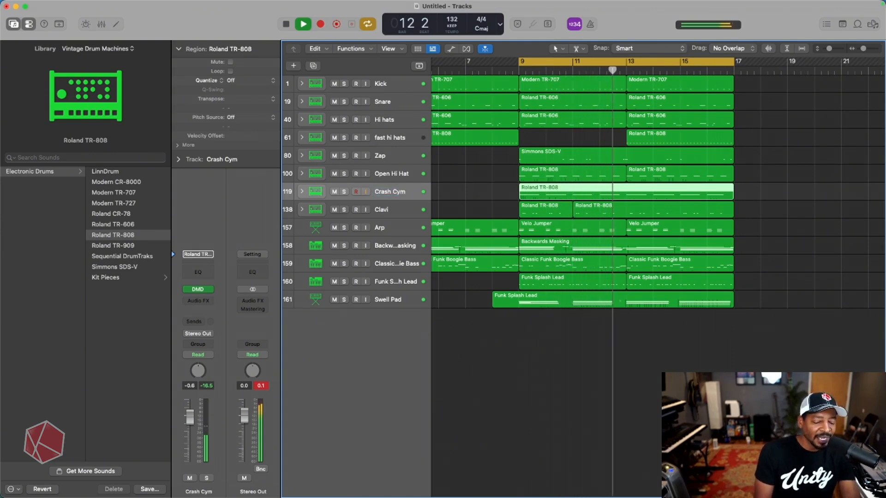
pyautogui.press('q')
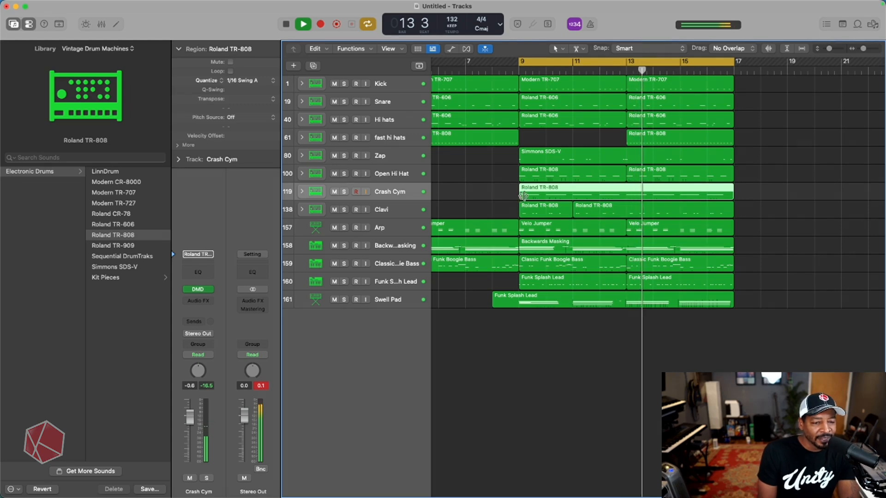
# - Examine all track levels and pan settings in the Mixer, replay the section briefly, and return to the full arrangement with playback stopped
pyautogui.hscroll(-1, 522, 196)
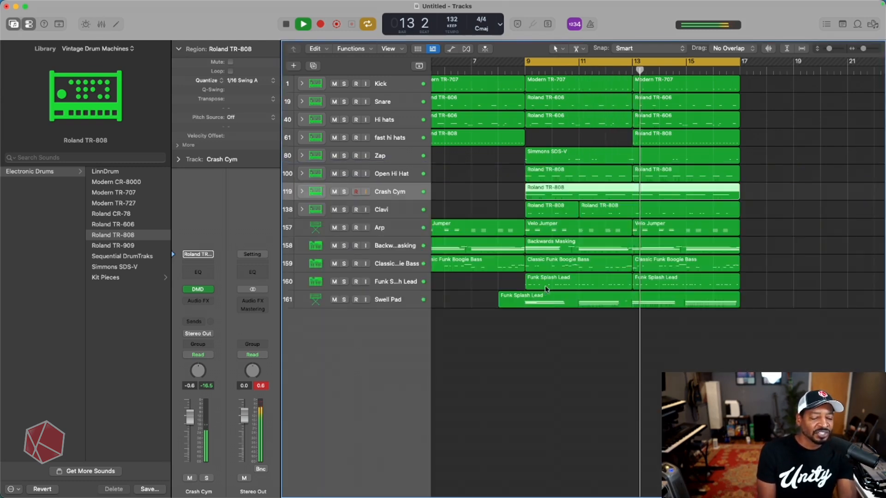
pyautogui.press('x')
pyautogui.press('space')
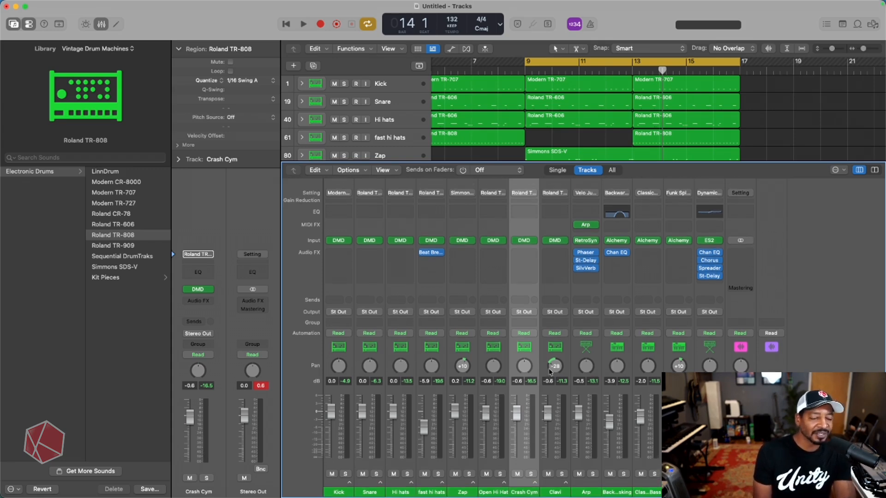
pyautogui.press('space')
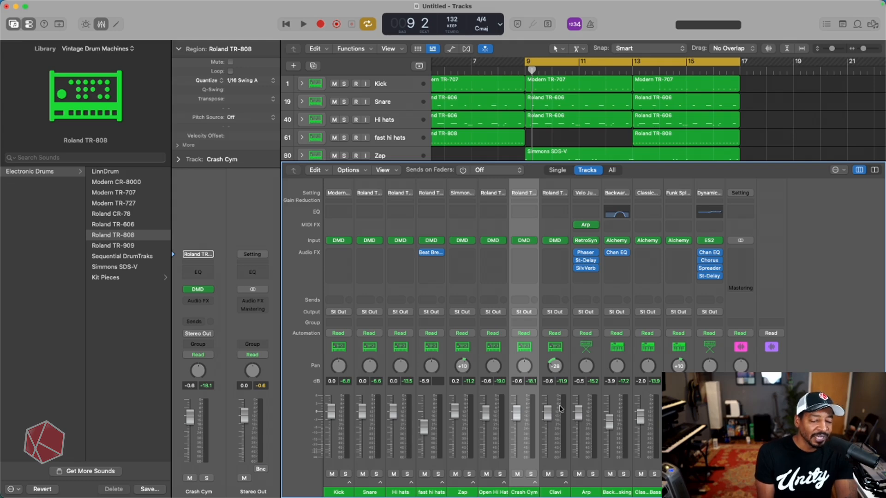
pyautogui.press('x')
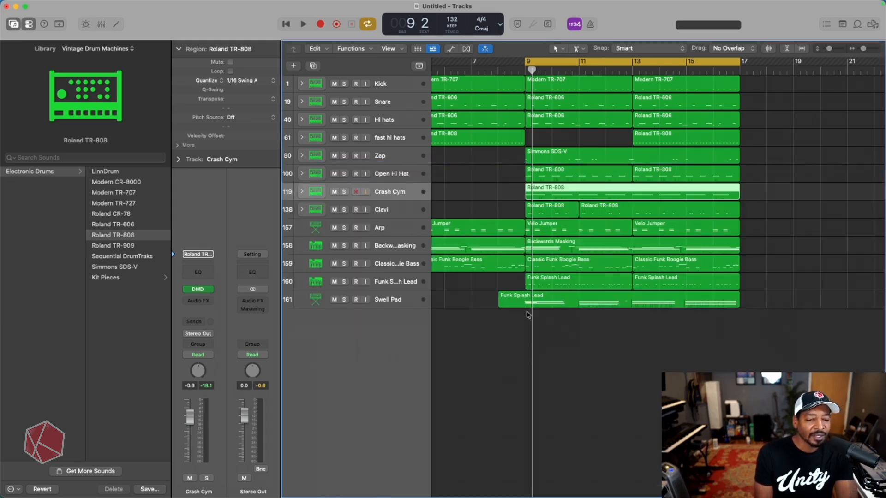
pyautogui.hscroll(-5, 545, 240)
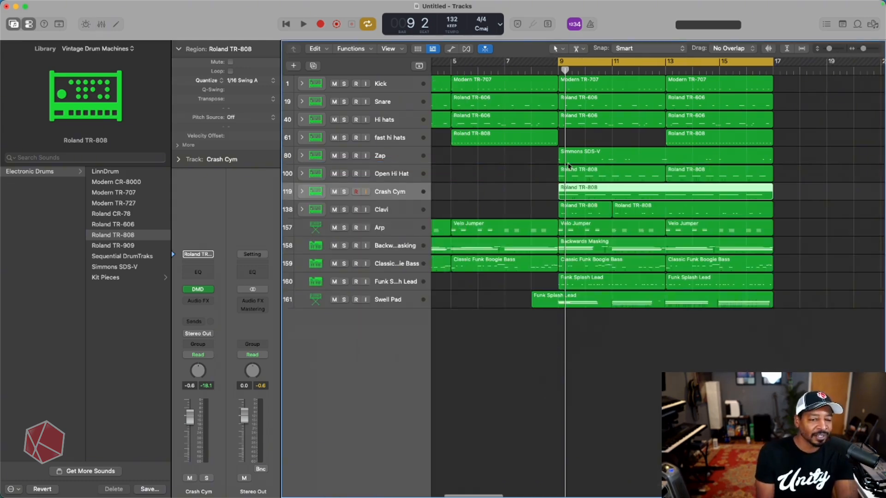
pyautogui.hscroll(1, 610, 226)
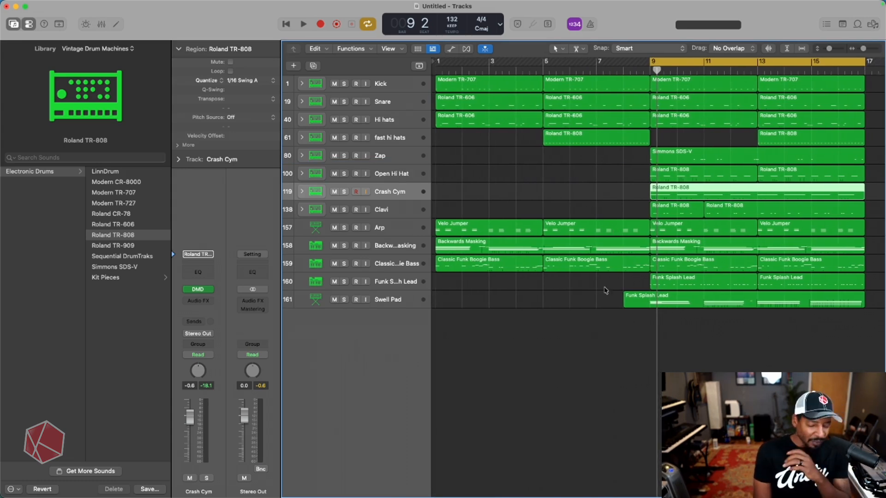
pyautogui.hscroll(3, 604, 290)
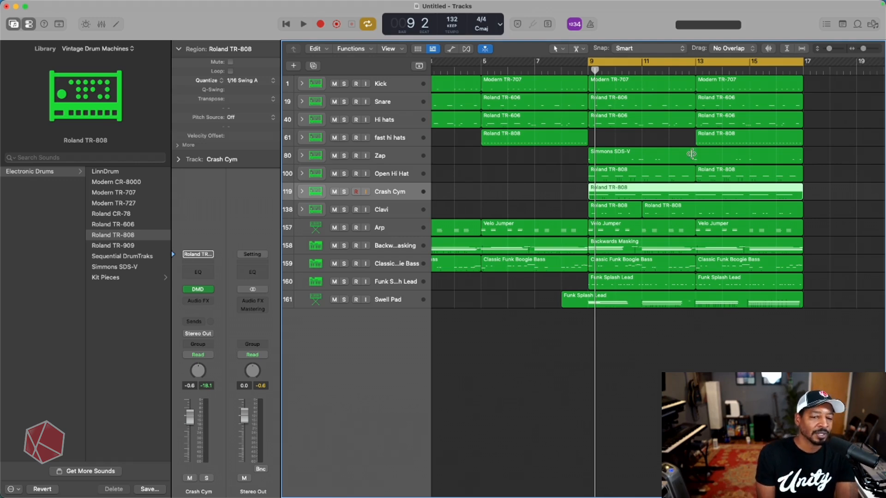
pyautogui.hscroll(-3, 591, 97)
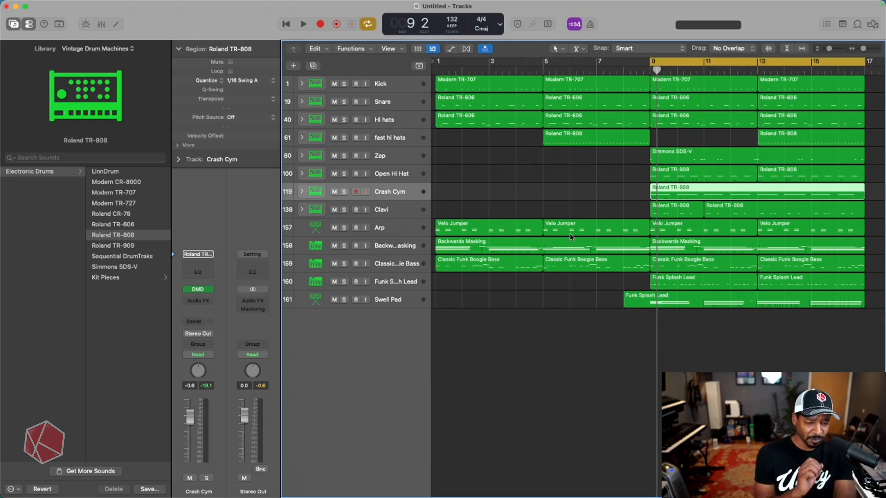
# - Solo the Kick and Snare tracks in the Mixer during playback and lower the Snare to -1.4 dB
pyautogui.press('x')
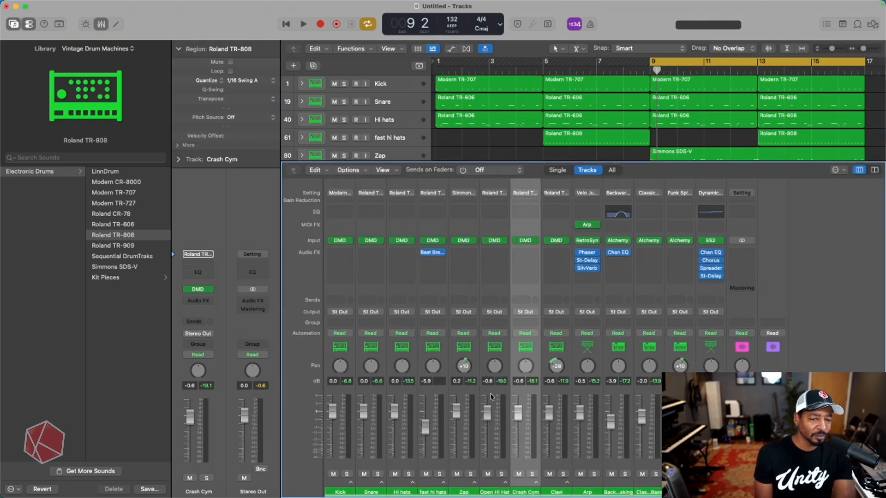
pyautogui.hscroll(1, 493, 397)
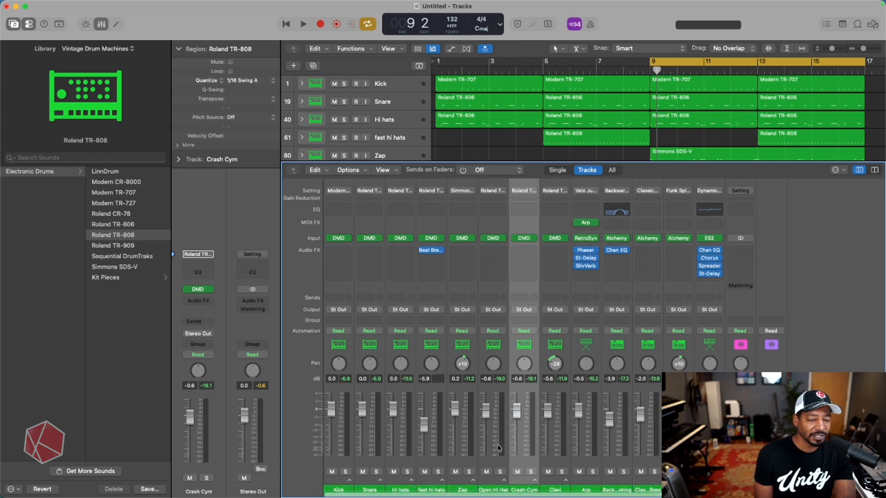
pyautogui.click(346, 475)
pyautogui.press('space')
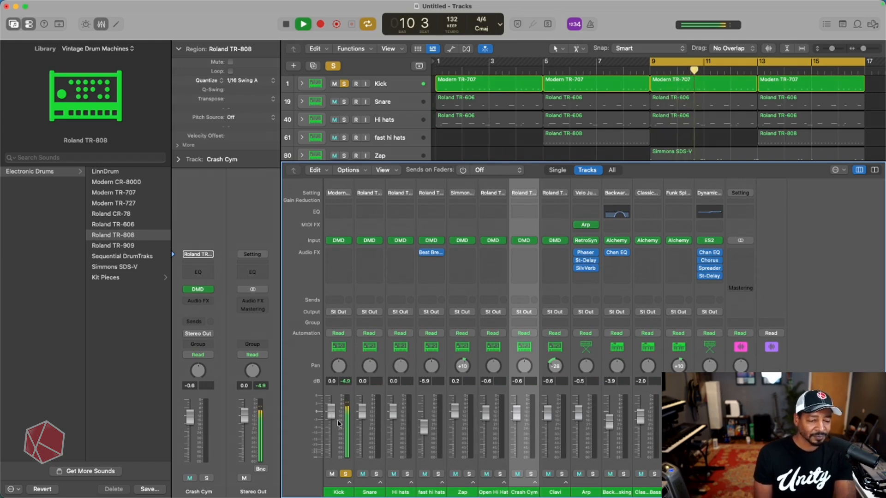
pyautogui.click(377, 474)
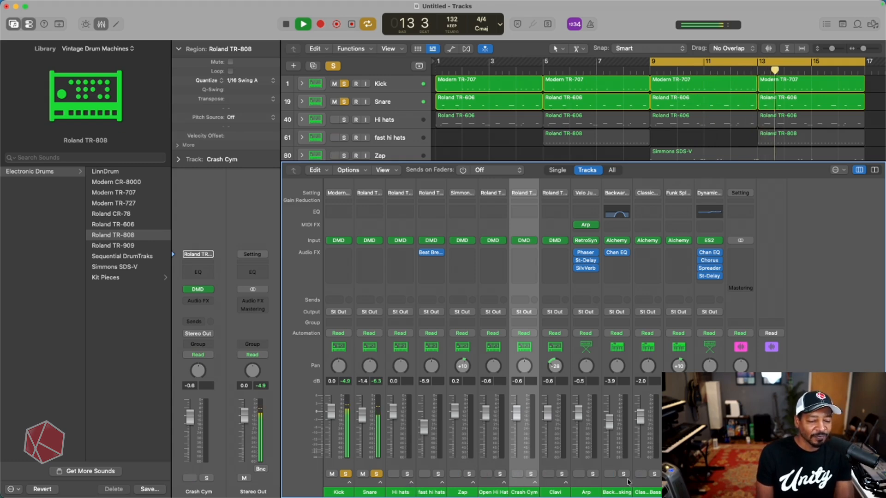
# - Solo the Classic Funk Boogie Bass alongside the Kick and Snare and set its level to about -0.4 dB
pyautogui.click(654, 474)
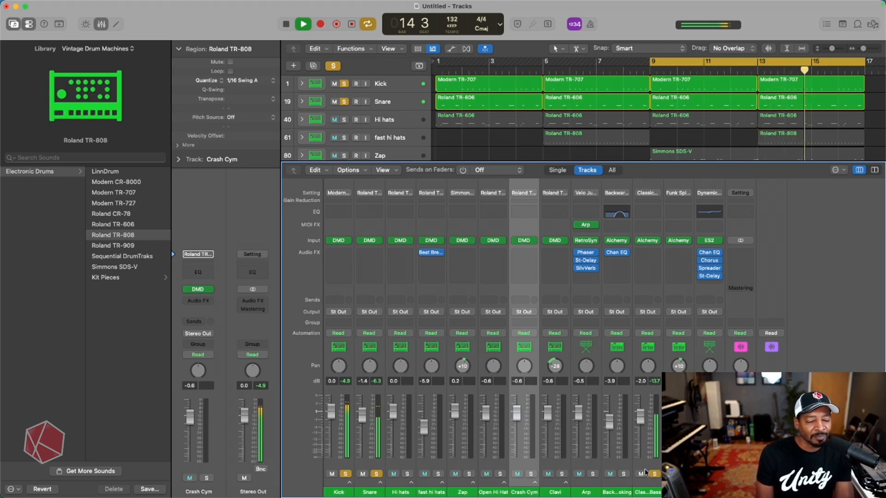
pyautogui.moveTo(643, 427); pyautogui.dragTo(641, 413)
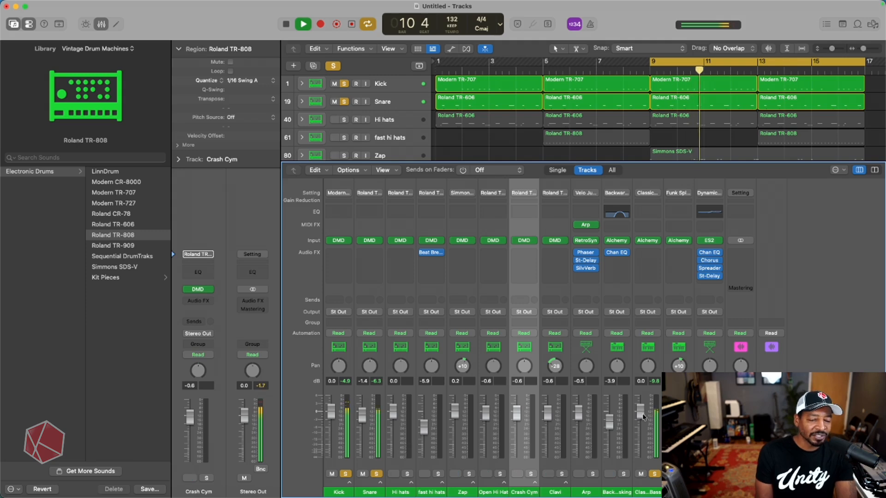
pyautogui.moveTo(644, 418); pyautogui.dragTo(643, 398)
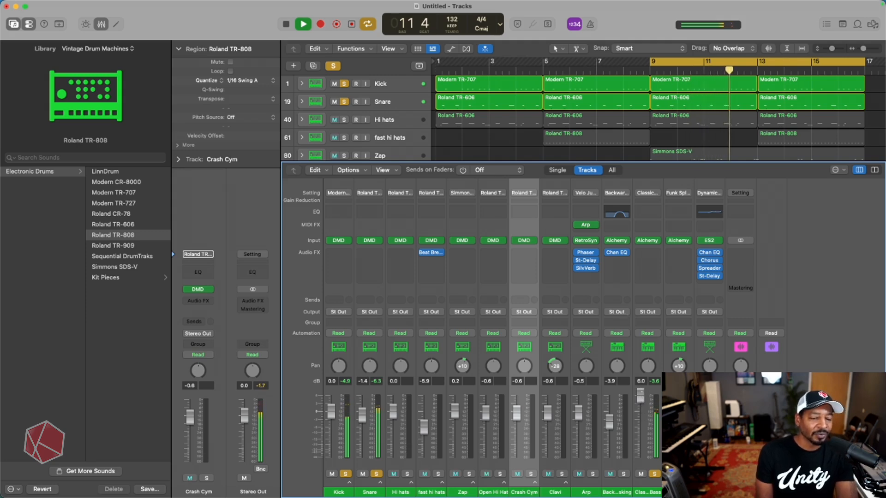
pyautogui.keyDown('alt'); pyautogui.click(641, 402); pyautogui.keyUp('alt')
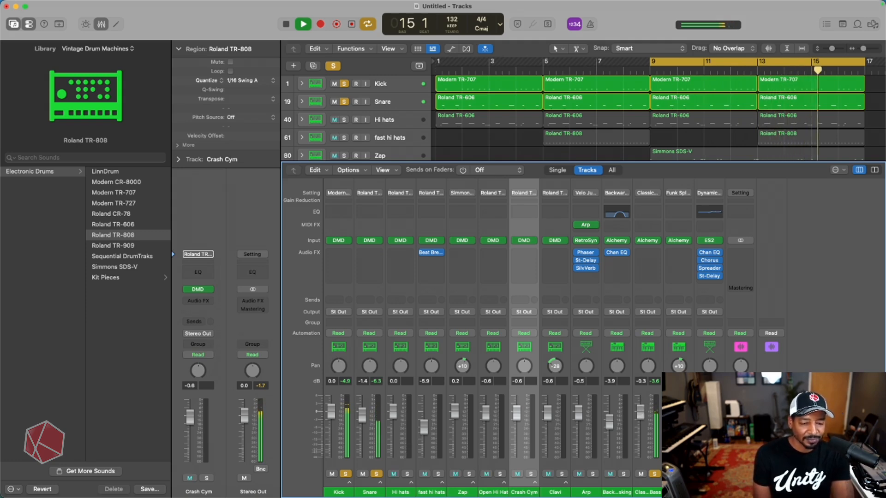
# - Solo the Hi hats at 0.6 dB panned to +16, and the fast hi hats at -9.4 dB
pyautogui.click(407, 474)
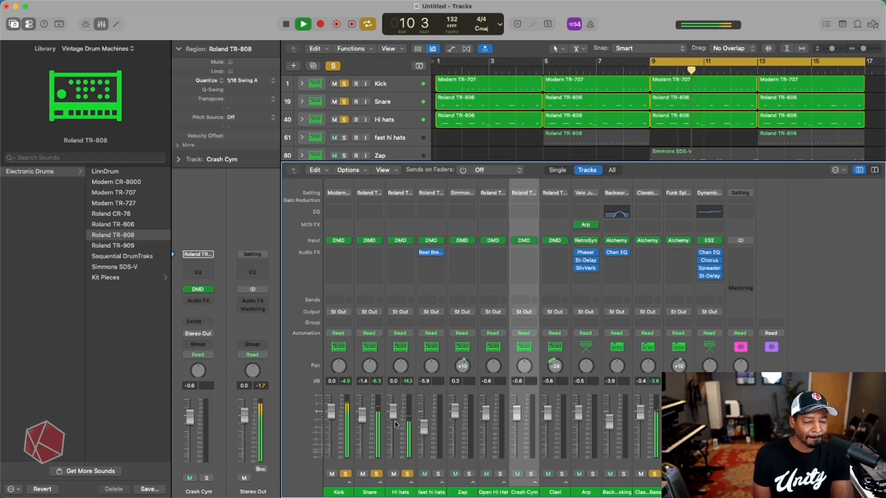
pyautogui.moveTo(394, 412); pyautogui.dragTo(394, 410)
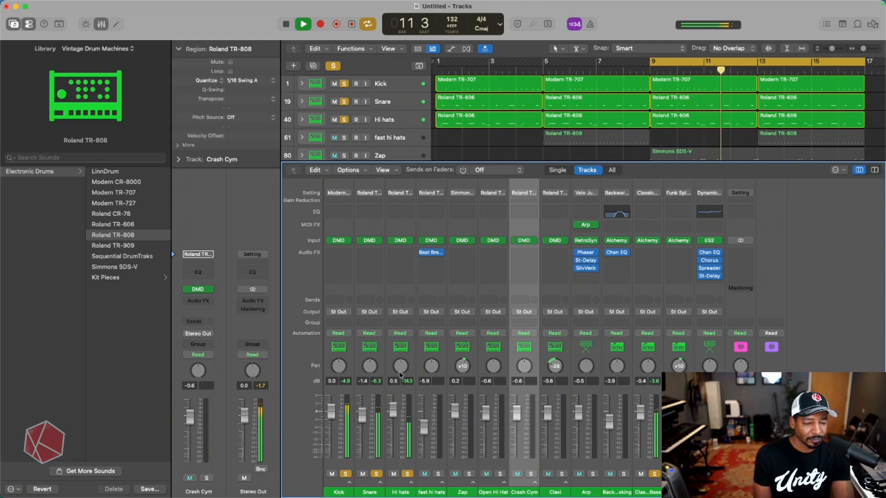
pyautogui.moveTo(402, 370); pyautogui.dragTo(403, 365)
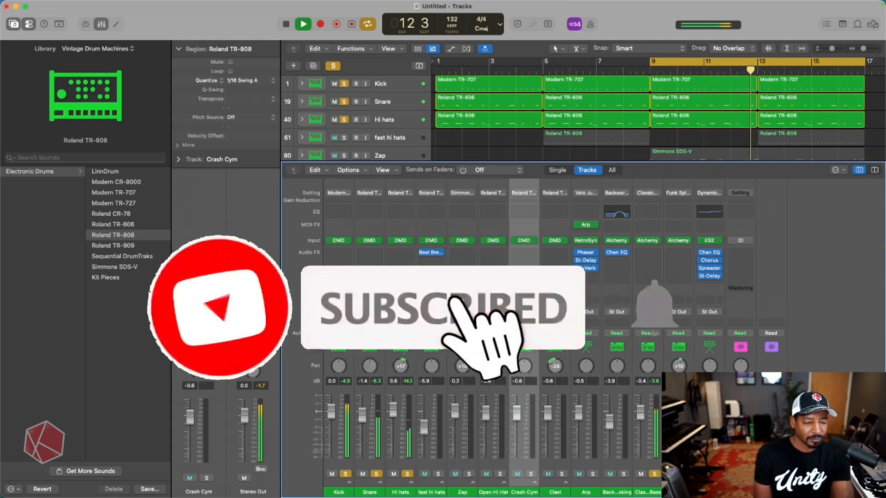
pyautogui.click(438, 474)
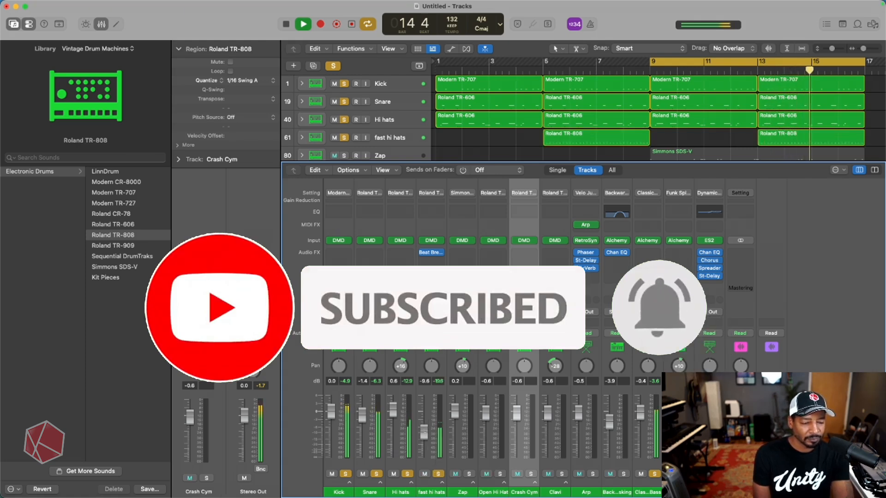
pyautogui.moveTo(424, 428); pyautogui.dragTo(424, 433)
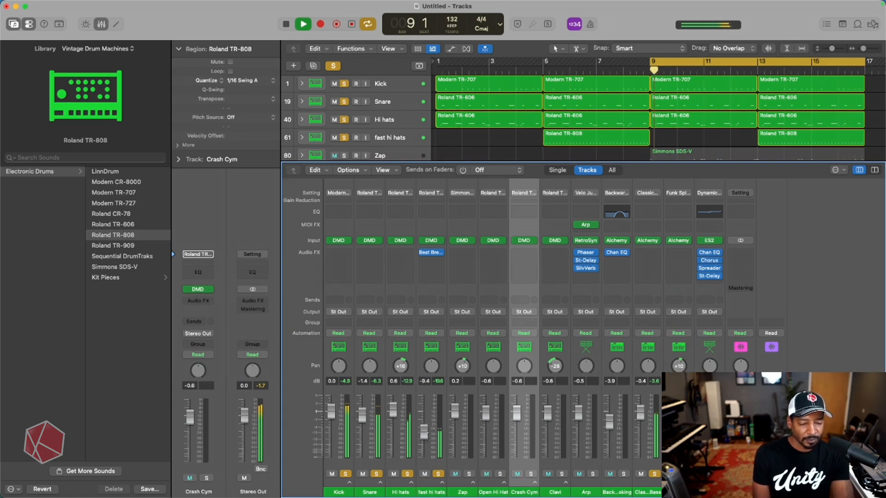
# - Solo the Arp at -3.6 dB and the Clavi at 0.0 dB, panning the Clavi to -7
pyautogui.click(470, 475)
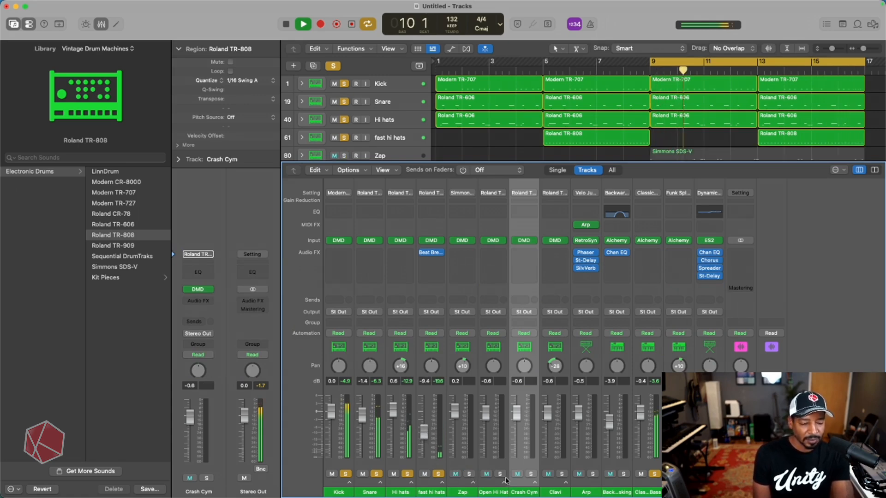
pyautogui.click(593, 474)
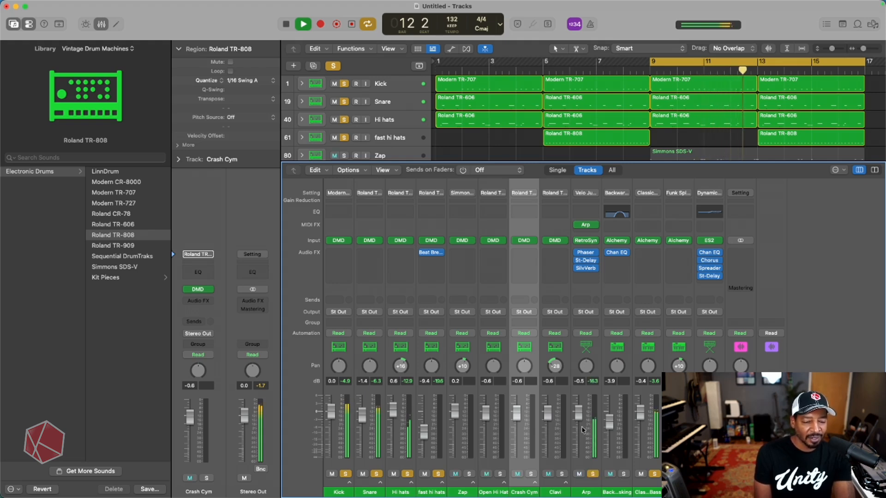
pyautogui.moveTo(583, 430)
pyautogui.mouseDown()
pyautogui.moveTo(583, 442)
pyautogui.moveTo(581, 435)
pyautogui.mouseUp()
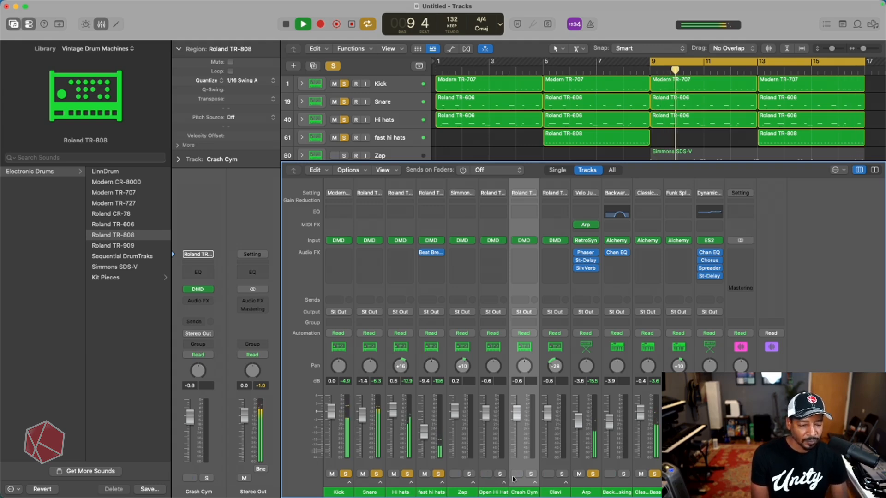
pyautogui.click(562, 476)
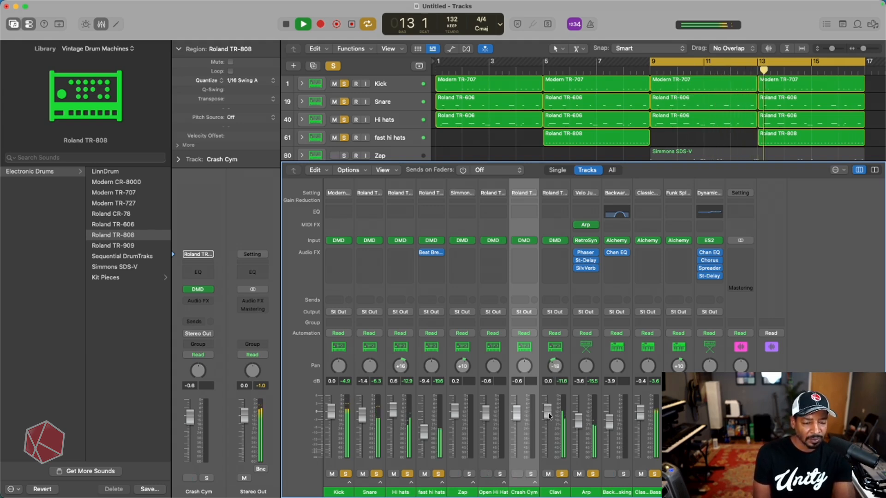
pyautogui.moveTo(555, 368); pyautogui.dragTo(555, 372)
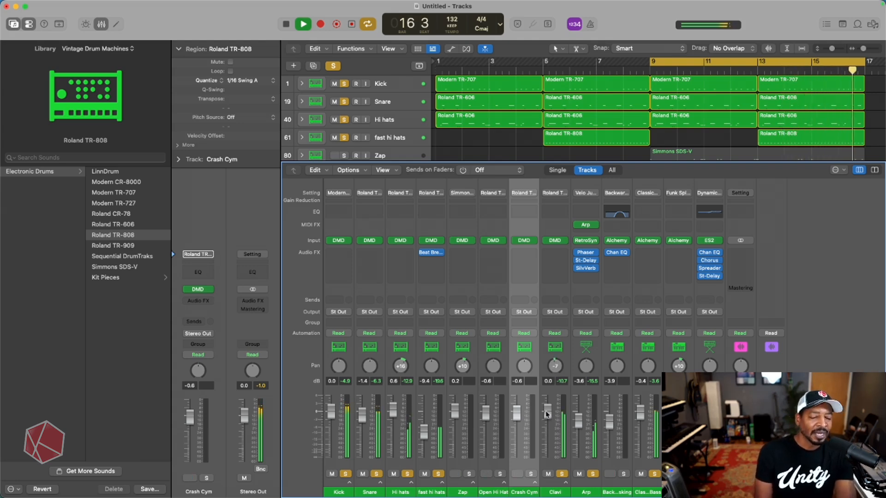
# - Search the audio effects for a reverb and insert ChromaVerb on the Clavi track
pyautogui.click(552, 494)
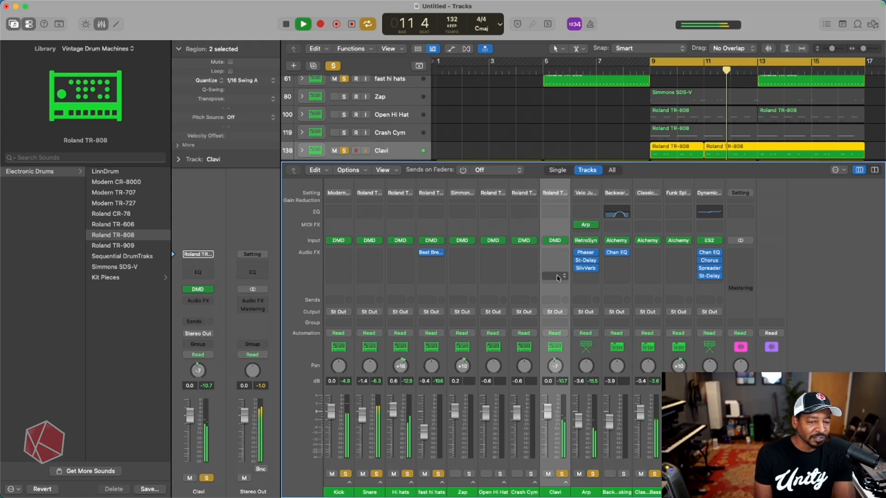
pyautogui.click(558, 254)
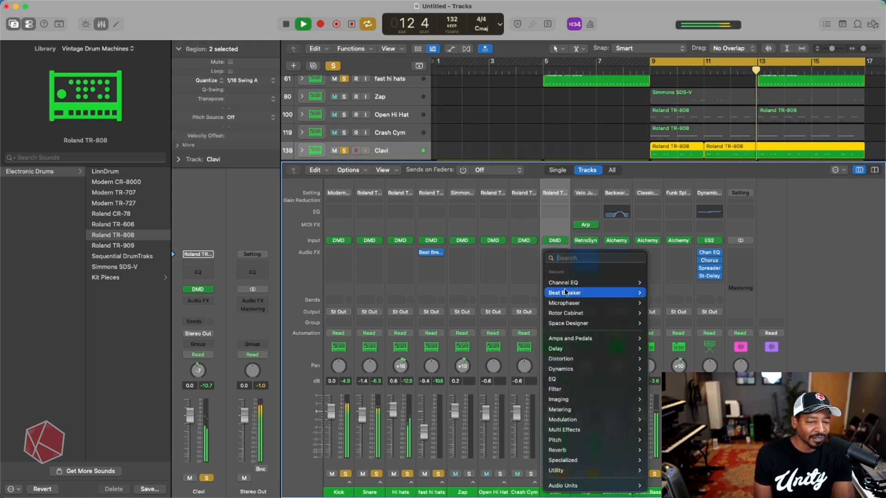
pyautogui.write('rever')
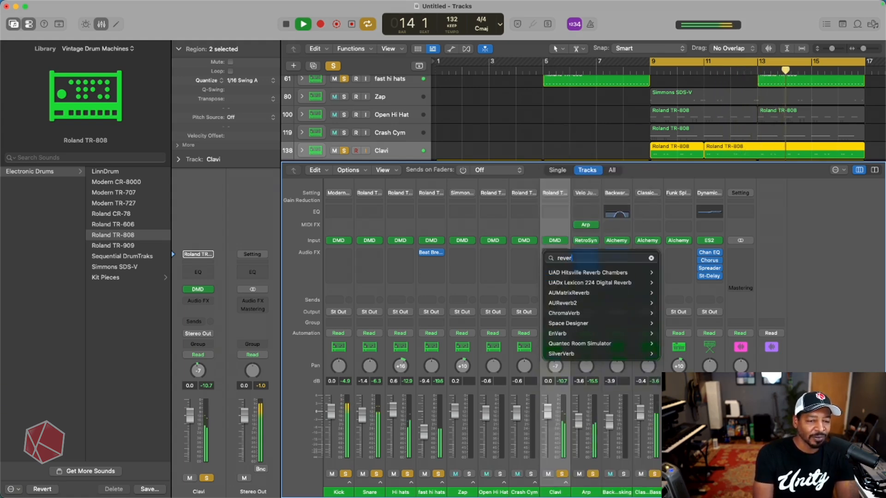
pyautogui.click(565, 314)
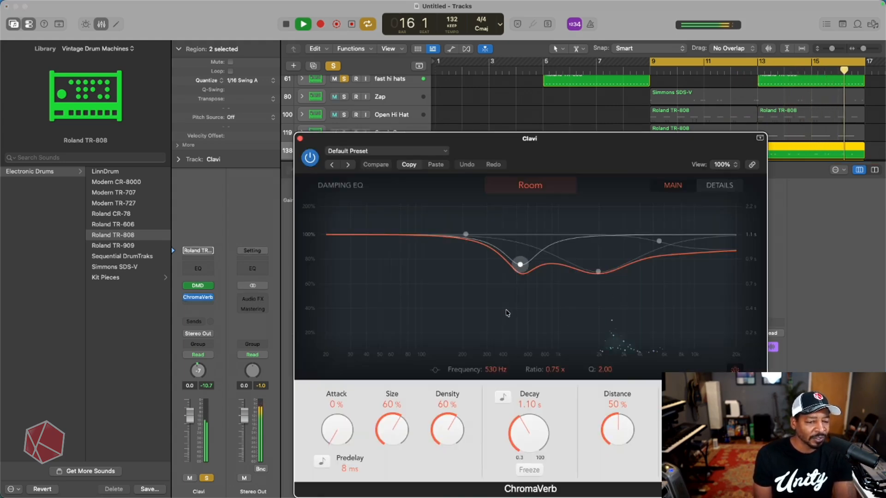
# - Set the ChromaVerb Distance to 64% and look through the available room types
pyautogui.moveTo(618, 430); pyautogui.dragTo(617, 417)
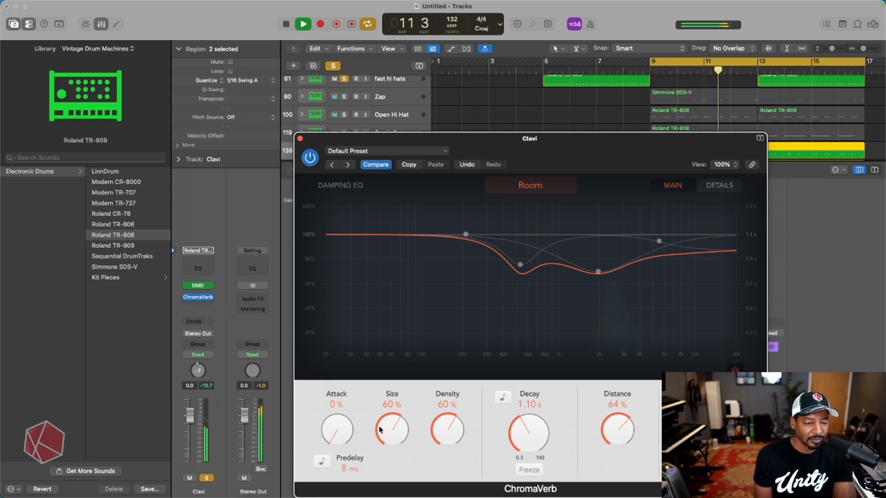
pyautogui.click(491, 185)
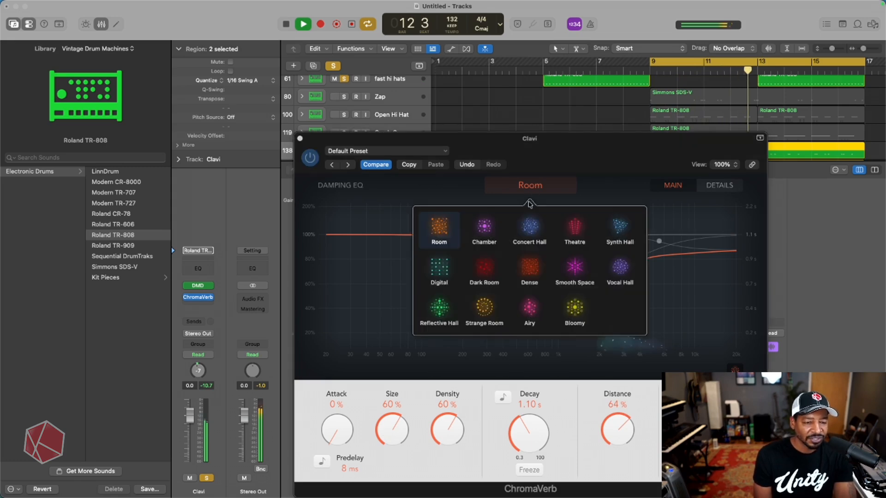
pyautogui.click(491, 185)
# - Load the Large Room preset in ChromaVerb, then set Decay to 0.90 s and Size to 65%
pyautogui.click(371, 152)
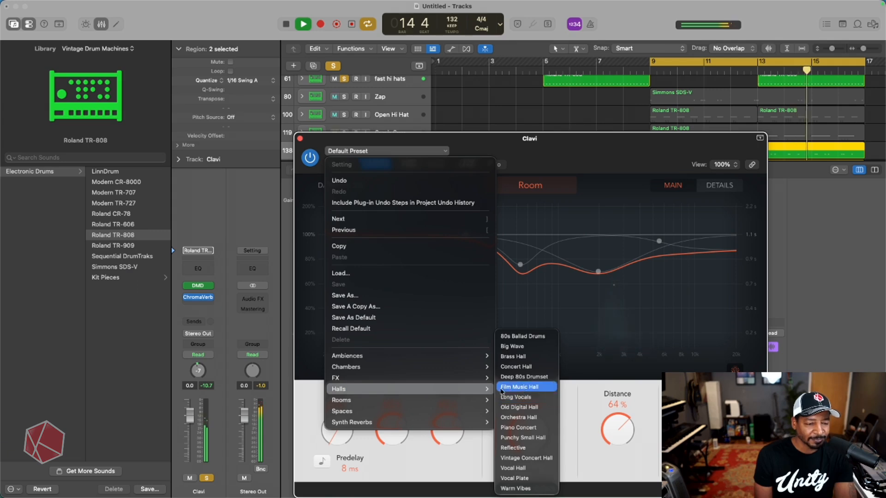
pyautogui.moveTo(467, 399)
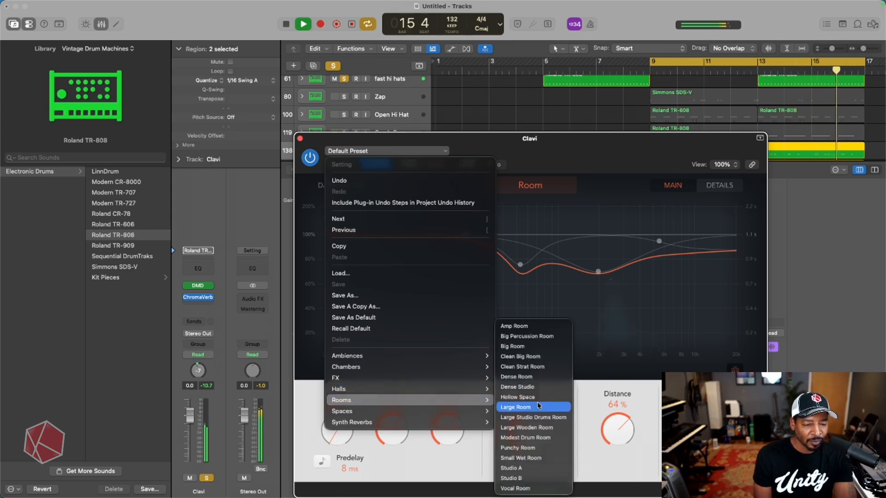
pyautogui.click(535, 408)
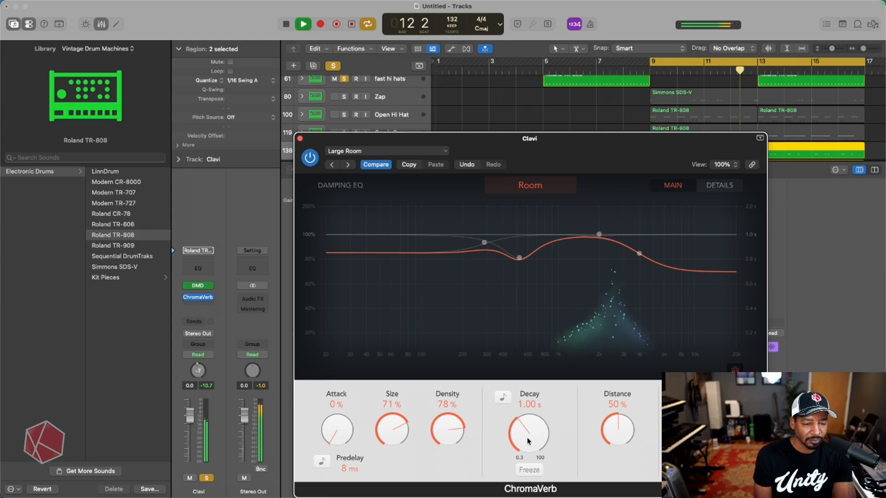
pyautogui.moveTo(528, 441); pyautogui.dragTo(528, 446)
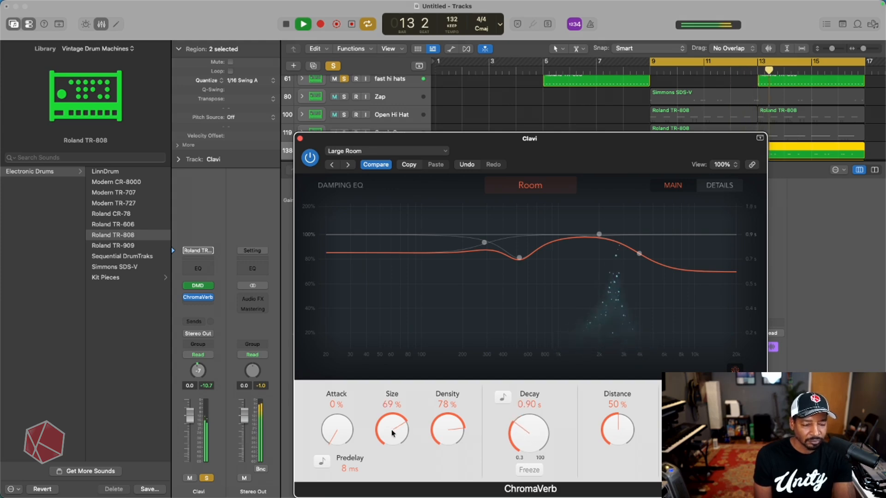
pyautogui.moveTo(392, 433); pyautogui.dragTo(391, 440)
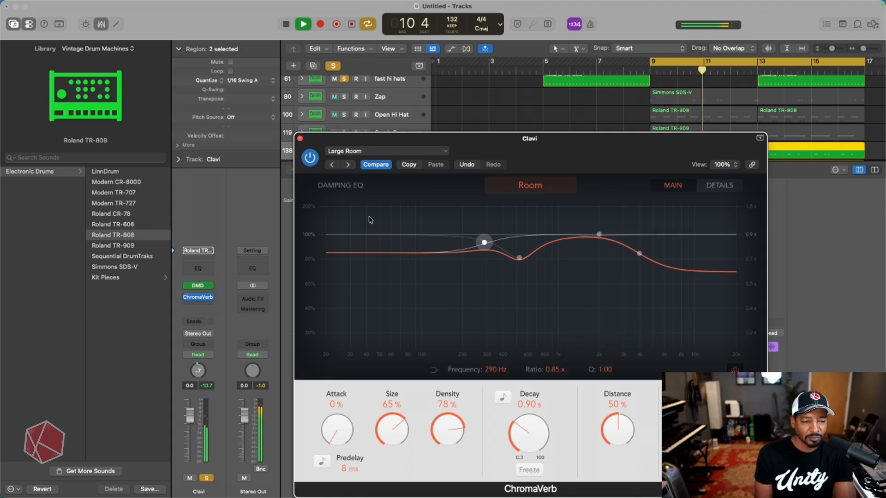
# - Compare the Clavi with ChromaVerb bypassed and active, then set its Decay to 1.10 s
pyautogui.click(309, 157)
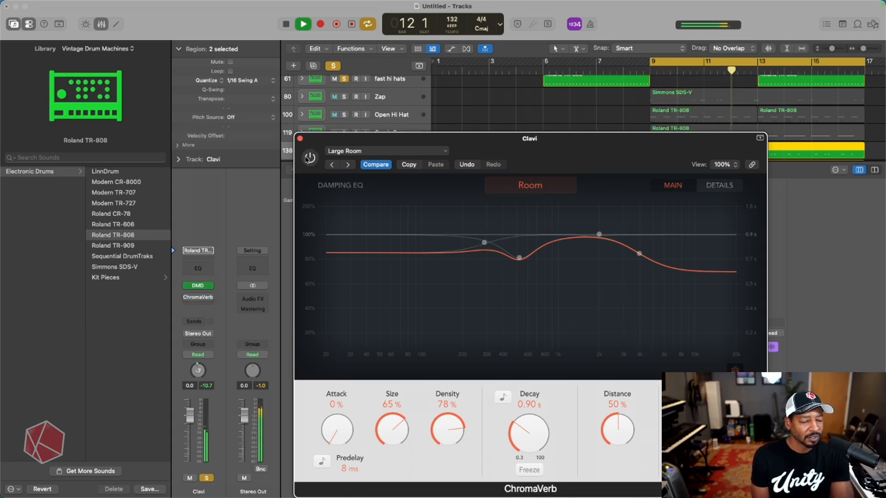
pyautogui.click(309, 158)
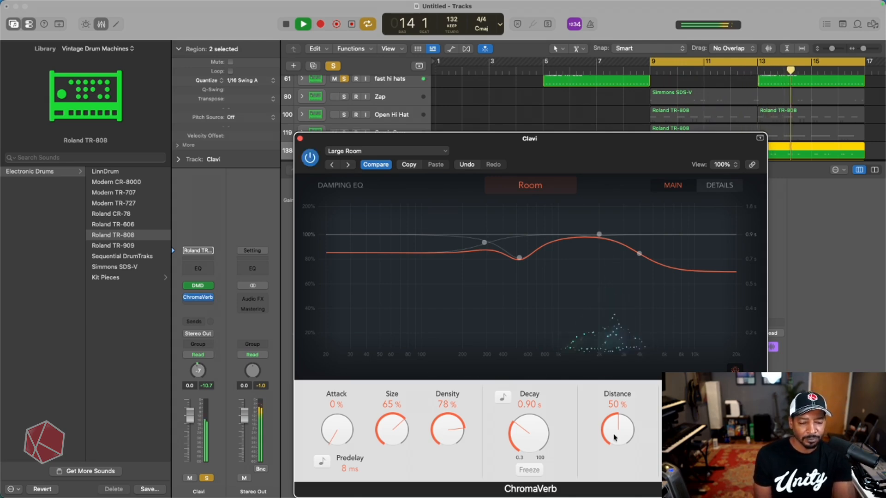
pyautogui.moveTo(524, 432); pyautogui.dragTo(523, 426)
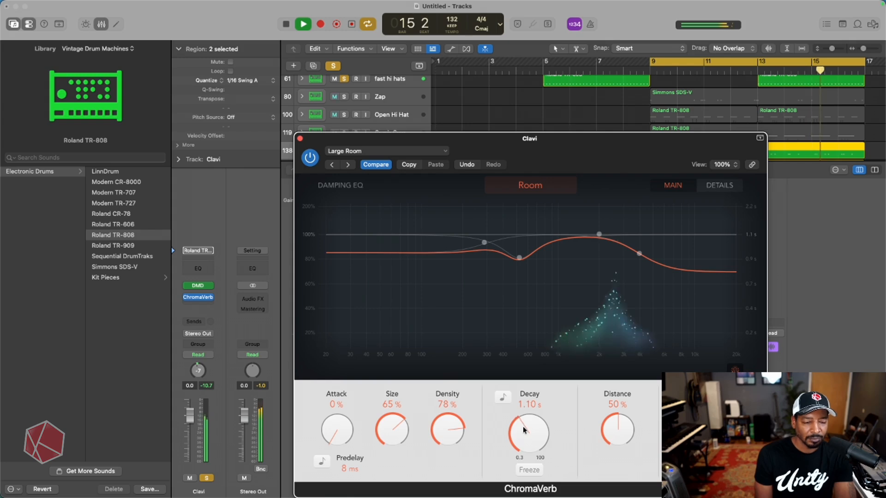
# - Set the ChromaVerb Distance on the Clavi track to 45% and close the plug-in
pyautogui.moveTo(610, 428); pyautogui.dragTo(610, 432)
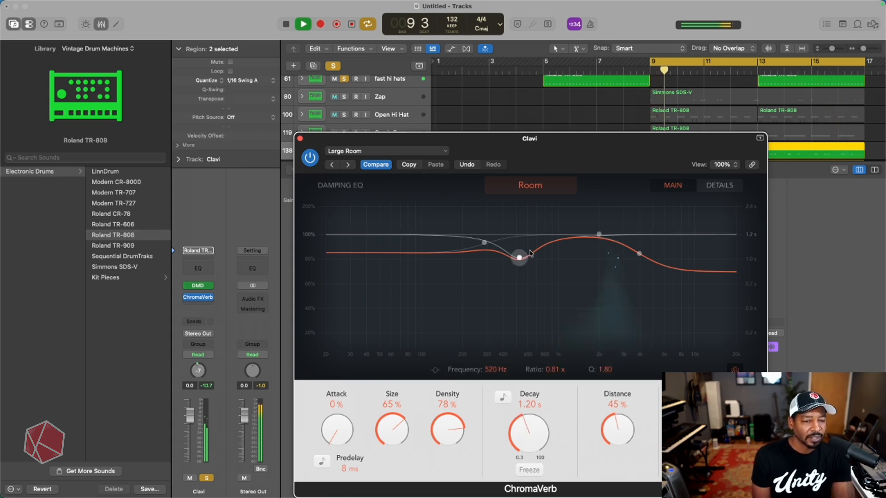
pyautogui.click(299, 138)
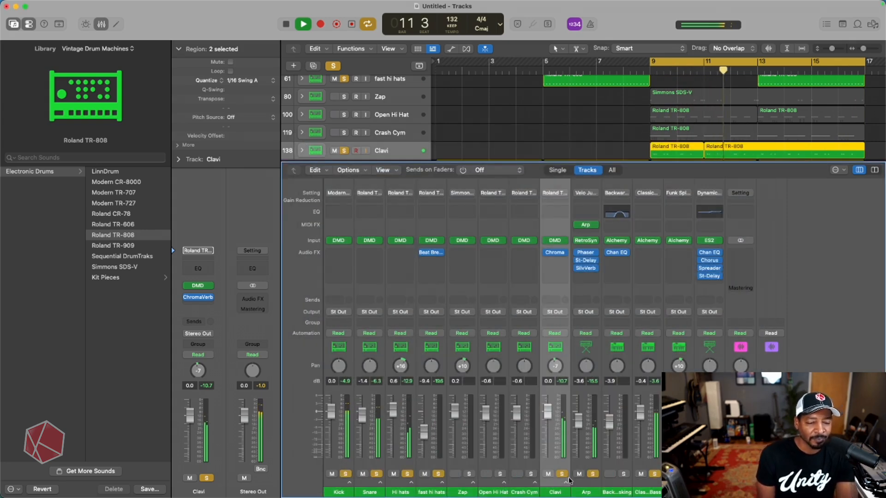
# - Add the Backwards Masking and Crash Cym tracks to the solo, with levels of -4.9 dB and -0.2 dB respectively
pyautogui.click(623, 474)
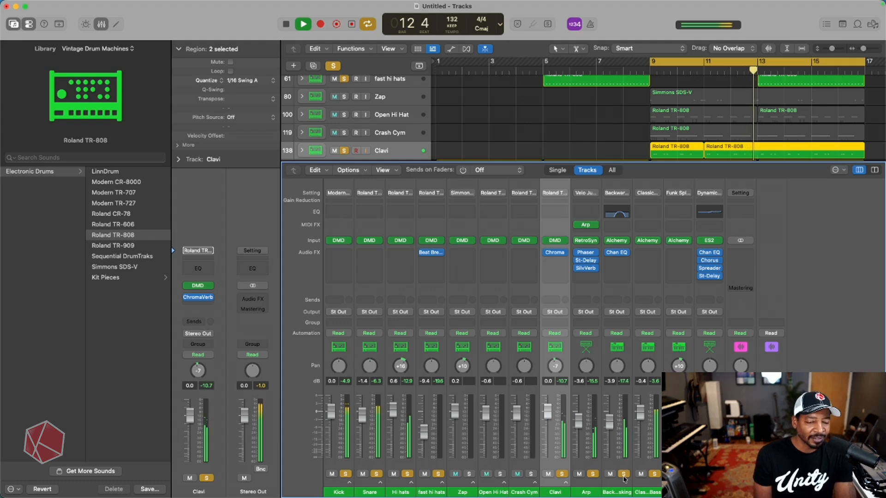
pyautogui.moveTo(611, 445); pyautogui.dragTo(610, 424)
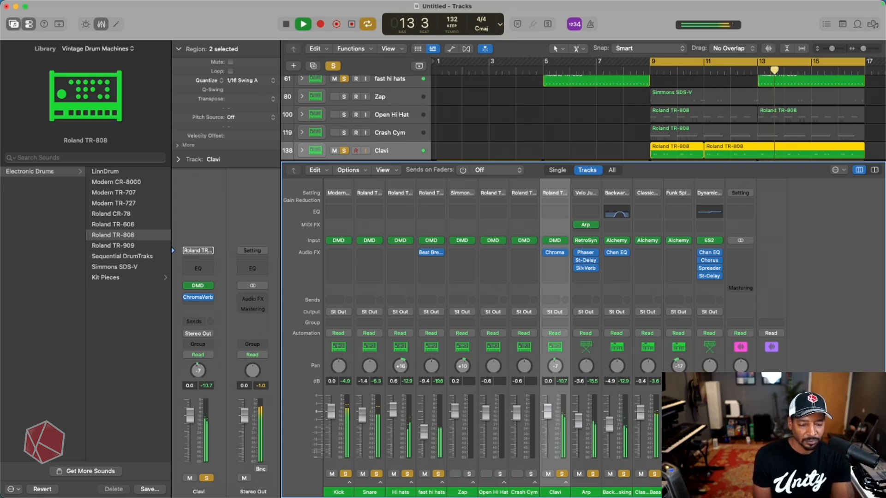
pyautogui.click(529, 474)
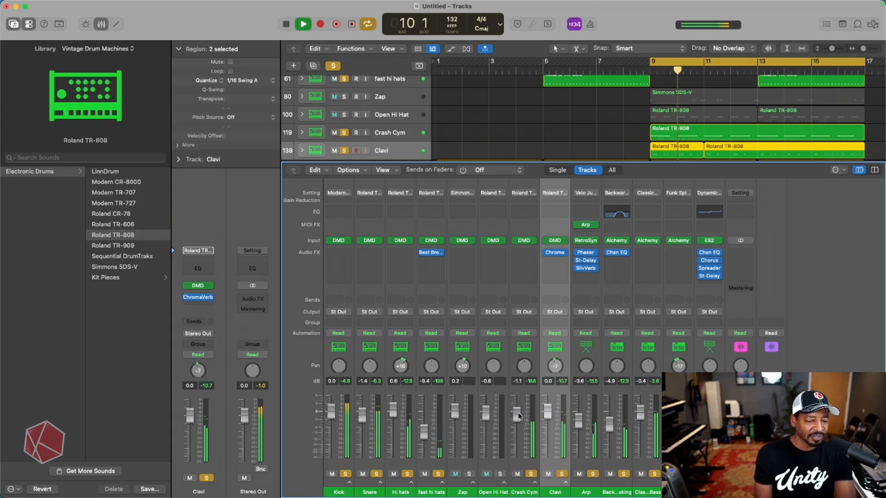
pyautogui.moveTo(519, 417); pyautogui.dragTo(520, 413)
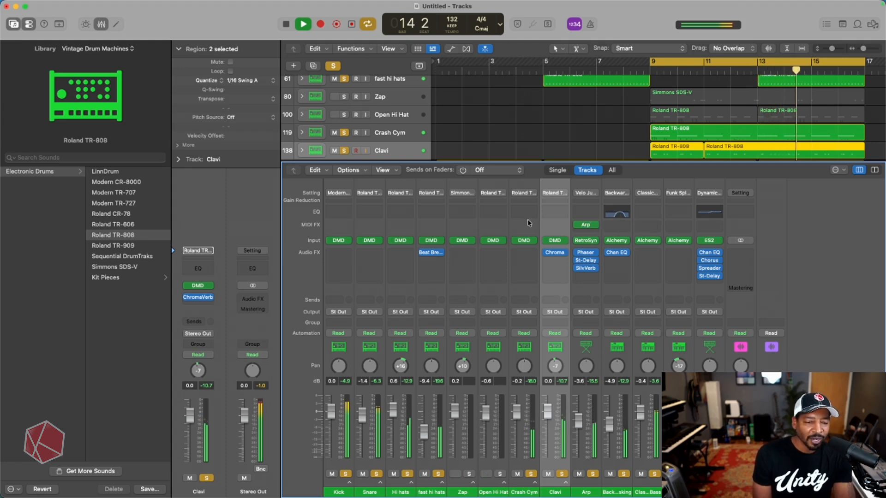
# - Try a Channel EQ on the Clavi track with a 1.4 dB high-shelf cut at 3300 Hz, then bypass and close it
pyautogui.click(555, 215)
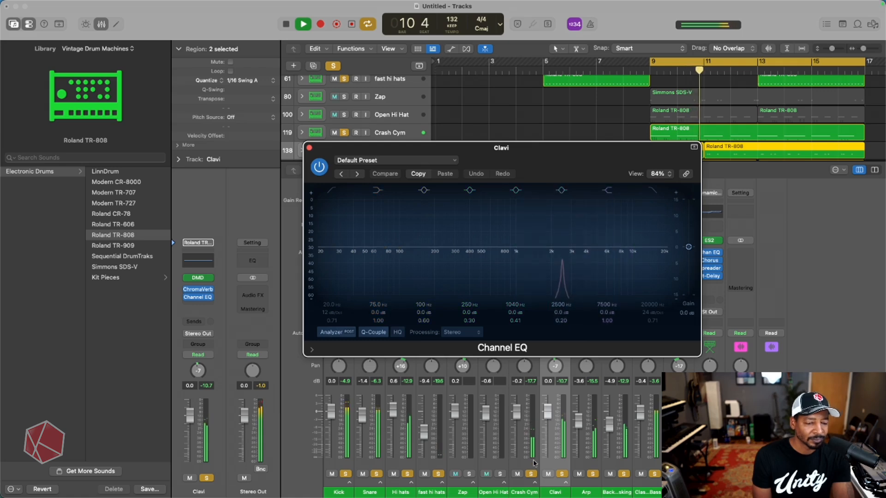
pyautogui.moveTo(610, 248); pyautogui.dragTo(576, 251)
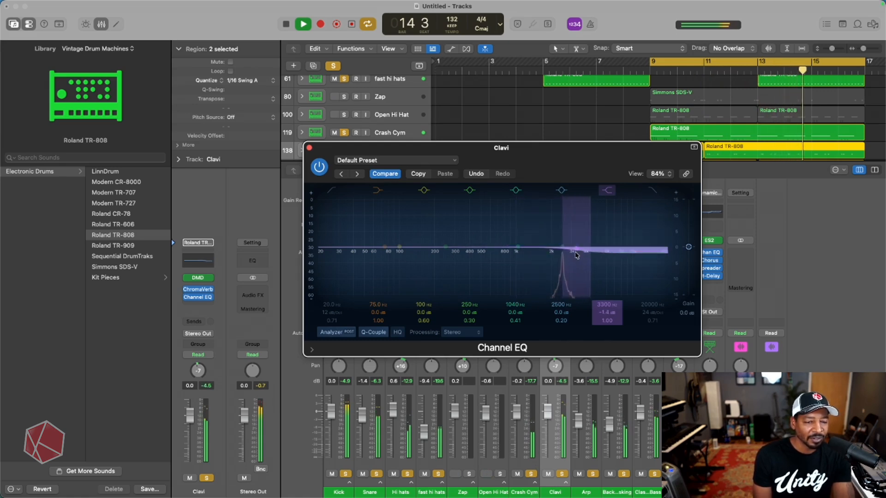
pyautogui.click(319, 167)
pyautogui.press('super+w')
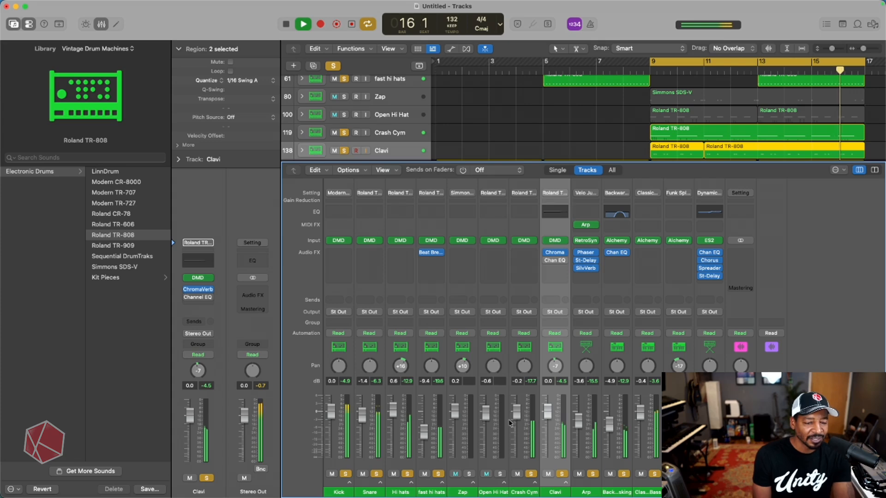
# - Insert a Channel EQ on the Crash Cym track, boost its high shelf by 3.1 dB, and stop playback
pyautogui.click(525, 490)
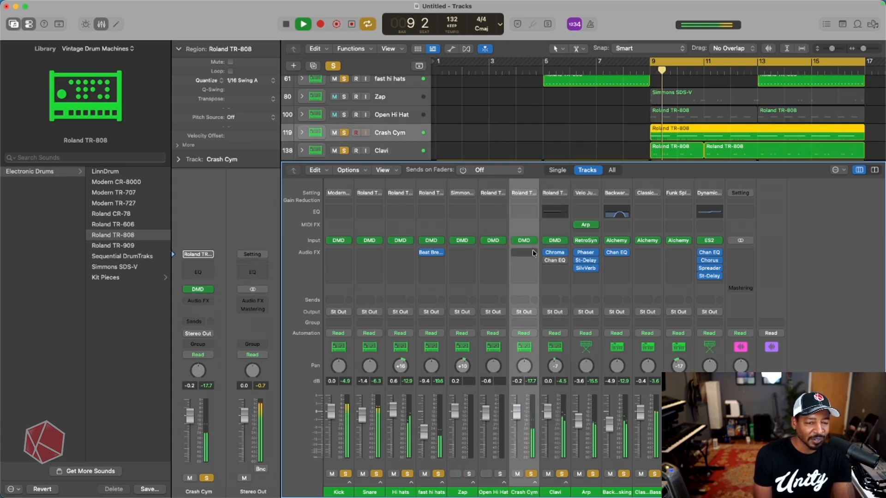
pyautogui.click(524, 214)
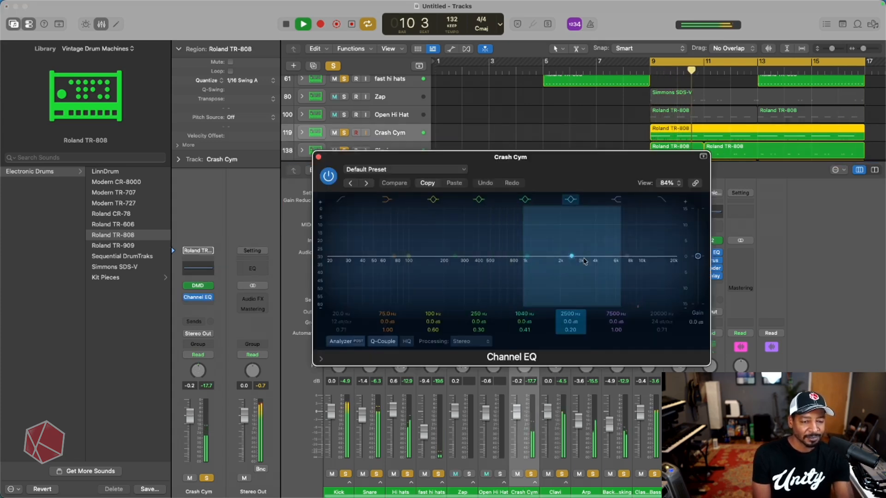
pyautogui.moveTo(644, 255); pyautogui.dragTo(642, 242)
pyautogui.press('space')
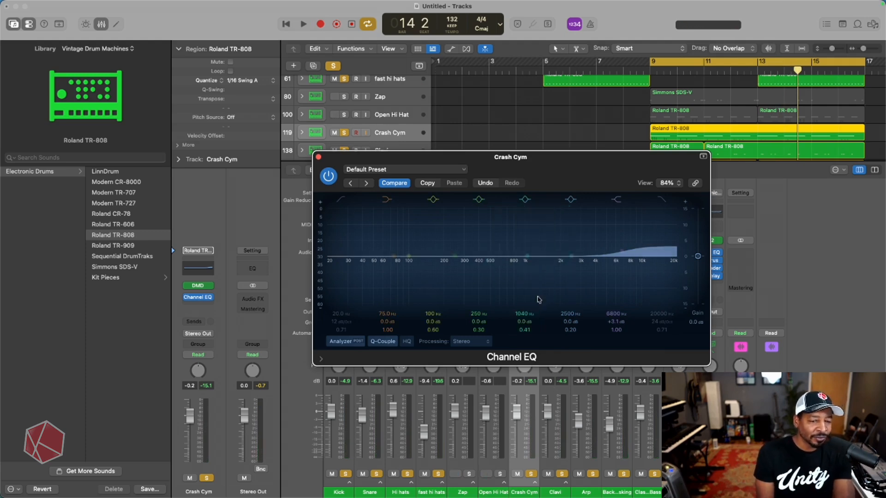
# - Try a mid-band boost of about 9.8 dB at 1170 Hz in the Crash Cym EQ, then remove it
pyautogui.moveTo(520, 258); pyautogui.dragTo(531, 218)
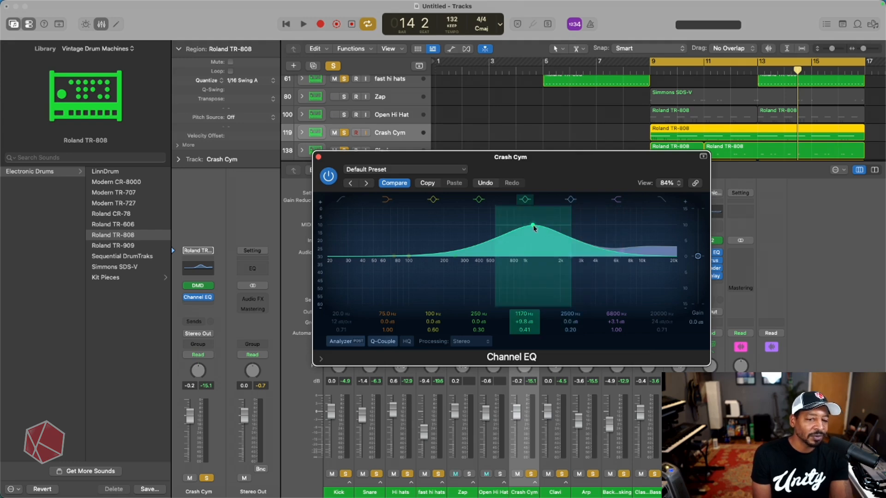
pyautogui.moveTo(534, 226); pyautogui.dragTo(531, 260)
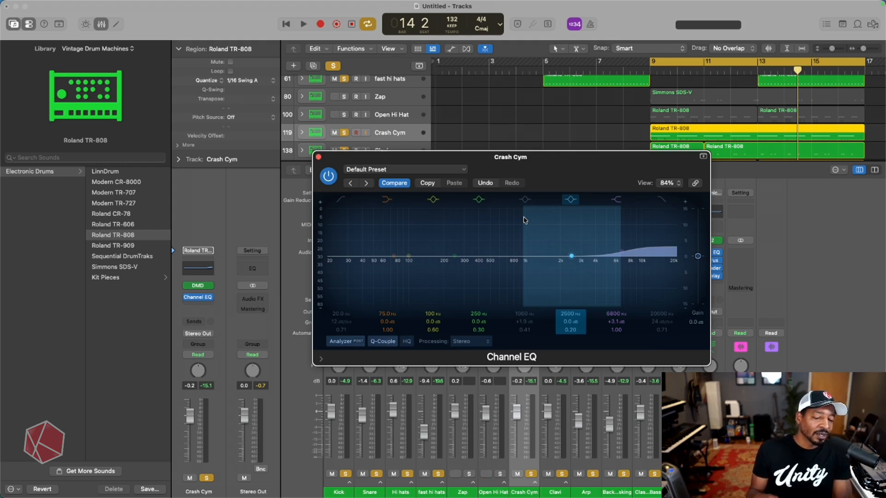
# - Resume playback, add Open Hi Hat to the solo at 0.2 dB, and lower Crash Cym to -3.9 dB
pyautogui.press('space')
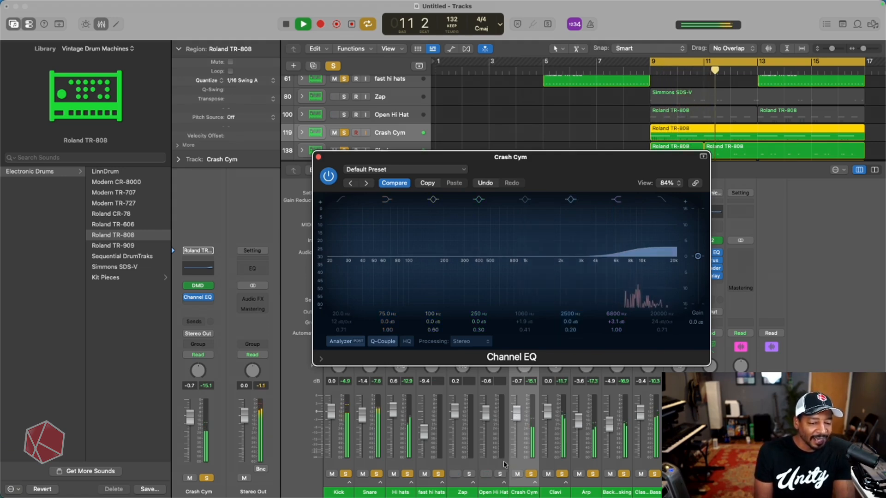
pyautogui.click(500, 474)
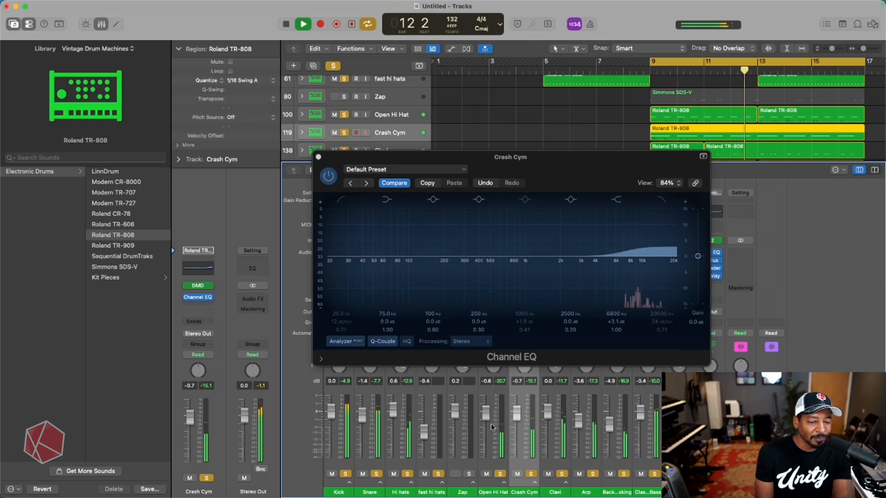
pyautogui.click(491, 421)
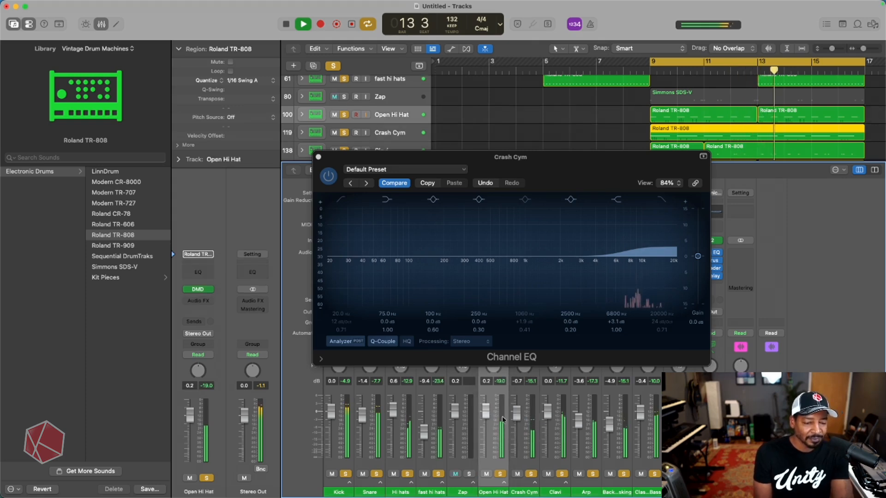
pyautogui.click(514, 422)
pyautogui.moveTo(515, 423); pyautogui.dragTo(513, 439)
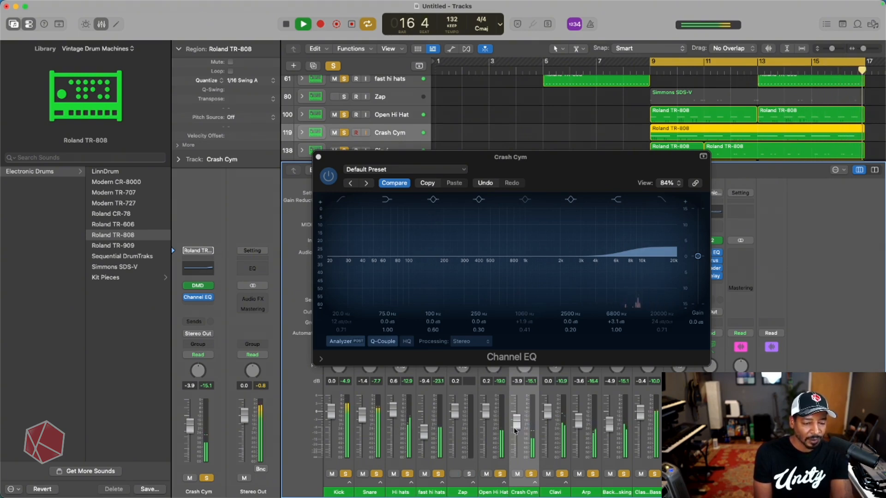
# - Add the Zap track to the solo, lower it to -0.2 dB, and close the EQ and the mixer
pyautogui.click(469, 475)
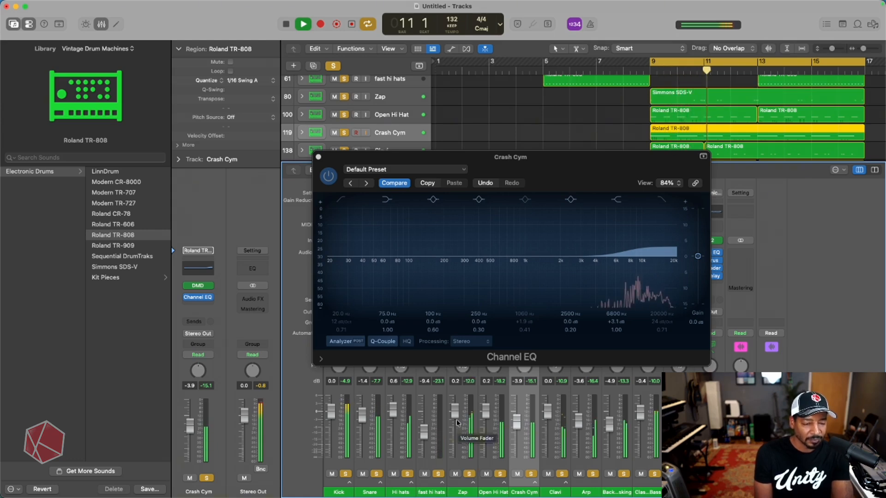
pyautogui.moveTo(456, 420); pyautogui.dragTo(458, 429)
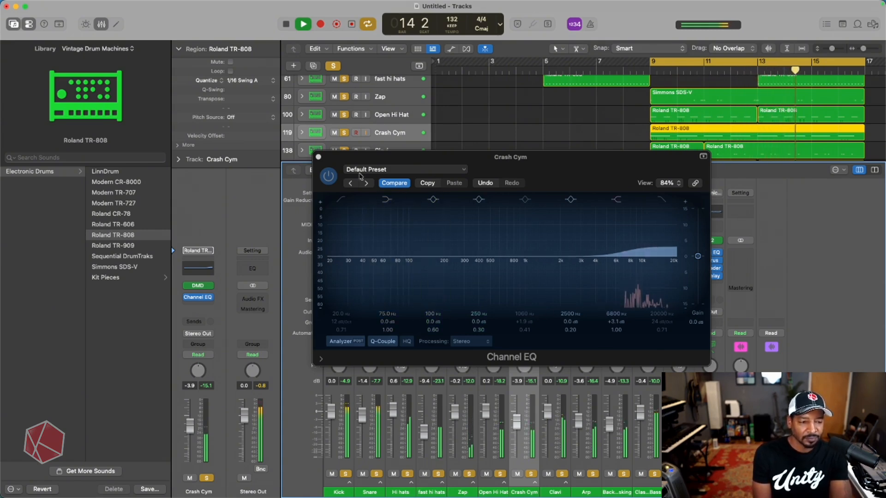
pyautogui.click(318, 157)
pyautogui.press('x')
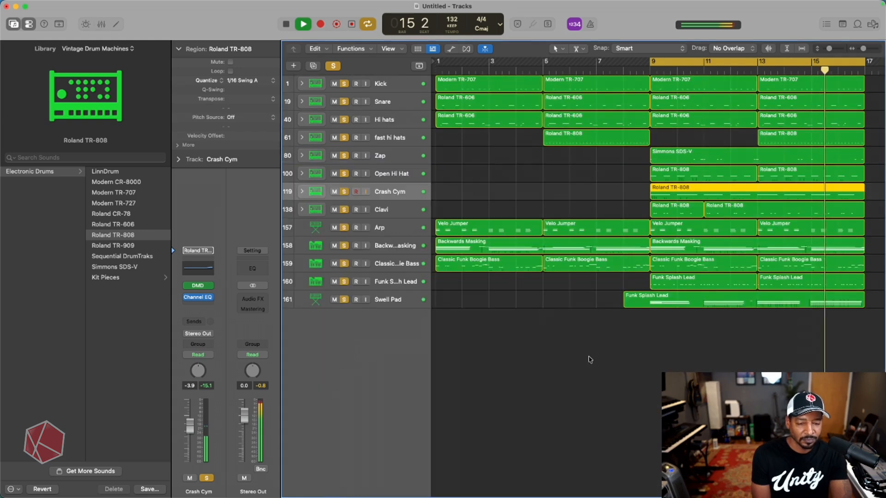
# - Clear the solo on all tracks and extend the cycle range back to bar 1 so it covers bars 1–17
pyautogui.click(410, 301)
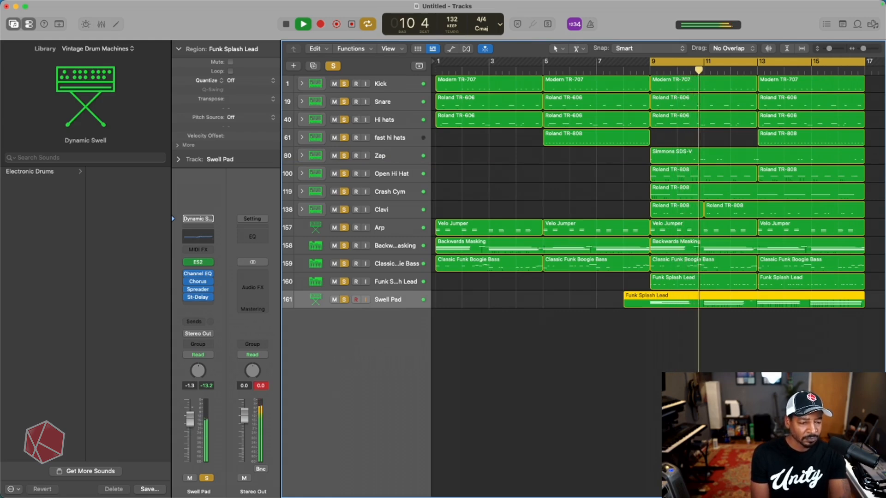
pyautogui.click(333, 67)
pyautogui.click(334, 66)
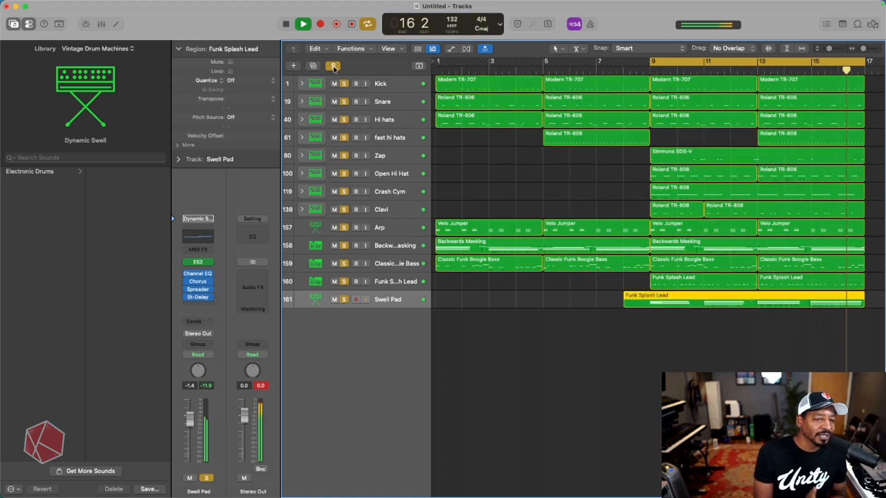
pyautogui.click(333, 67)
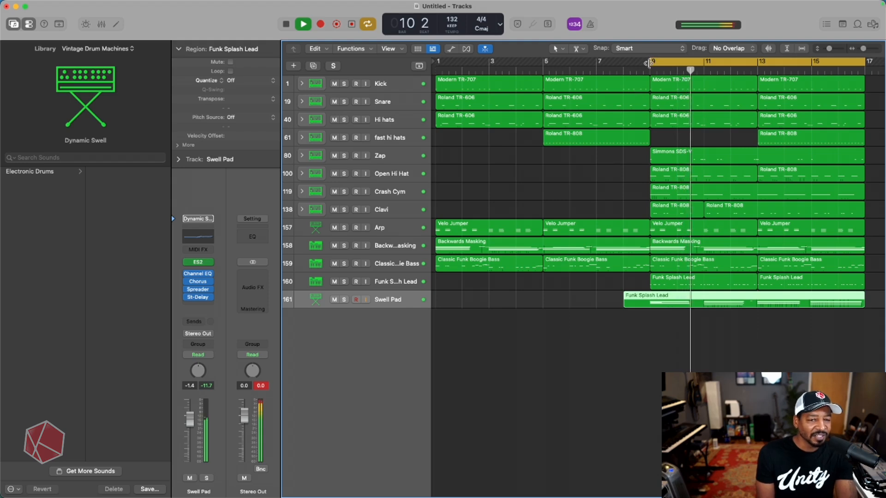
pyautogui.moveTo(649, 63); pyautogui.dragTo(436, 83)
pyautogui.click(451, 300)
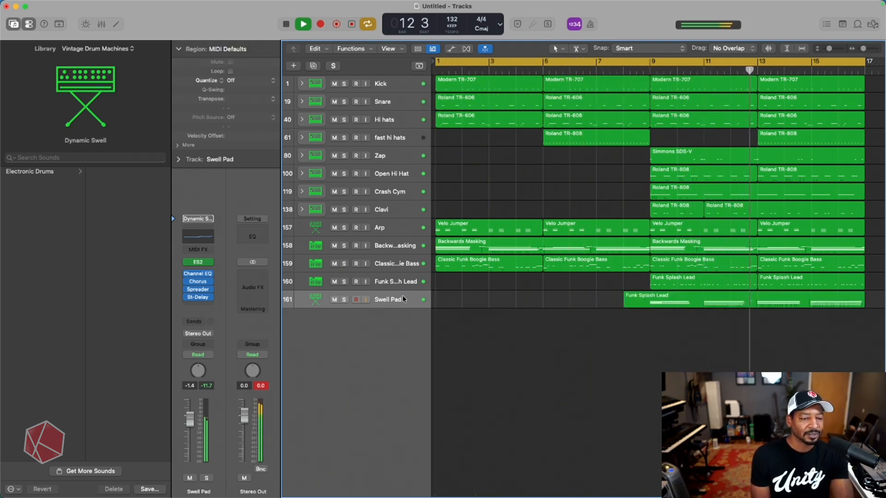
# - Create one new software instrument track and move it below the Swell Pad track
pyautogui.click(396, 283)
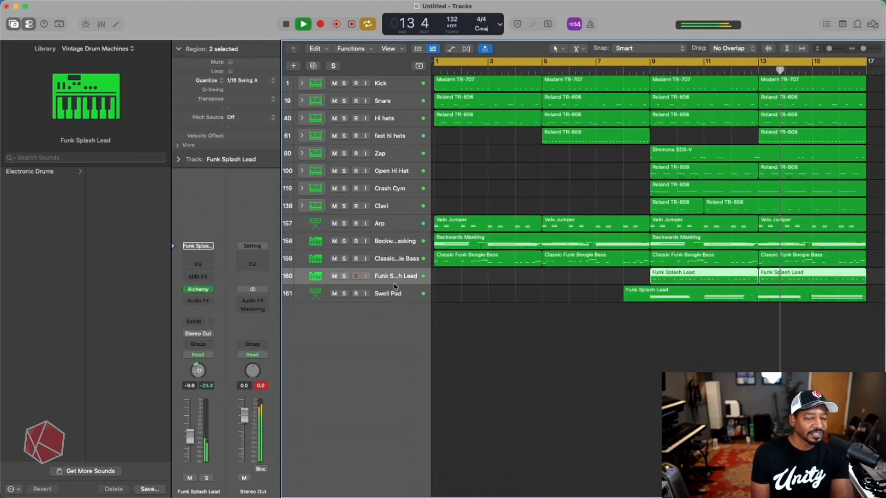
pyautogui.click(293, 66)
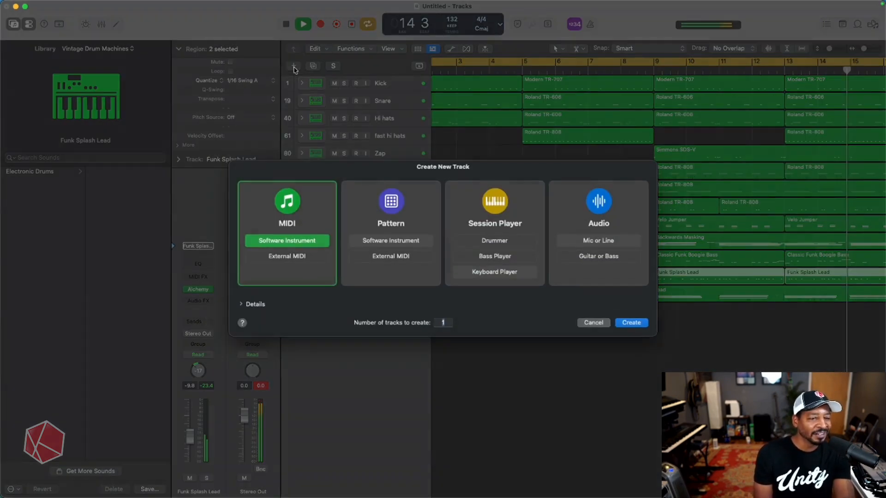
pyautogui.click(631, 323)
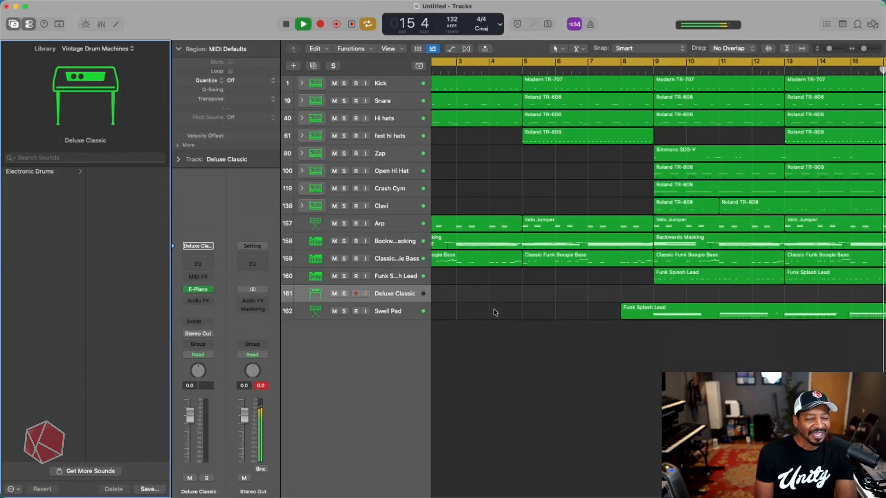
pyautogui.moveTo(381, 301)
pyautogui.mouseDown()
pyautogui.moveTo(383, 318)
pyautogui.moveTo(388, 314)
pyautogui.mouseUp()
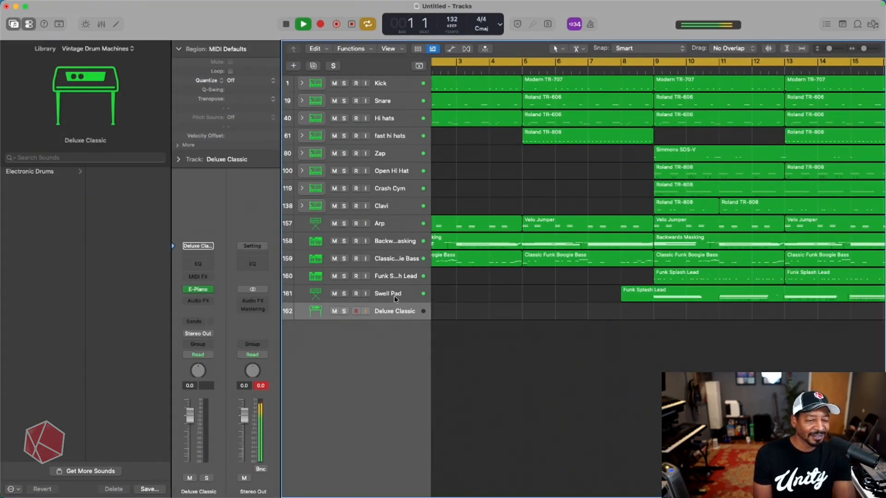
# - Load the Modern CR-8000 electronic drum kit onto the Deluxe Classic track below Swell Pad
pyautogui.click(394, 297)
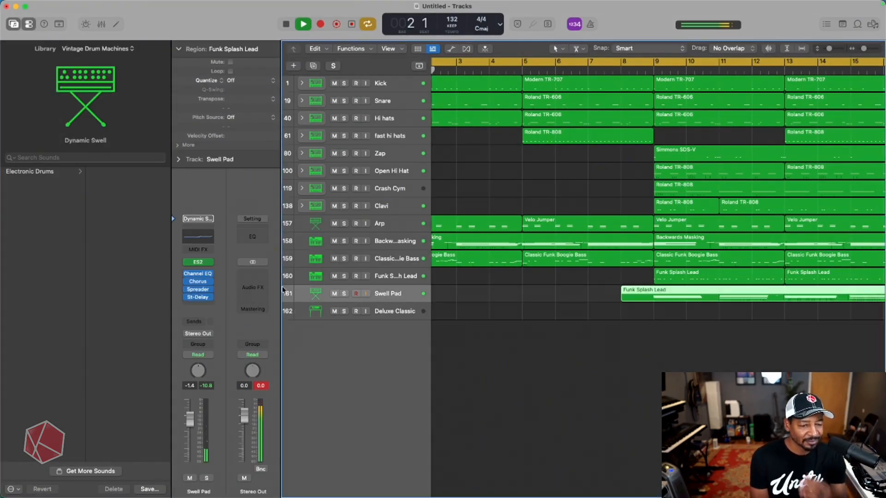
pyautogui.click(378, 308)
pyautogui.click(387, 297)
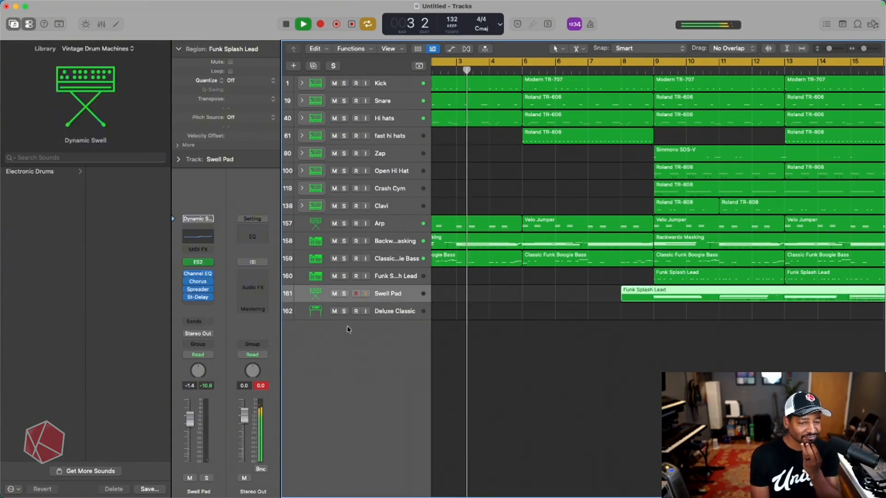
pyautogui.click(393, 314)
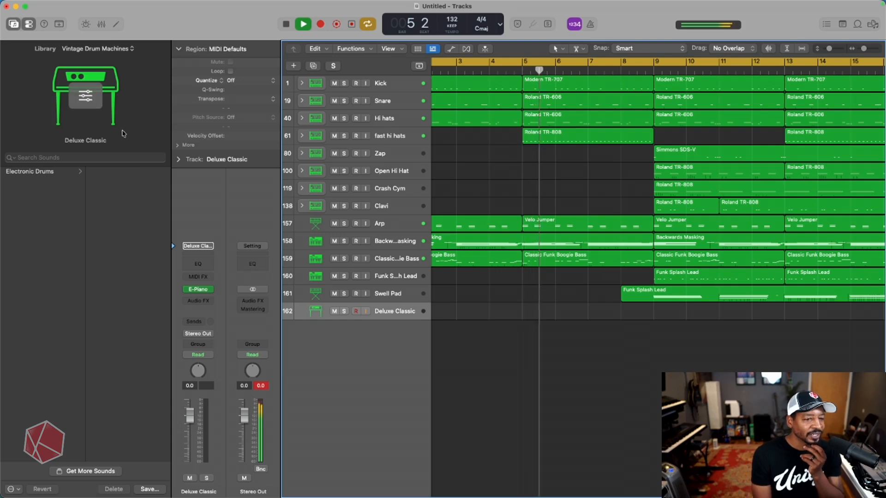
pyautogui.click(70, 172)
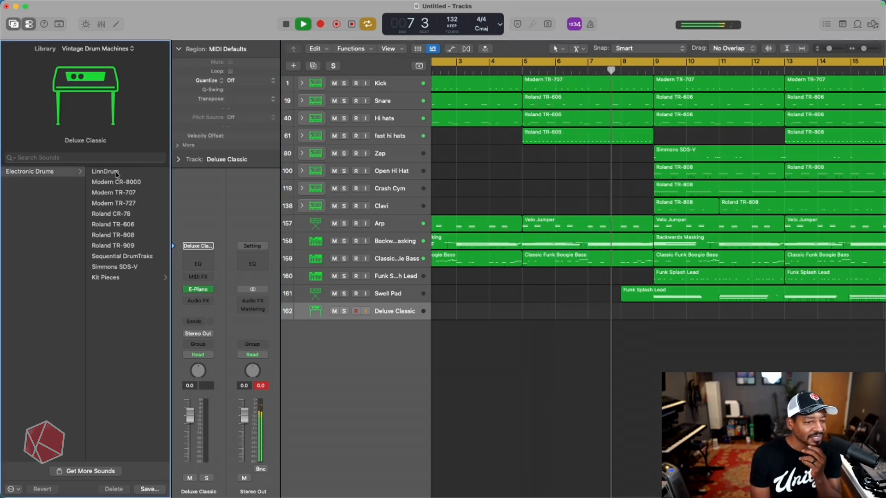
pyautogui.click(120, 183)
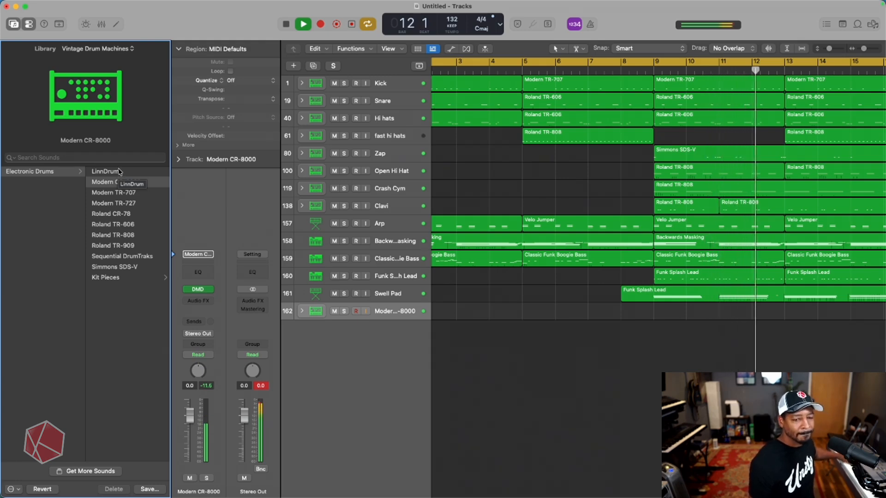
# - Record a Modern CR-8000 drum part covering bars 9–17 during cycled playback
pyautogui.press('r')
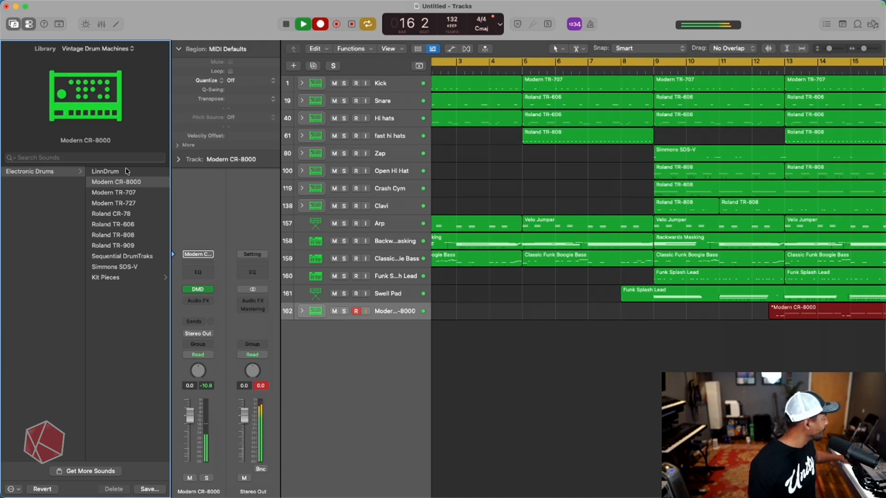
pyautogui.press('space')
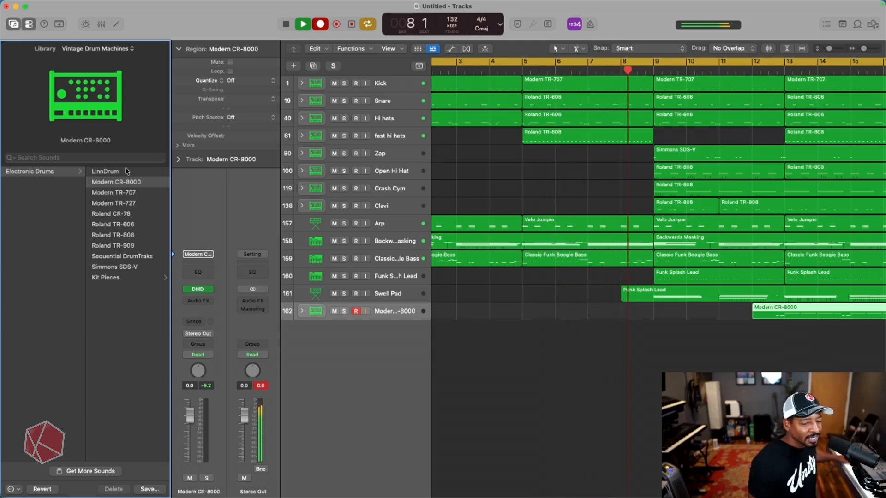
pyautogui.press('r')
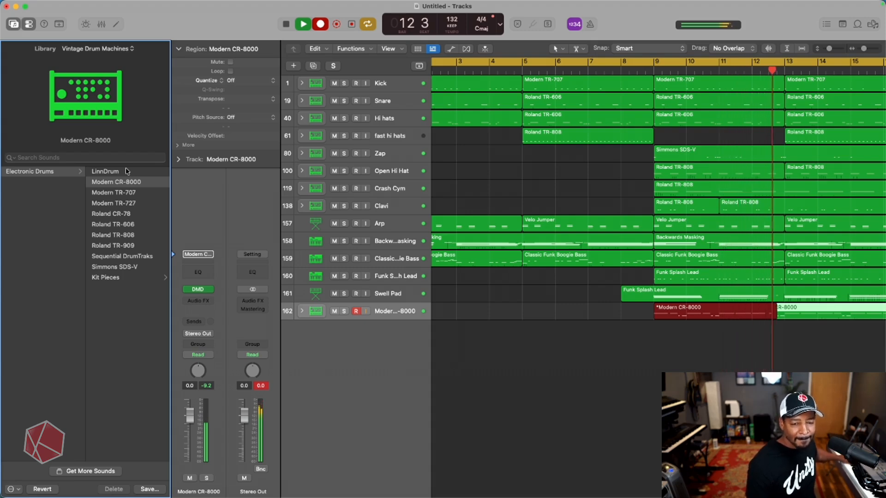
pyautogui.press('r')
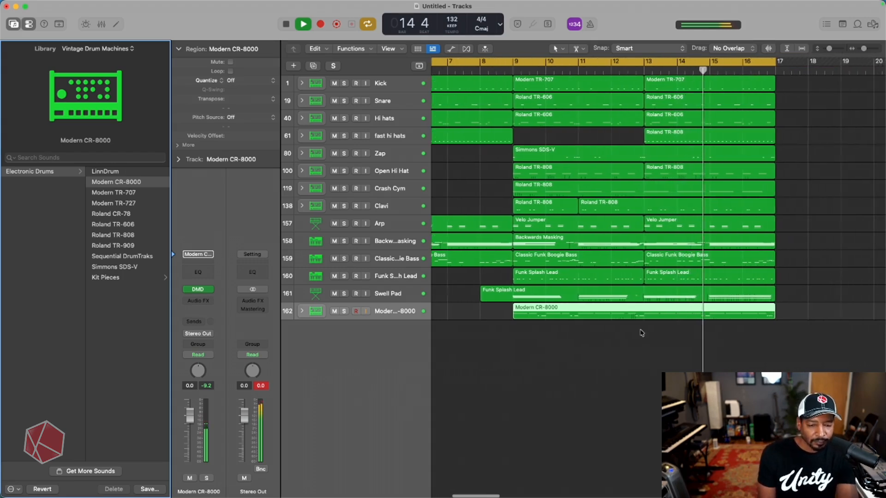
# - Set the cycle range to bars 9–17 and quantize the Modern CR-8000 region to 1/16 Swing A
pyautogui.moveTo(511, 64); pyautogui.dragTo(766, 70)
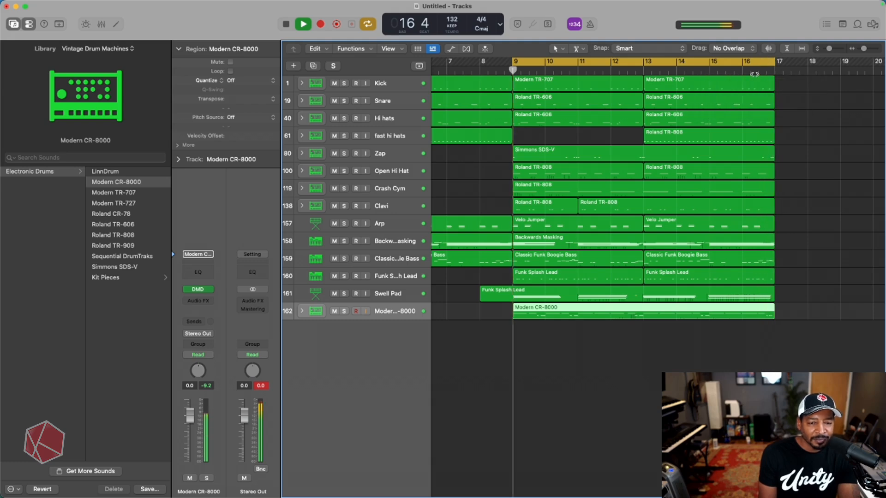
pyautogui.press('q')
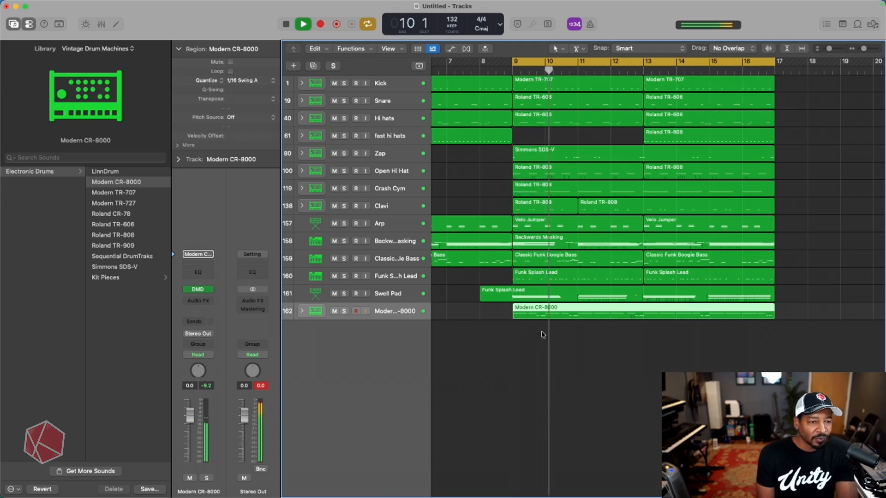
# - Open the Modern CR-8000 region in the Piano Roll and delete the two low notes at the end of bar 9
pyautogui.doubleClick(550, 314)
pyautogui.scroll(-3, 546, 393)
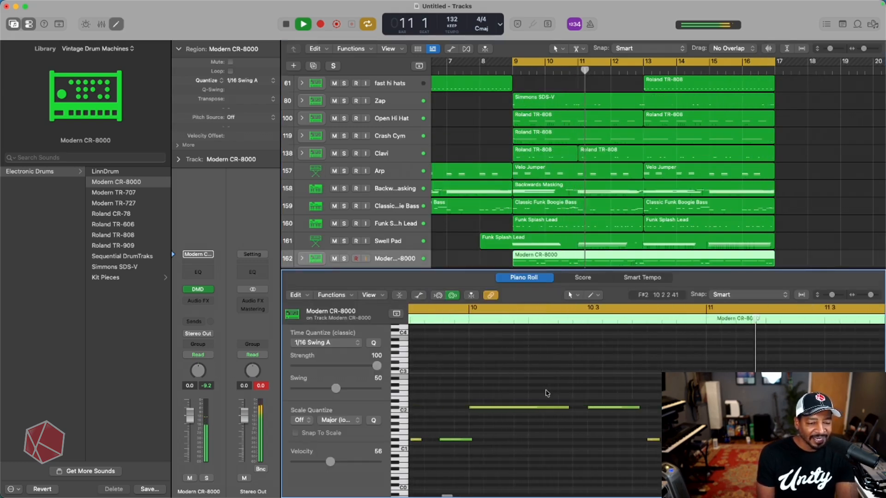
pyautogui.hscroll(-3, 553, 416)
pyautogui.scroll(-2, 566, 436)
pyautogui.moveTo(587, 434); pyautogui.dragTo(538, 444)
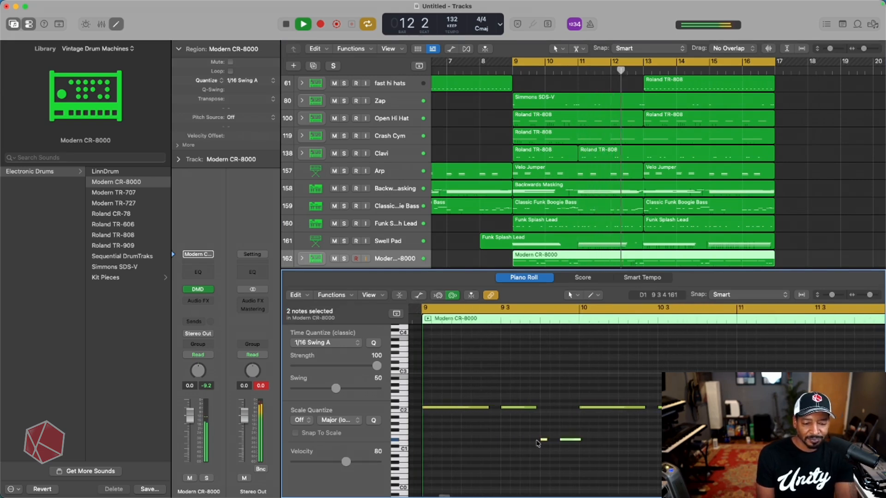
pyautogui.press('Delete')
# - Stop playback, select all notes in the upper row of the Modern CR-8000 region, and lengthen each to reach the following note
pyautogui.scroll(-2, 536, 433)
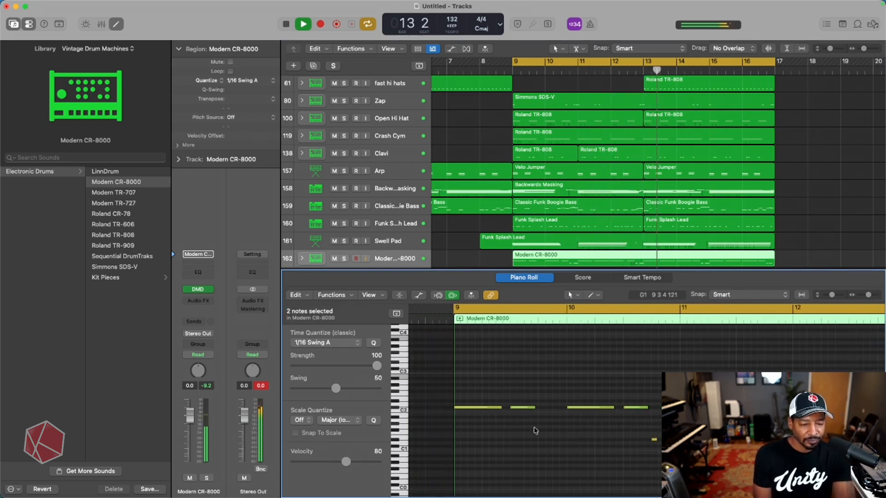
pyautogui.scroll(-2, 559, 436)
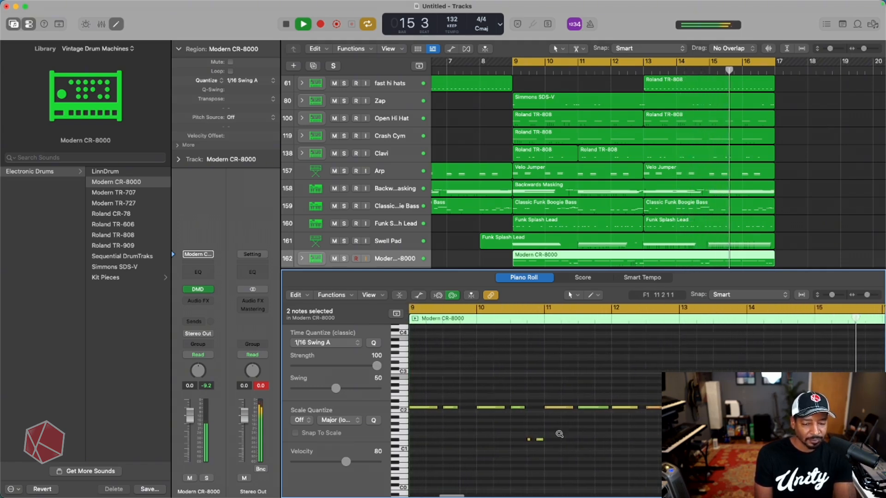
pyautogui.scroll(-1, 560, 437)
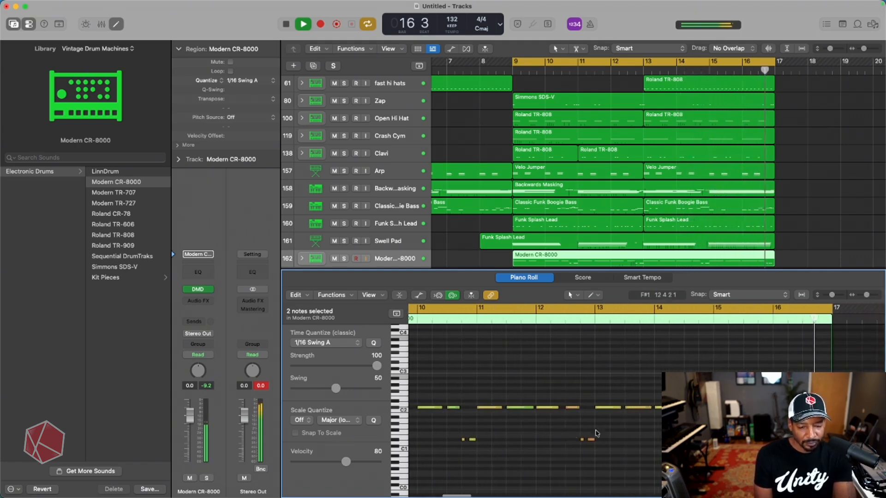
pyautogui.press('space')
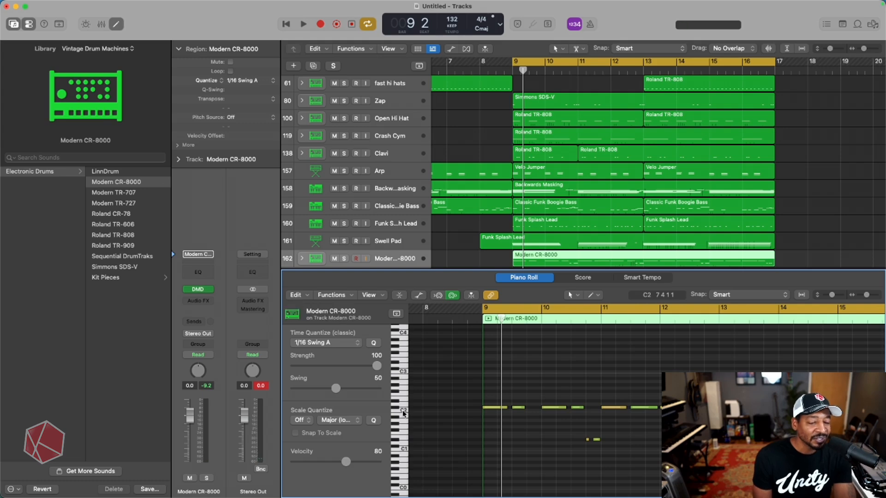
pyautogui.click(396, 410)
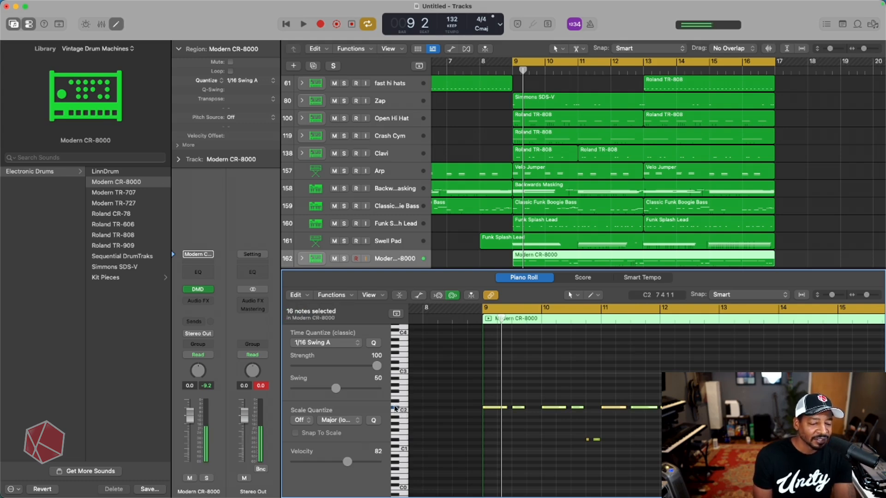
pyautogui.hscroll(3, 543, 423)
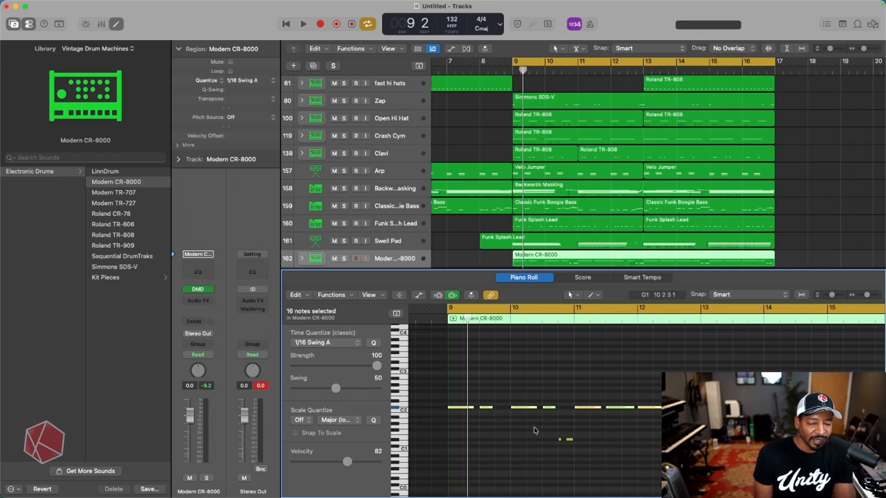
pyautogui.hscroll(-1, 535, 431)
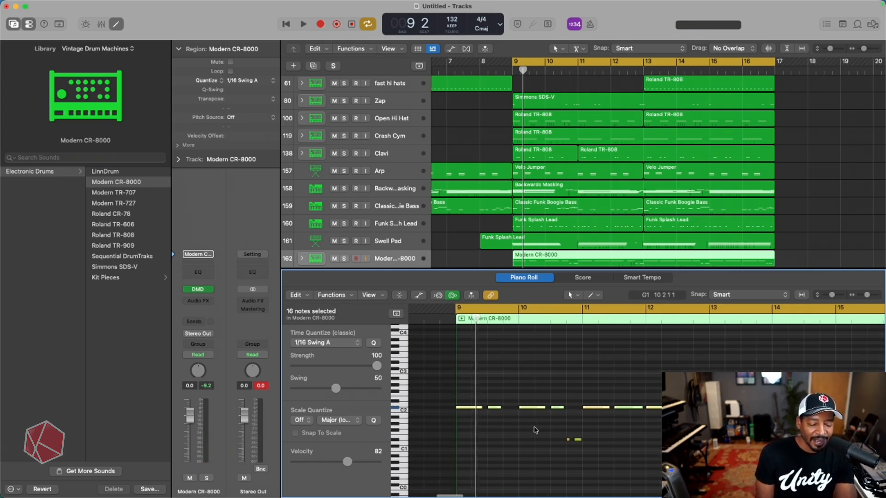
pyautogui.scroll(1, 396, 410)
pyautogui.hscroll(1, 396, 410)
pyautogui.click(399, 415)
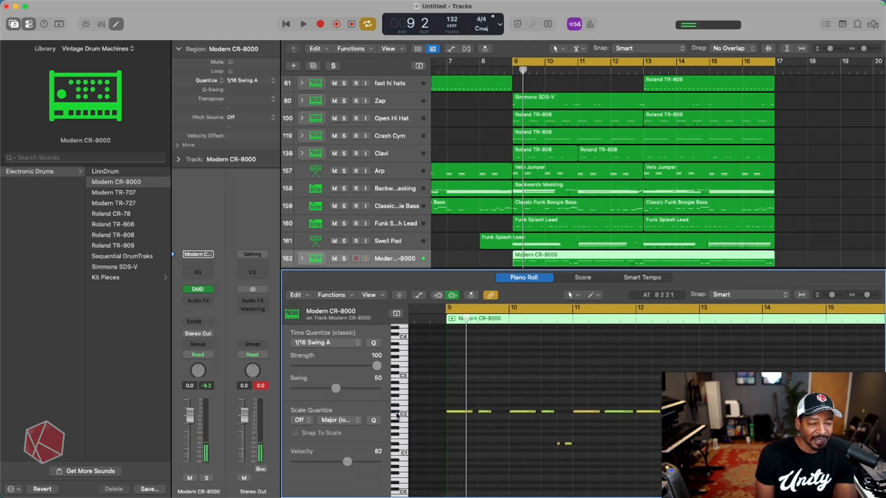
pyautogui.hscroll(-3, 444, 421)
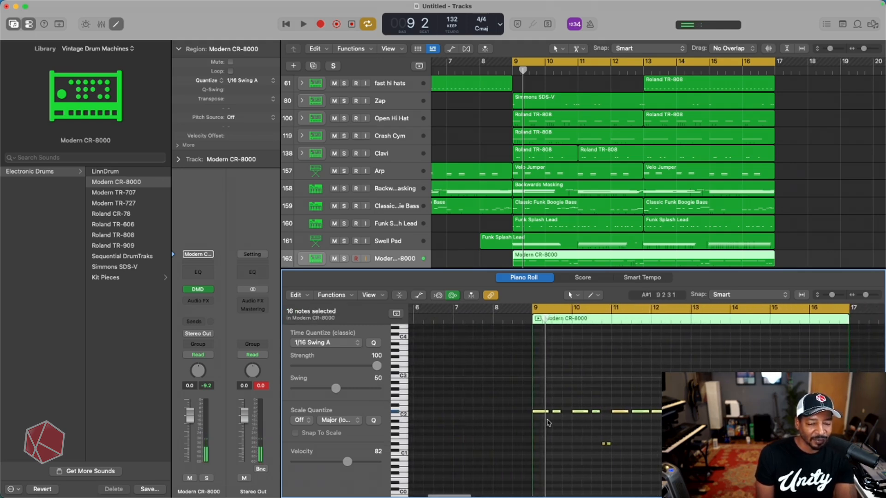
pyautogui.hscroll(-5, 549, 423)
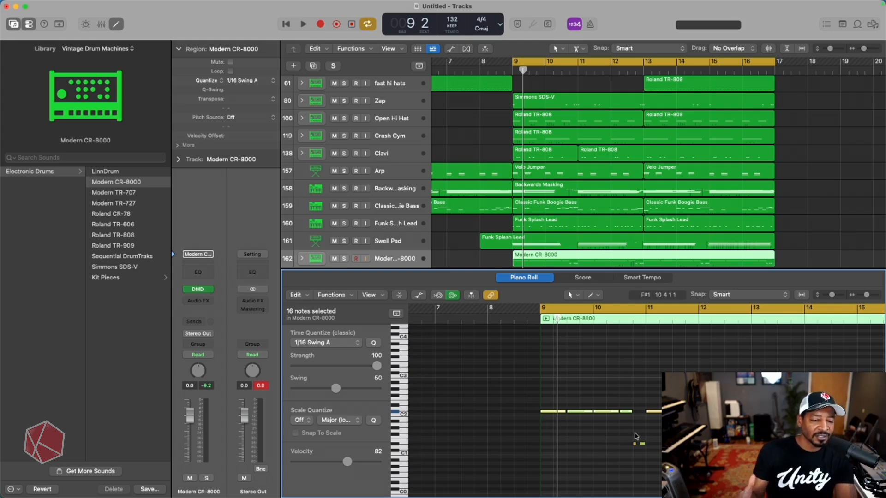
# - Play back the cycled section to hear the lengthened Modern CR-8000 notes
pyautogui.press('space')
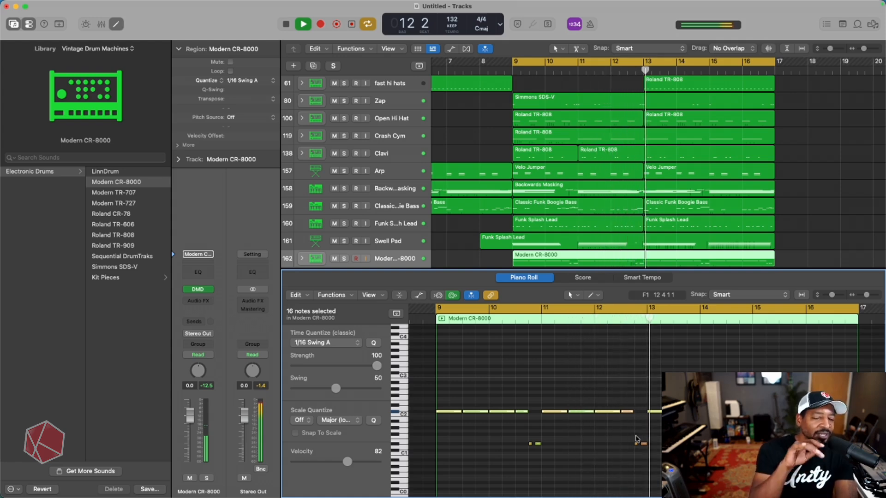
pyautogui.press('space')
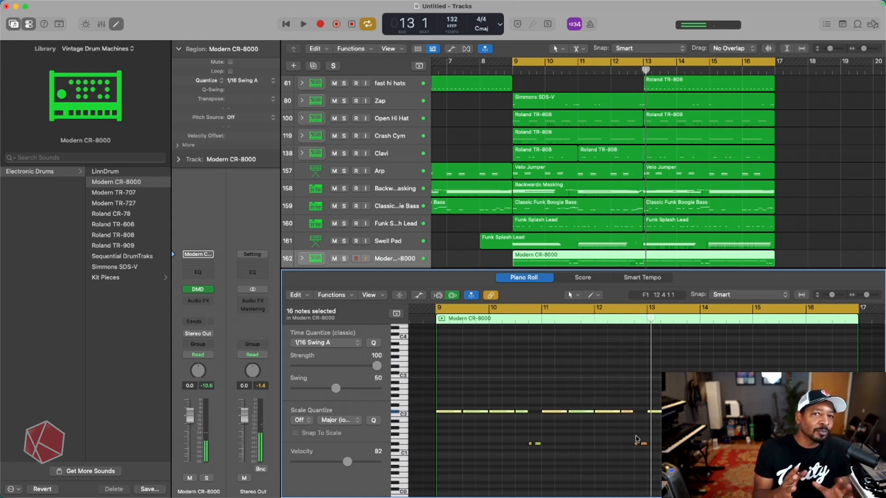
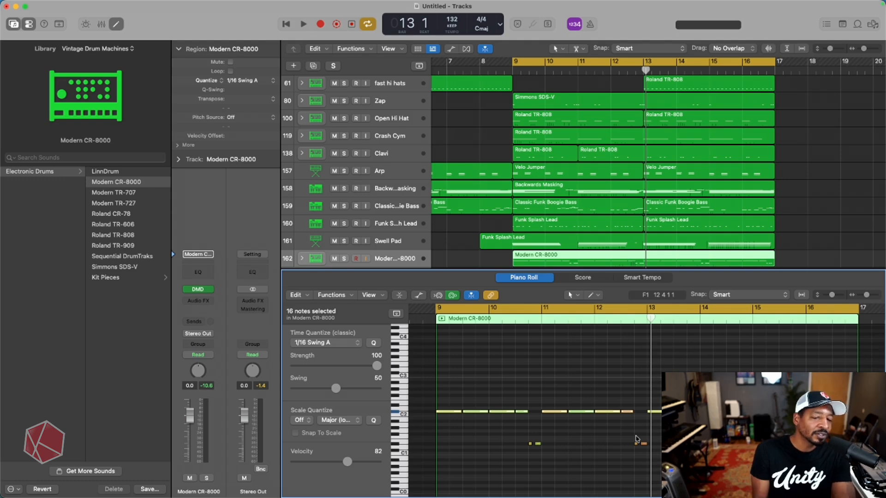
pyautogui.press('space')
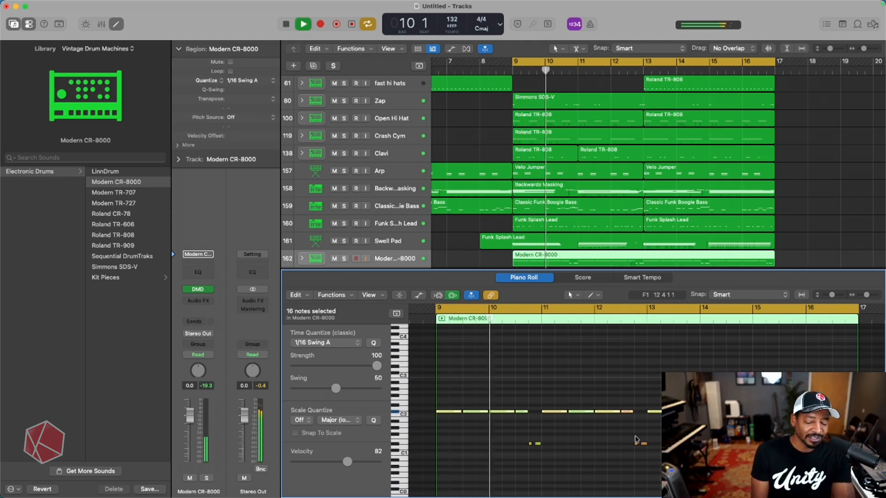
# - Close the Piano Roll and rename the Modern CR-8000 track as Hi Hat / Clap
pyautogui.press('e')
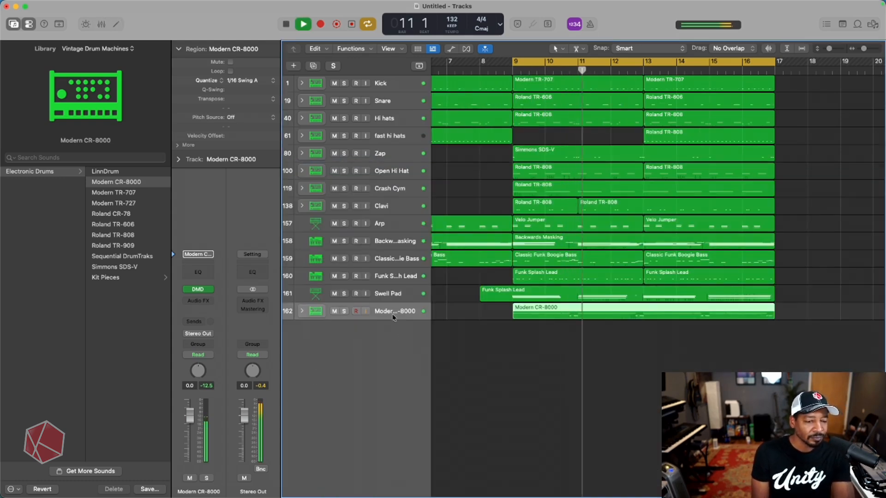
pyautogui.doubleClick(393, 312)
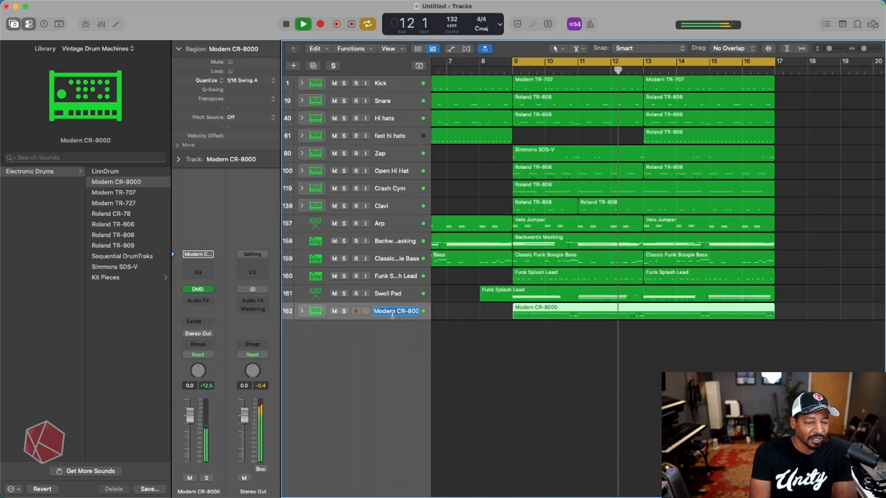
pyautogui.write('Hi')
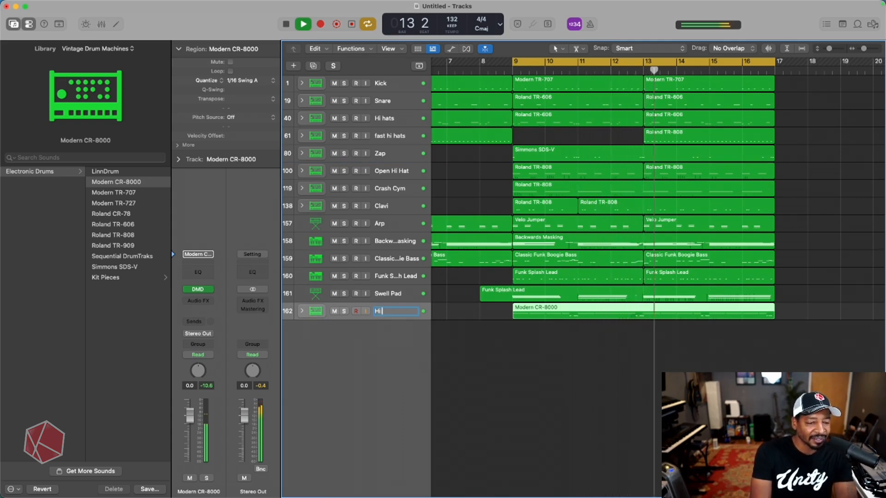
pyautogui.write(' Hat /')
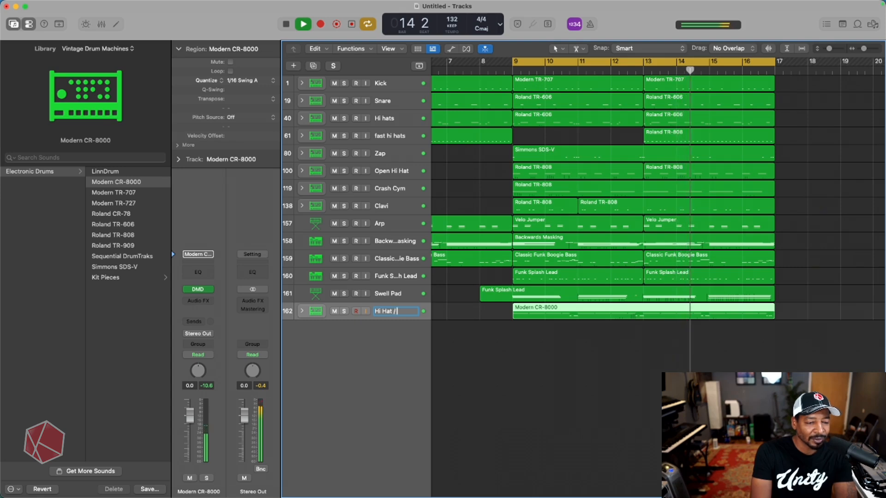
pyautogui.write(' Clap')
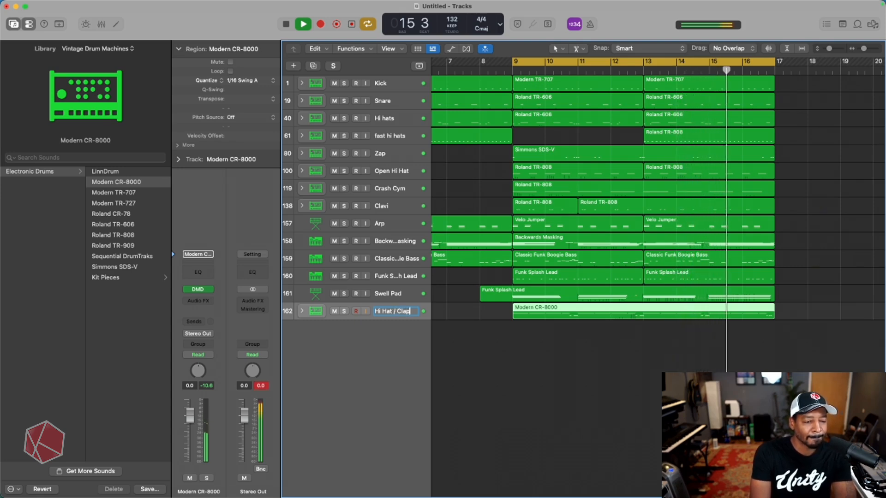
pyautogui.press('Return')
# - Extend the cycle range back to bar 1 so it covers bars 1–17, and fit the arrangement in view
pyautogui.hscroll(-5, 684, 56)
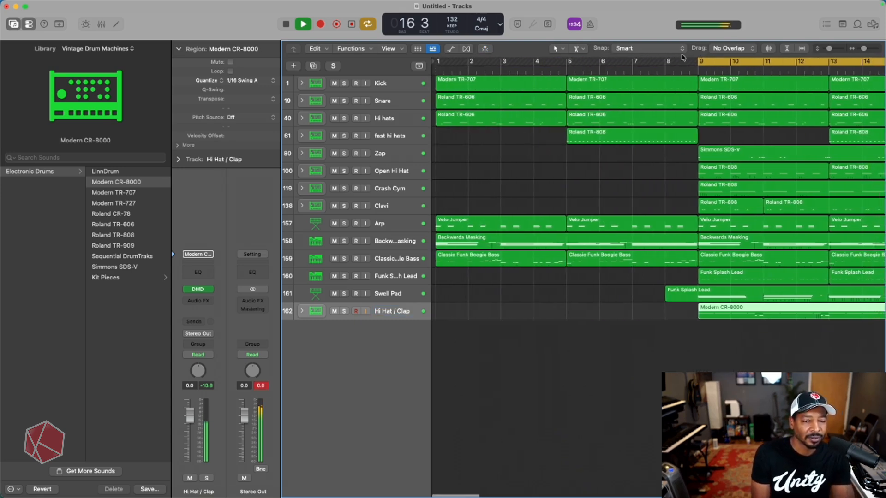
pyautogui.click(699, 63)
pyautogui.press('z')
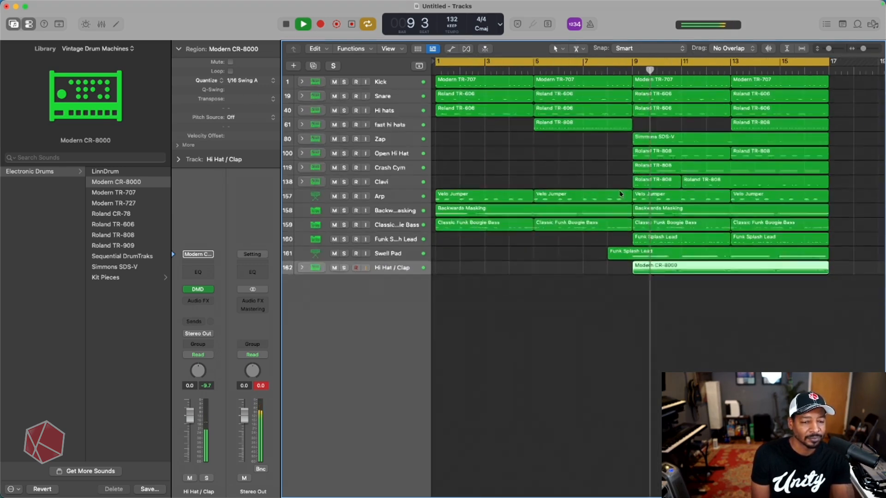
# - Move the Hi Hat / Clap track up between Open Hi Hat and Crash Cym
pyautogui.moveTo(396, 242); pyautogui.dragTo(393, 155)
pyautogui.press('z')
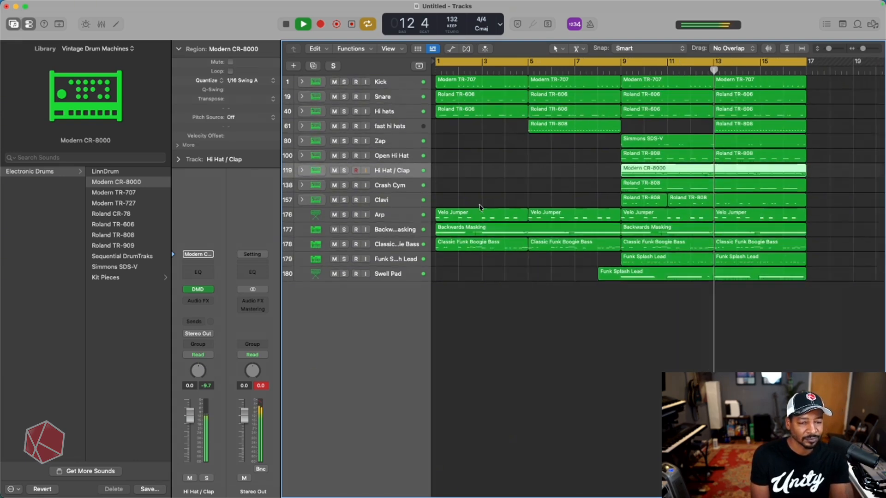
# - Open the Mixer and set the Hi hats channel's volume to 1.1 dB
pyautogui.click(391, 208)
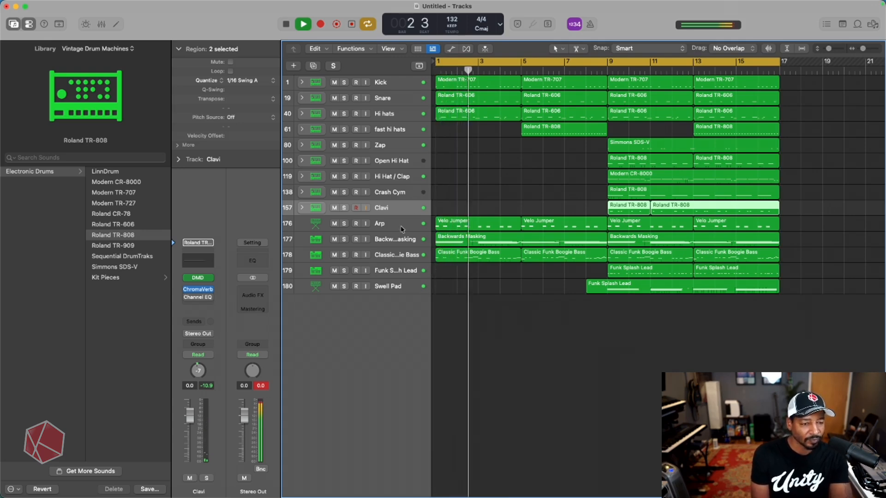
pyautogui.click(393, 193)
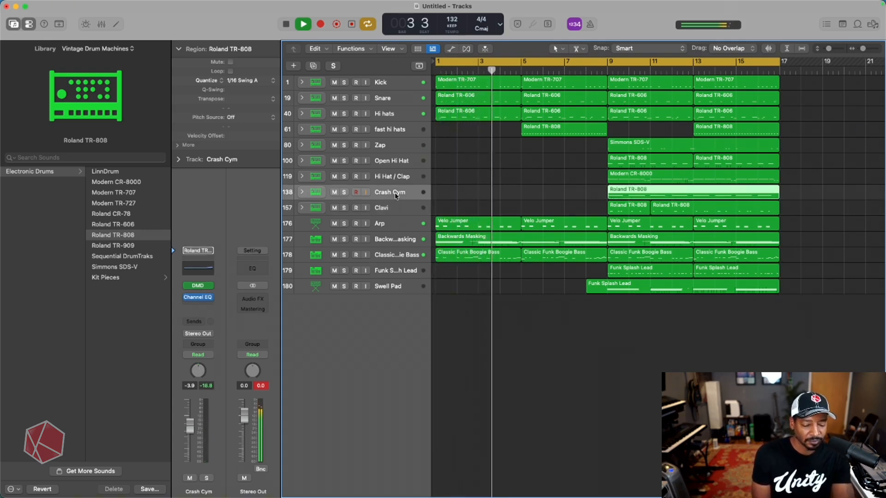
pyautogui.press('x')
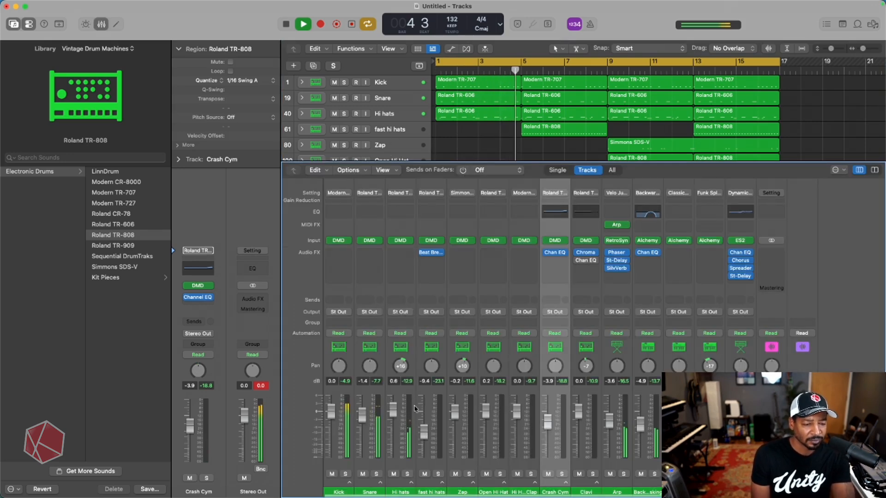
pyautogui.click(425, 482)
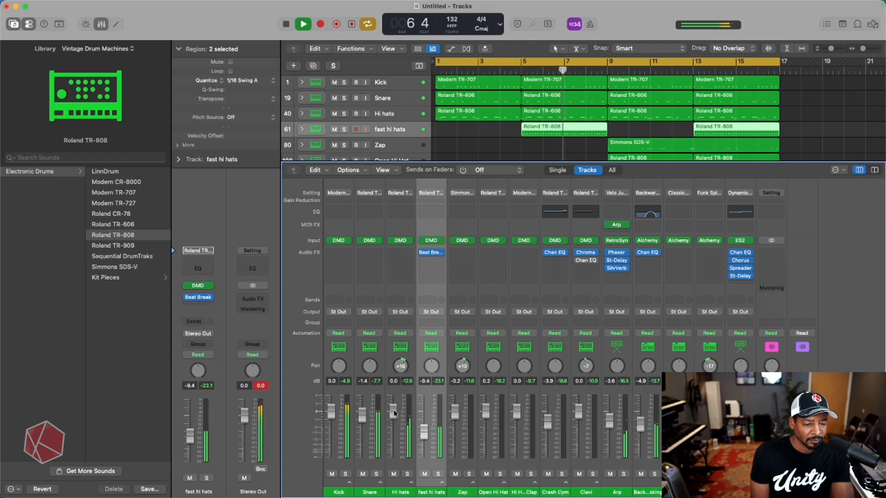
pyautogui.moveTo(393, 409); pyautogui.dragTo(393, 407)
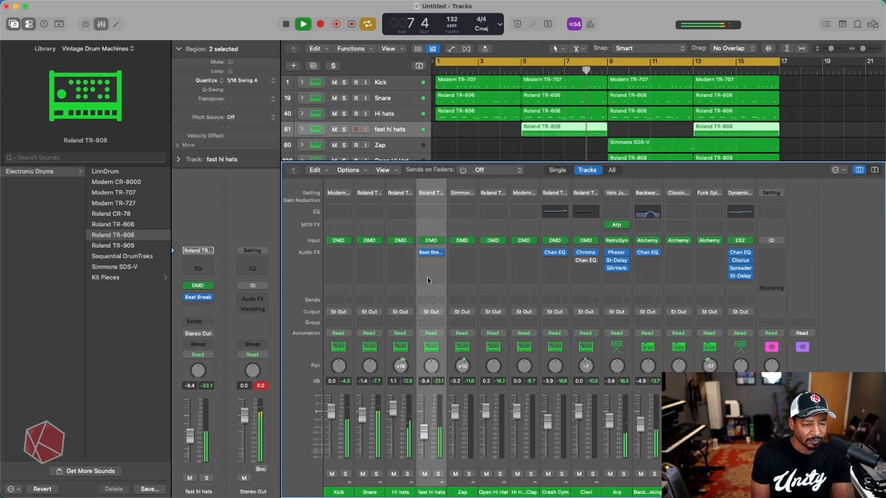
# - Add a Channel EQ to the fast hi hats channel and boost its high shelf by 6.0 dB at 12900 Hz
pyautogui.click(436, 213)
pyautogui.moveTo(642, 265); pyautogui.dragTo(653, 256)
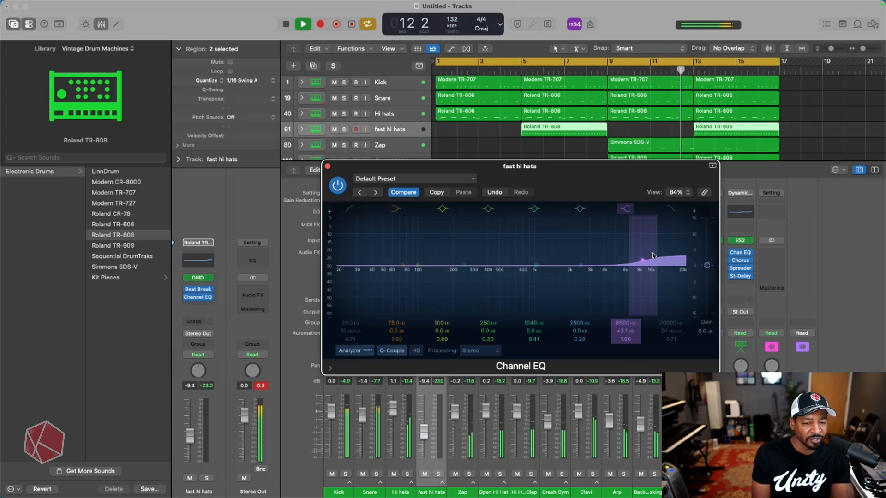
pyautogui.moveTo(653, 255); pyautogui.dragTo(674, 243)
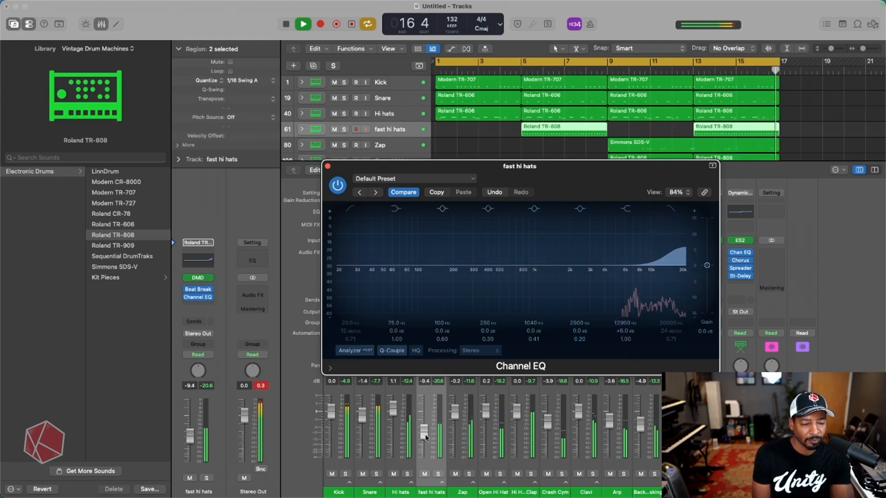
# - Lower the fast hi hats volume to -10.6 dB and close the Channel EQ and the Mixer
pyautogui.moveTo(428, 436); pyautogui.dragTo(427, 439)
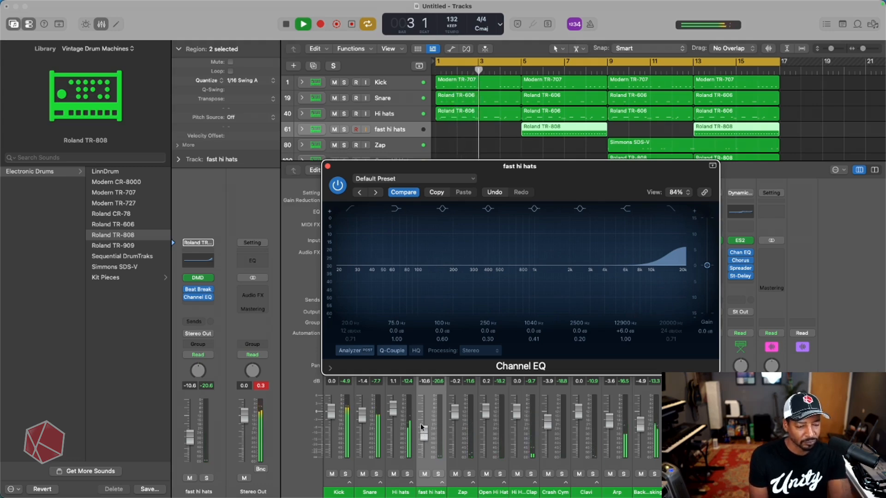
pyautogui.press('x')
pyautogui.press('x')
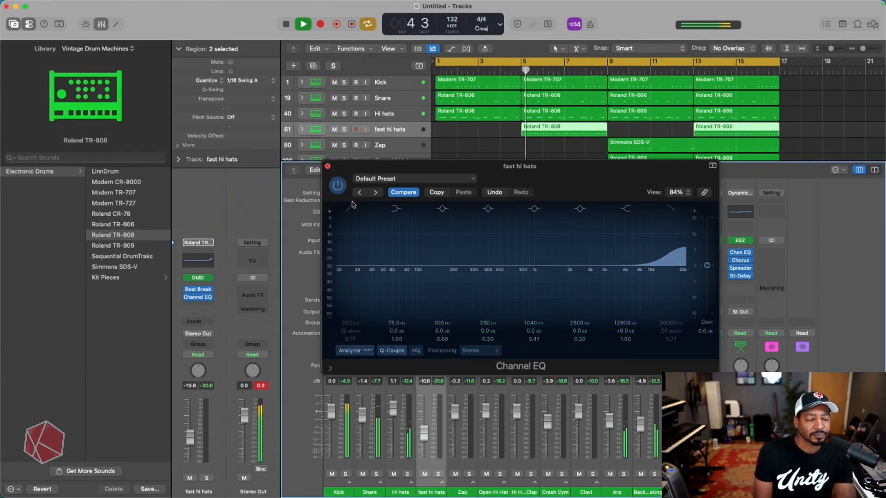
pyautogui.click(328, 166)
pyautogui.press('x')
# - Select the Classic Funk Boogie Bass track, fit the whole arrangement in view and stop playback
pyautogui.scroll(-3, 485, 323)
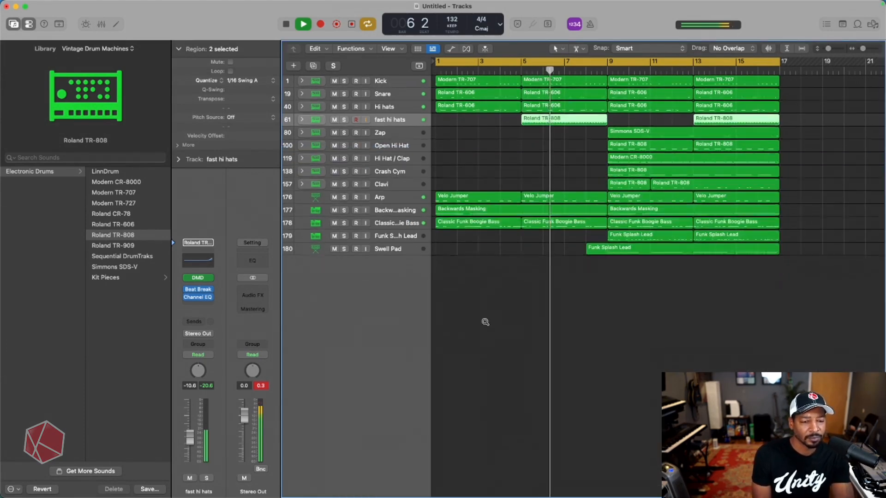
pyautogui.hscroll(1, 485, 323)
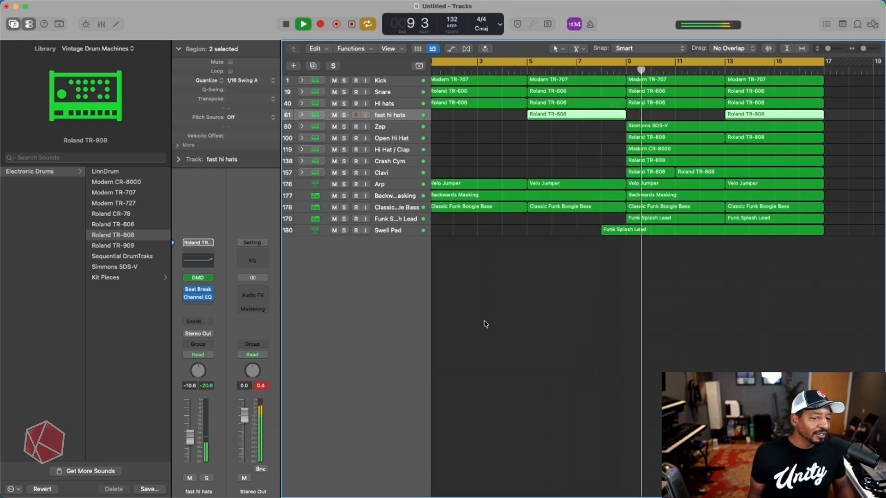
pyautogui.press('z')
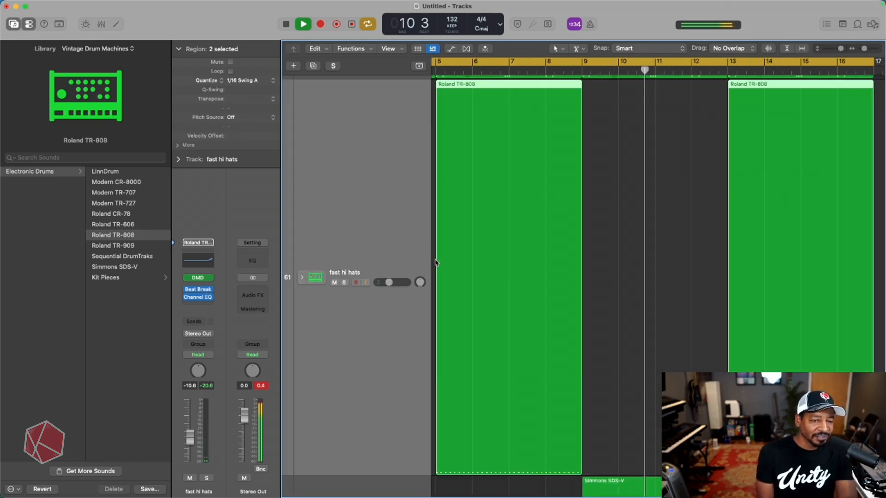
pyautogui.press('z')
pyautogui.scroll(3, 544, 379)
pyautogui.scroll(2, 543, 379)
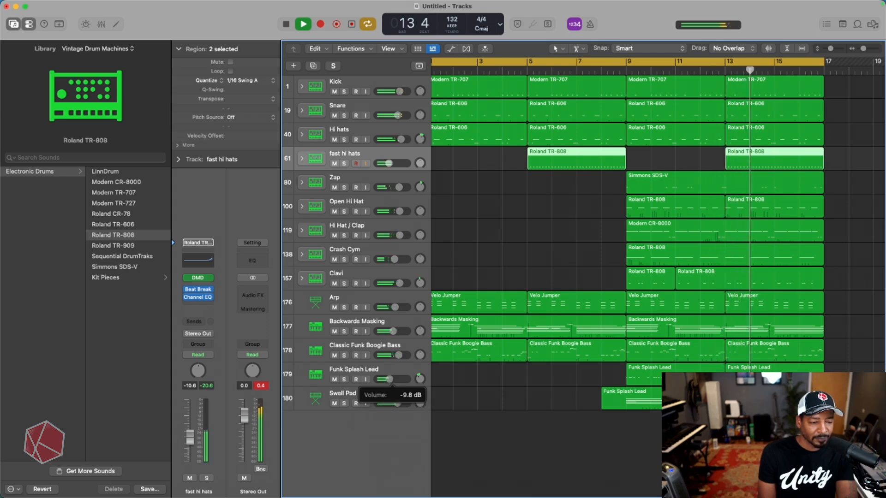
pyautogui.click(382, 351)
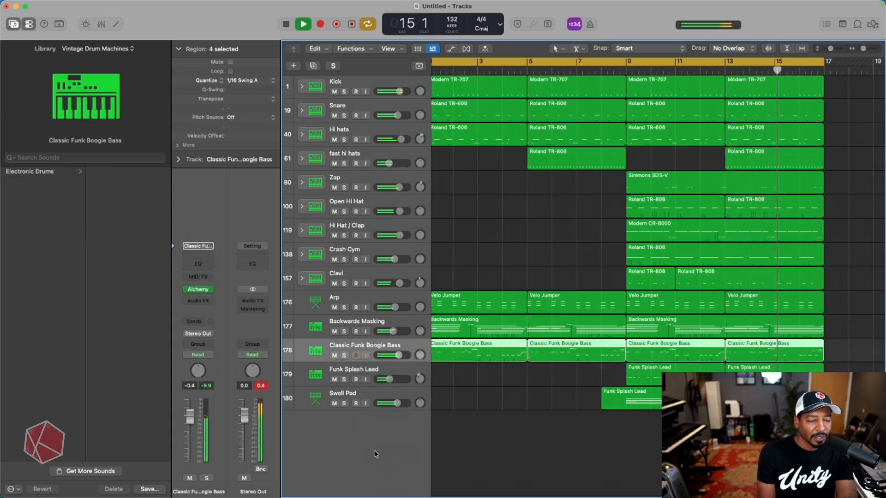
pyautogui.press('super+Up')
pyautogui.press('super+Up')
pyautogui.press('super+Left')
pyautogui.press('super+Left')
pyautogui.press('super+Left')
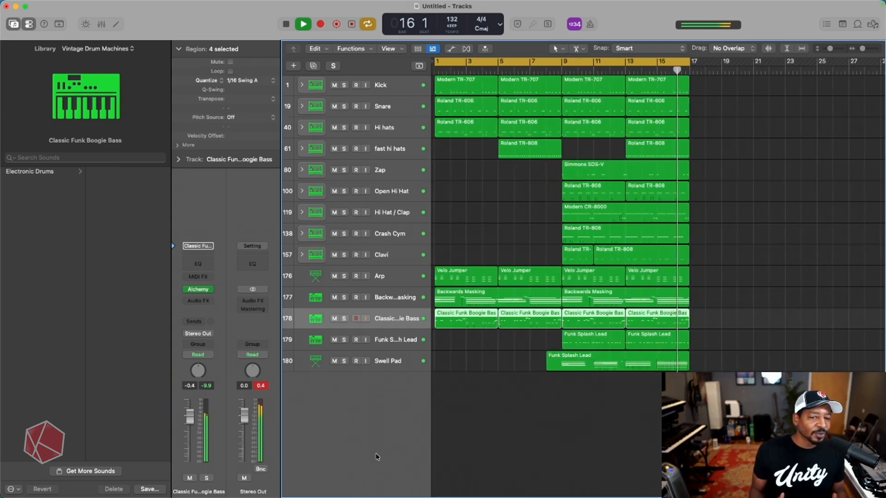
pyautogui.press('space')
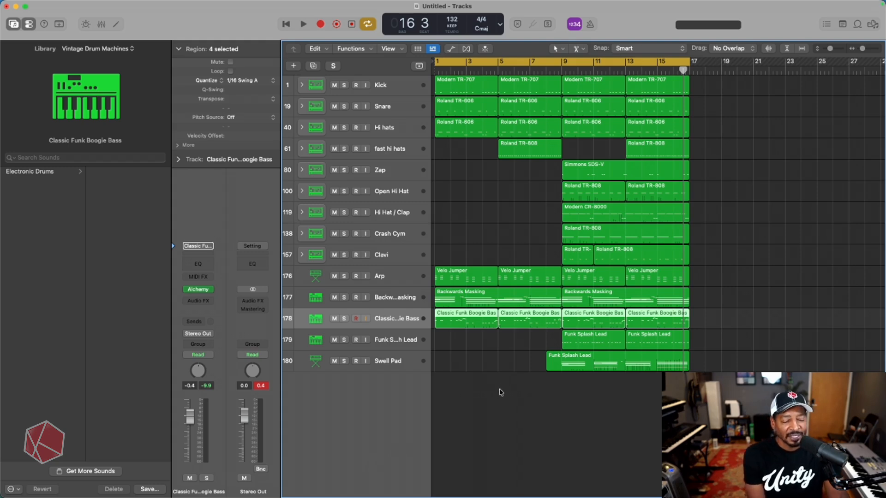
# - Reopen the Mixer and add Mastering Assistant to the Stereo Out channel so it analyzes the beat
pyautogui.press('x')
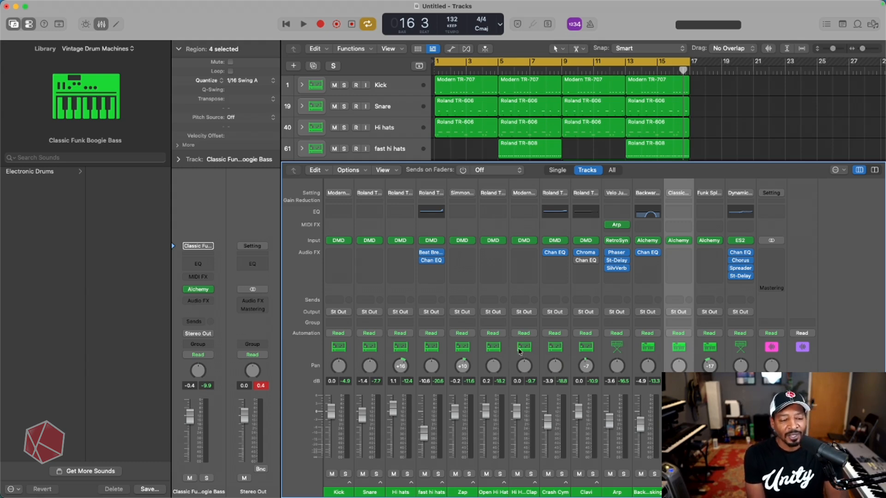
pyautogui.press('x')
pyautogui.press('x')
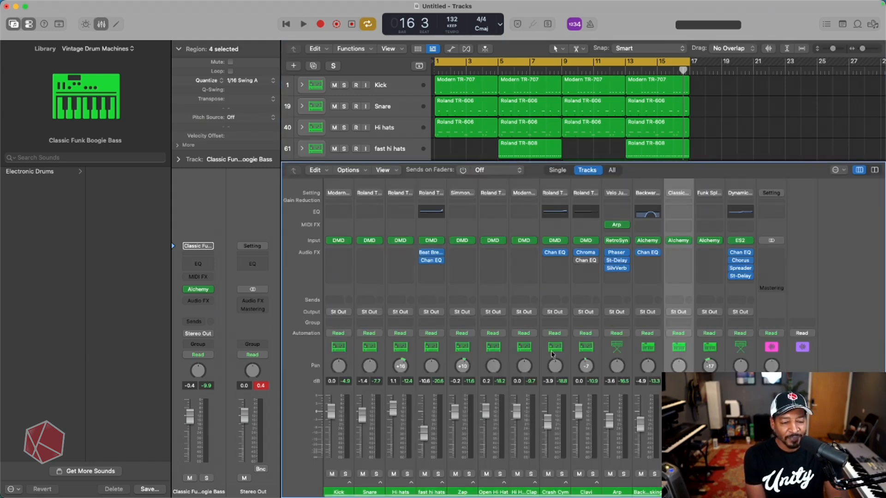
pyautogui.press('space')
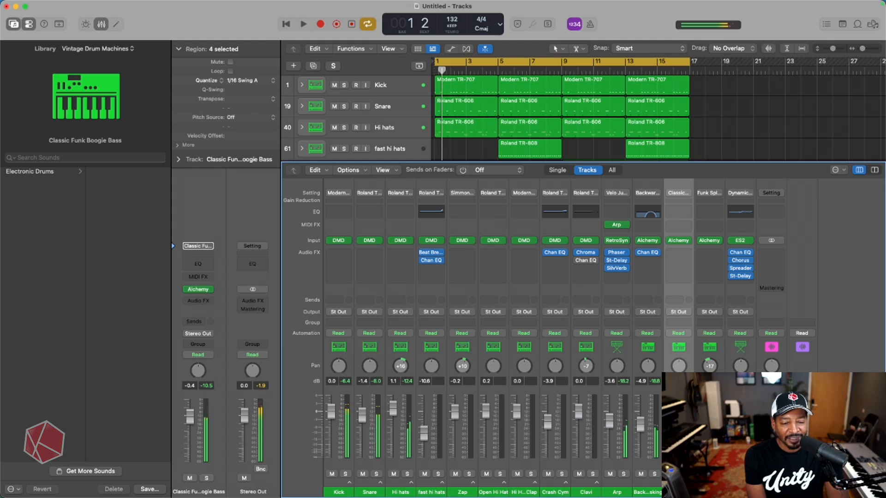
pyautogui.click(771, 268)
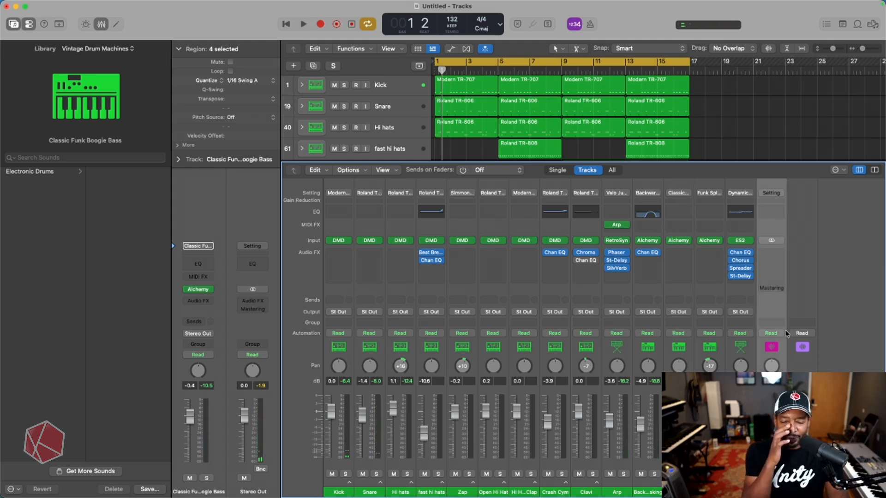
pyautogui.click(773, 292)
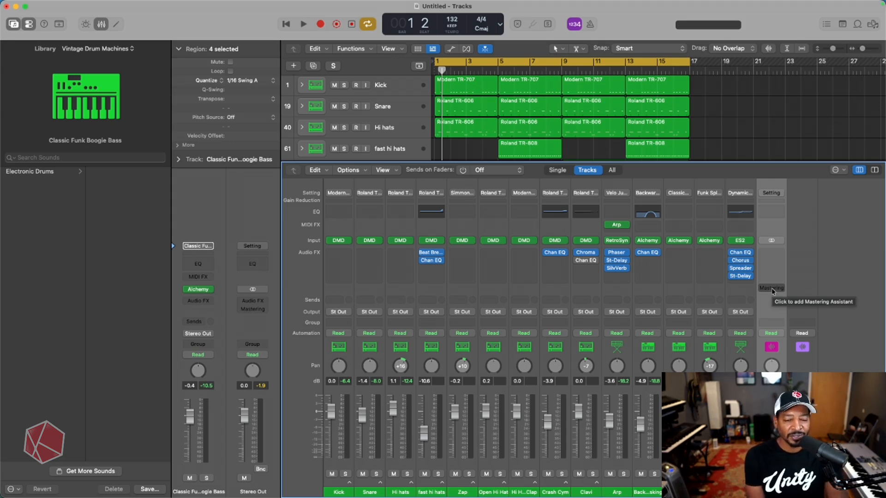
pyautogui.click(771, 288)
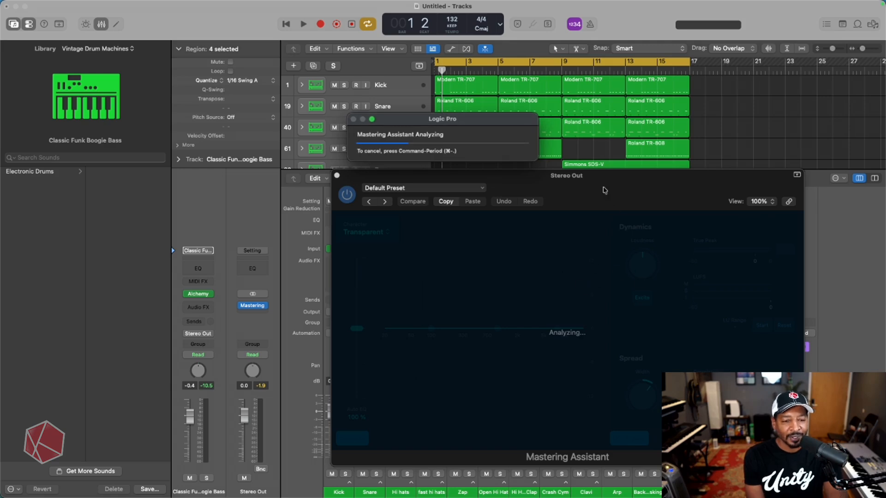
pyautogui.moveTo(584, 175); pyautogui.dragTo(419, 79)
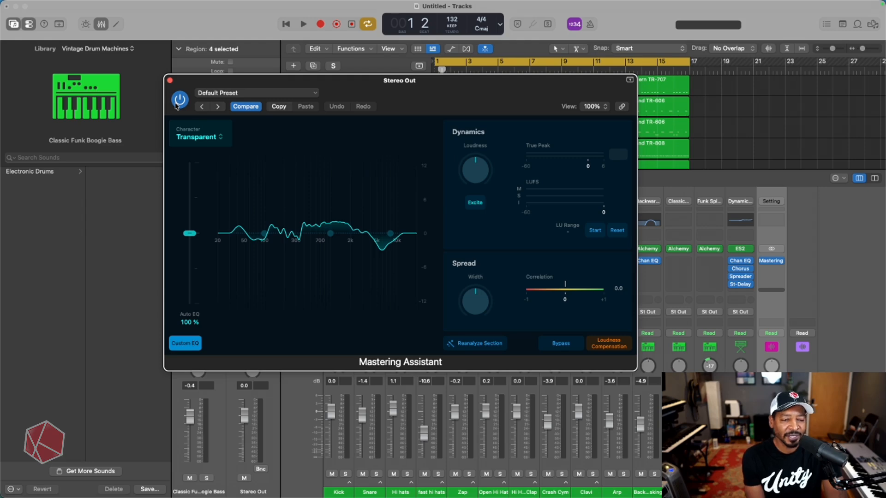
# - Play the beat while switching Mastering Assistant off and on to compare the sound, and check its Character options
pyautogui.press('space')
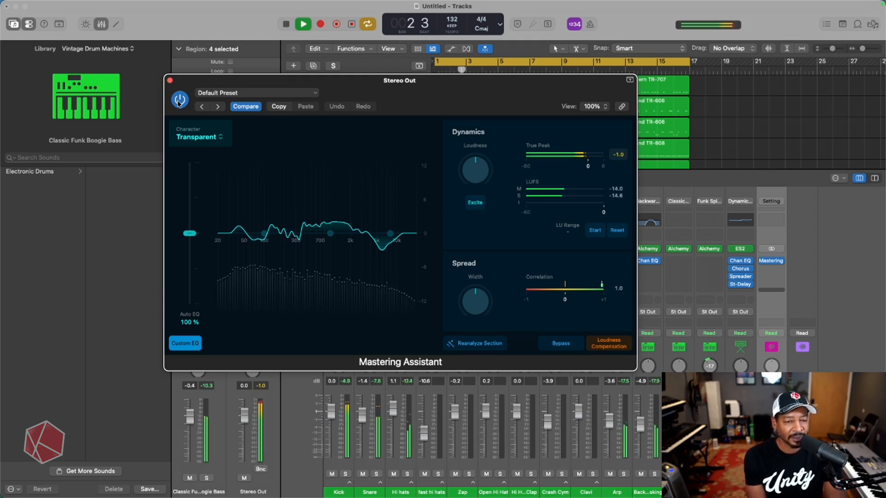
pyautogui.click(180, 100)
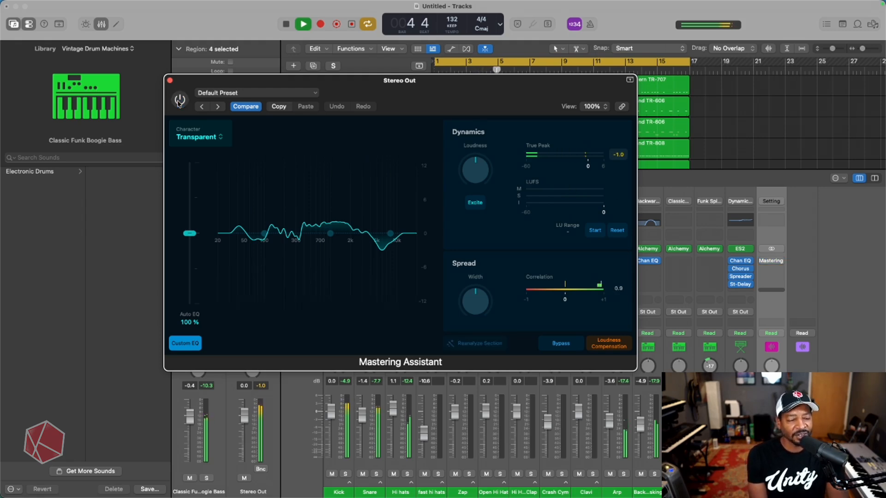
pyautogui.click(179, 101)
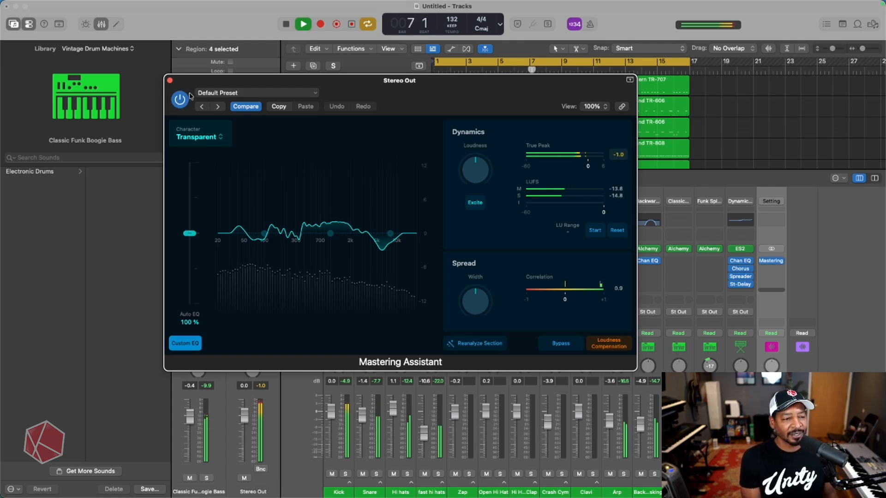
pyautogui.click(180, 100)
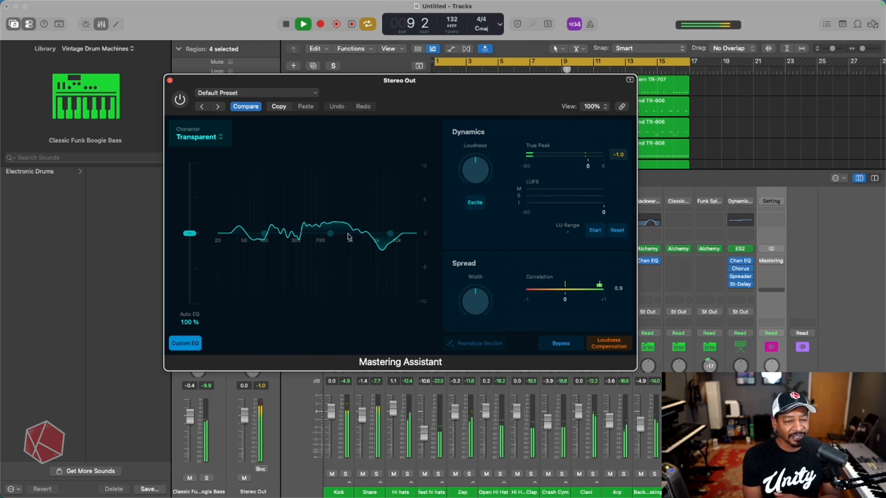
pyautogui.click(179, 101)
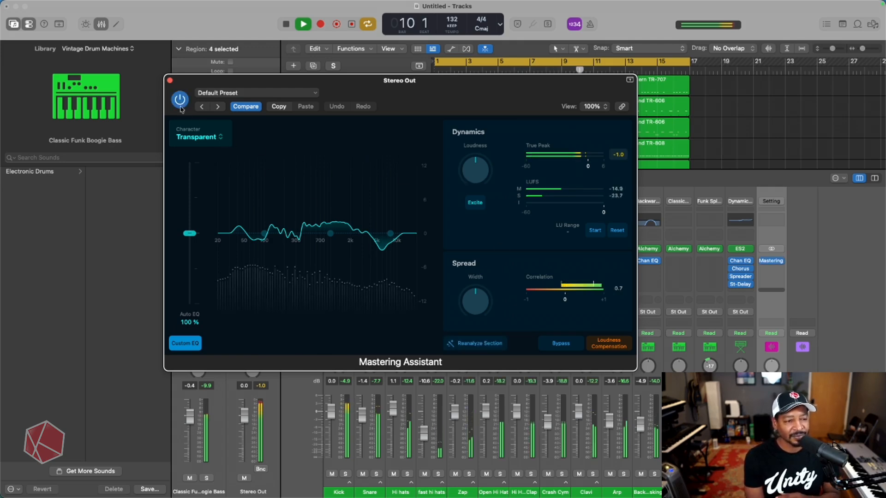
pyautogui.click(207, 141)
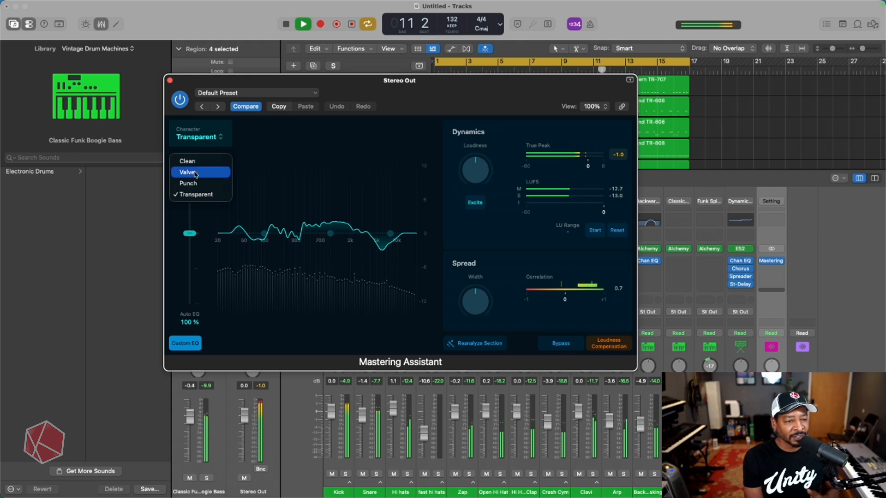
pyautogui.click(201, 150)
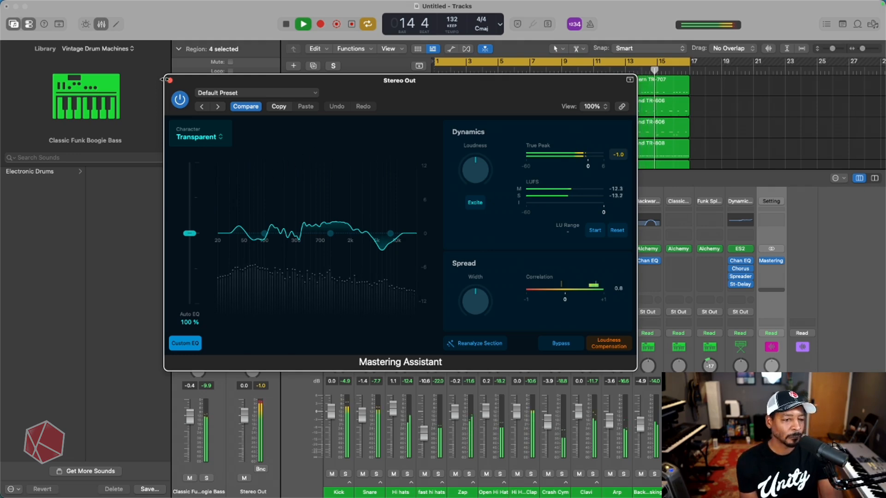
# - Stop playback, and close the Mixer and Mastering Assistant to return to the full arrangement
pyautogui.press('x')
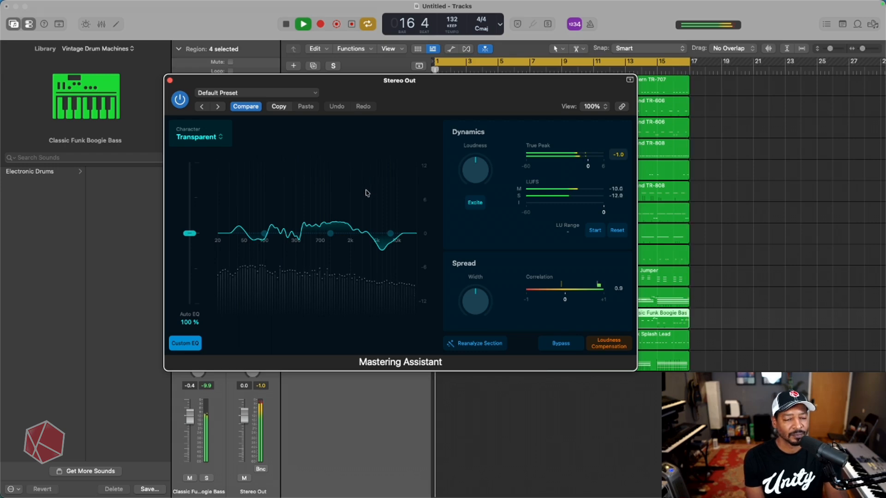
pyautogui.press('space')
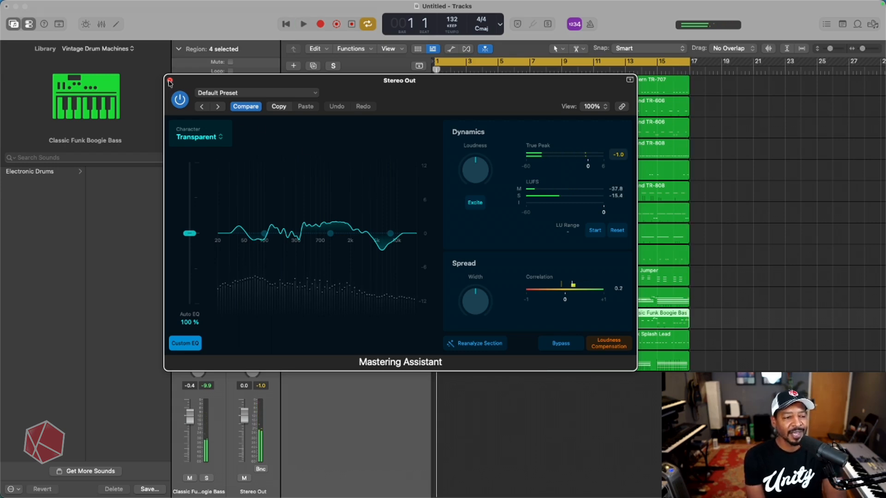
pyautogui.click(170, 81)
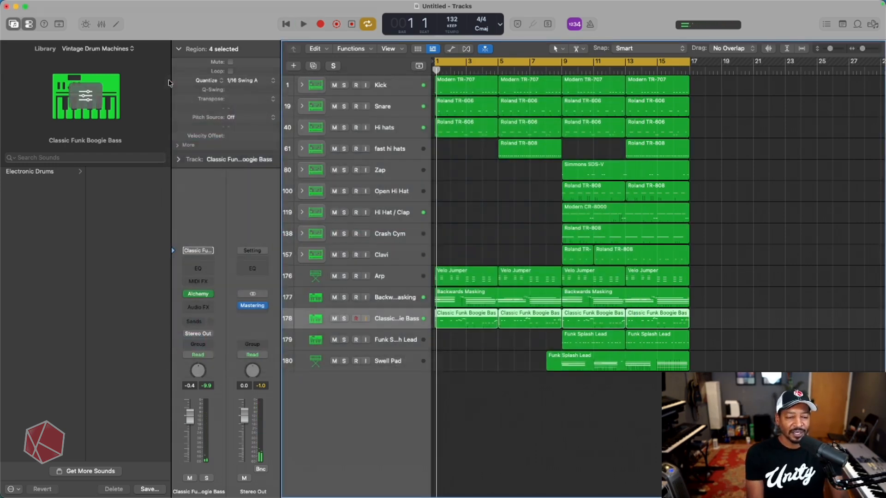
pyautogui.press('super+Up')
pyautogui.press('super+Up')
pyautogui.press('super+Up')
pyautogui.press('super+Up')
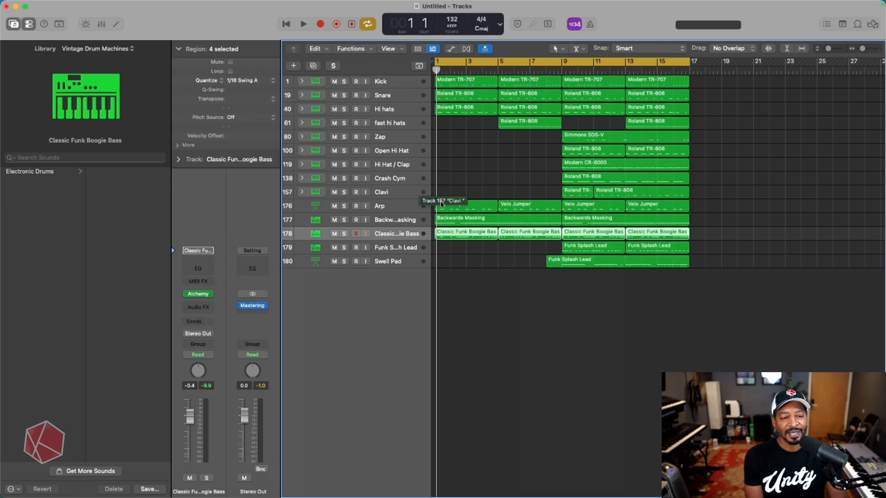
pyautogui.hscroll(-1, 686, 199)
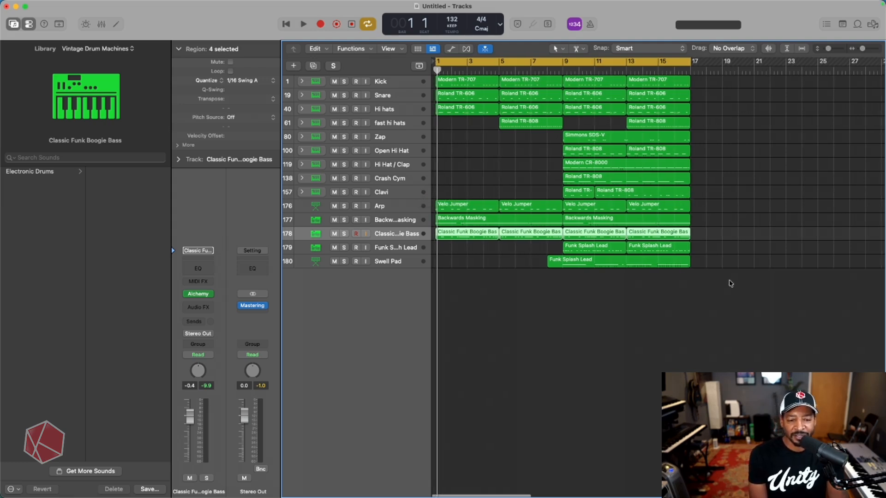
# - Select all regions, repeat them once after bar 17, and extend the Cycle range to the end of the copies at bar 33
pyautogui.moveTo(731, 283); pyautogui.dragTo(433, 82)
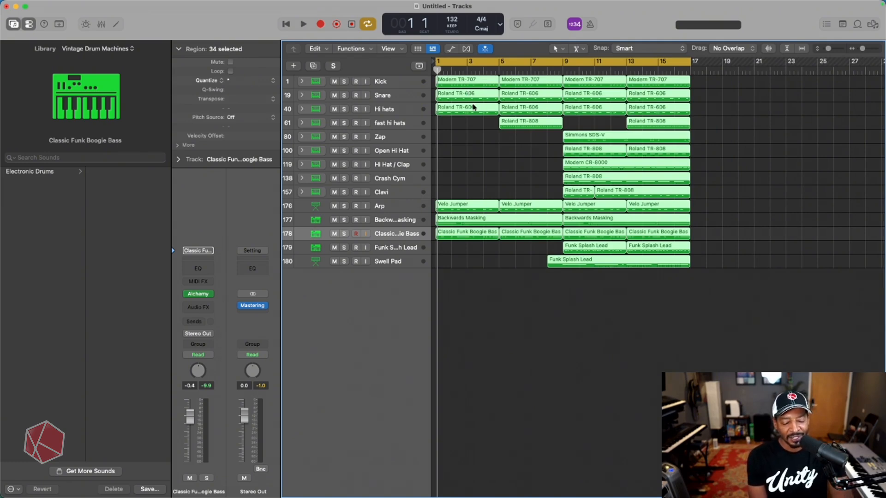
pyautogui.moveTo(726, 302); pyautogui.dragTo(454, 95)
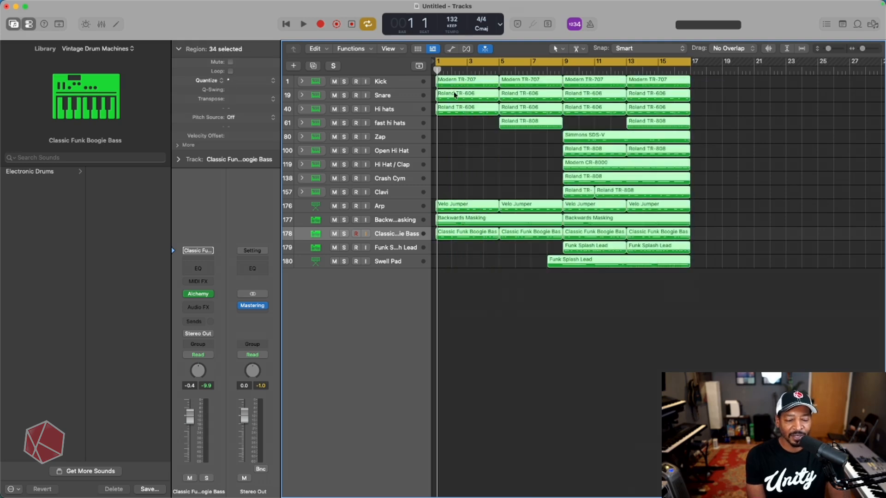
pyautogui.press('super+r')
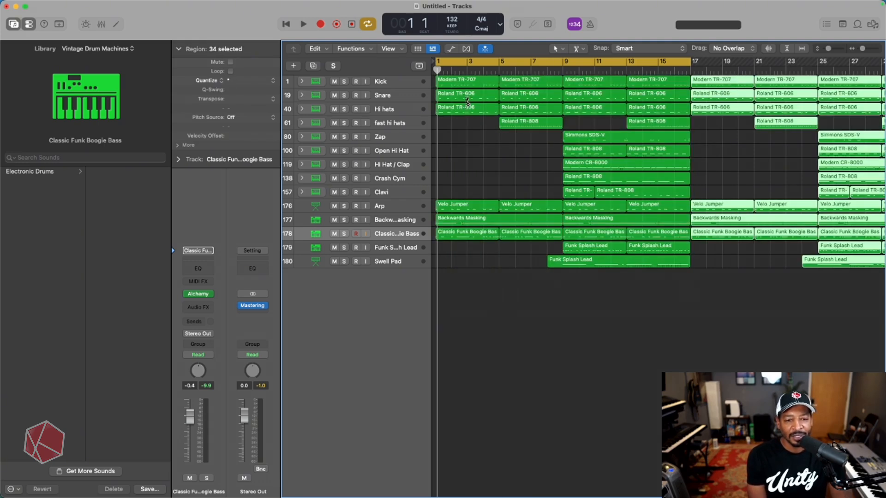
pyautogui.press('super+Left')
pyautogui.press('super+Left')
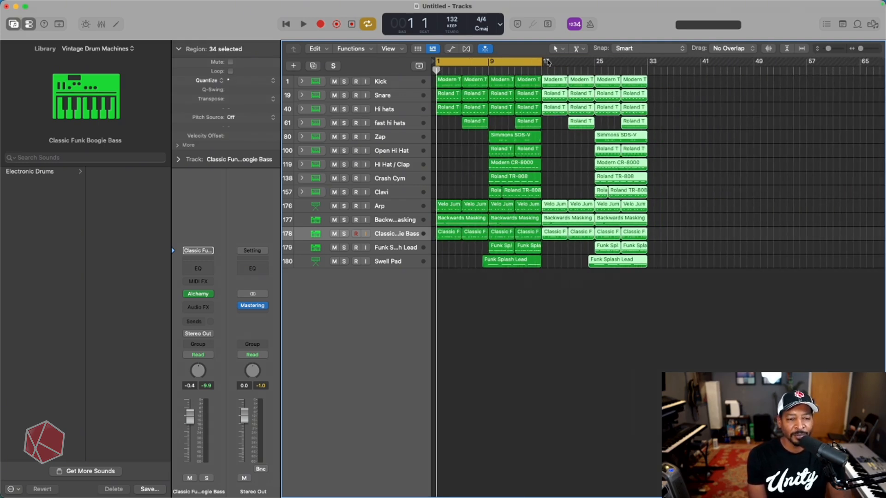
pyautogui.moveTo(542, 61); pyautogui.dragTo(648, 74)
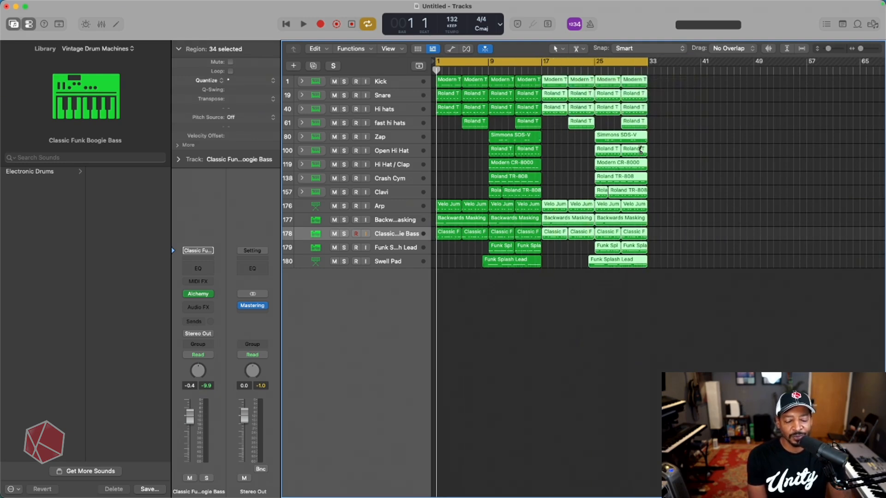
pyautogui.press('super+r')
pyautogui.press('super+r')
pyautogui.press('super+r')
pyautogui.hscroll(5, 628, 172)
pyautogui.scroll(-5, 627, 172)
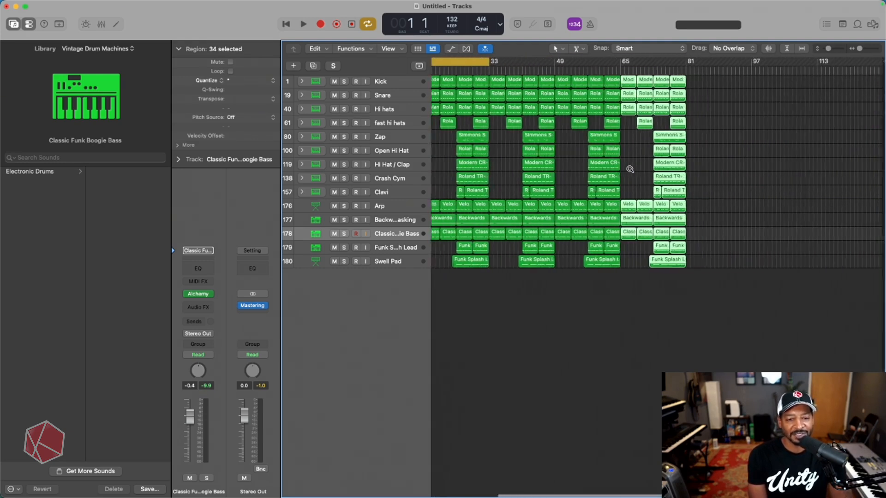
pyautogui.press('super+z')
pyautogui.press('super+z')
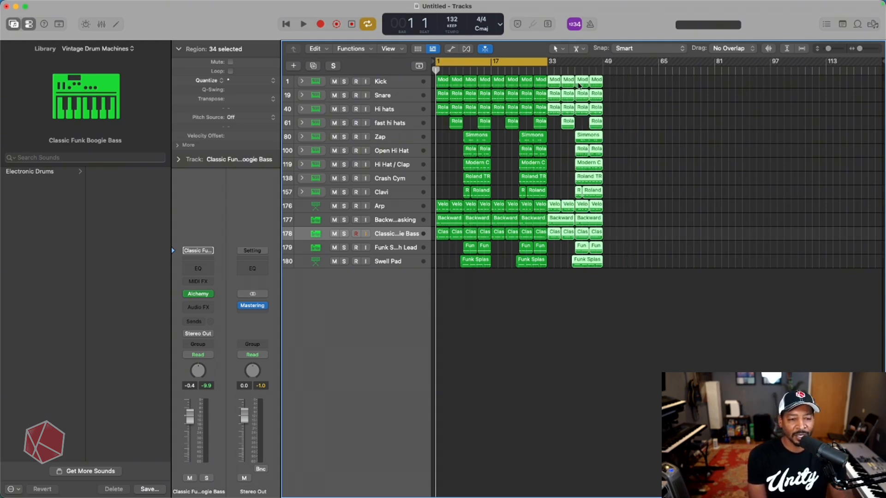
pyautogui.press('super+z')
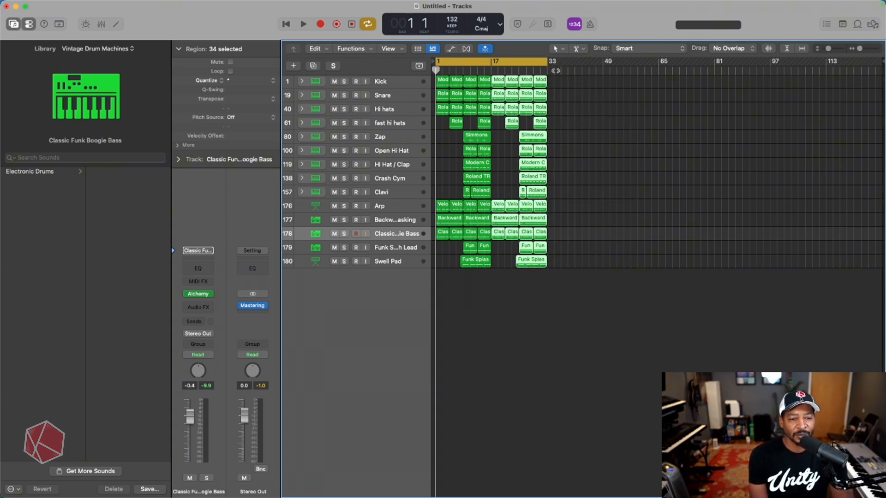
# - Move the playhead to bar 32 near the end of the arrangement and turn off Cycle
pyautogui.scroll(5, 568, 94)
pyautogui.scroll(-4, 569, 95)
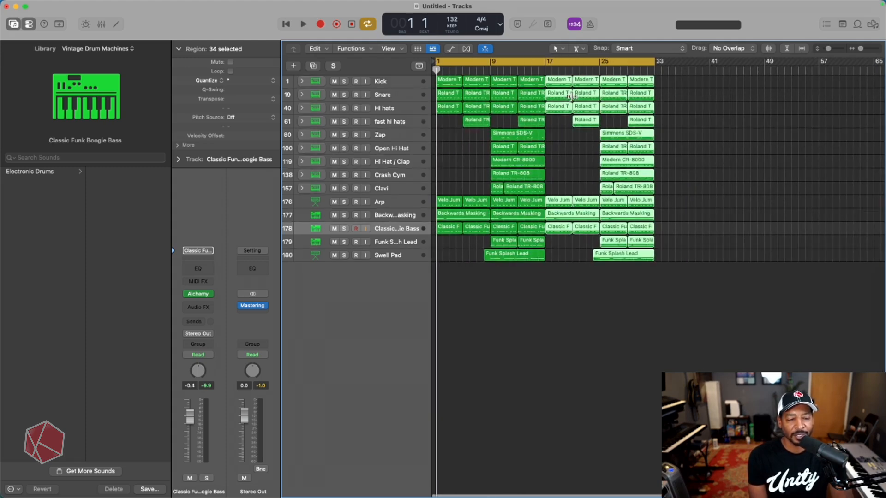
pyautogui.click(656, 72)
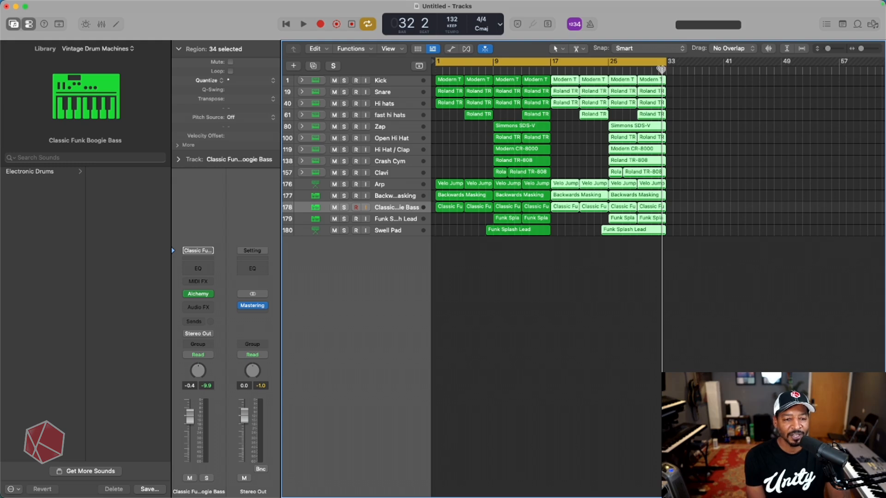
pyautogui.click(655, 63)
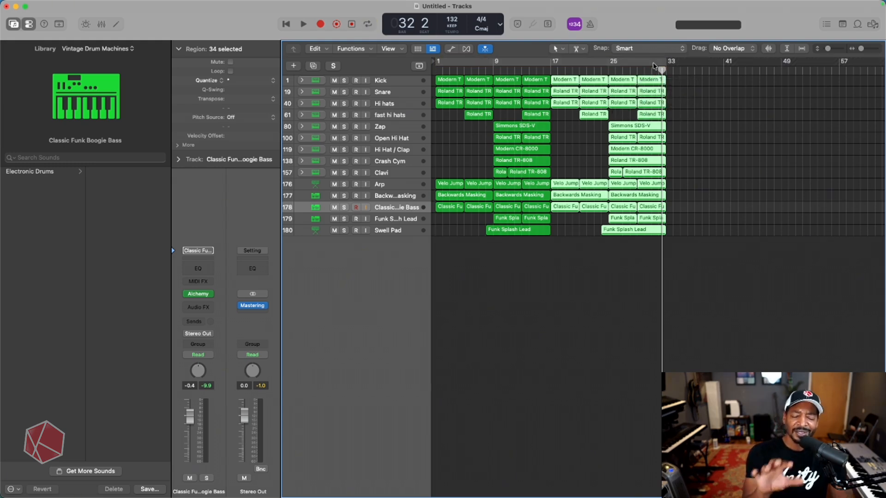
# - Customize the control bar's LCD display by setting it to Custom, so it shows positions in both time and beats
pyautogui.click(499, 26)
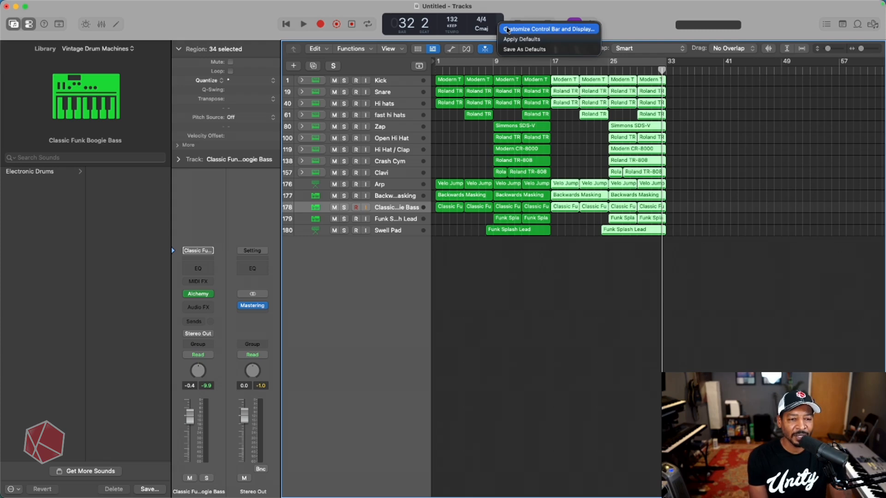
pyautogui.click(507, 29)
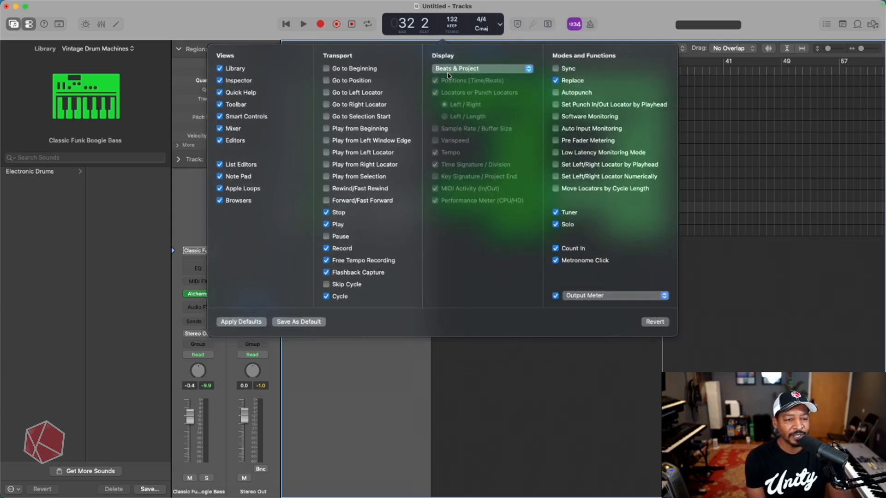
pyautogui.click(451, 71)
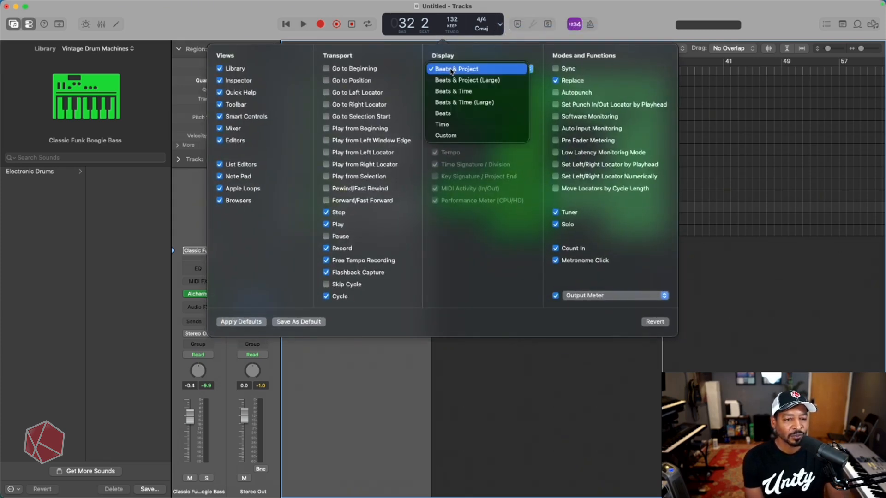
pyautogui.click(455, 135)
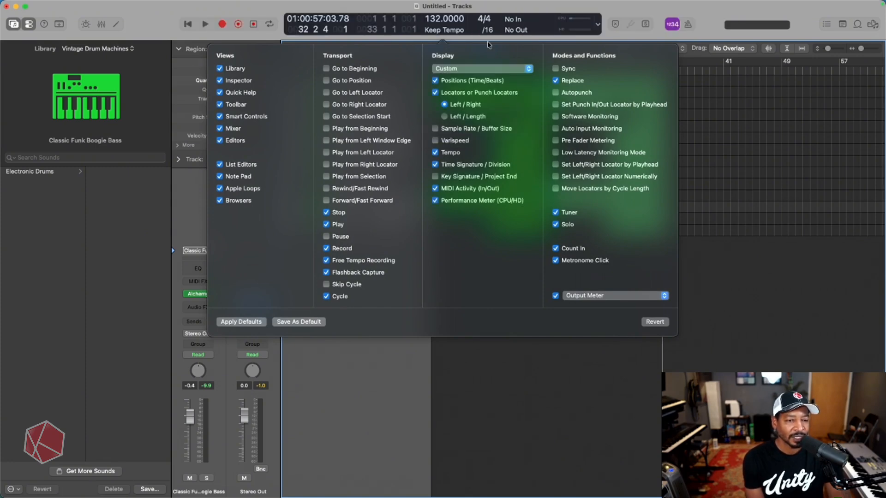
pyautogui.click(718, 307)
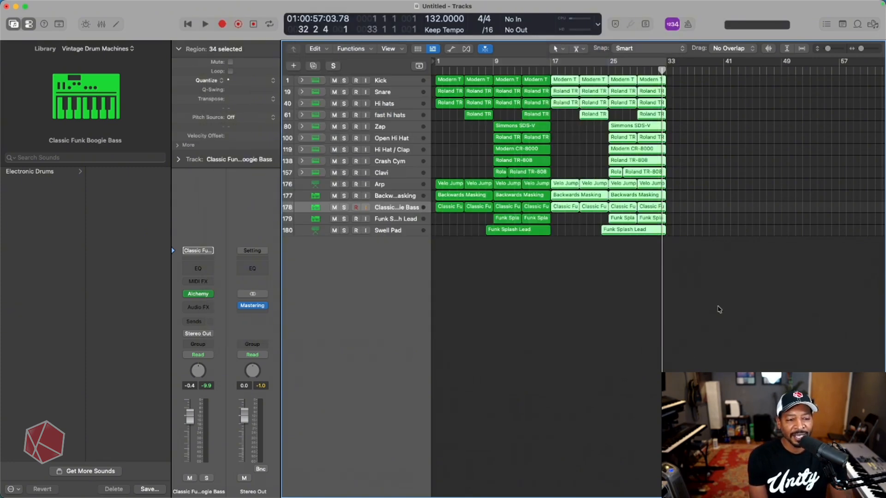
# - Deselect all regions and move the playhead to about bar 49 to check the elapsed time there
pyautogui.click(719, 307)
pyautogui.moveTo(651, 70); pyautogui.dragTo(605, 70)
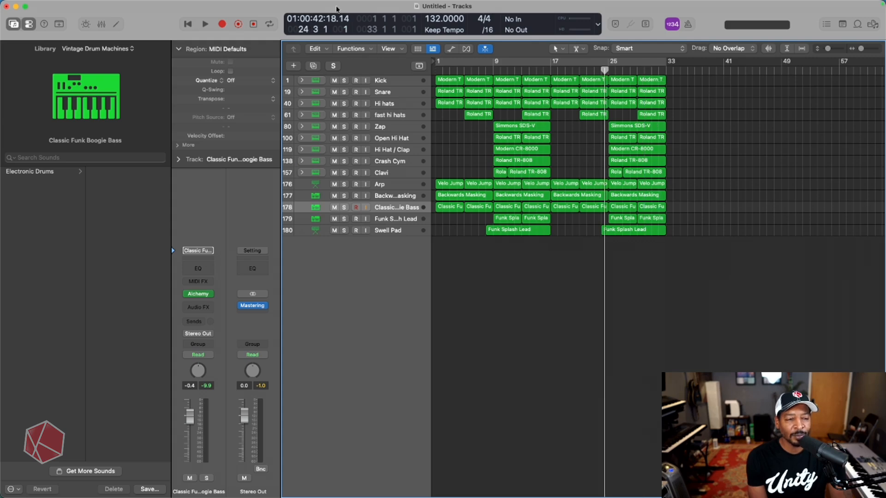
pyautogui.moveTo(316, 20); pyautogui.dragTo(316, 2)
pyautogui.scroll(-3, 507, 132)
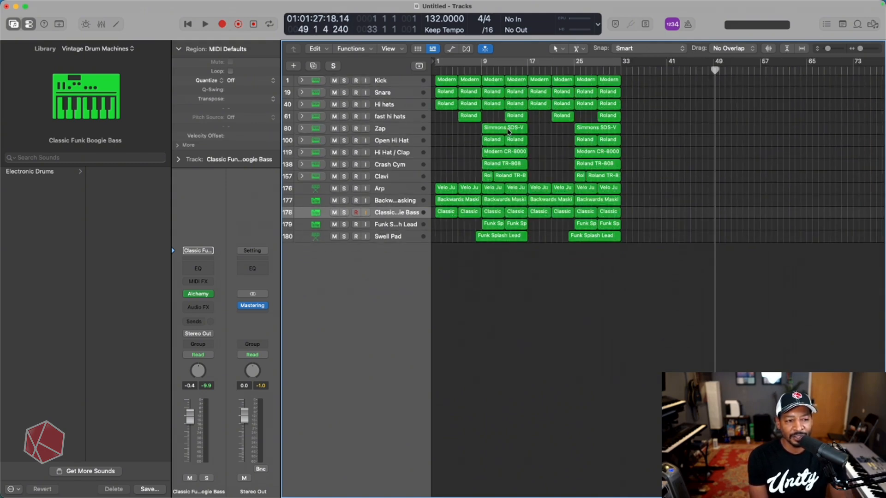
# - Select all regions in bars 1 to 32, repeat them once, and place the playhead at bar 64 near the end
pyautogui.moveTo(641, 252); pyautogui.dragTo(432, 70)
pyautogui.press('super+r')
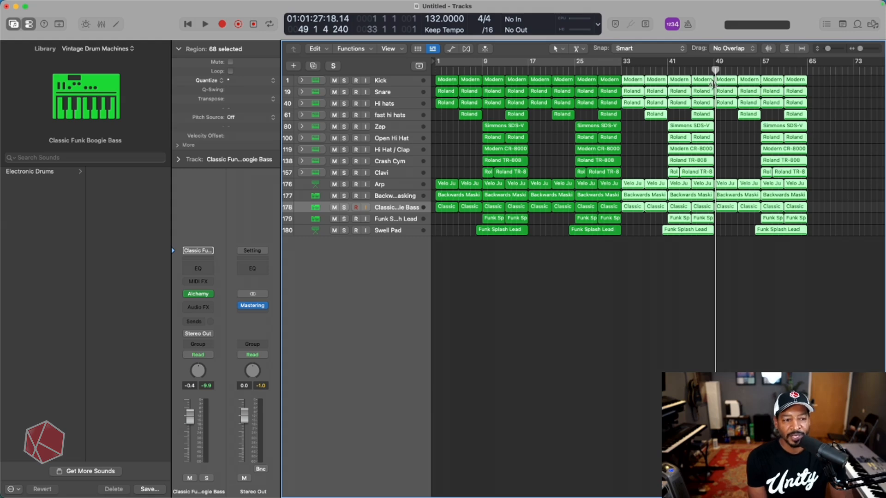
pyautogui.click(801, 69)
pyautogui.moveTo(800, 70); pyautogui.dragTo(805, 70)
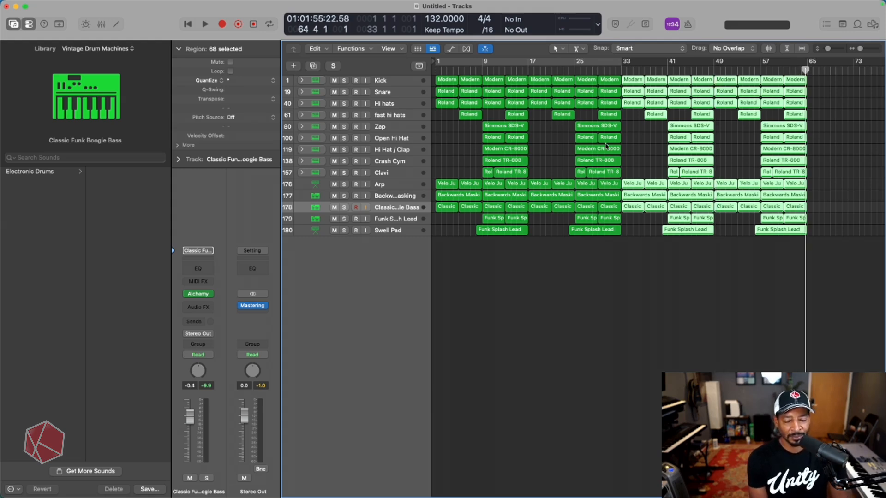
# - Turn on Cycle and extend its range from bar 1 to bar 67, past the last regions
pyautogui.press('super+Left')
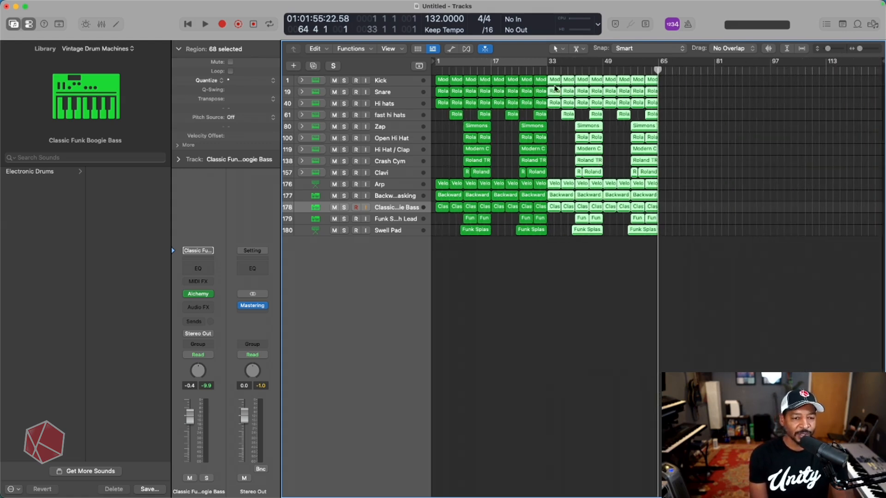
pyautogui.click(542, 61)
pyautogui.moveTo(544, 62); pyautogui.dragTo(658, 74)
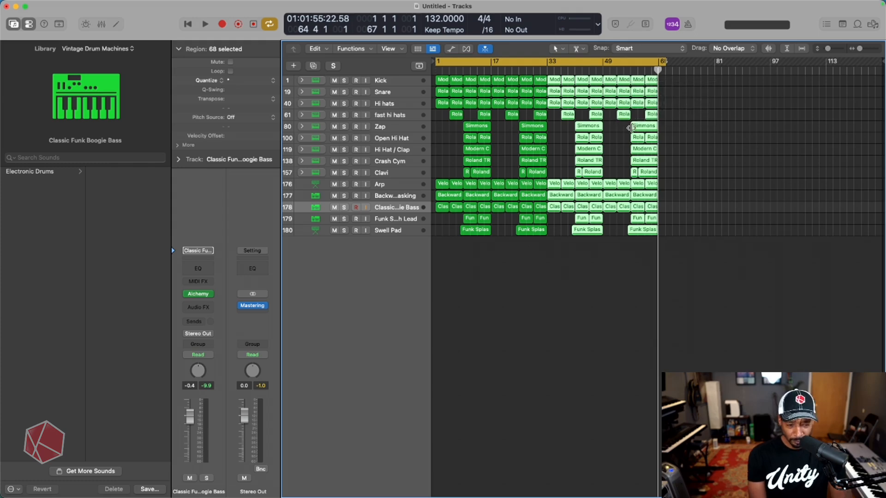
pyautogui.moveTo(881, 64)
pyautogui.mouseDown()
pyautogui.moveTo(845, 88)
pyautogui.moveTo(669, 117)
pyautogui.moveTo(778, 113)
pyautogui.moveTo(670, 122)
pyautogui.mouseUp()
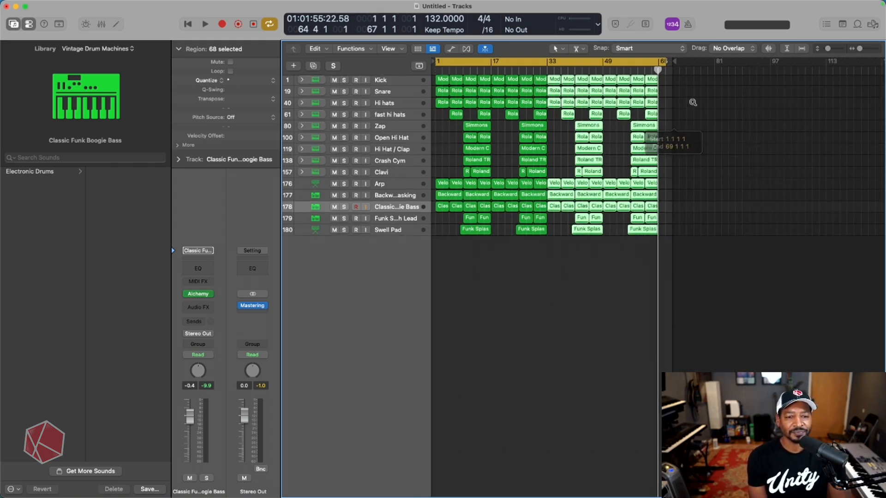
pyautogui.keyDown('ctrl'); pyautogui.keyDown('alt'); pyautogui.click(693, 102); pyautogui.keyUp('alt'); pyautogui.keyUp('ctrl')
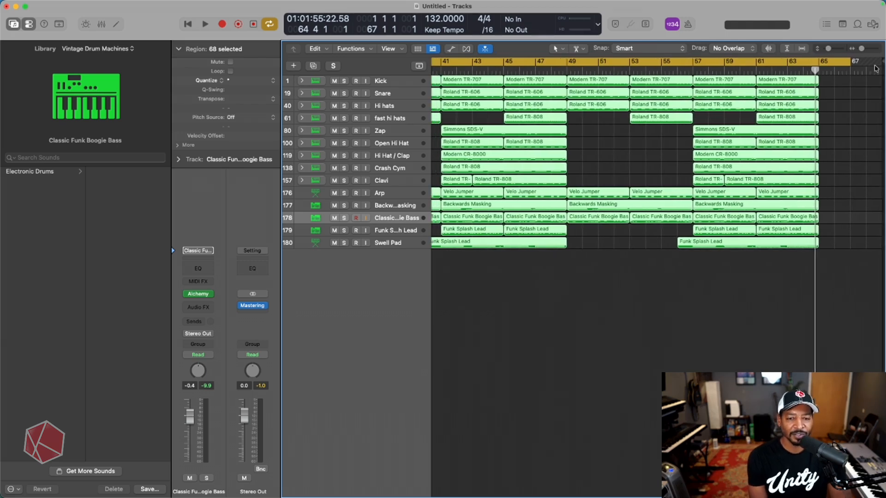
# - Turn off Cycle and play from about bar 63 past the last regions to hear how the sound tails off
pyautogui.moveTo(775, 71); pyautogui.dragTo(787, 65)
pyautogui.click(789, 59)
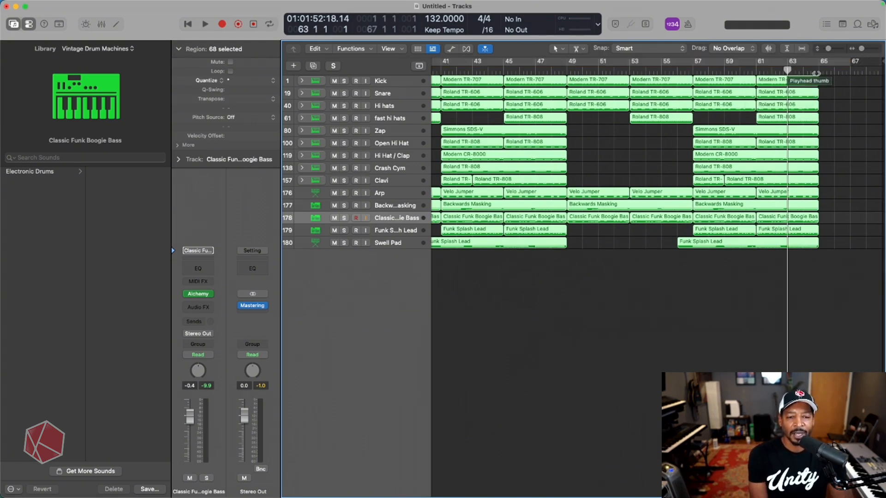
pyautogui.moveTo(816, 73); pyautogui.dragTo(799, 70)
pyautogui.press('space')
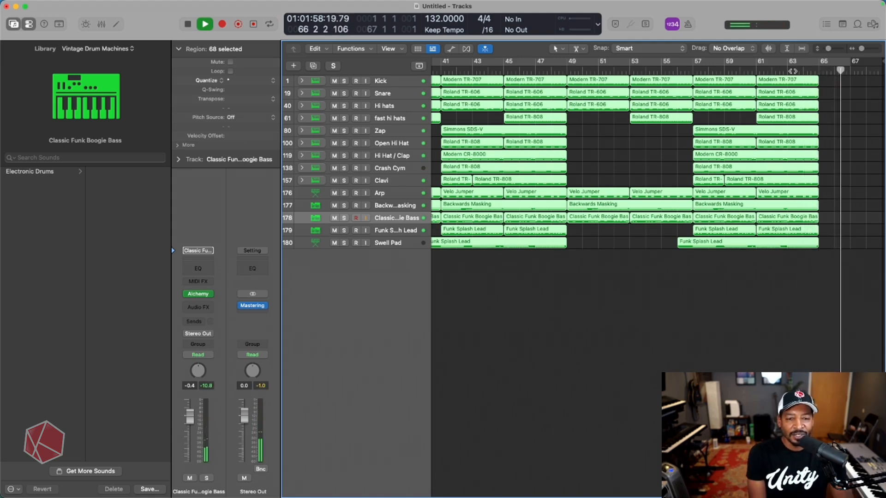
pyautogui.hscroll(2, 804, 72)
pyautogui.press('space')
# - Turn Cycle back on with its end at bar 67 and return the playhead to the start of the project
pyautogui.moveTo(850, 62); pyautogui.dragTo(849, 62)
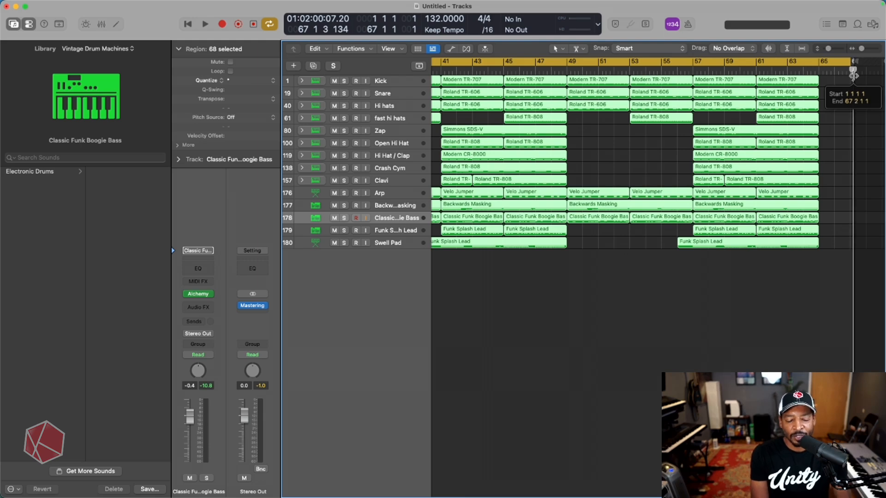
pyautogui.hscroll(-2, 850, 88)
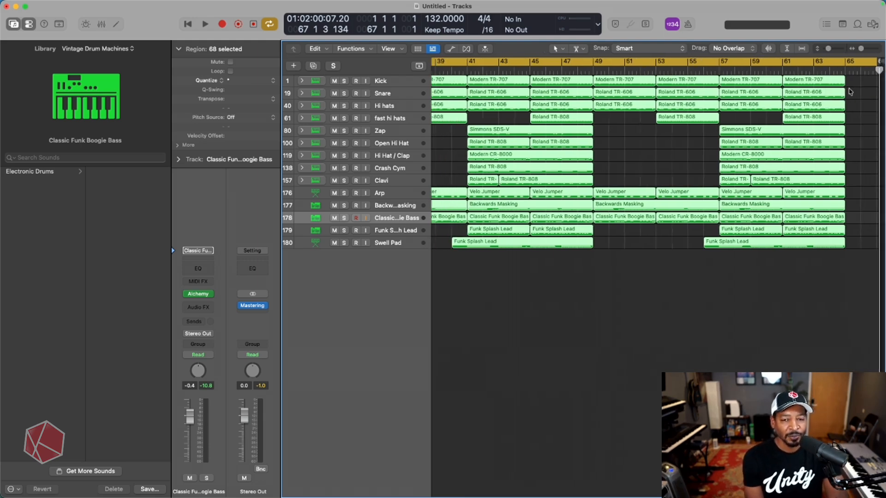
pyautogui.hscroll(1, 876, 70)
pyautogui.hscroll(-1, 879, 68)
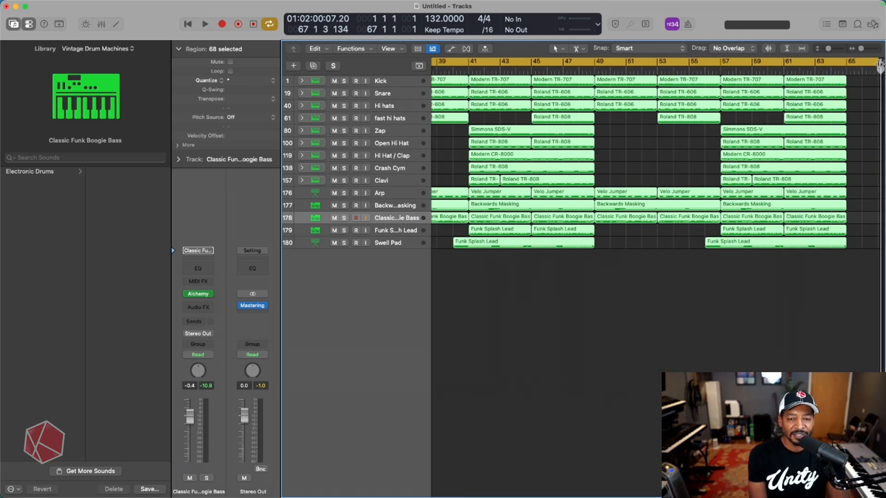
pyautogui.scroll(-2, 664, 104)
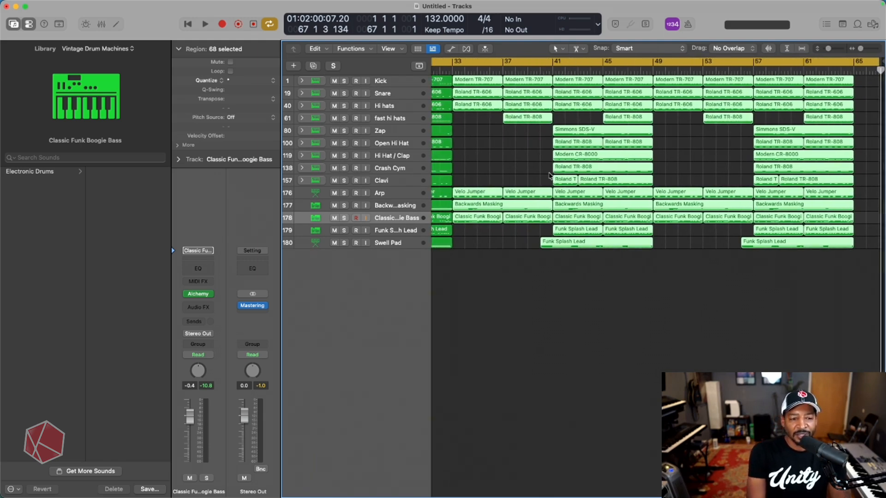
pyautogui.press('Return')
pyautogui.scroll(-2, 549, 175)
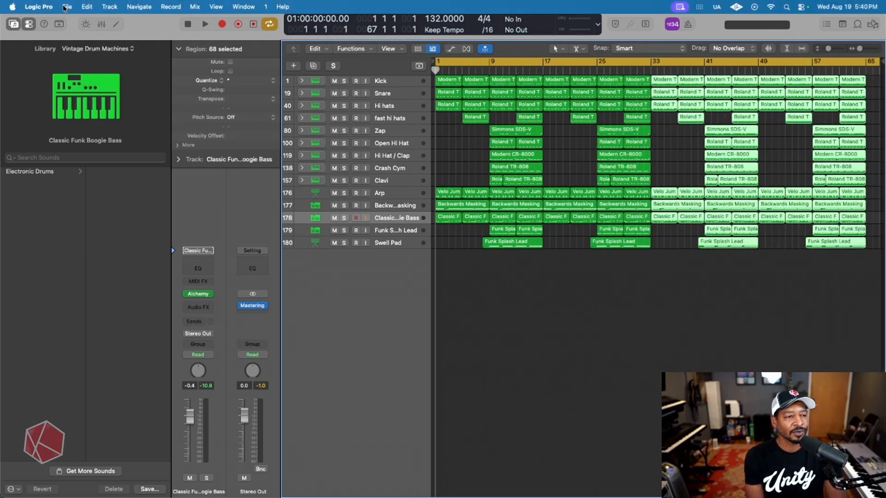
# - Start a bounce of the project or section and enable the Uncompressed destination alongside MP3, reviewing the MP3 settings
pyautogui.click(66, 7)
pyautogui.moveTo(106, 261)
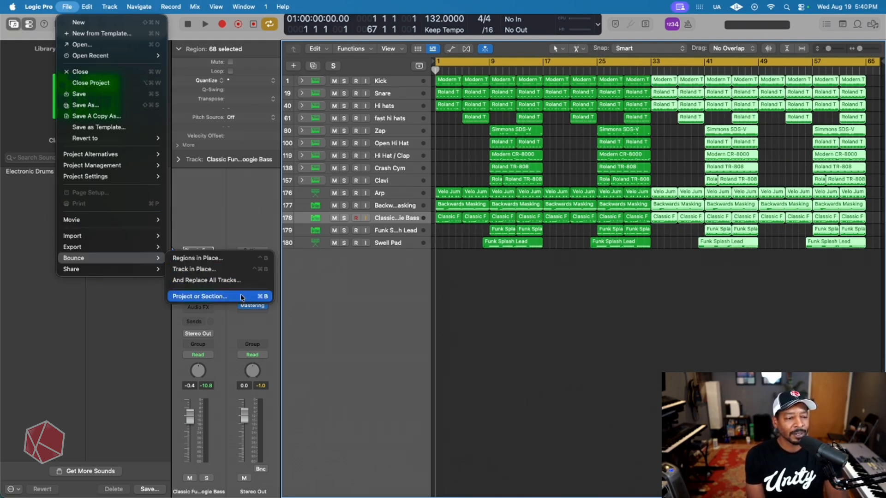
pyautogui.click(220, 297)
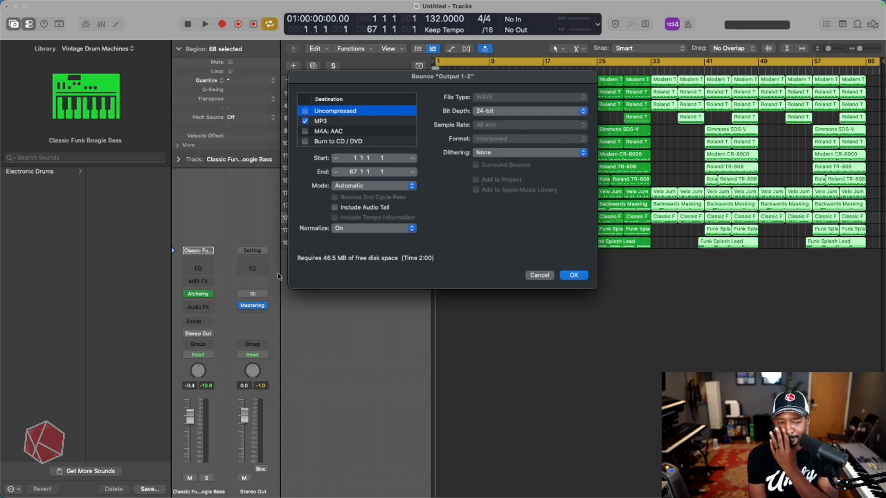
pyautogui.click(327, 123)
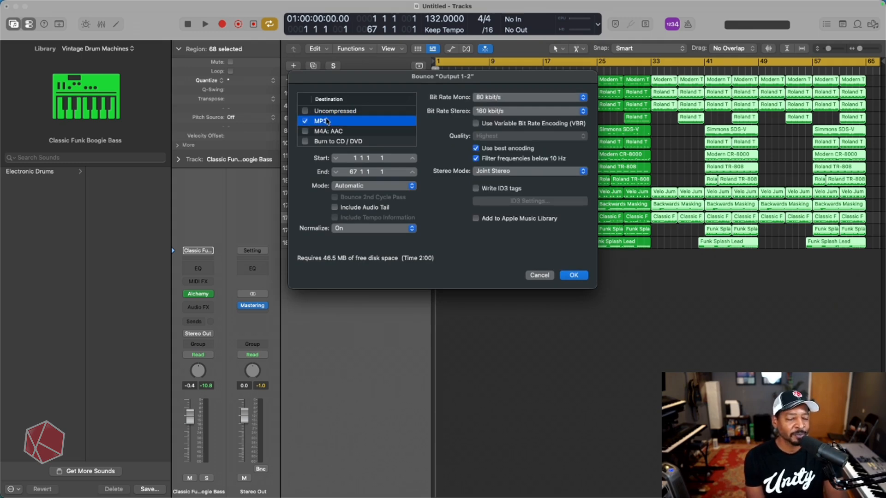
pyautogui.click(305, 112)
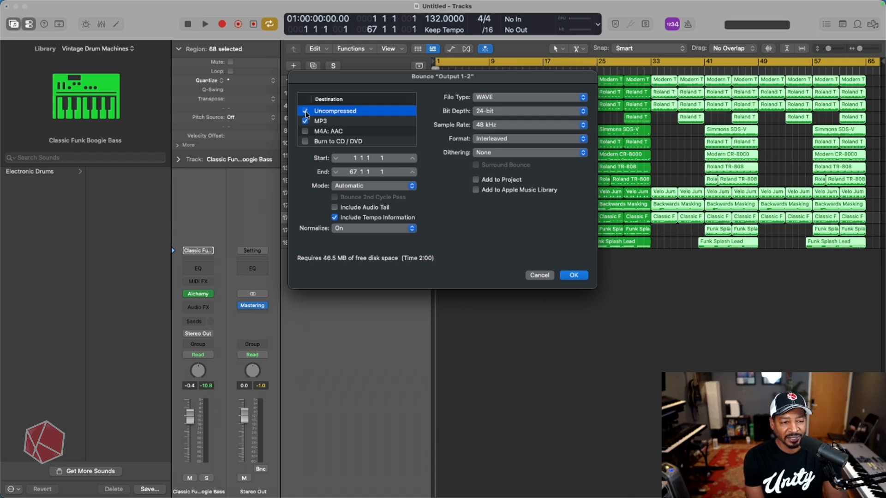
# - Turn off the Uncompressed destination, keep only MP3 for the bounce, and confirm the bounce settings
pyautogui.click(306, 113)
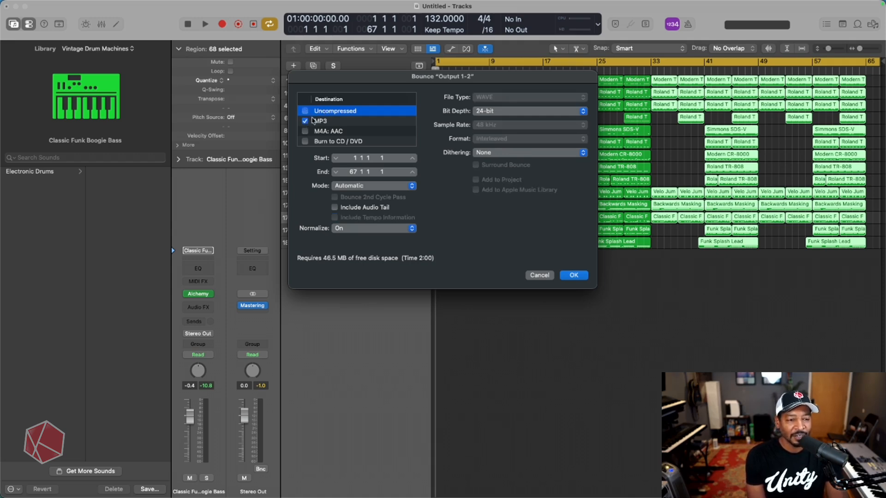
pyautogui.click(323, 121)
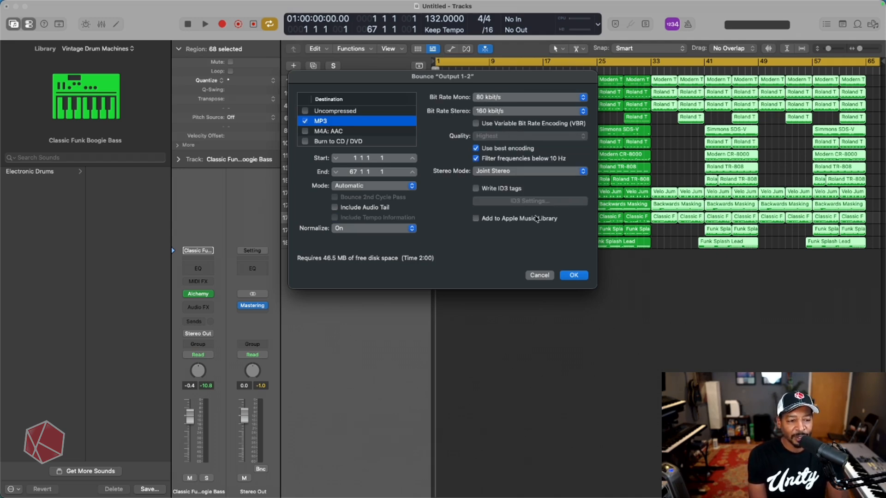
pyautogui.click(574, 276)
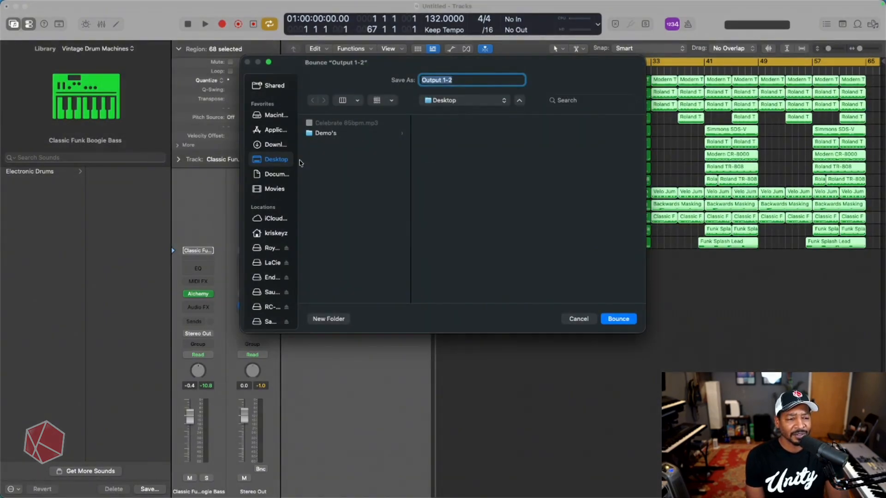
# - Browse the possible save locations for the bounce, including Documents, Desktop and the mounted drives
pyautogui.click(276, 176)
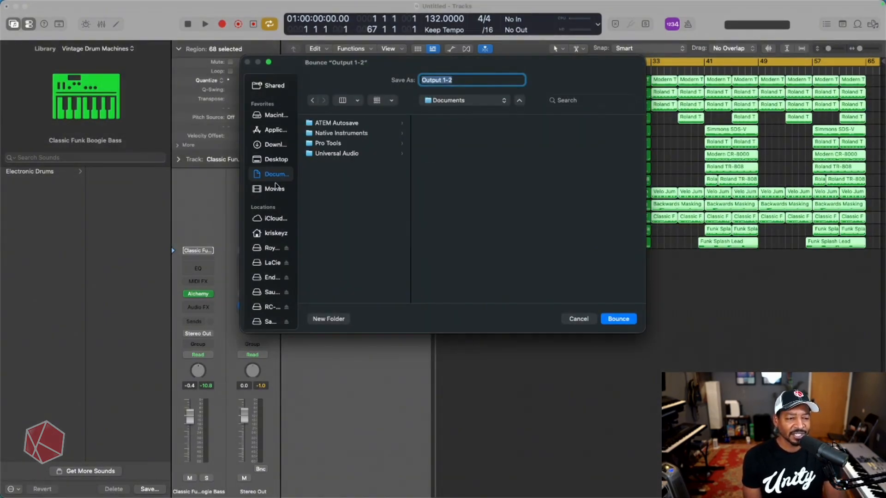
pyautogui.click(276, 187)
pyautogui.click(278, 165)
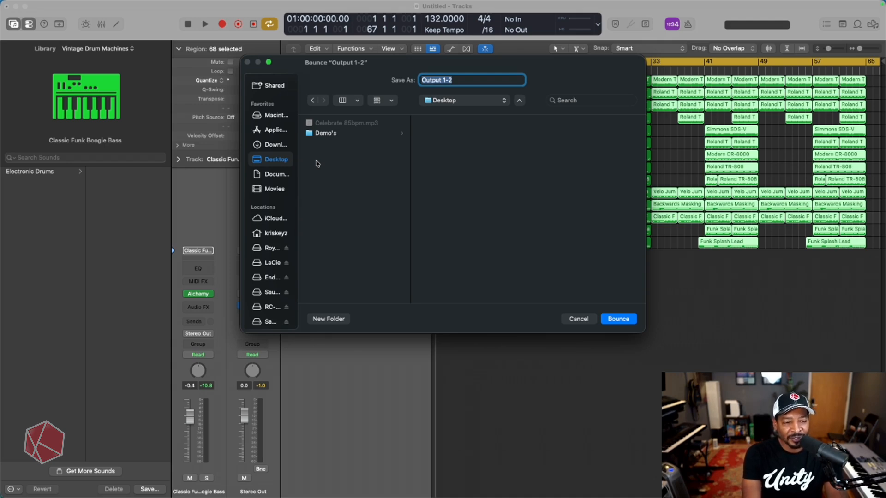
pyautogui.scroll(-2, 285, 155)
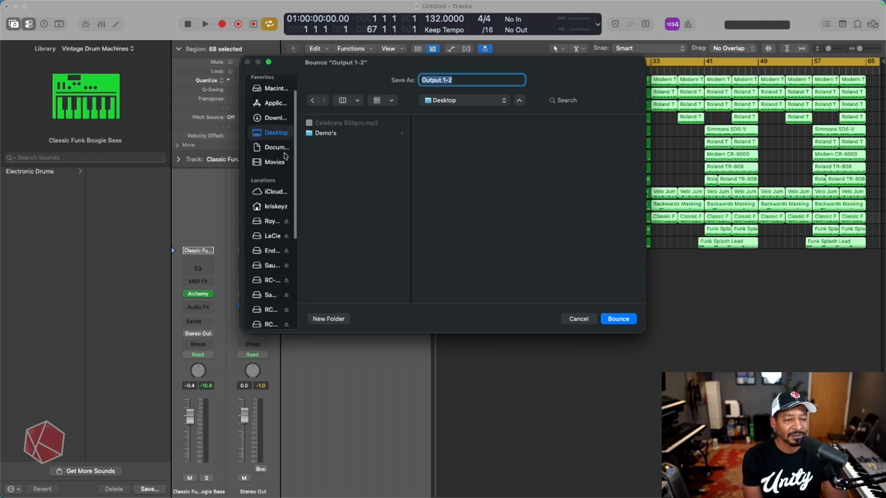
pyautogui.scroll(-2, 285, 156)
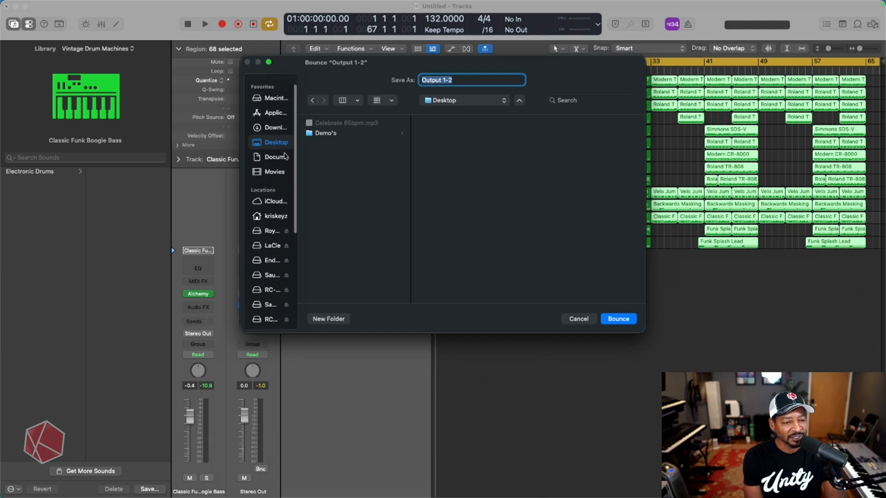
pyautogui.scroll(-1, 261, 255)
pyautogui.scroll(1, 264, 194)
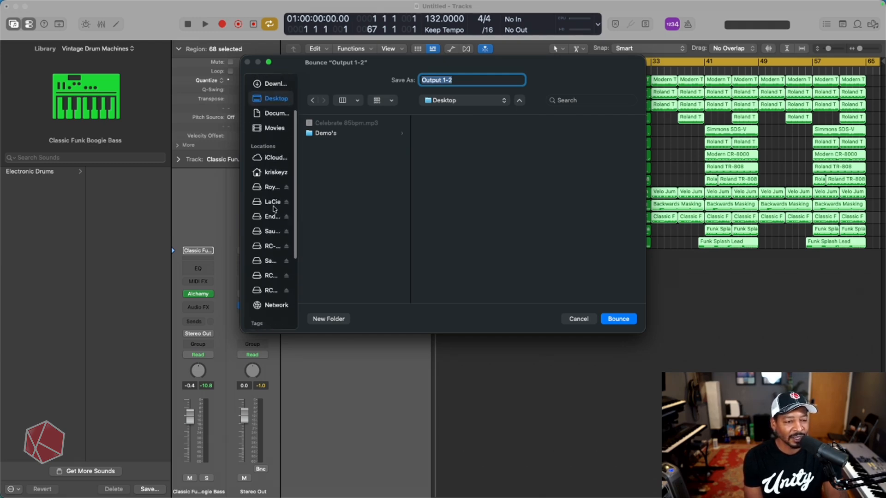
pyautogui.click(273, 231)
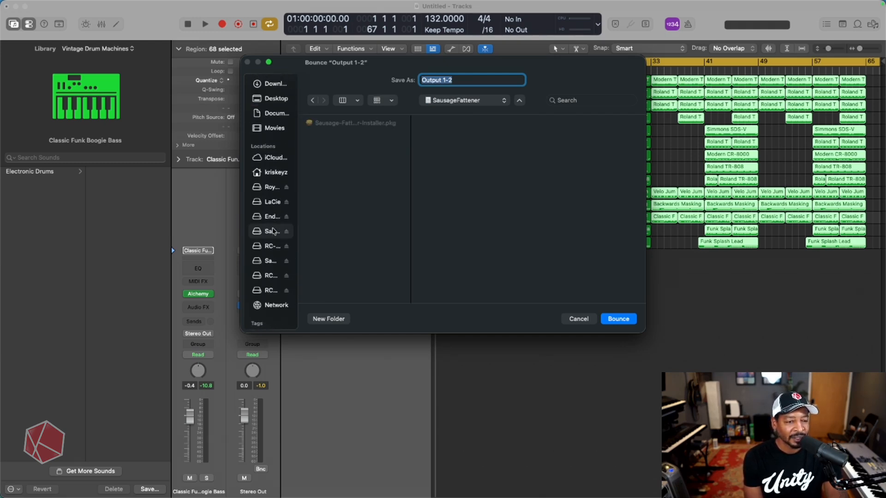
pyautogui.scroll(3, 275, 121)
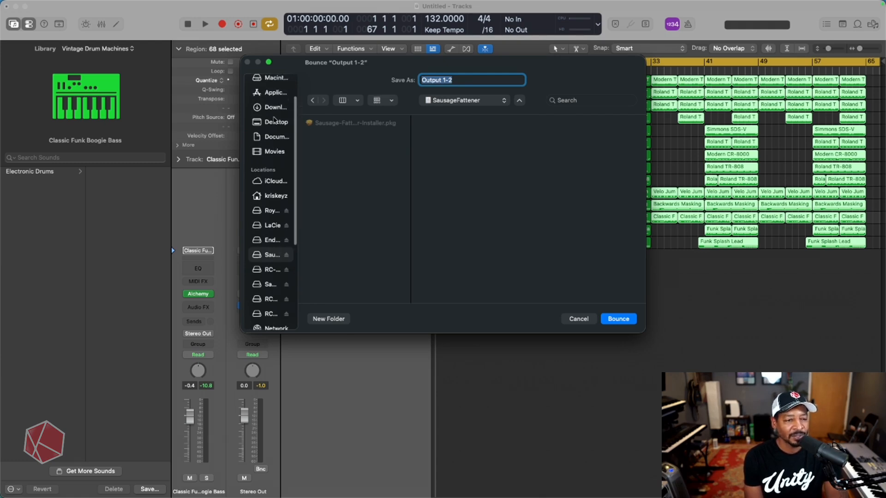
# - Choose the Desktop as the bounce location, name the file 80s Tut Tut and run the bounce
pyautogui.click(275, 123)
pyautogui.tripleClick(467, 80)
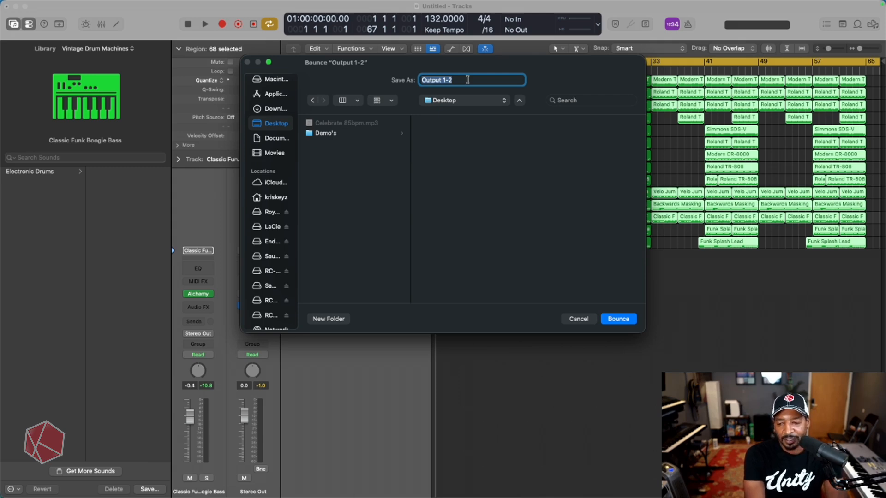
pyautogui.write('*')
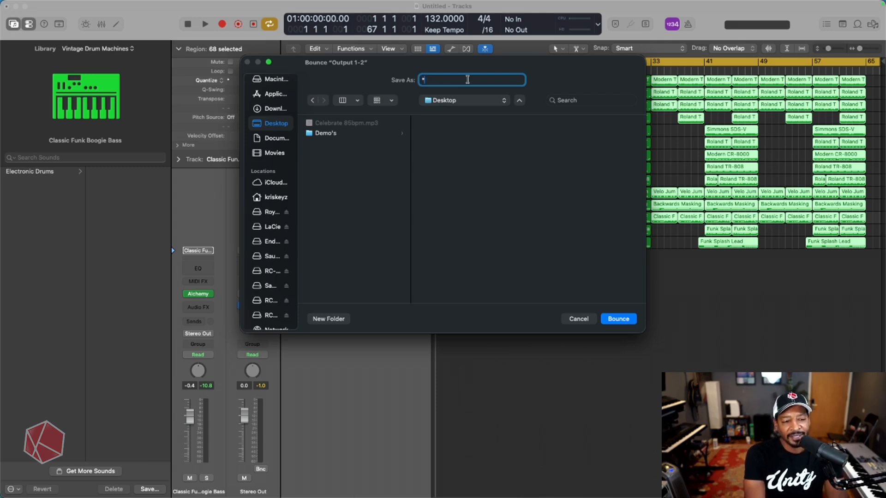
pyautogui.write('80s Tut Tut')
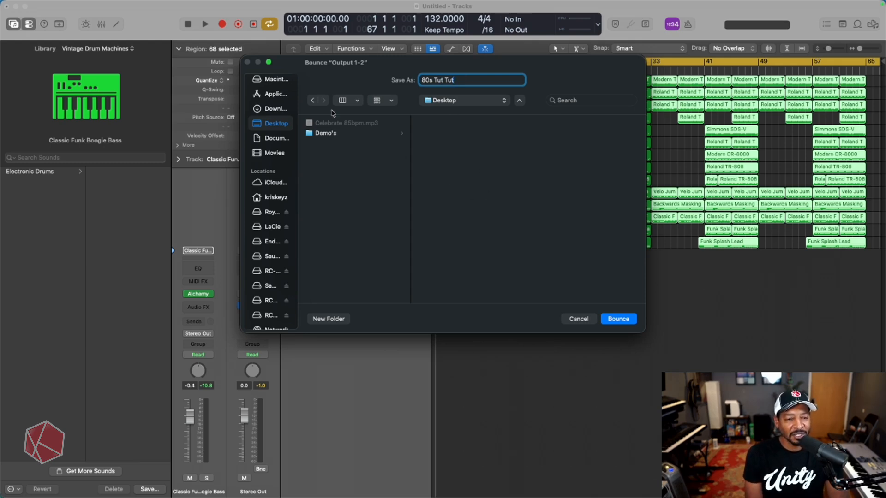
pyautogui.click(610, 320)
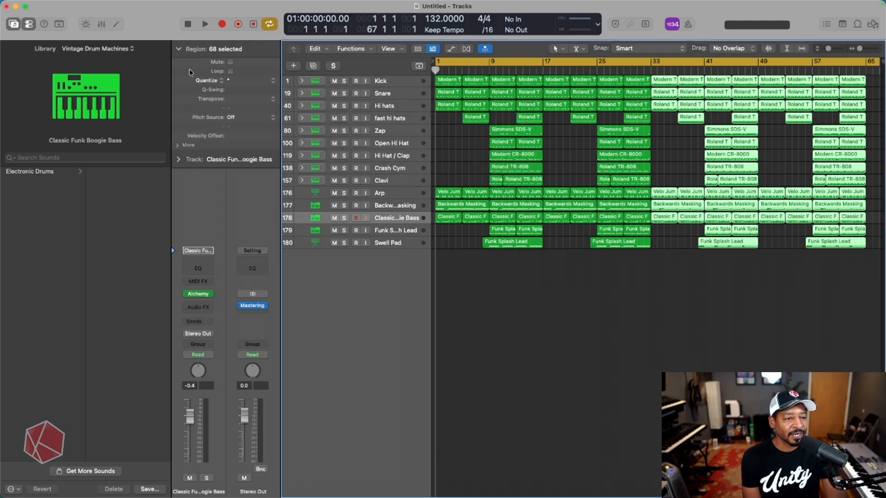
# - Save the project as 80s Tut Tut in the artist's folder within Logic Session 2026 on the Samsung_T5 drive
pyautogui.click(527, 323)
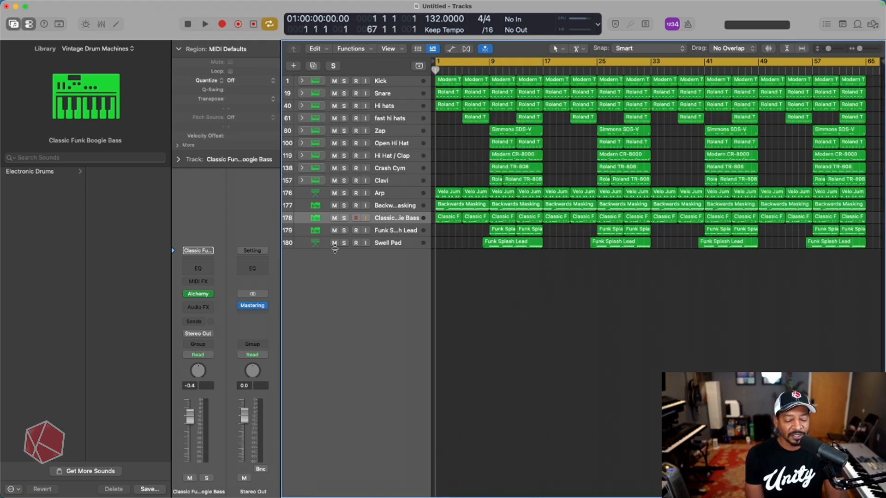
pyautogui.moveTo(184, 2)
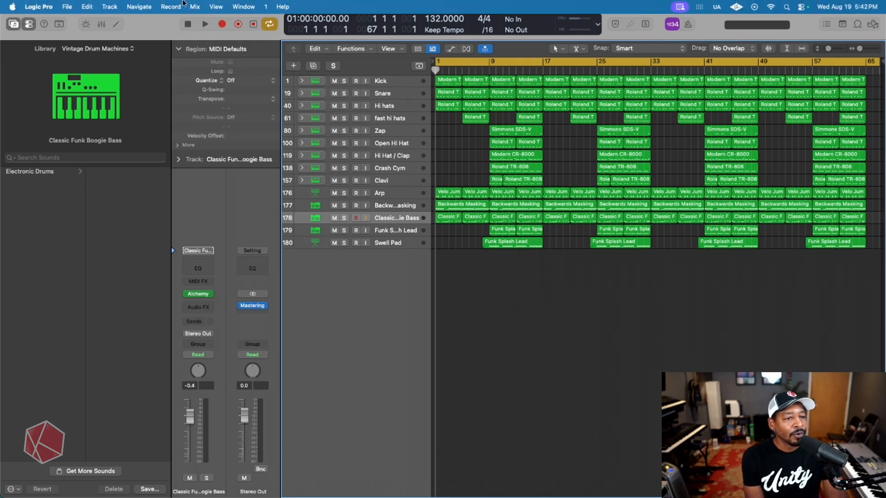
pyautogui.click(38, 7)
pyautogui.moveTo(67, 6)
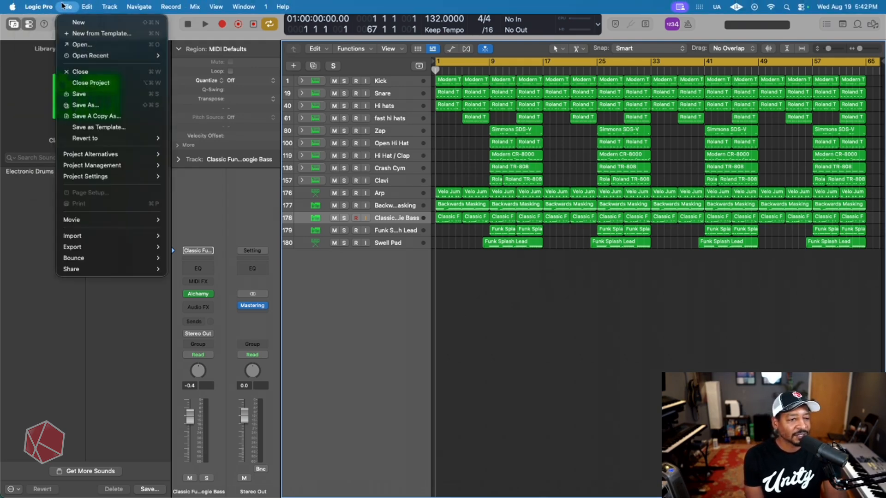
pyautogui.click(99, 95)
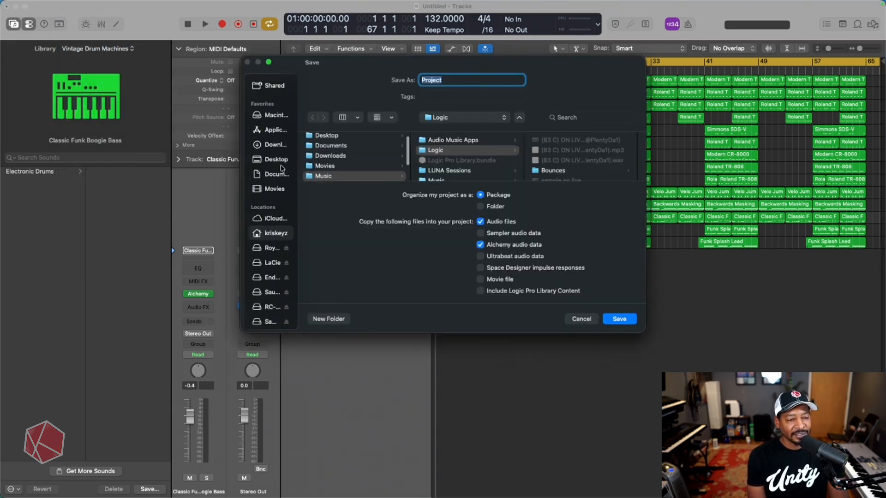
pyautogui.scroll(-4, 278, 172)
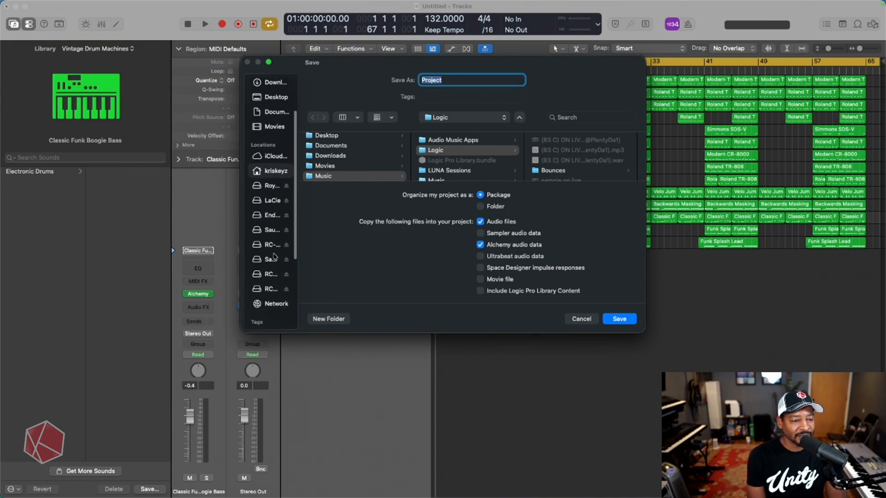
pyautogui.click(271, 259)
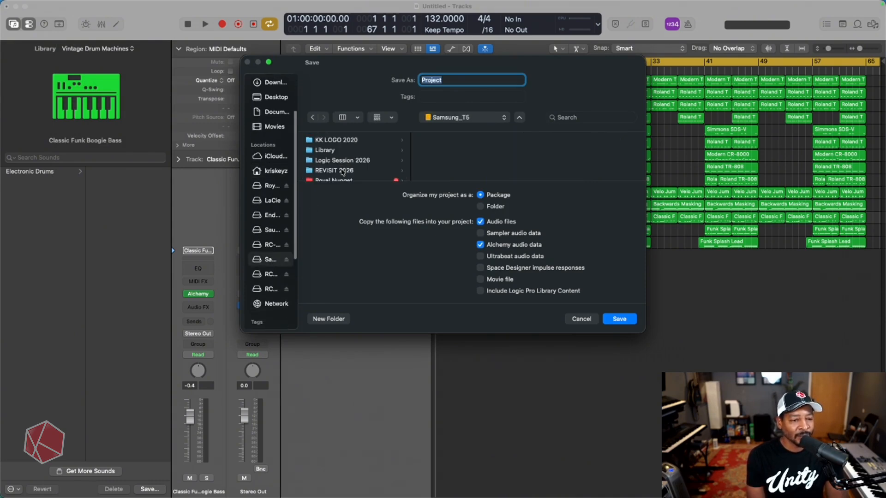
pyautogui.scroll(-2, 343, 173)
pyautogui.click(348, 150)
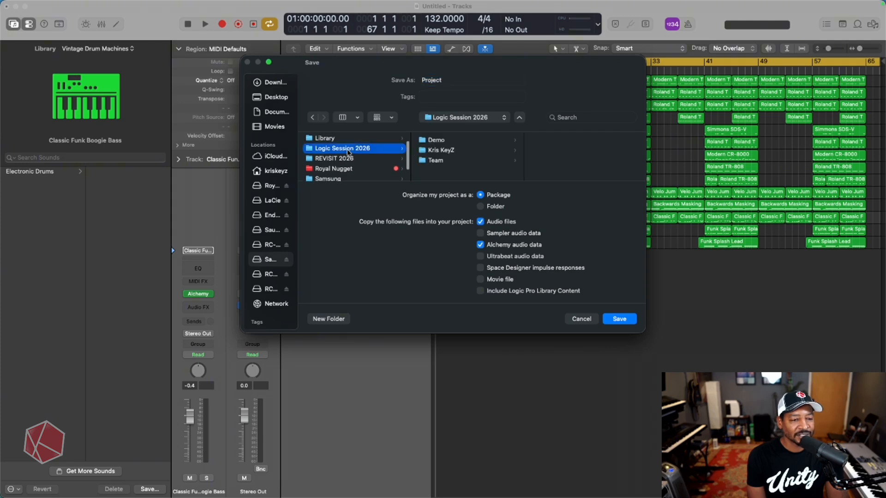
pyautogui.click(466, 151)
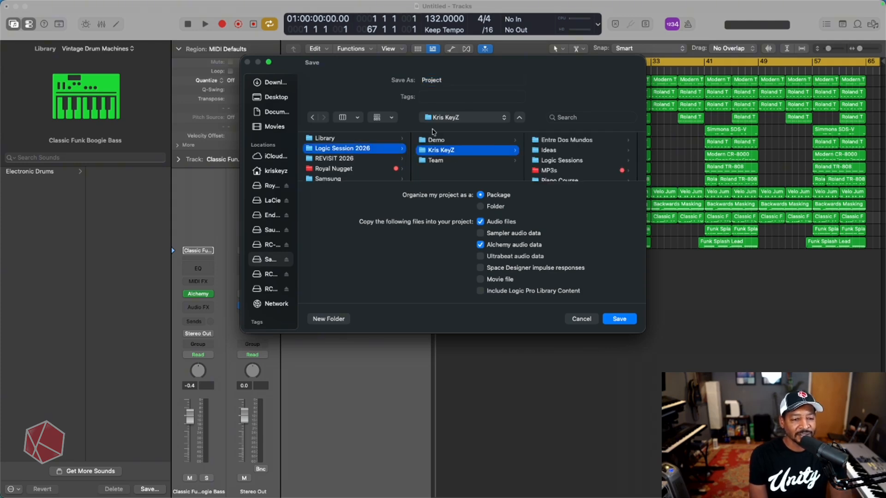
pyautogui.doubleClick(437, 79)
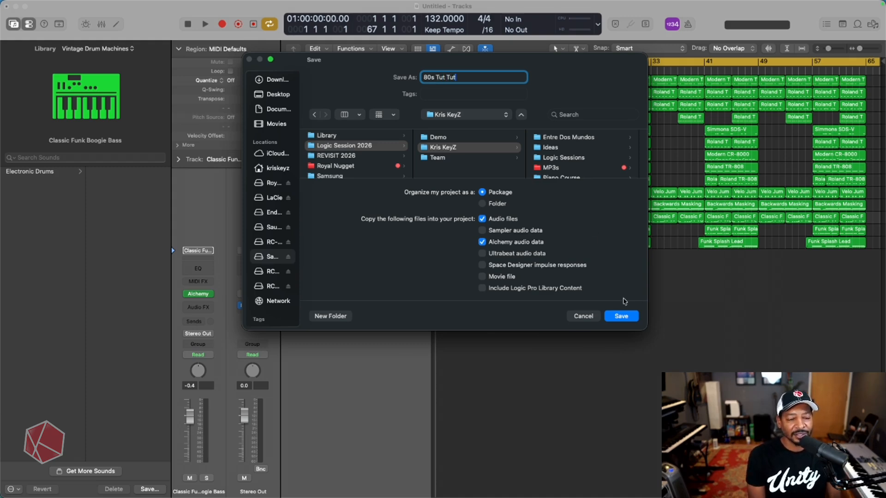
pyautogui.click(622, 317)
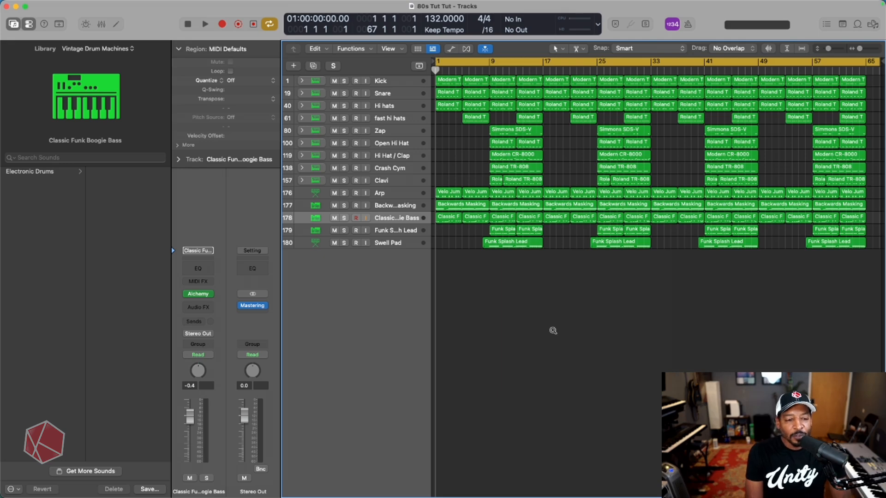
# - Play the beat from the start and delete the Kick region that begins at bar 17
pyautogui.scroll(-1, 553, 331)
pyautogui.scroll(1, 553, 331)
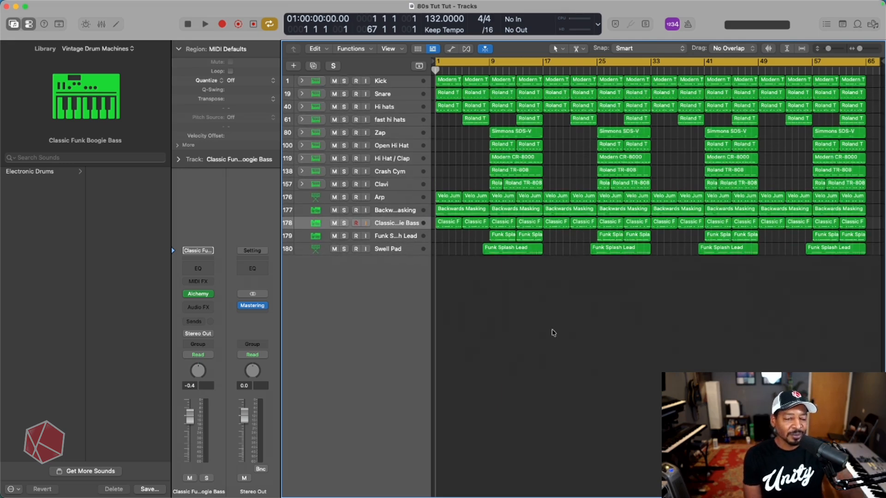
pyautogui.scroll(1, 553, 332)
pyautogui.press('space')
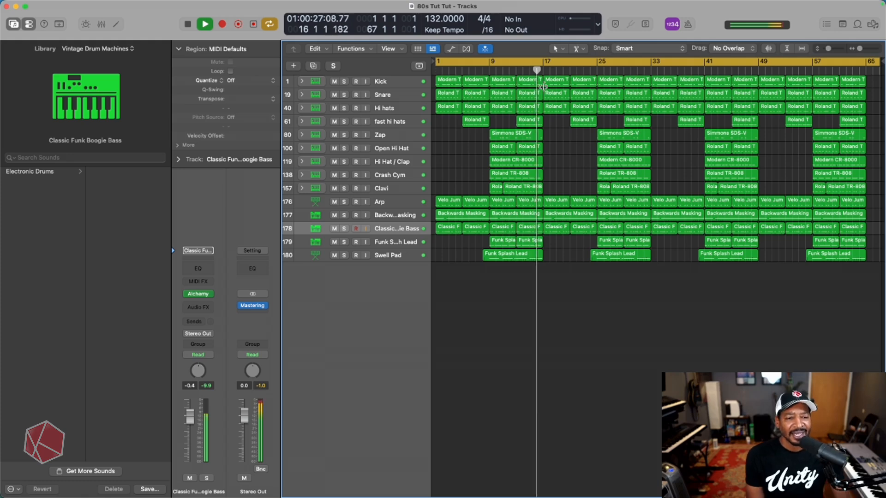
pyautogui.click(558, 86)
pyautogui.press('Delete')
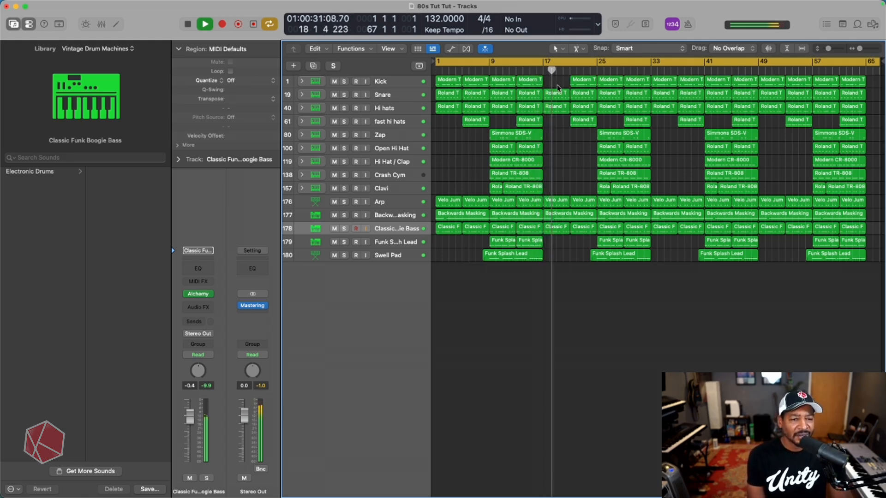
# - Delete the fast hi hats region that begins at bar 21
pyautogui.click(578, 85)
pyautogui.scroll(2, 578, 85)
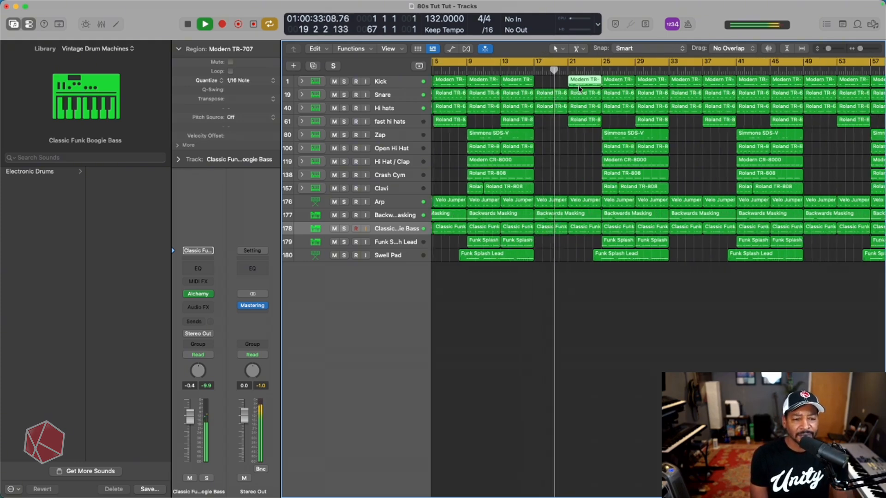
pyautogui.scroll(1, 578, 85)
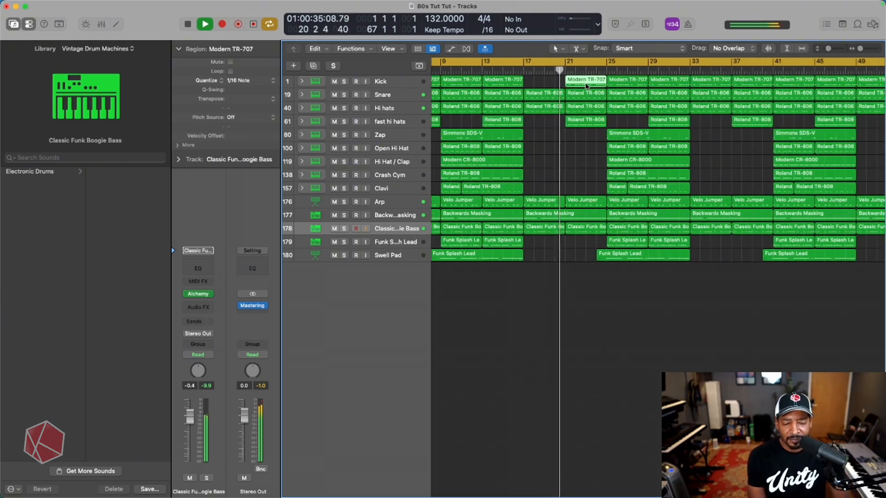
pyautogui.click(583, 119)
pyautogui.press('Delete')
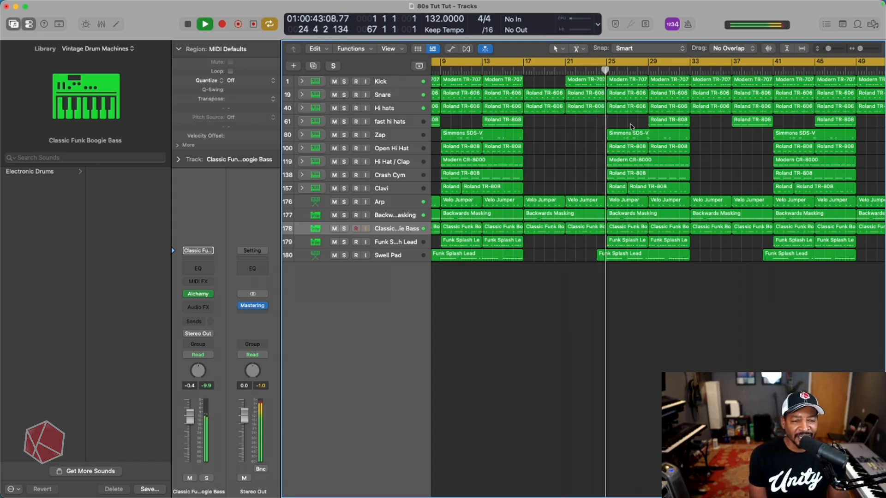
# - Copy the fast hi hats region at bar 29 to bar 25, keeping the original in place
pyautogui.click(668, 123)
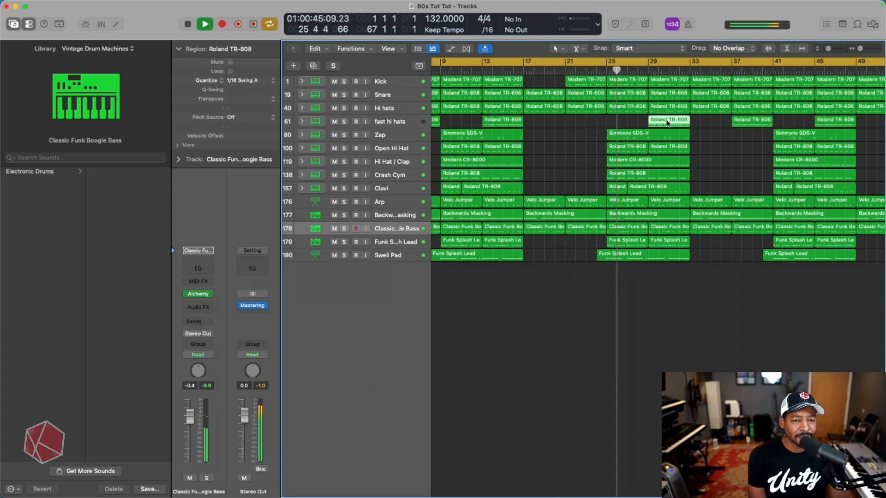
pyautogui.moveTo(668, 122); pyautogui.dragTo(634, 122)
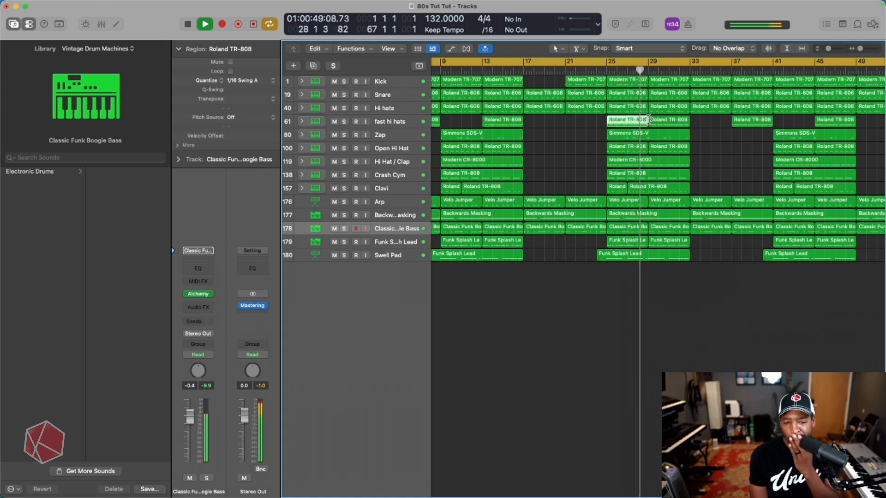
pyautogui.hscroll(2, 678, 122)
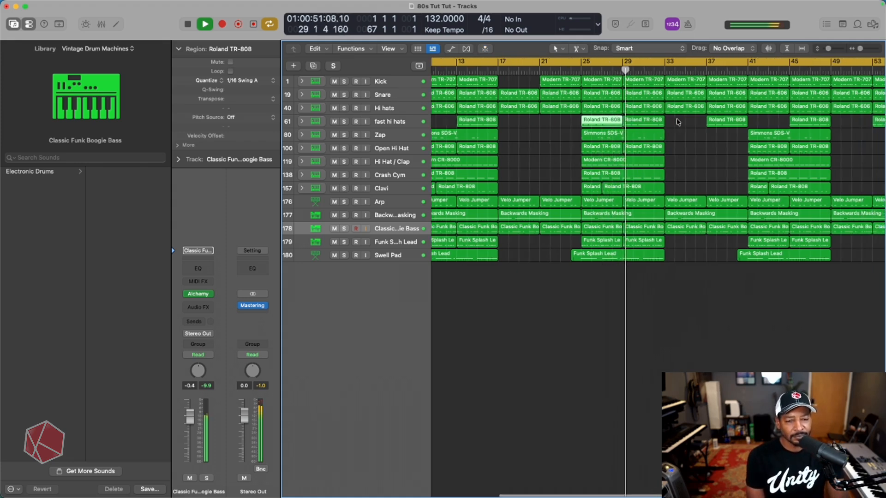
pyautogui.hscroll(3, 678, 122)
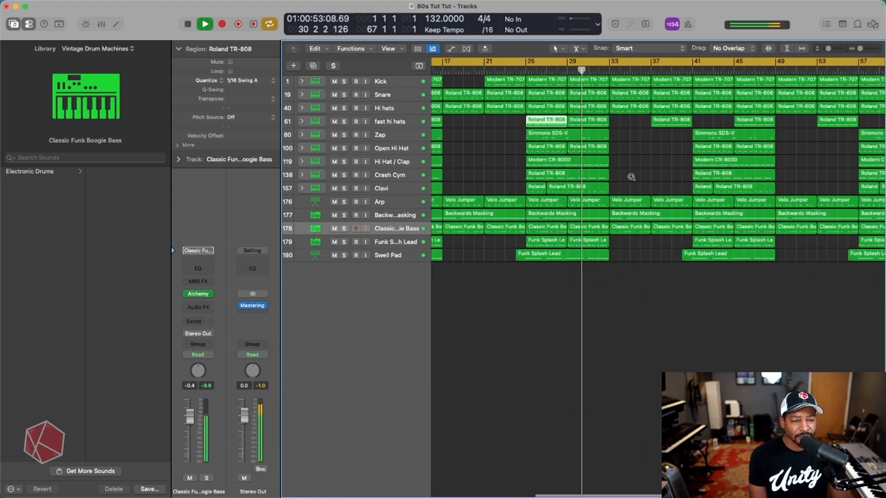
pyautogui.scroll(3, 632, 177)
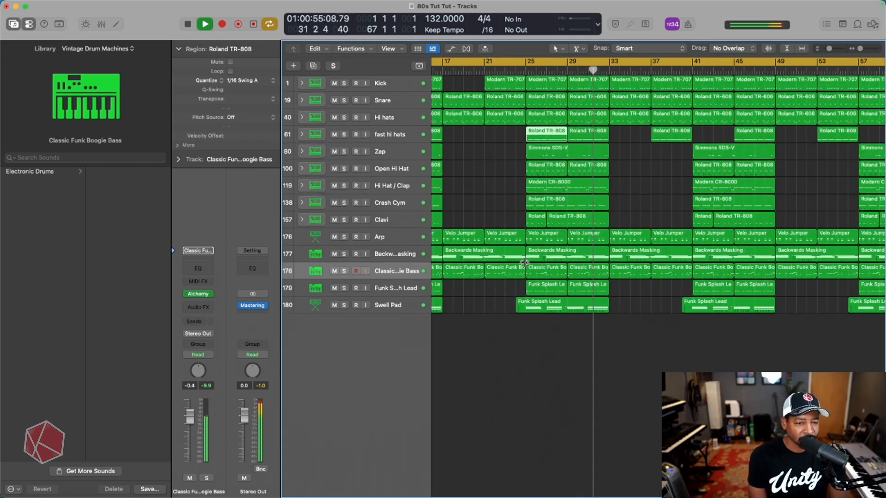
# - Try muting the Classic Funk Boogie Bass region at bar 33 during playback and unmute it again
pyautogui.click(627, 272)
pyautogui.hotkey('ctrl', 'm')
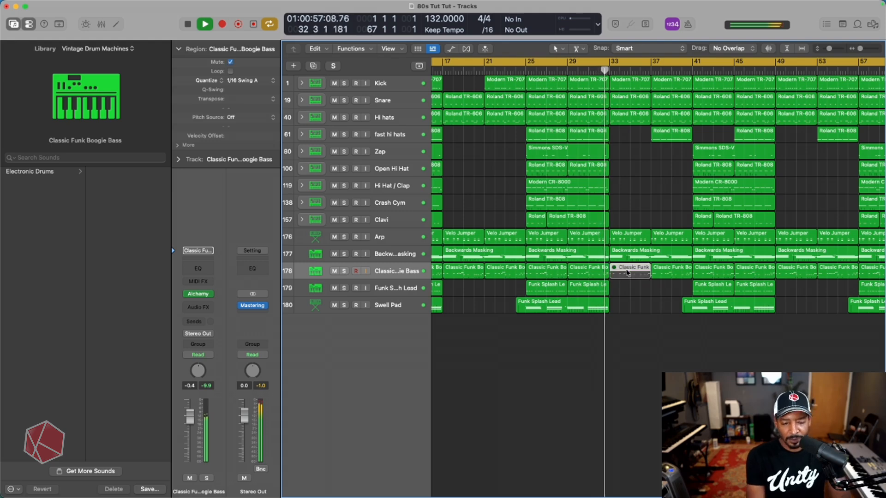
pyautogui.hscroll(-1, 637, 273)
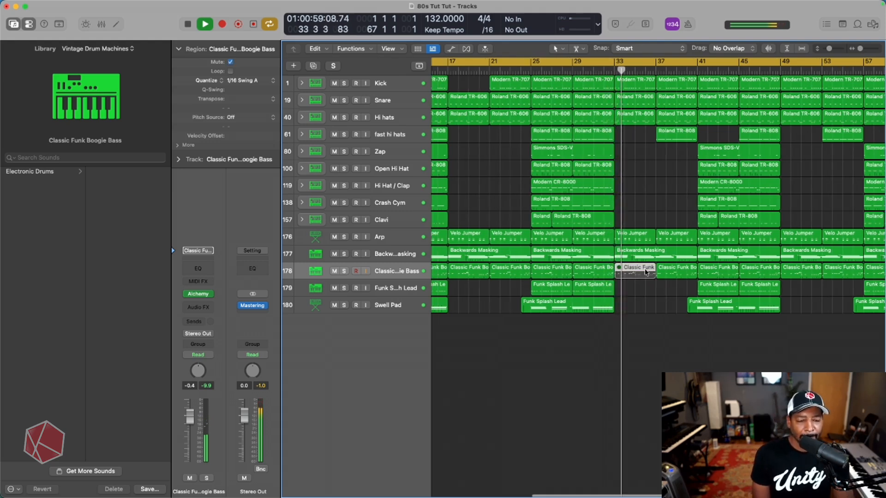
pyautogui.hotkey('ctrl', 'm')
pyautogui.click(686, 276)
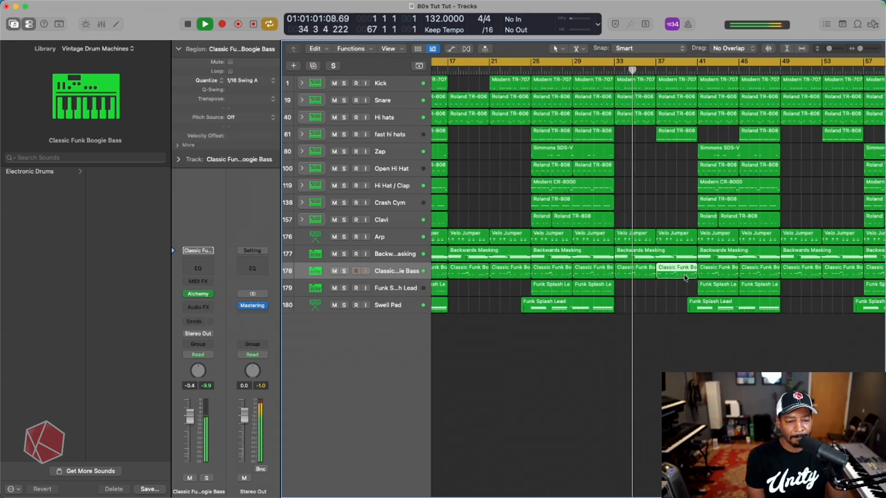
pyautogui.hscroll(3, 690, 249)
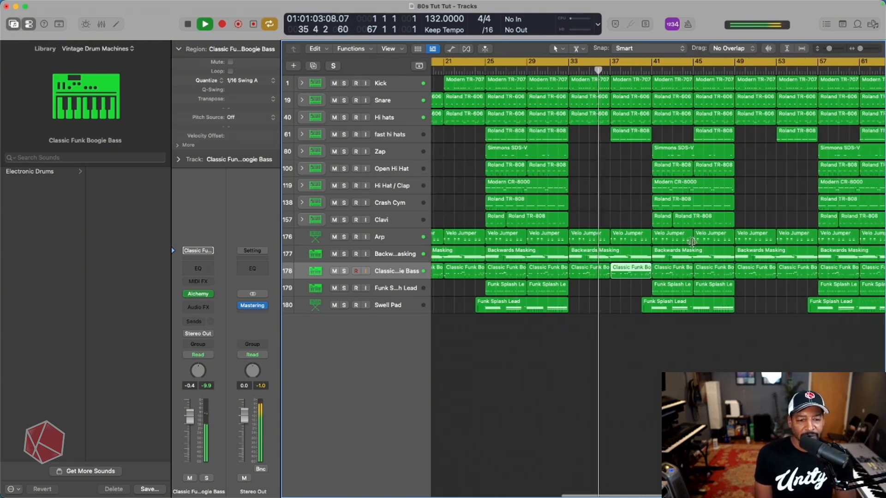
pyautogui.click(631, 133)
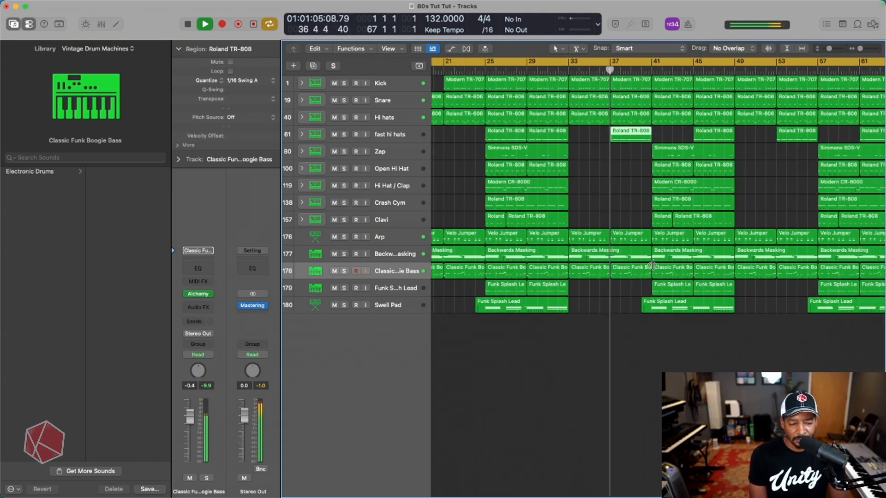
# - Try muting the Classic Funk Boogie Bass region at bar 41 and restore it
pyautogui.click(673, 271)
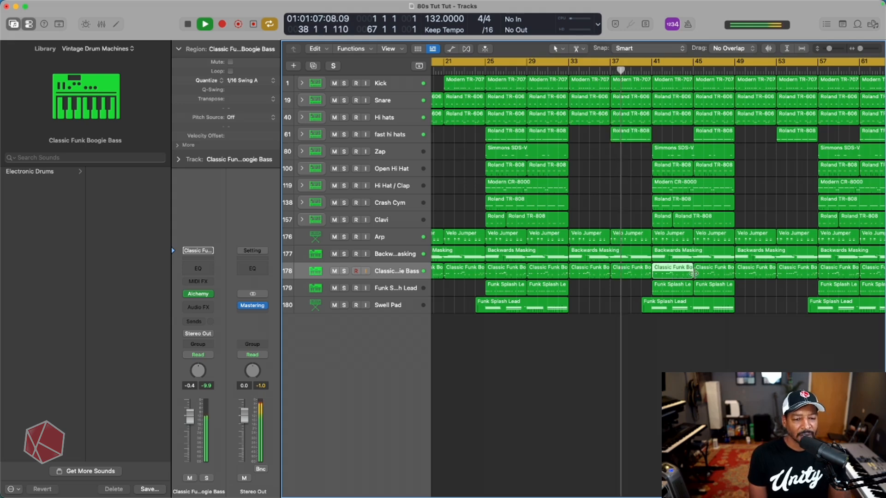
pyautogui.hotkey('ctrl', 'm')
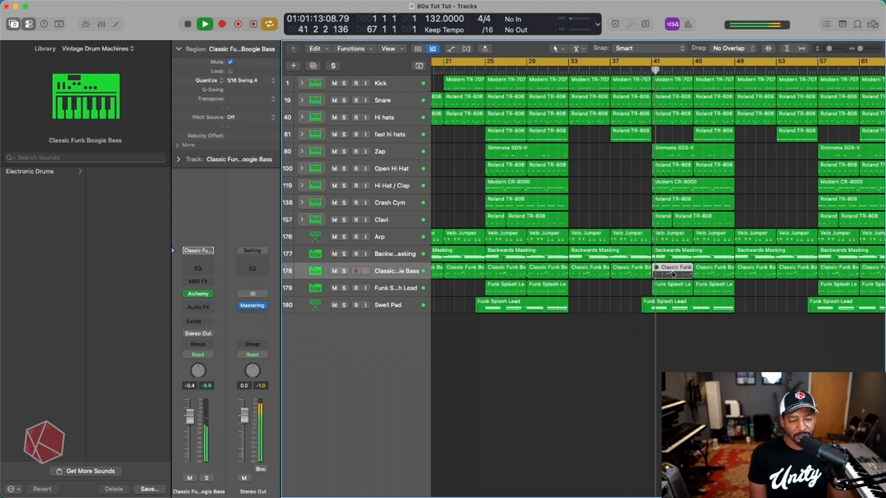
pyautogui.hotkey('ctrl', 'm')
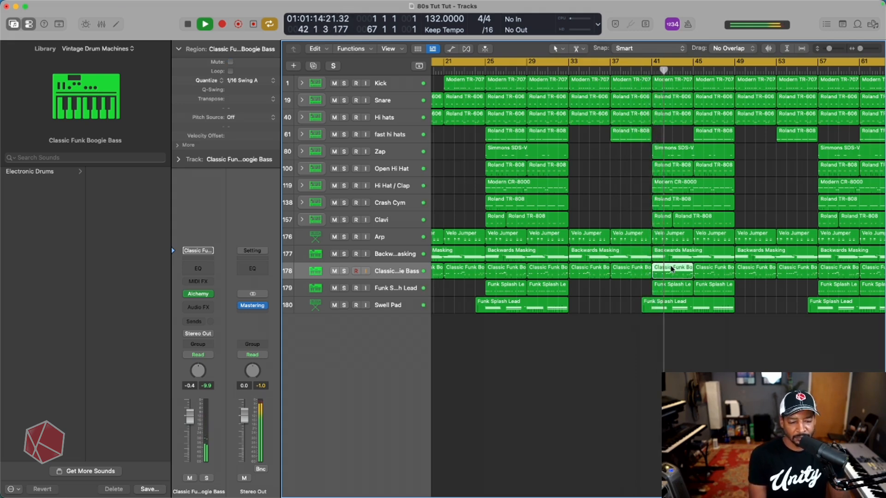
# - Raise the Classic Funk Boogie Bass track's volume to 0.2 dB while briefly muting and unmuting its region at bar 45
pyautogui.click(704, 270)
pyautogui.hotkey('ctrl', 'm')
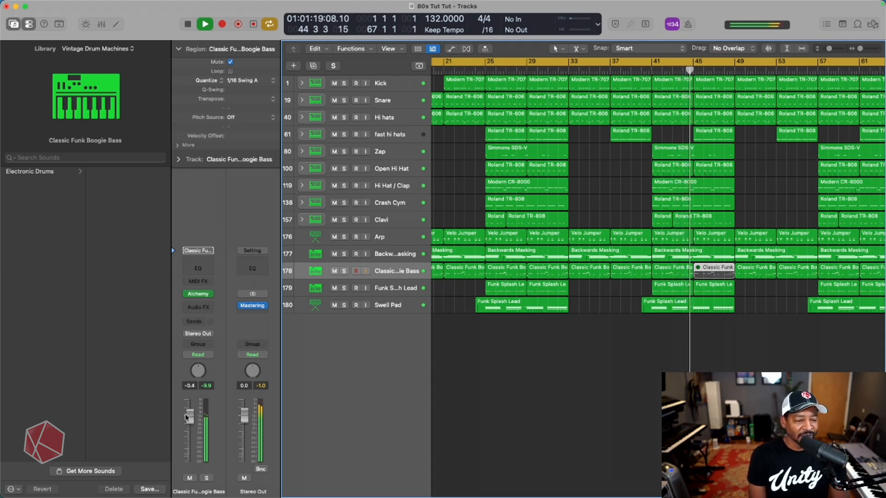
pyautogui.moveTo(186, 418); pyautogui.dragTo(186, 416)
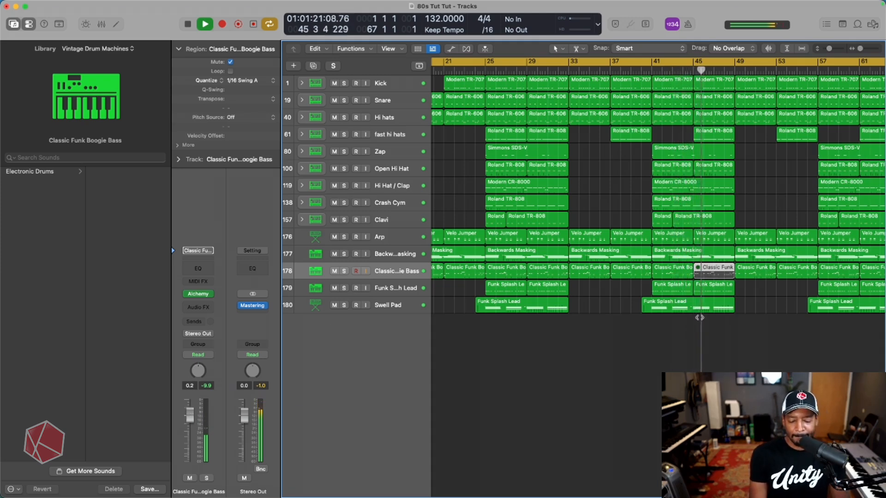
pyautogui.hotkey('ctrl', 'm')
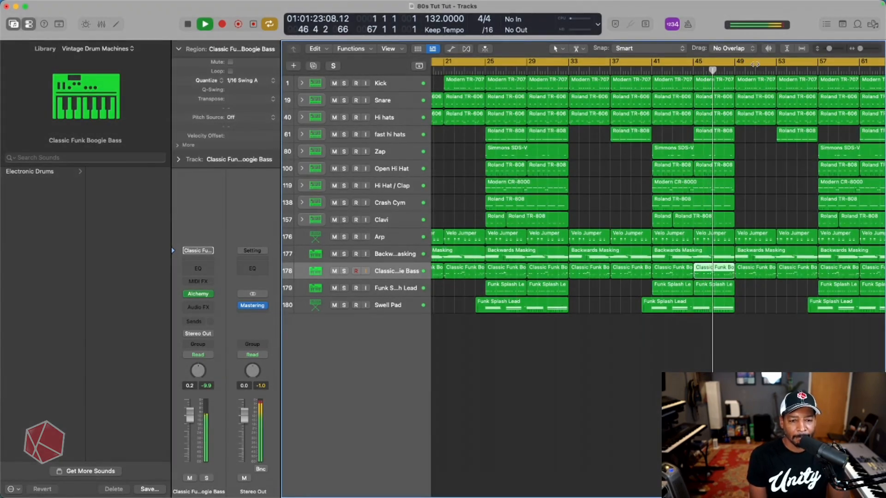
# - Mute the Kick region and the Arp region that begin at bar 49
pyautogui.click(758, 81)
pyautogui.hotkey('ctrl', 'm')
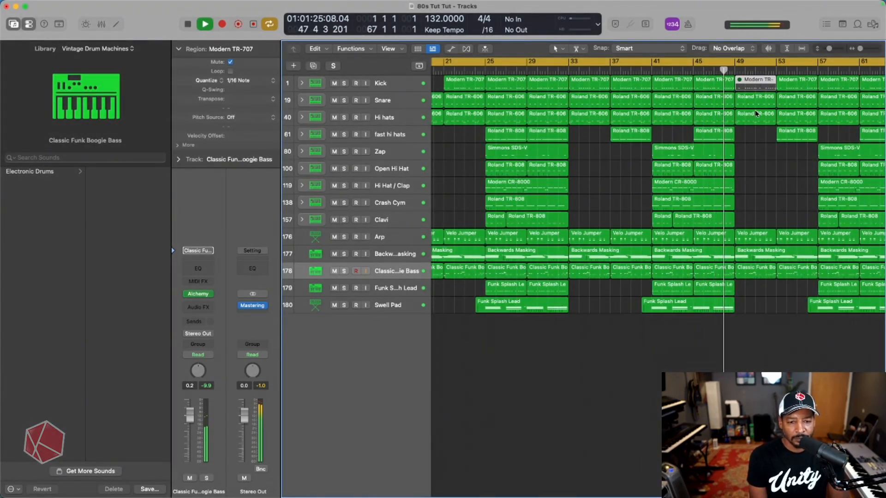
pyautogui.click(754, 238)
pyautogui.hotkey('ctrl', 'm')
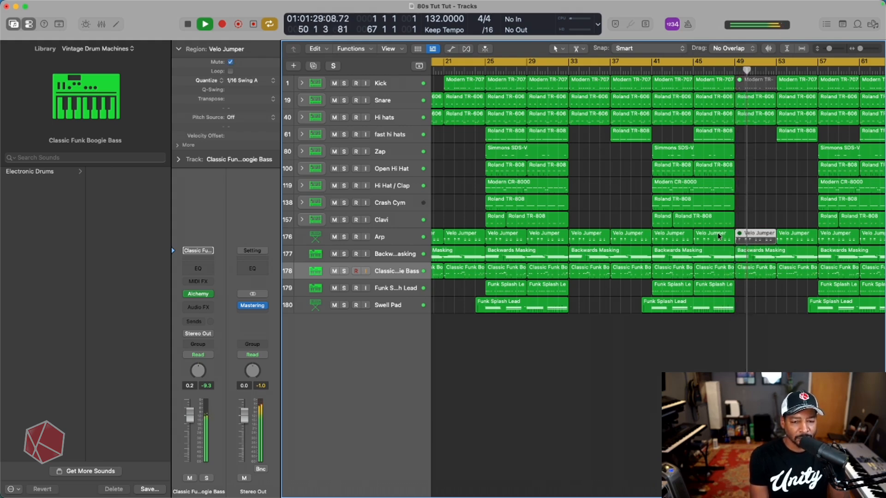
# - Mute the Kick region at bar 53 and select the Arp region below it
pyautogui.click(798, 81)
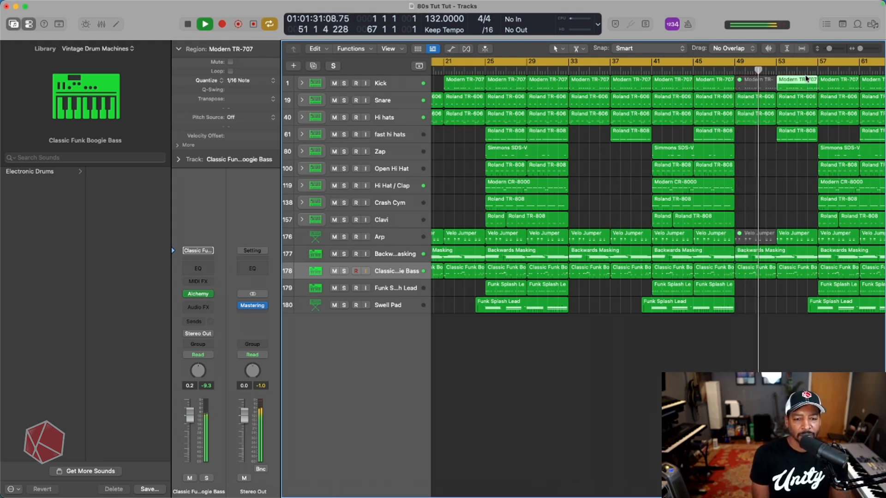
pyautogui.hotkey('ctrl', 'm')
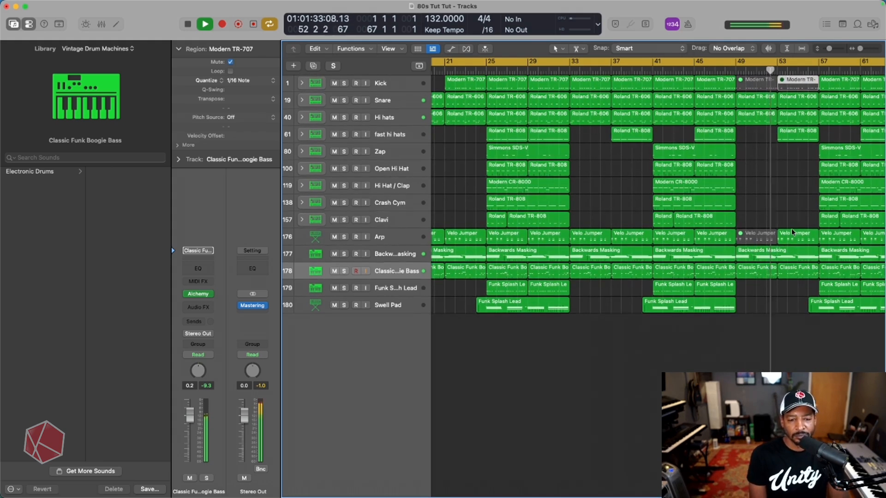
pyautogui.click(790, 235)
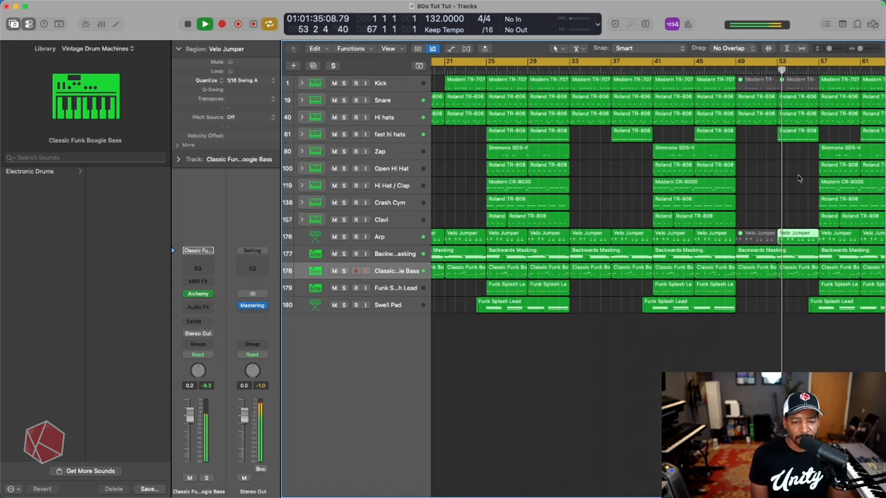
# - Copy the fast hi hats region at bar 53 to bar 57, keeping the original in place
pyautogui.rightClick(824, 132)
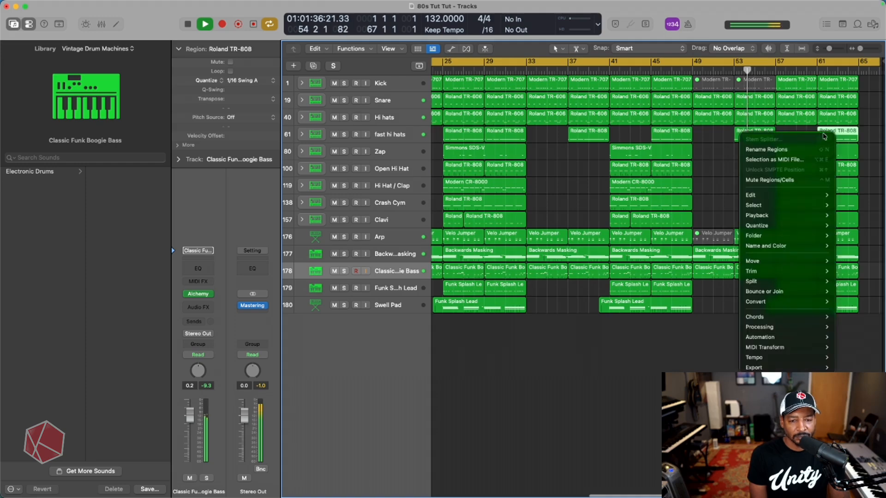
pyautogui.click(787, 129)
pyautogui.click(794, 119)
pyautogui.click(759, 133)
pyautogui.moveTo(760, 135); pyautogui.dragTo(801, 137)
pyautogui.press('super+Left')
pyautogui.press('super+Left')
pyautogui.press('super+Right')
pyautogui.press('super+Right')
pyautogui.press('super+Right')
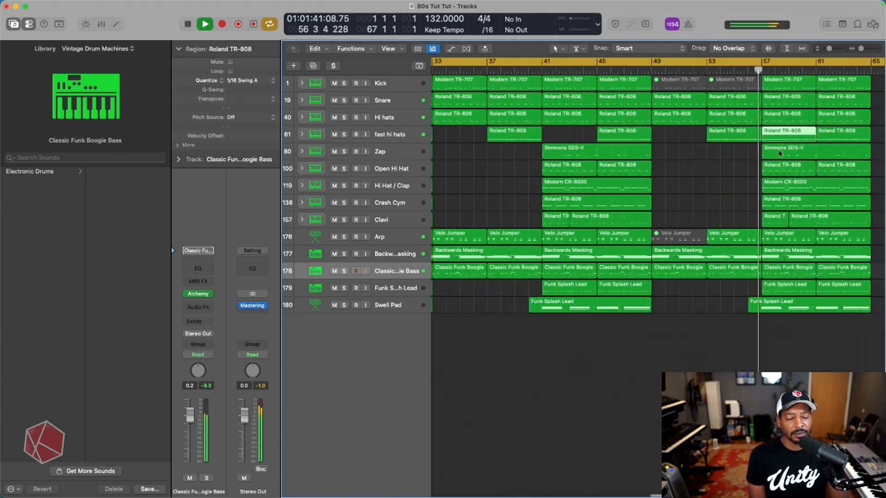
pyautogui.press('super+Left')
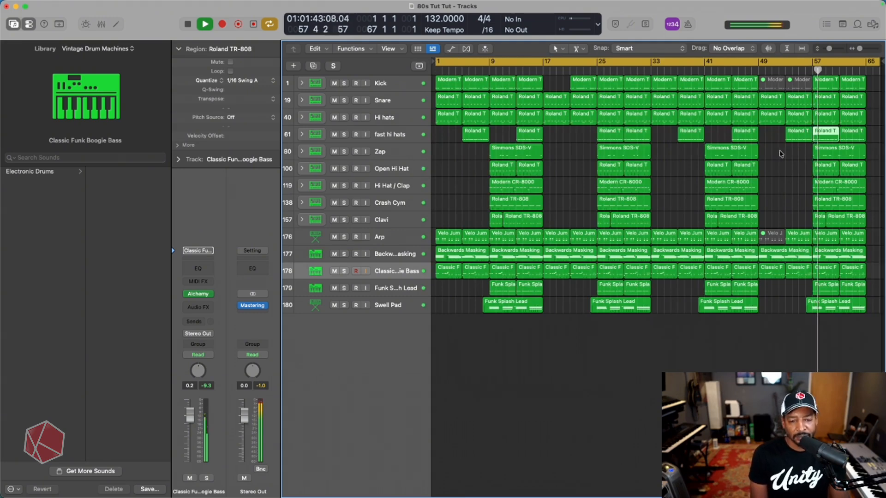